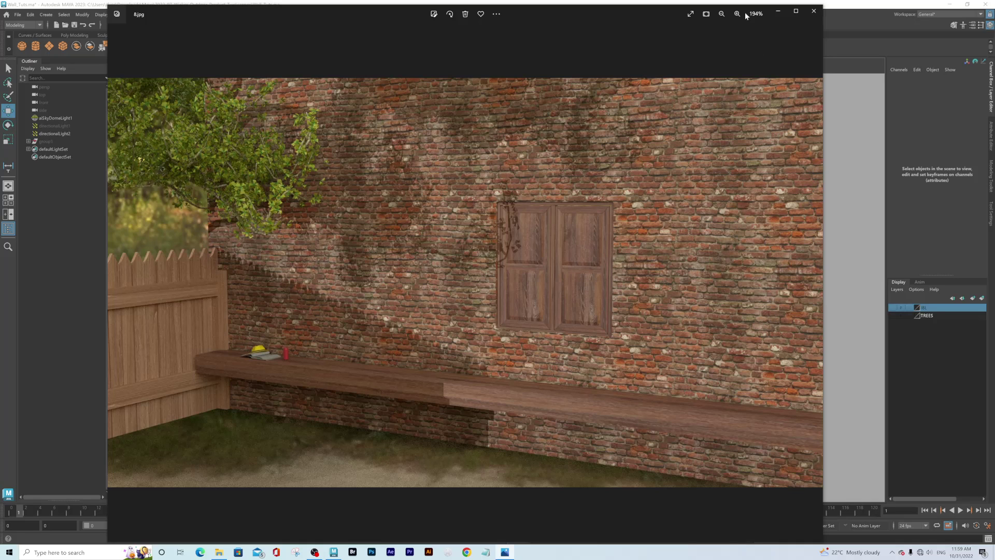
# Minimize the reference image and turn off the resolution gate in the perspective view
pyautogui.click(779, 12)
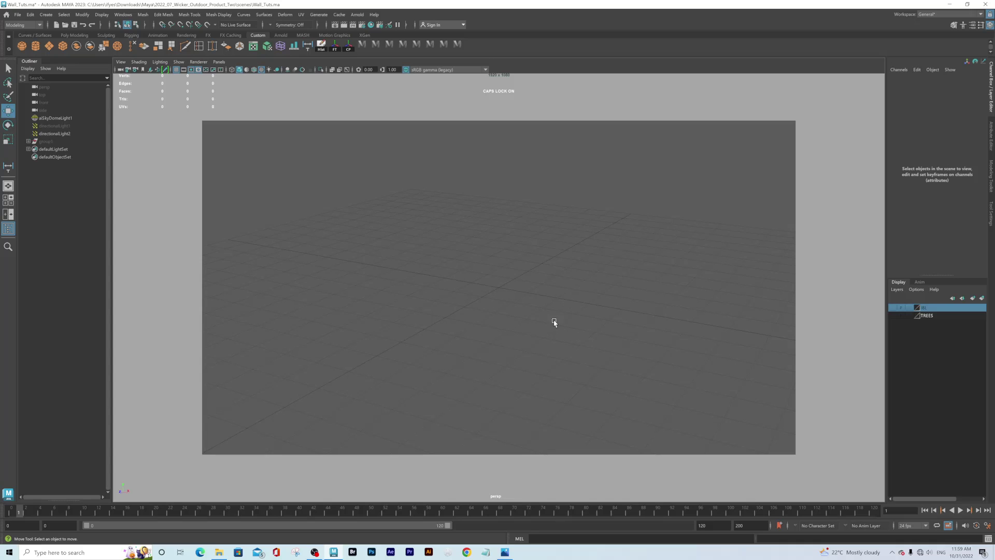
pyautogui.press('capslock')
pyautogui.scroll(-2, 578, 327)
pyautogui.scroll(-3, 550, 309)
pyautogui.keyDown('alt'); pyautogui.moveTo(534, 301); pyautogui.dragTo(518, 289); pyautogui.keyUp('alt')
pyautogui.keyDown('alt'); pyautogui.moveTo(559, 310); pyautogui.dragTo(599, 326, button='middle'); pyautogui.keyUp('alt')
pyautogui.click(192, 70)
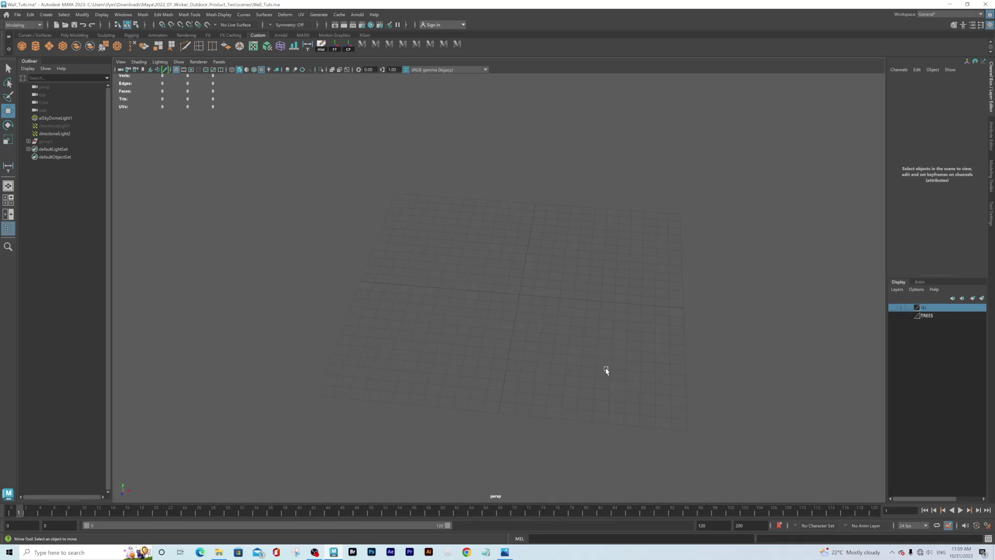
pyautogui.keyDown('alt'); pyautogui.moveTo(561, 283); pyautogui.dragTo(524, 311, button='middle'); pyautogui.keyUp('alt')
pyautogui.keyDown('alt'); pyautogui.moveTo(524, 311); pyautogui.dragTo(520, 286); pyautogui.keyUp('alt')
pyautogui.keyDown('alt'); pyautogui.moveTo(458, 264); pyautogui.dragTo(477, 286, button='middle'); pyautogui.keyUp('alt')
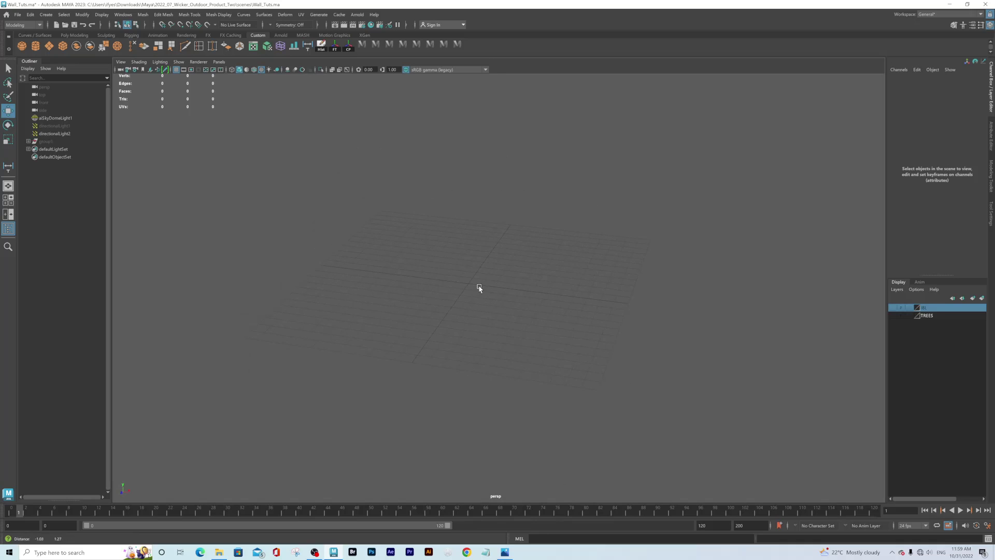
# Create a polygon cube at the origin, scaled to about 1.22 overall and stretched to about 5.13 along X
pyautogui.click(62, 47)
pyautogui.keyDown('alt'); pyautogui.moveTo(468, 307); pyautogui.dragTo(496, 306); pyautogui.keyUp('alt')
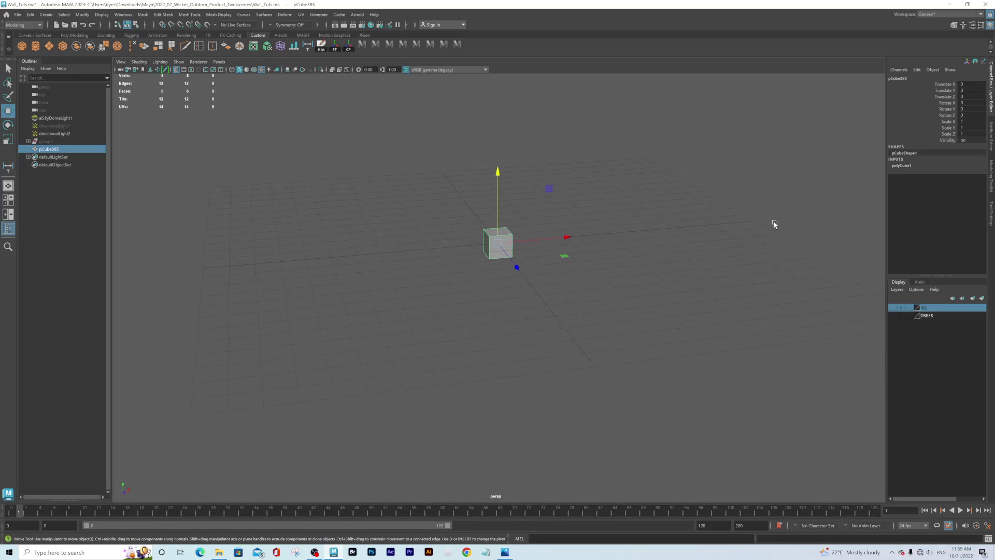
pyautogui.click(8, 140)
pyautogui.moveTo(499, 245); pyautogui.dragTo(506, 243)
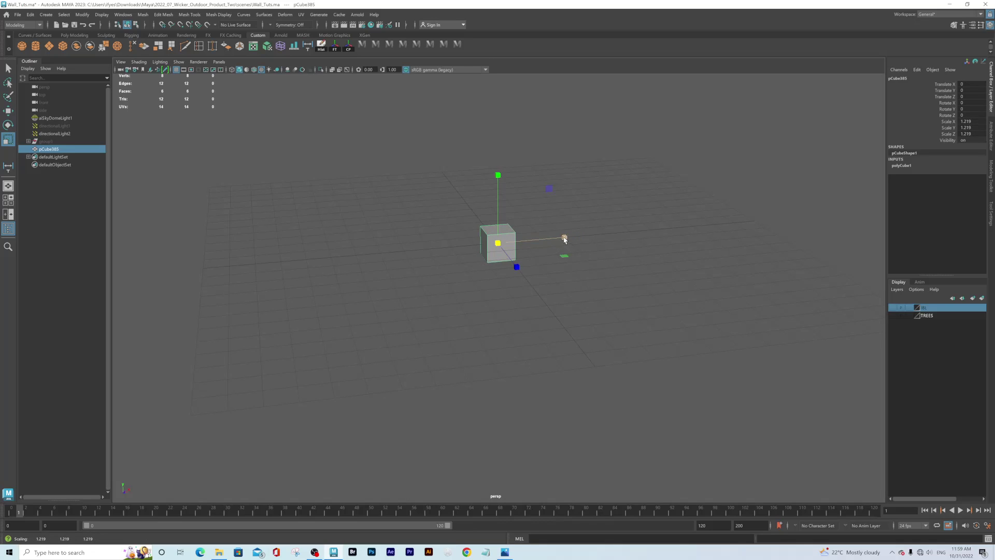
pyautogui.moveTo(565, 238); pyautogui.dragTo(793, 232)
# Set the cube's Scale X to 1400 and Scale Y to 700 for the wall's width and height
pyautogui.doubleClick(977, 120)
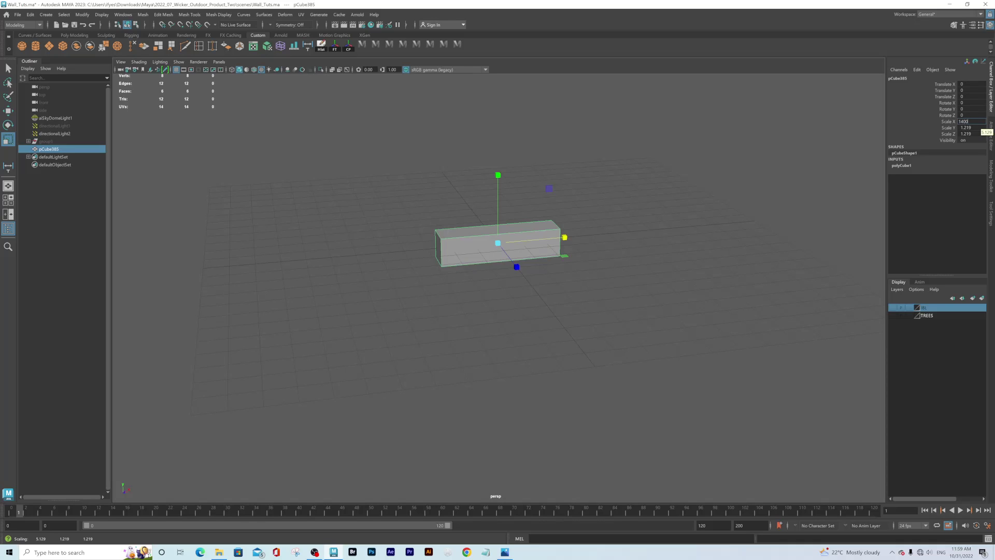
pyautogui.write('1400')
pyautogui.press('Return')
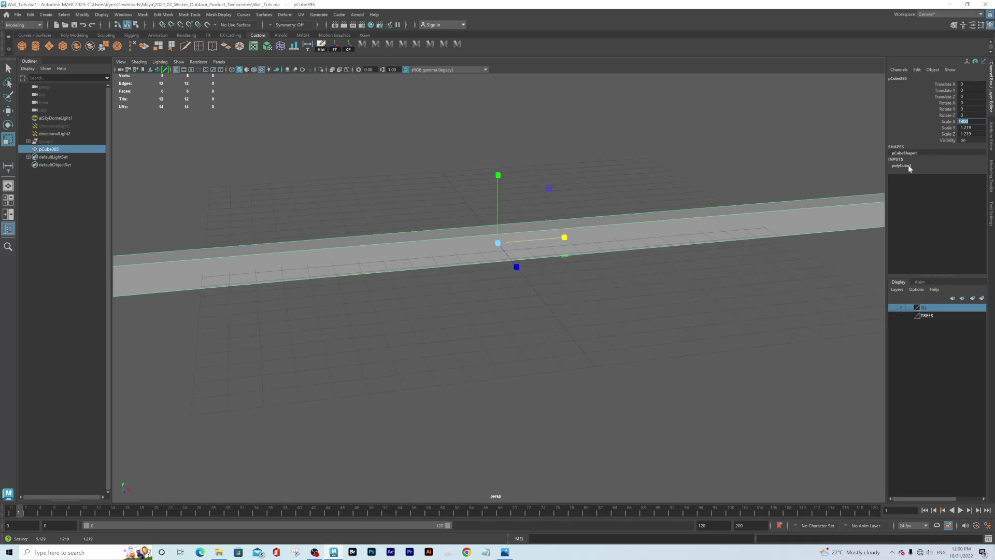
pyautogui.click(973, 128)
pyautogui.write('700')
pyautogui.press('Return')
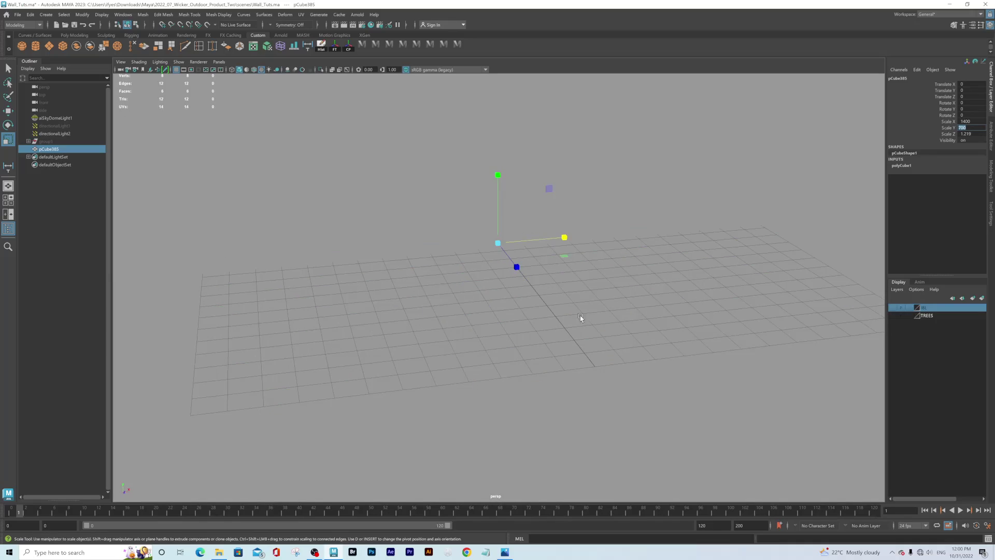
pyautogui.moveTo(531, 299)
pyautogui.keyDown('alt'); pyautogui.mouseDown()
pyautogui.moveTo(584, 322)
pyautogui.moveTo(493, 340)
pyautogui.moveTo(434, 322)
pyautogui.moveTo(527, 325)
pyautogui.moveTo(524, 313)
pyautogui.moveTo(538, 316)
pyautogui.moveTo(539, 303)
pyautogui.moveTo(572, 321)
pyautogui.mouseUp(); pyautogui.keyUp('alt')
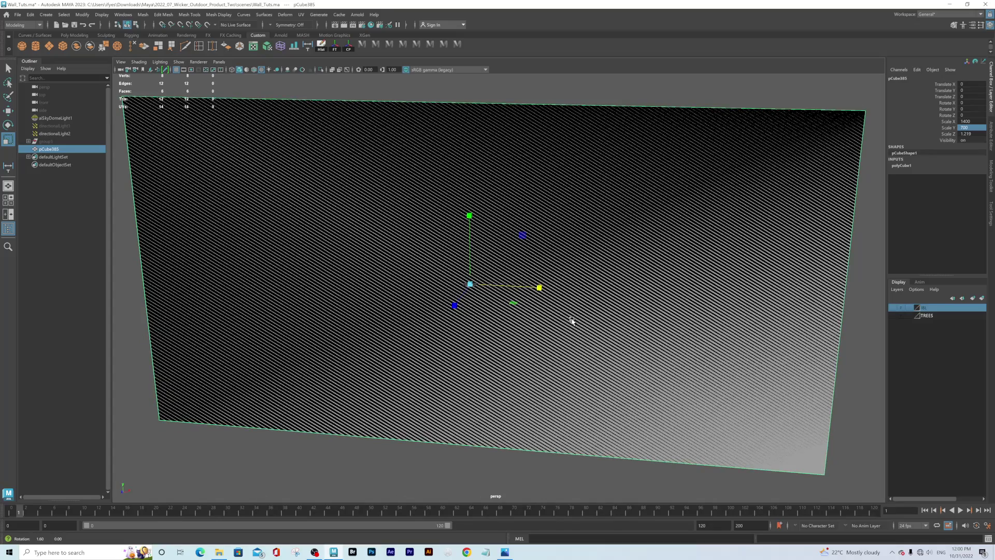
# Set the perspective camera's Near Clip Plane to 1 in its attributes
pyautogui.hotkey('ctrl', 'a')
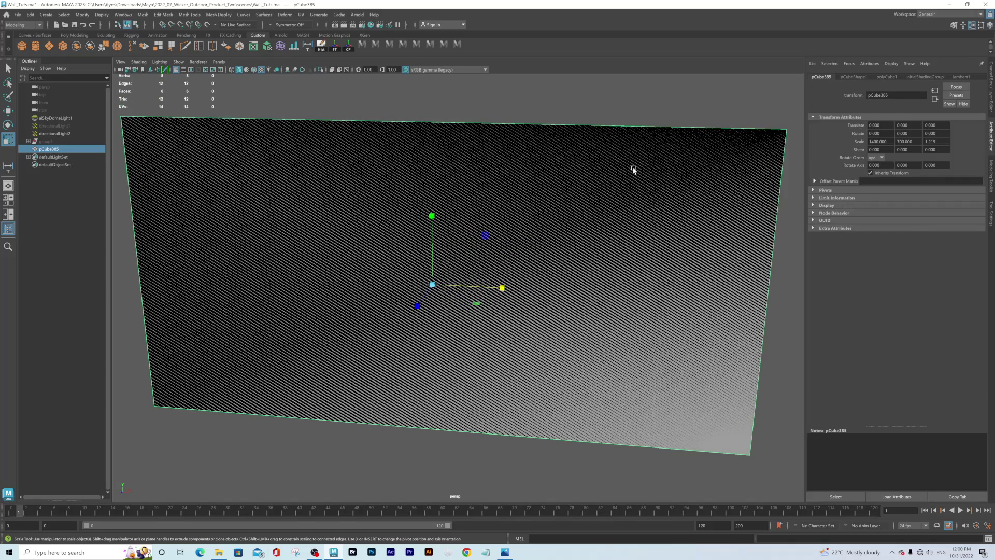
pyautogui.click(135, 69)
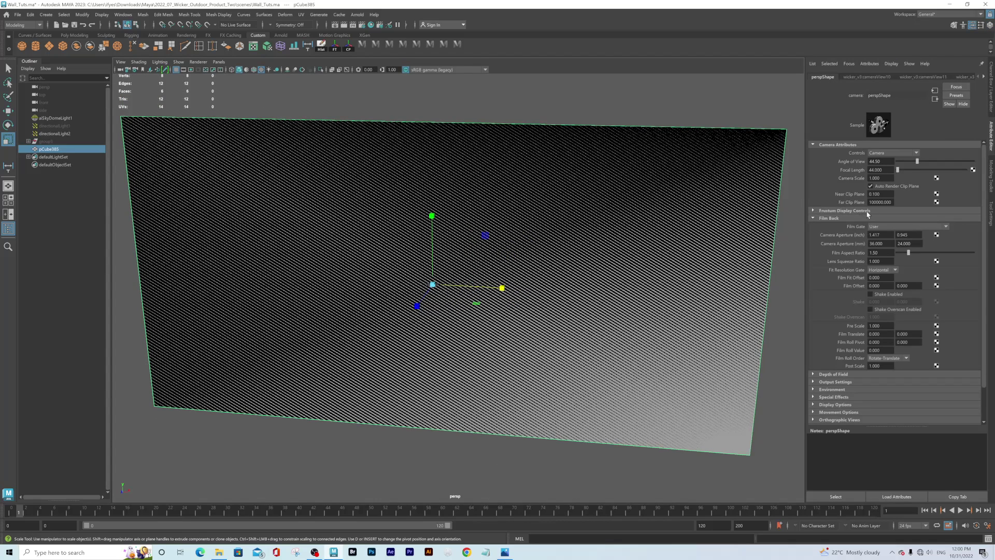
pyautogui.press('Return')
pyautogui.press('Return')
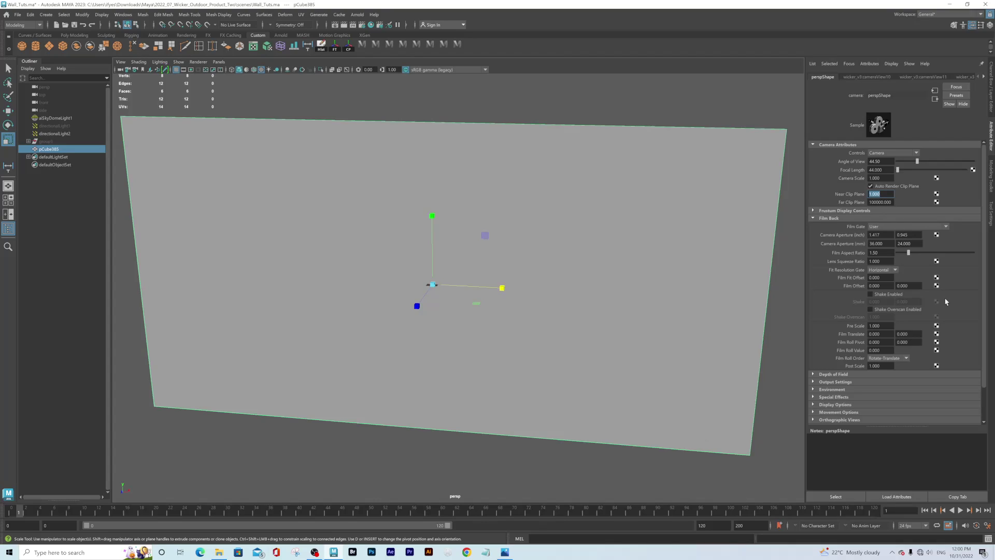
pyautogui.keyDown('alt'); pyautogui.moveTo(585, 299); pyautogui.dragTo(565, 284); pyautogui.keyUp('alt')
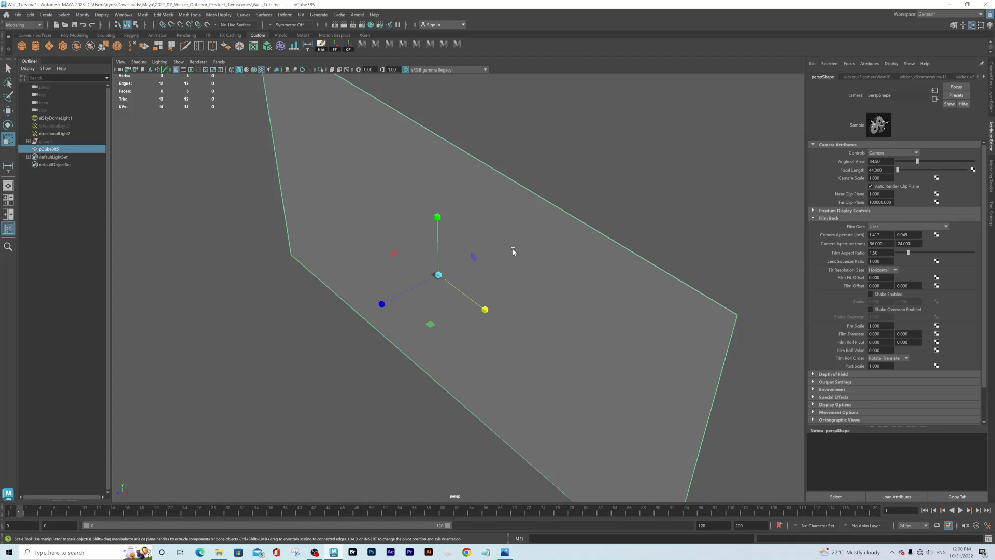
# Try the perspective camera's Far Clip Plane at 100 and 1000, and set it back to 100000
pyautogui.click(880, 202)
pyautogui.press('Return')
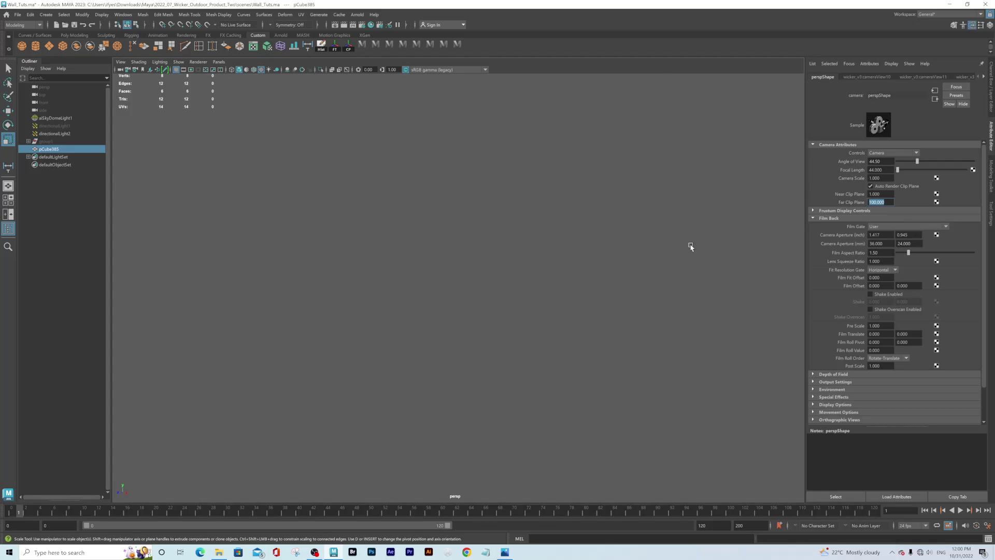
pyautogui.click(874, 202)
pyautogui.press('Return')
pyautogui.keyDown('alt'); pyautogui.moveTo(624, 305); pyautogui.dragTo(557, 274, button='right'); pyautogui.keyUp('alt')
pyautogui.keyDown('alt'); pyautogui.moveTo(617, 275); pyautogui.dragTo(459, 272, button='middle'); pyautogui.keyUp('alt')
pyautogui.keyDown('alt'); pyautogui.moveTo(501, 281); pyautogui.dragTo(529, 256, button='right'); pyautogui.keyUp('alt')
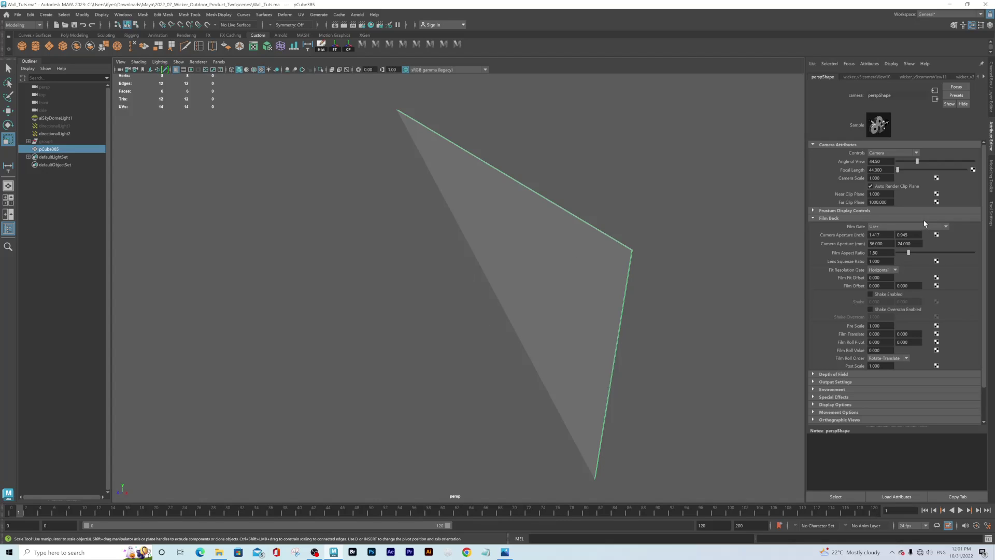
pyautogui.click(877, 202)
pyautogui.write('00')
pyautogui.press('Return')
pyautogui.keyDown('alt'); pyautogui.moveTo(543, 297); pyautogui.dragTo(589, 276); pyautogui.keyUp('alt')
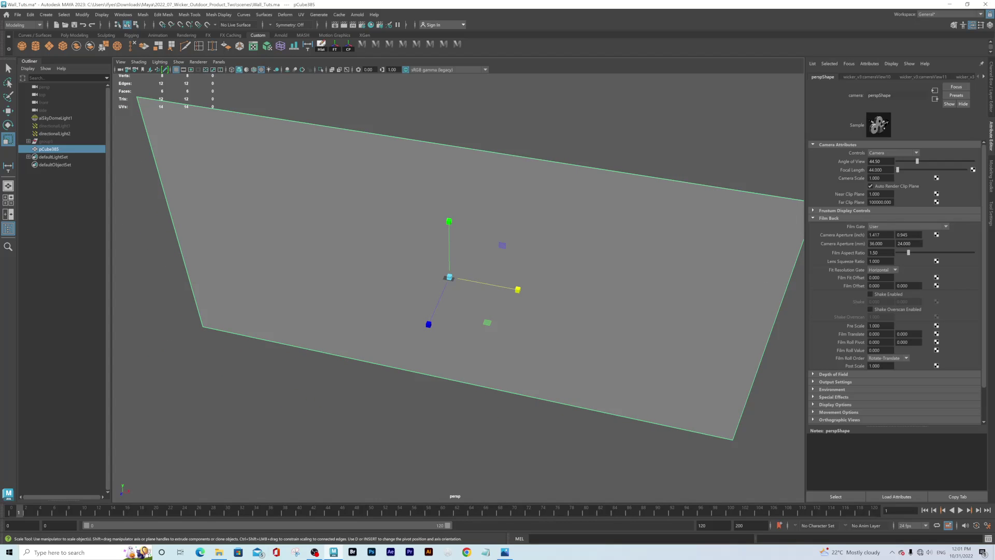
# Set the wall cube's Scale Z to 40 to give the wall its thickness
pyautogui.keyDown('alt'); pyautogui.moveTo(533, 293); pyautogui.dragTo(514, 317, button='middle'); pyautogui.keyUp('alt')
pyautogui.keyDown('alt'); pyautogui.moveTo(538, 313); pyautogui.dragTo(458, 305); pyautogui.keyUp('alt')
pyautogui.scroll(3, 520, 311)
pyautogui.keyDown('alt'); pyautogui.moveTo(458, 304); pyautogui.dragTo(503, 316, button='middle'); pyautogui.keyUp('alt')
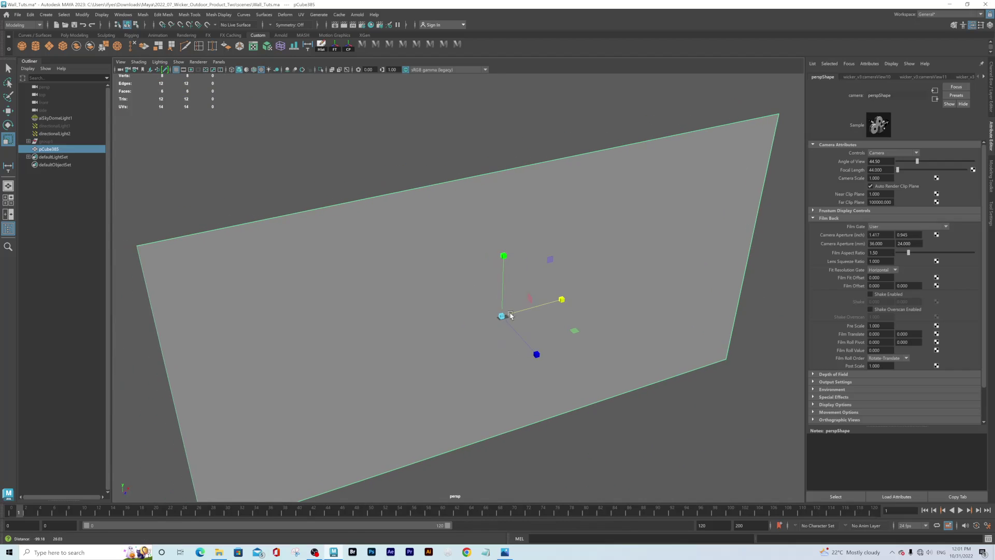
pyautogui.keyDown('alt'); pyautogui.moveTo(555, 352); pyautogui.dragTo(531, 335); pyautogui.keyUp('alt')
pyautogui.keyDown('alt'); pyautogui.moveTo(570, 342); pyautogui.dragTo(511, 328, button='middle'); pyautogui.keyUp('alt')
pyautogui.keyDown('alt'); pyautogui.moveTo(530, 298); pyautogui.dragTo(488, 318); pyautogui.keyUp('alt')
pyautogui.click(991, 81)
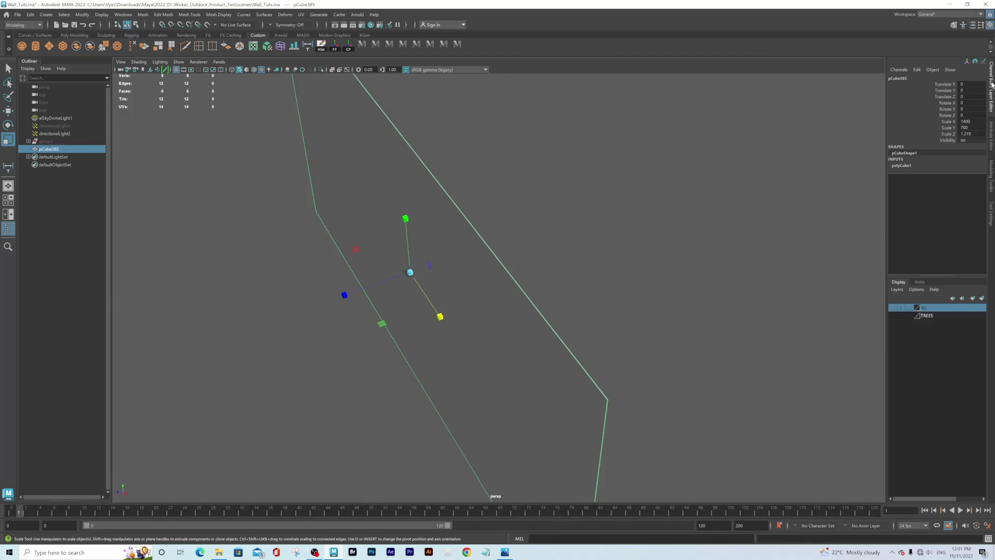
pyautogui.keyDown('alt'); pyautogui.moveTo(429, 275); pyautogui.dragTo(449, 282); pyautogui.keyUp('alt')
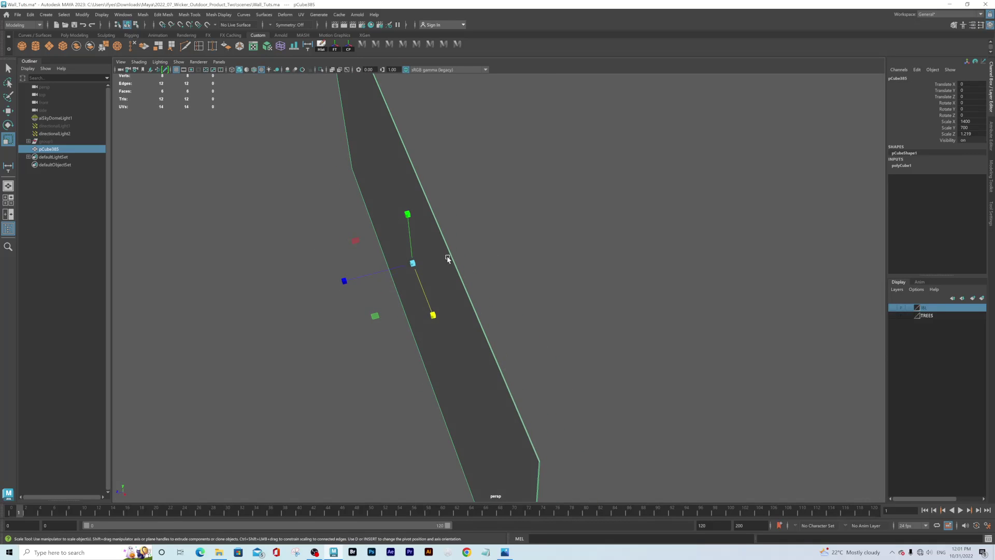
pyautogui.doubleClick(973, 134)
pyautogui.write('40')
pyautogui.press('Return')
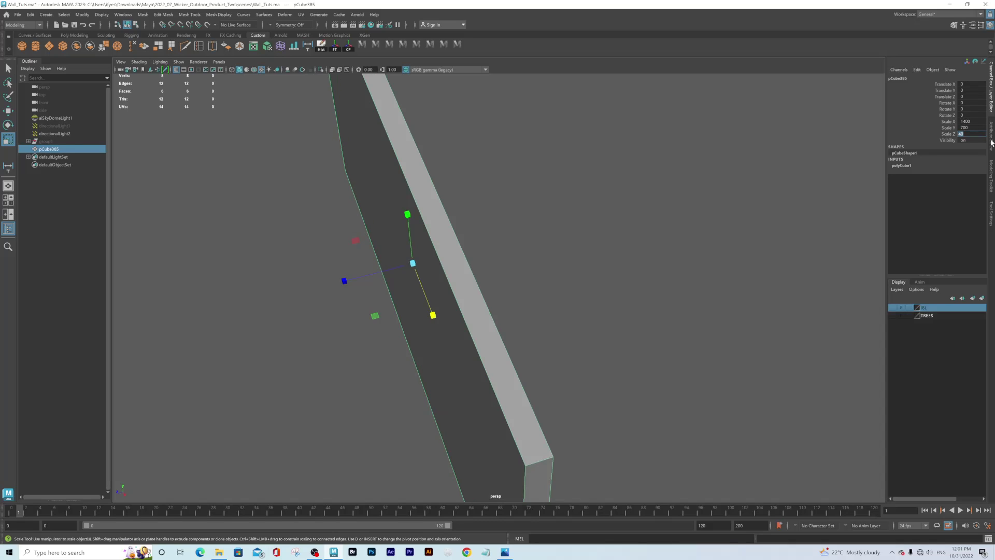
# Delete the large back face of the wall cube and return to object mode
pyautogui.keyDown('alt'); pyautogui.moveTo(543, 309); pyautogui.dragTo(436, 327); pyautogui.keyUp('alt')
pyautogui.moveTo(512, 158); pyautogui.dragTo(515, 171, button='right')
pyautogui.click(514, 169)
pyautogui.press('Delete')
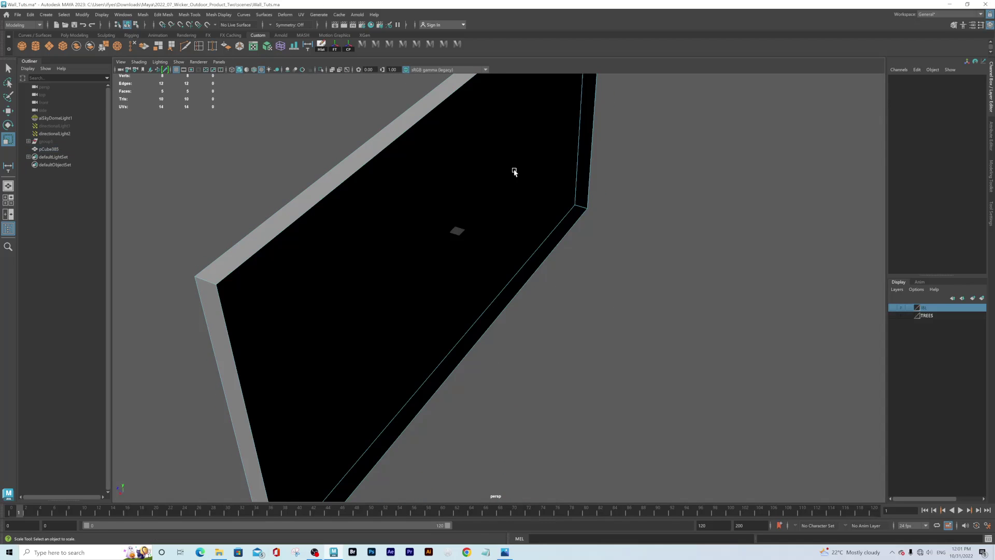
pyautogui.keyDown('alt'); pyautogui.moveTo(444, 178); pyautogui.dragTo(522, 220); pyautogui.keyUp('alt')
pyautogui.moveTo(522, 220); pyautogui.dragTo(502, 179, button='right')
pyautogui.keyDown('alt'); pyautogui.moveTo(502, 179); pyautogui.dragTo(531, 289); pyautogui.keyUp('alt')
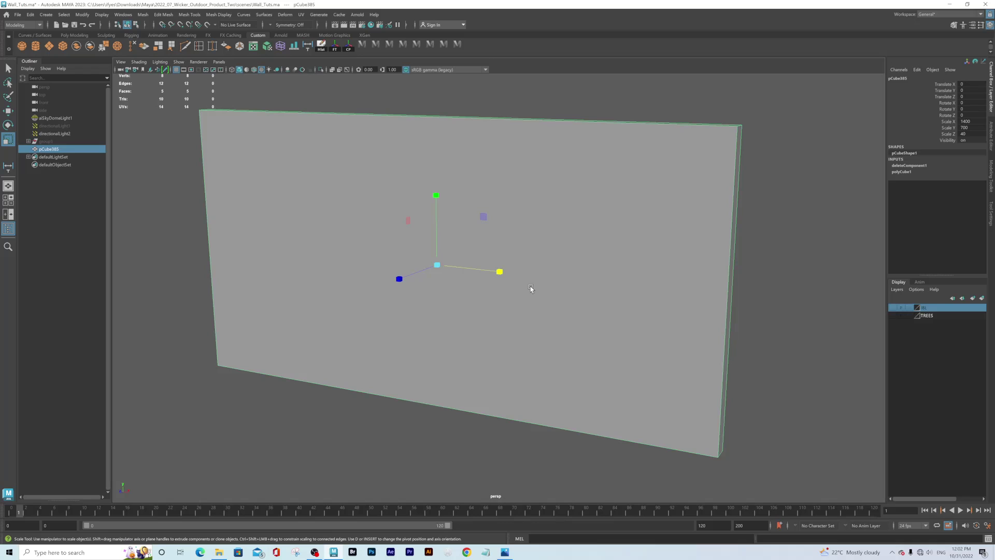
pyautogui.keyDown('alt'); pyautogui.moveTo(348, 280); pyautogui.dragTo(519, 291); pyautogui.keyUp('alt')
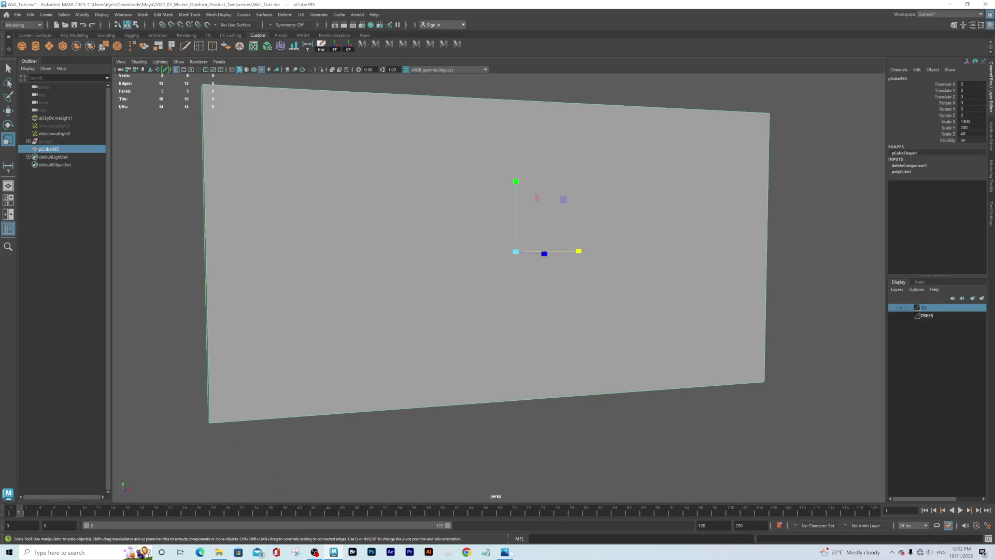
# Check the brick wall and window in the reference image, and return to the Maya scene
pyautogui.click(505, 552)
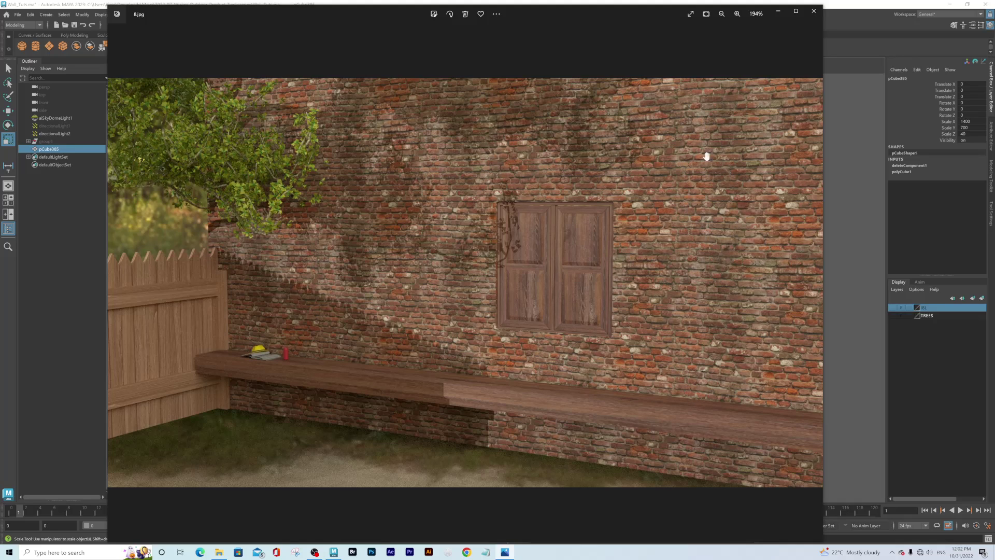
pyautogui.click(779, 12)
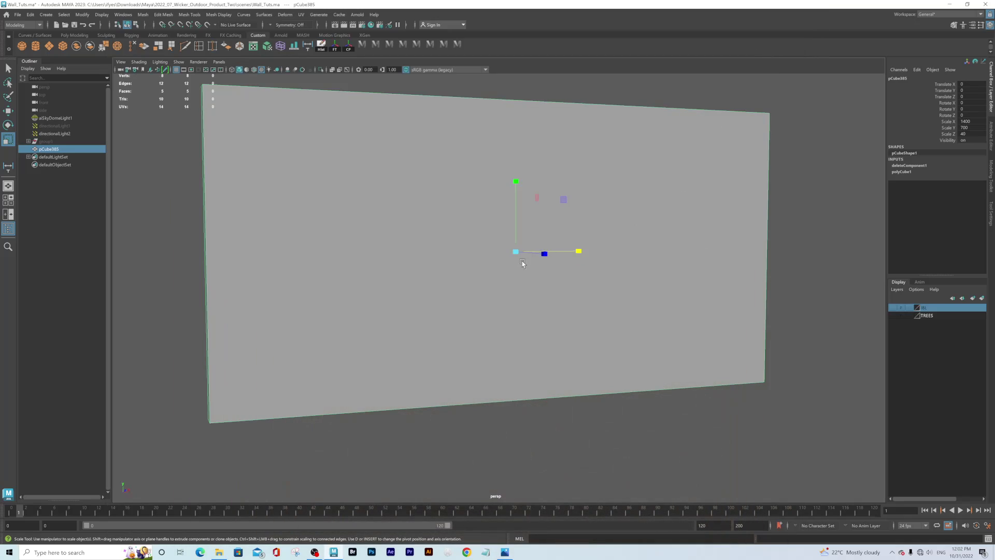
pyautogui.keyDown('alt'); pyautogui.moveTo(459, 287); pyautogui.dragTo(406, 286); pyautogui.keyUp('alt')
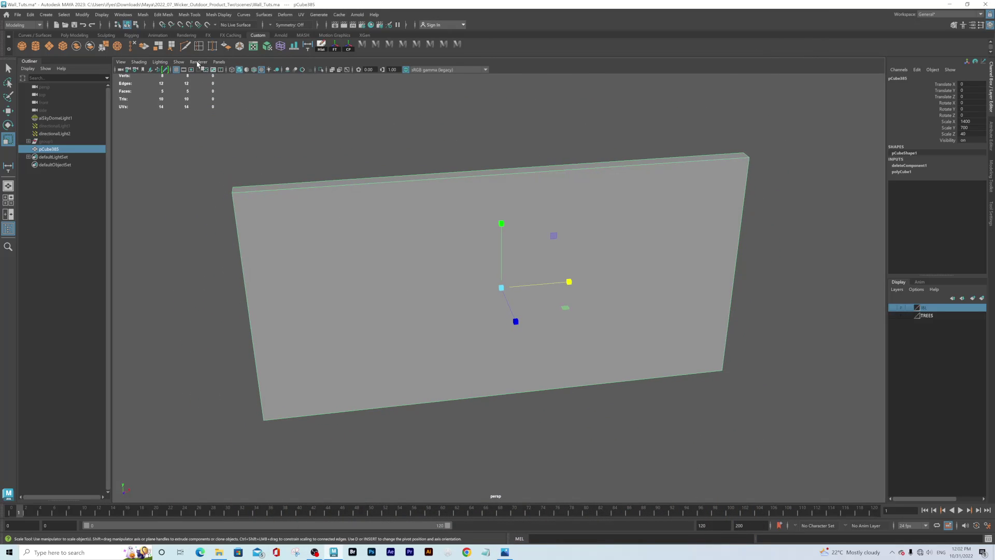
pyautogui.click(183, 45)
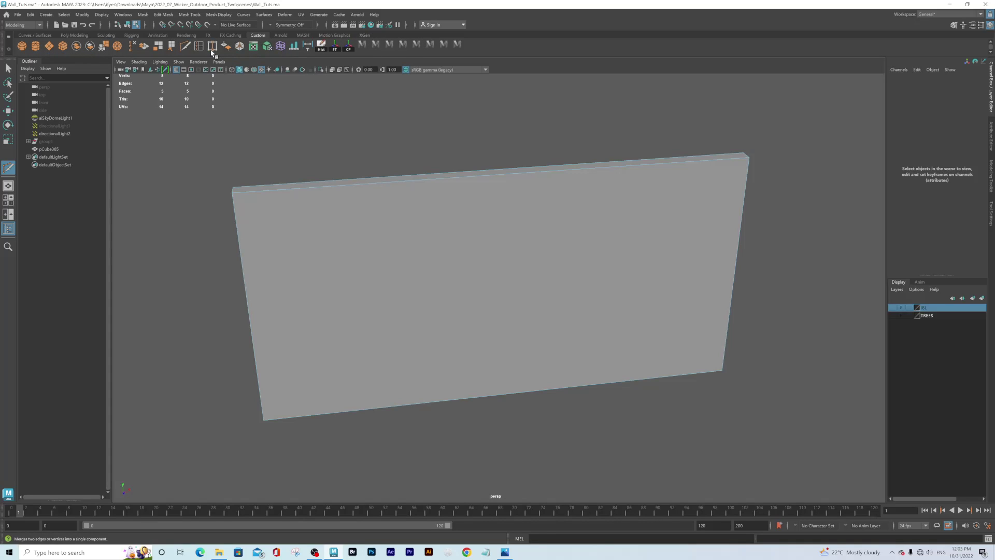
pyautogui.click(8, 69)
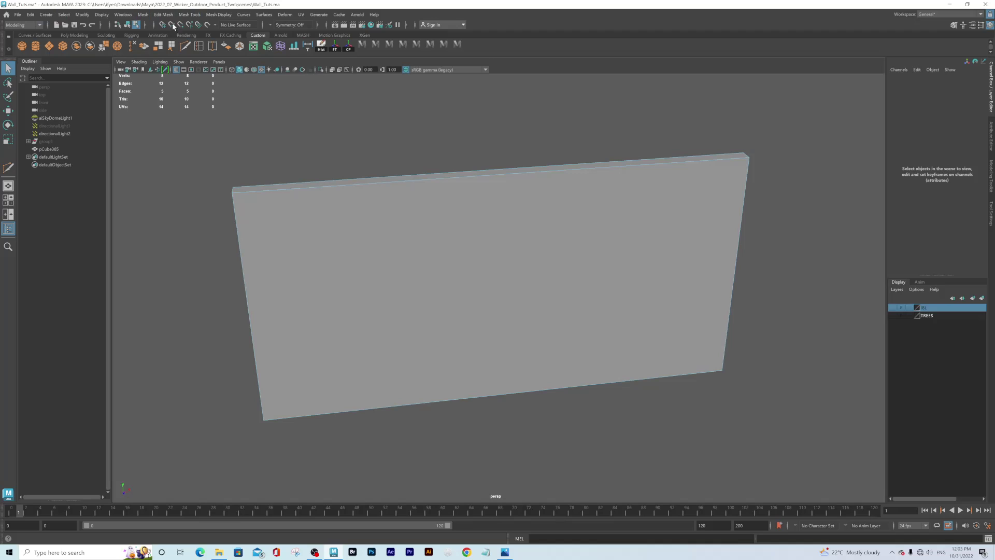
pyautogui.click(31, 15)
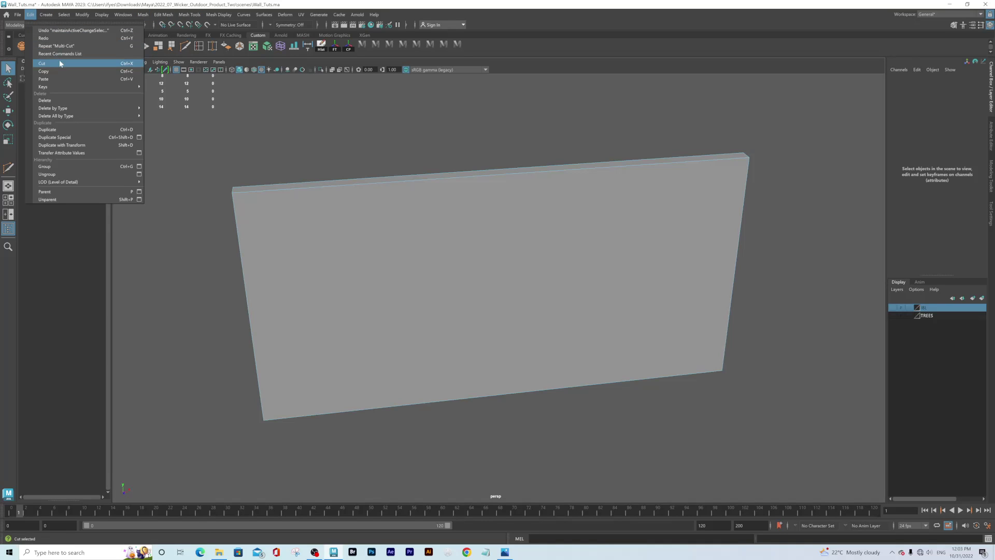
pyautogui.moveTo(76, 118)
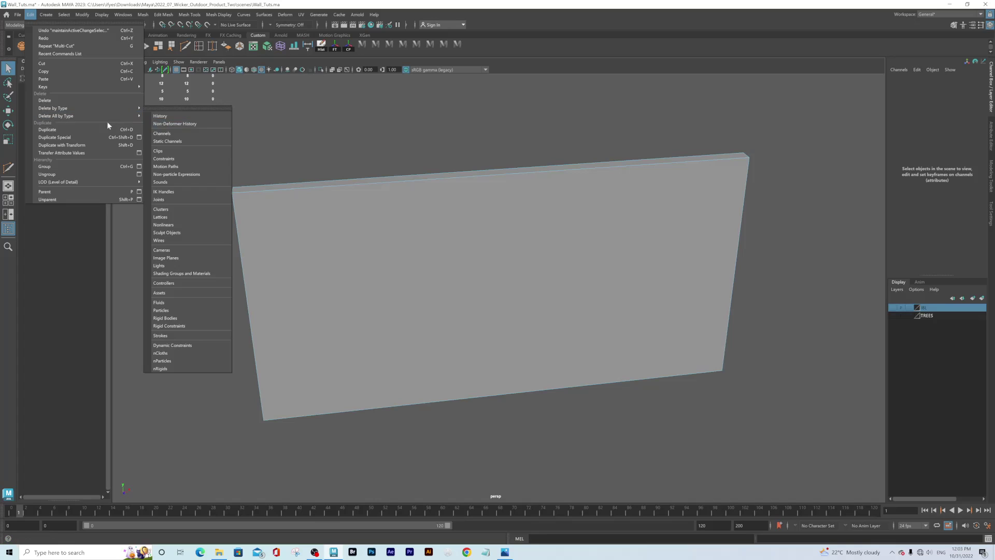
pyautogui.moveTo(44, 19)
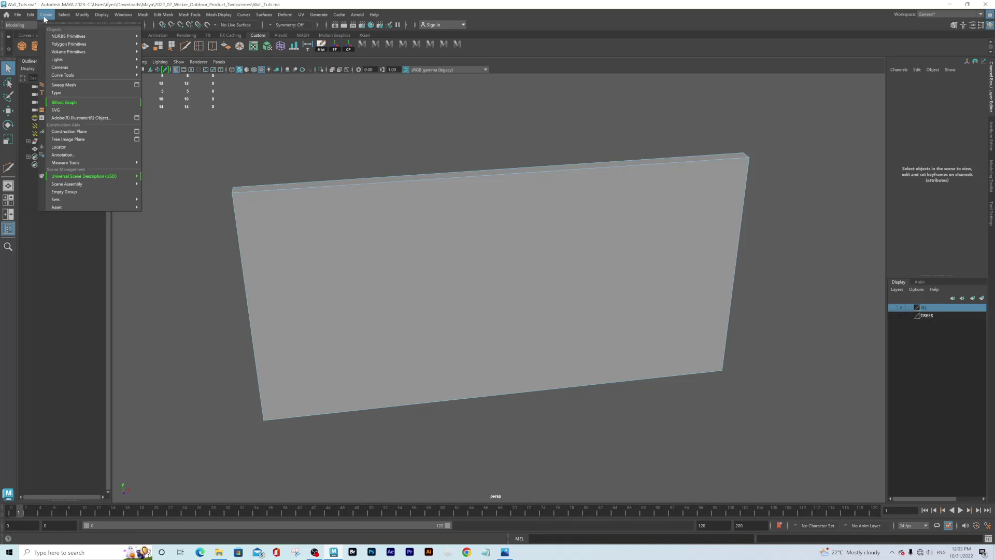
pyautogui.moveTo(78, 45)
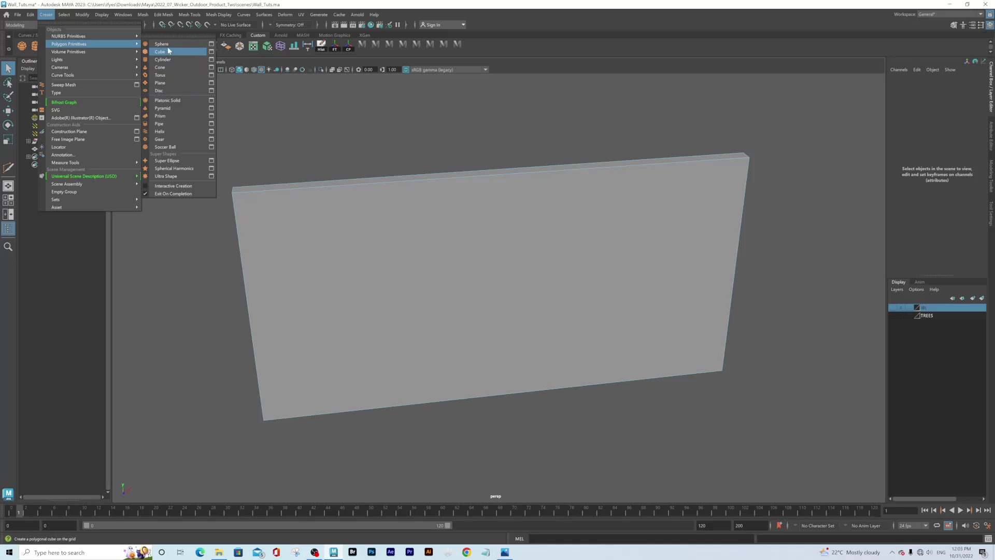
pyautogui.moveTo(75, 17)
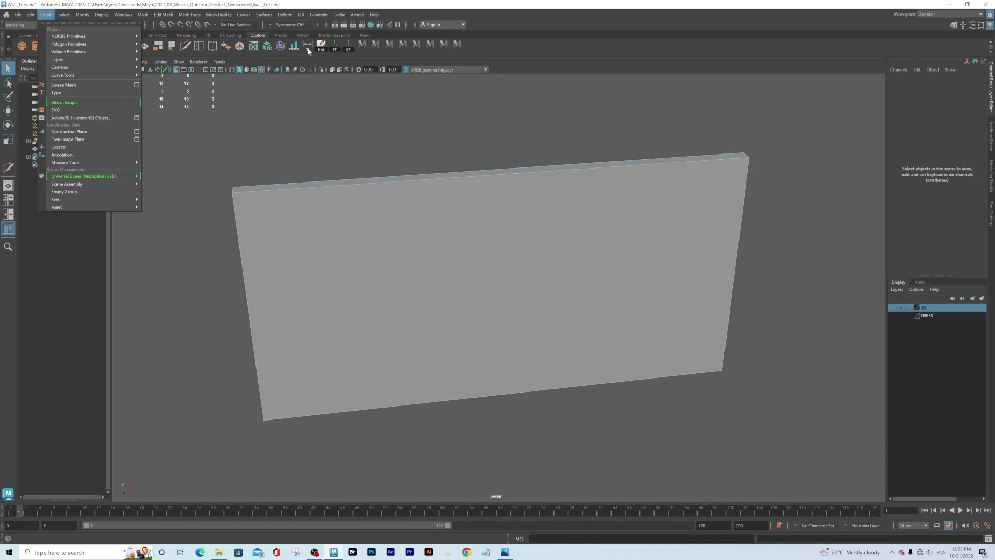
pyautogui.moveTo(67, 67)
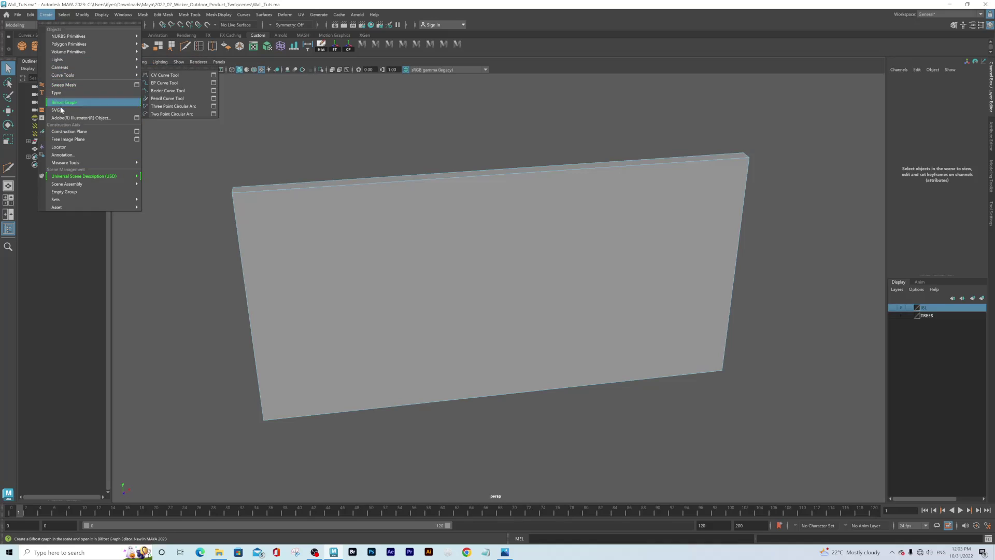
pyautogui.moveTo(70, 163)
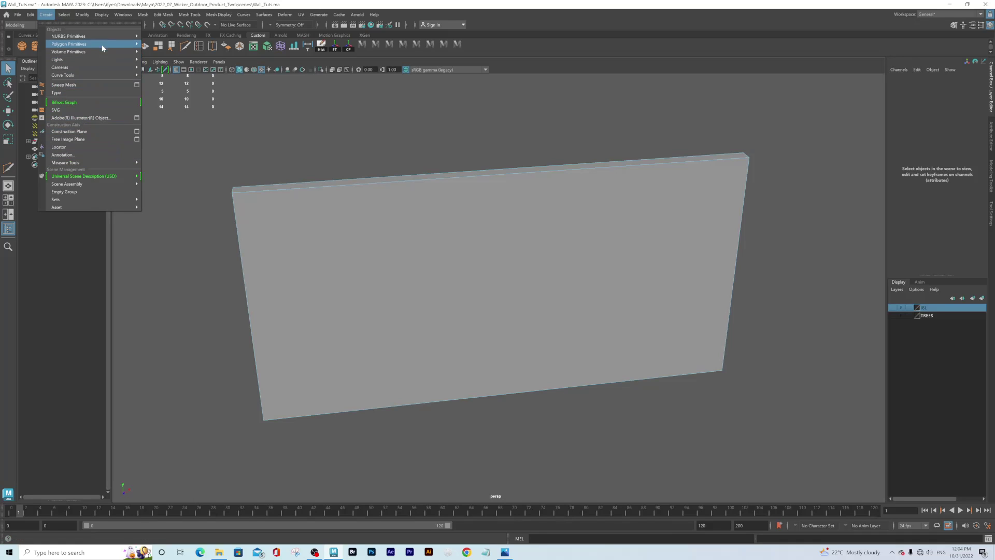
# Try adding the Delete Edge/Vertex command to the Custom shelf, and remove its shortcut again
pyautogui.click(143, 14)
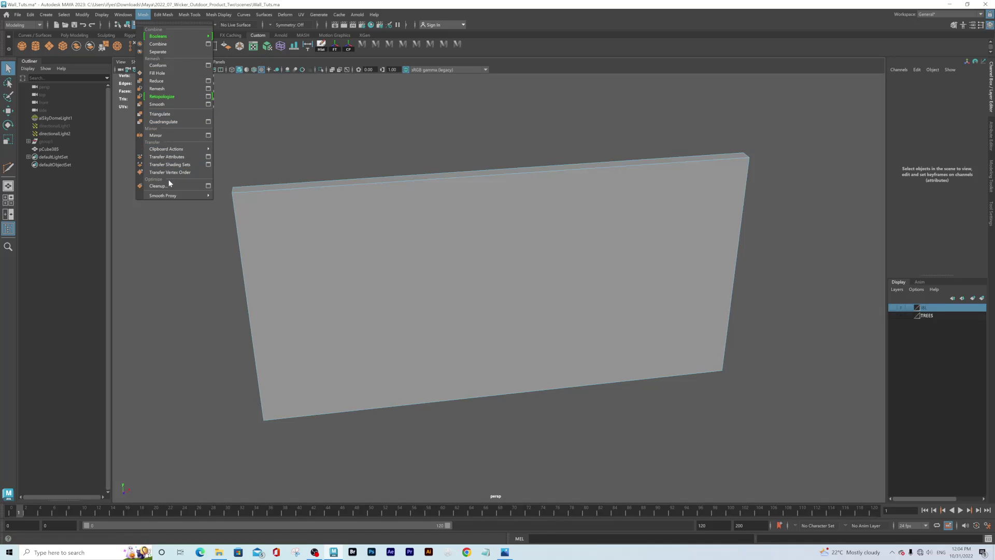
pyautogui.moveTo(161, 16)
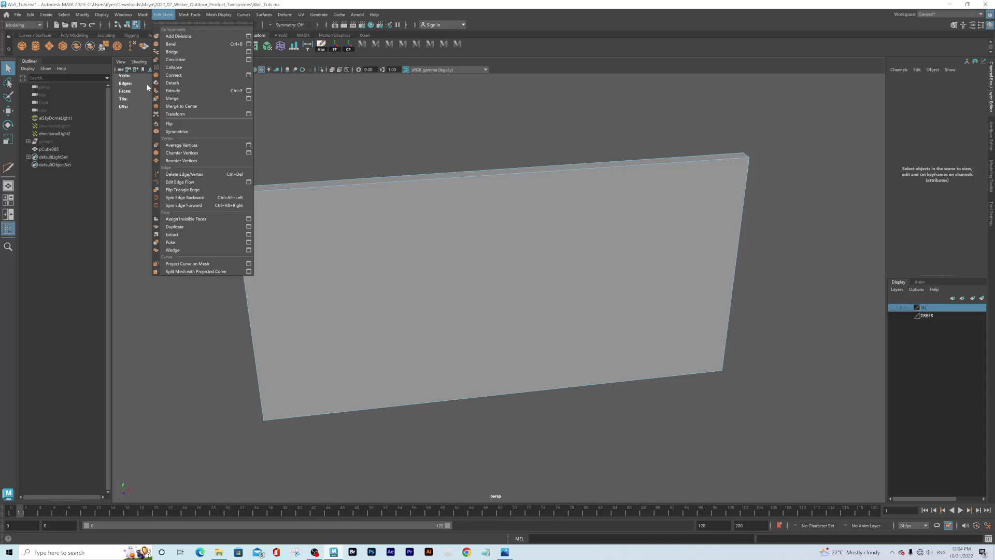
pyautogui.keyDown('ctrl'); pyautogui.keyDown('shift'); pyautogui.click(175, 175); pyautogui.keyUp('shift'); pyautogui.keyUp('ctrl')
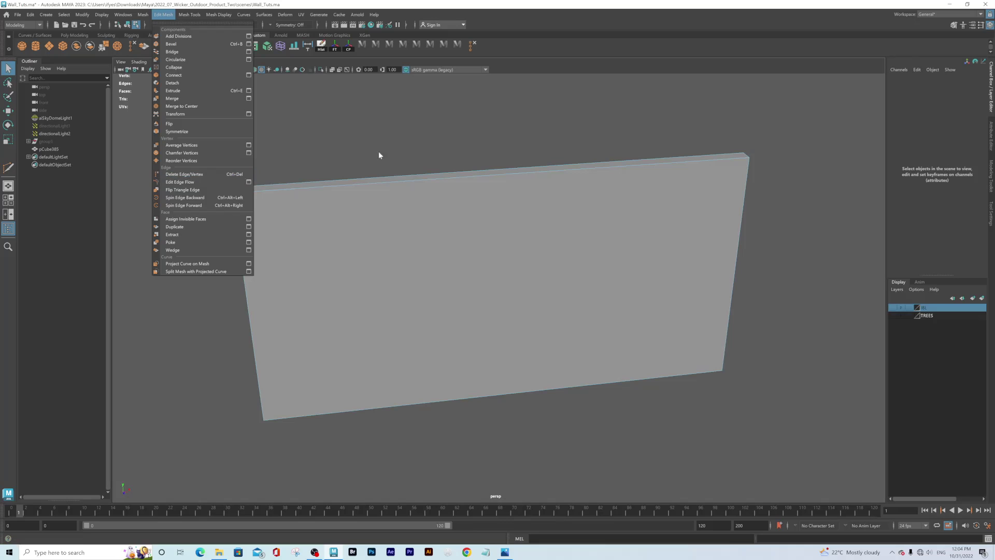
pyautogui.rightClick(472, 47)
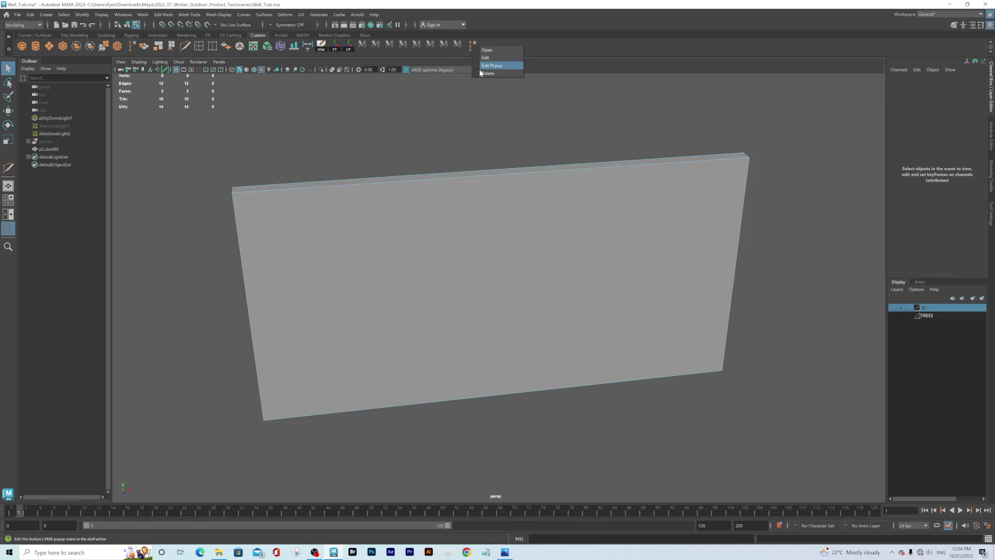
pyautogui.click(483, 74)
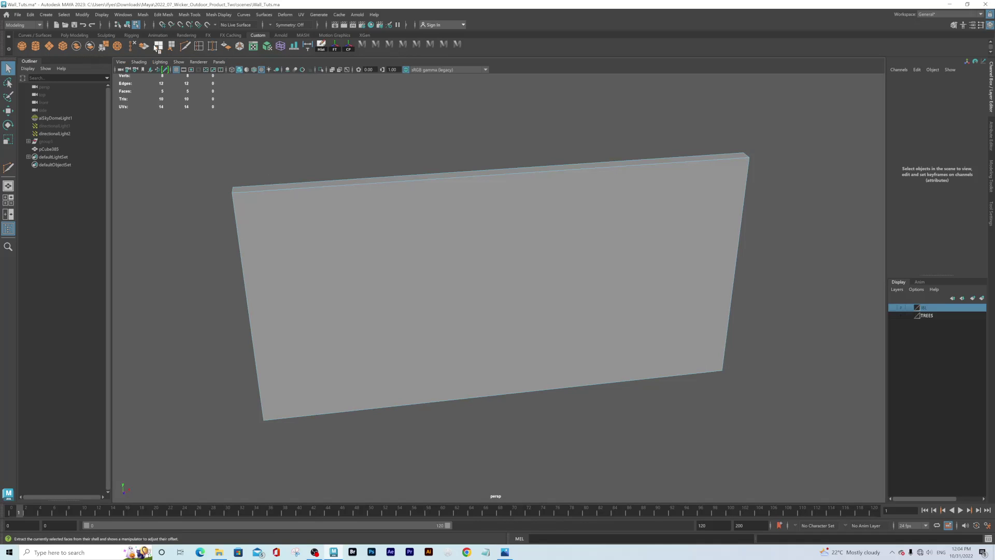
# Insert two vertical and two horizontal edge loops in the wall with Multi-Cut to frame a window opening left of centre
pyautogui.moveTo(410, 182)
pyautogui.keyDown('alt'); pyautogui.mouseDown()
pyautogui.moveTo(407, 193)
pyautogui.moveTo(395, 189)
pyautogui.mouseUp(); pyautogui.keyUp('alt')
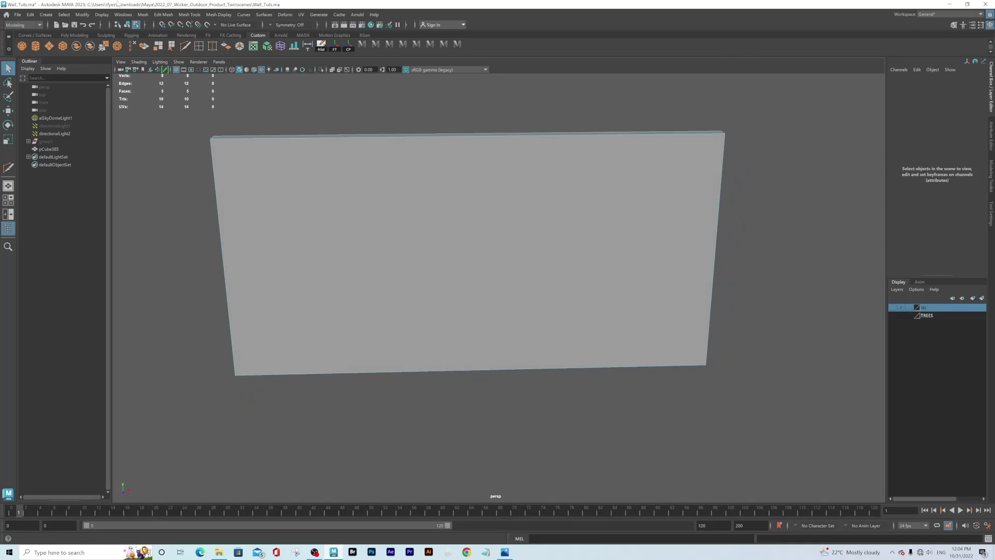
pyautogui.click(163, 15)
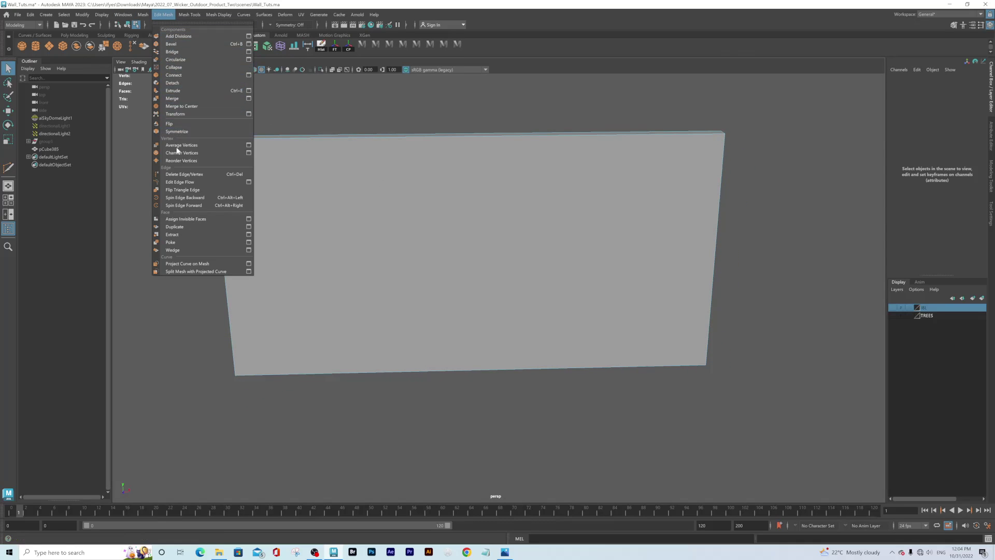
pyautogui.moveTo(188, 15)
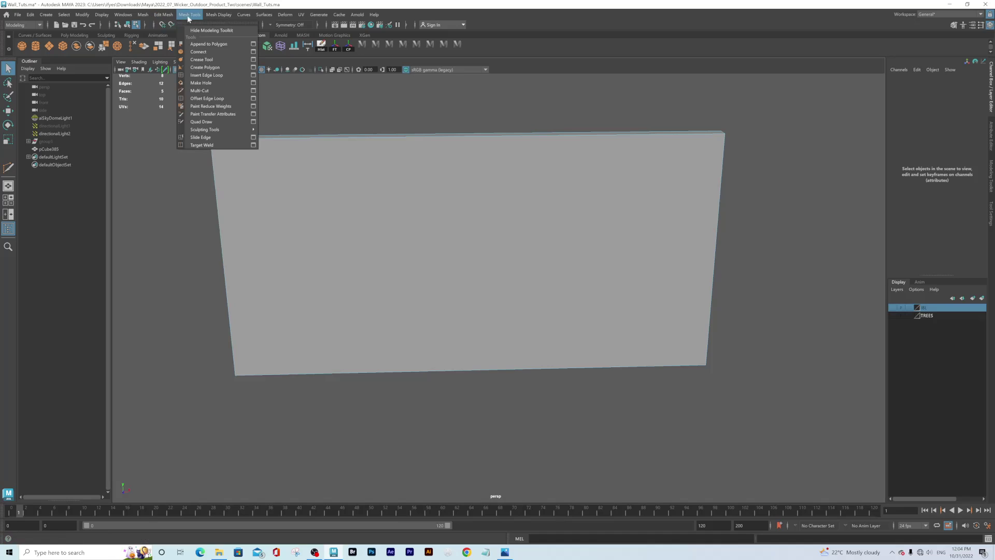
pyautogui.click(200, 90)
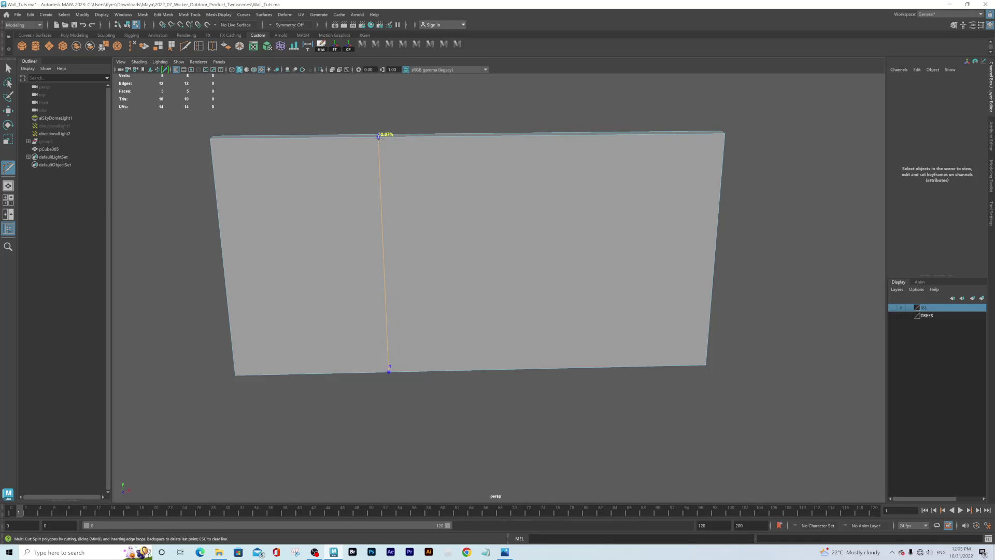
pyautogui.keyDown('ctrl'); pyautogui.click(349, 137); pyautogui.keyUp('ctrl')
pyautogui.keyDown('ctrl'); pyautogui.click(428, 137); pyautogui.keyUp('ctrl')
pyautogui.keyDown('ctrl'); pyautogui.click(440, 243); pyautogui.keyUp('ctrl')
pyautogui.keyDown('ctrl'); pyautogui.click(441, 316); pyautogui.keyUp('ctrl')
pyautogui.press('q')
# Move the vertices of the right-hand vertical edge loop slightly left along X to narrow the window area
pyautogui.rightClick(394, 172)
pyautogui.click(356, 172)
pyautogui.moveTo(413, 124); pyautogui.dragTo(481, 403)
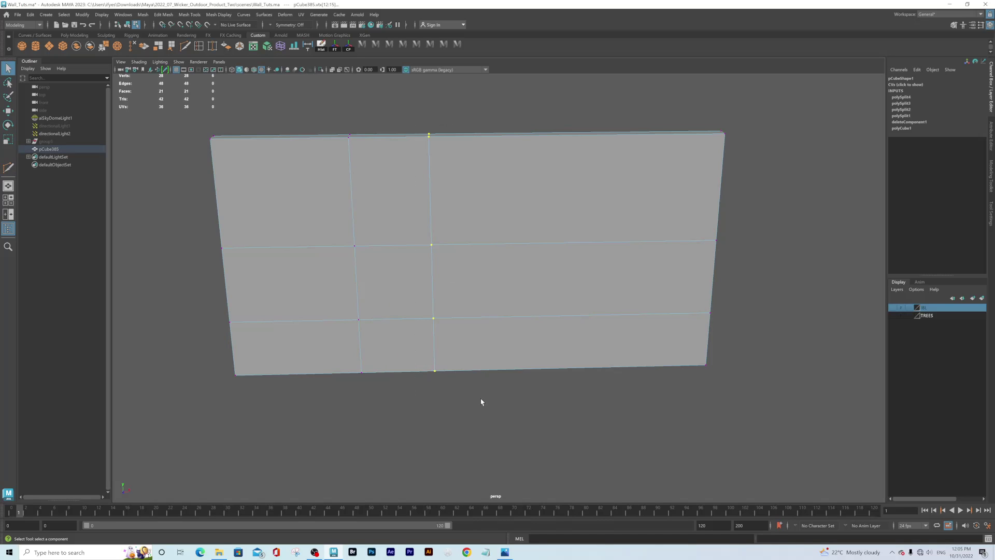
pyautogui.press('w')
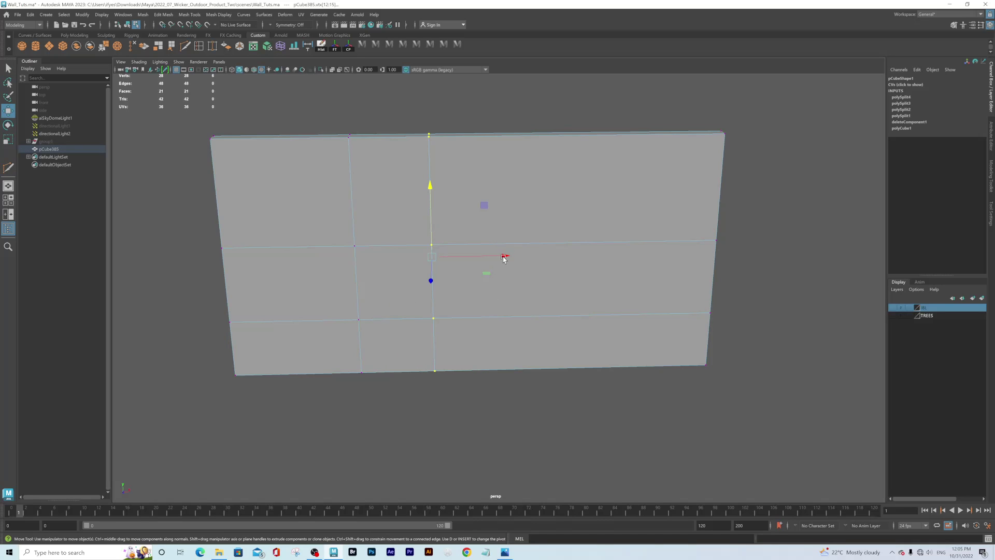
pyautogui.moveTo(506, 258); pyautogui.dragTo(489, 255)
# Raise the whole wall in the front view to a Translate Y of about 347, so its base sits near the ground line
pyautogui.keyDown('alt'); pyautogui.moveTo(456, 329); pyautogui.dragTo(382, 271); pyautogui.keyUp('alt')
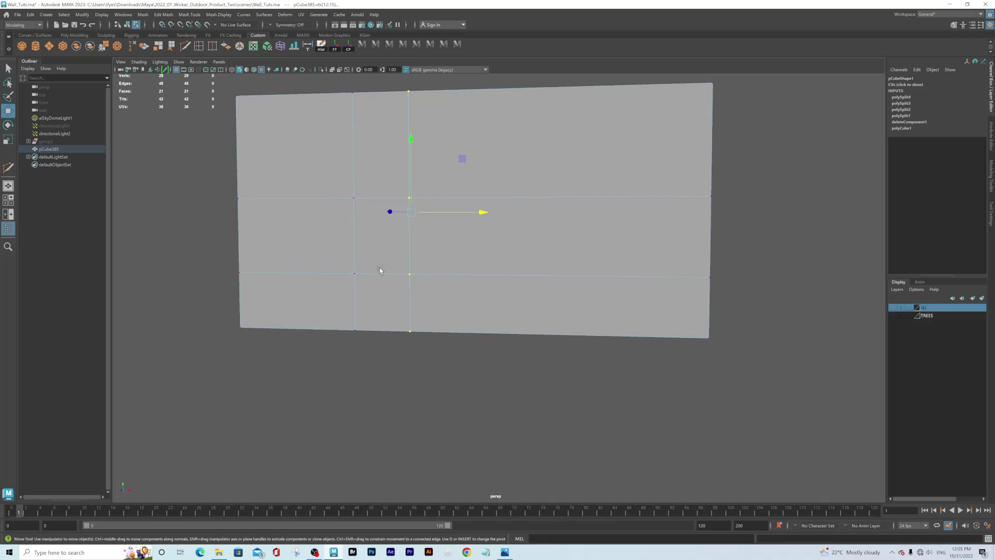
pyautogui.keyDown('alt'); pyautogui.moveTo(382, 265); pyautogui.dragTo(396, 269, button='middle'); pyautogui.keyUp('alt')
pyautogui.keyDown('alt'); pyautogui.moveTo(387, 266); pyautogui.dragTo(405, 268); pyautogui.keyUp('alt')
pyautogui.keyDown('alt'); pyautogui.moveTo(398, 270); pyautogui.dragTo(410, 280, button='middle'); pyautogui.keyUp('alt')
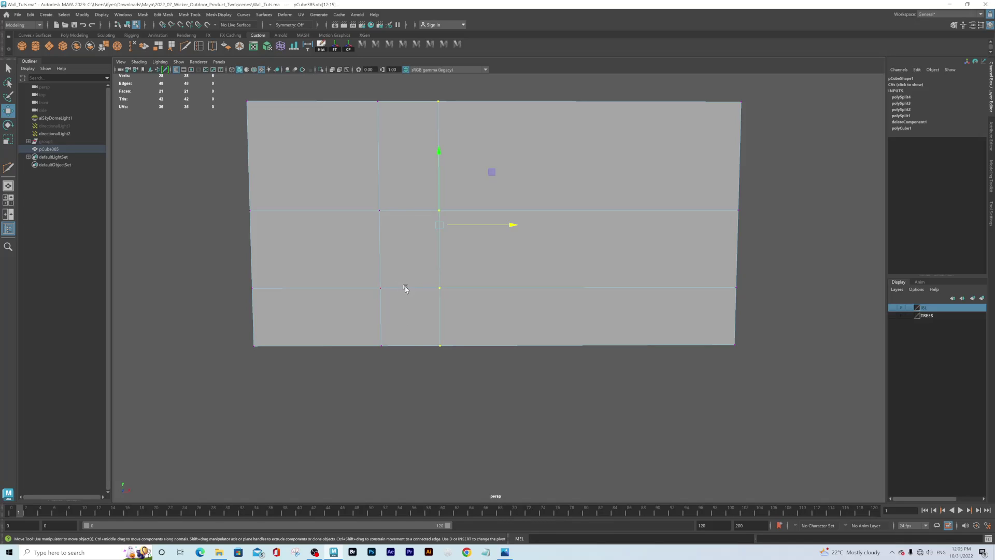
pyautogui.moveTo(386, 180); pyautogui.dragTo(430, 167, button='right')
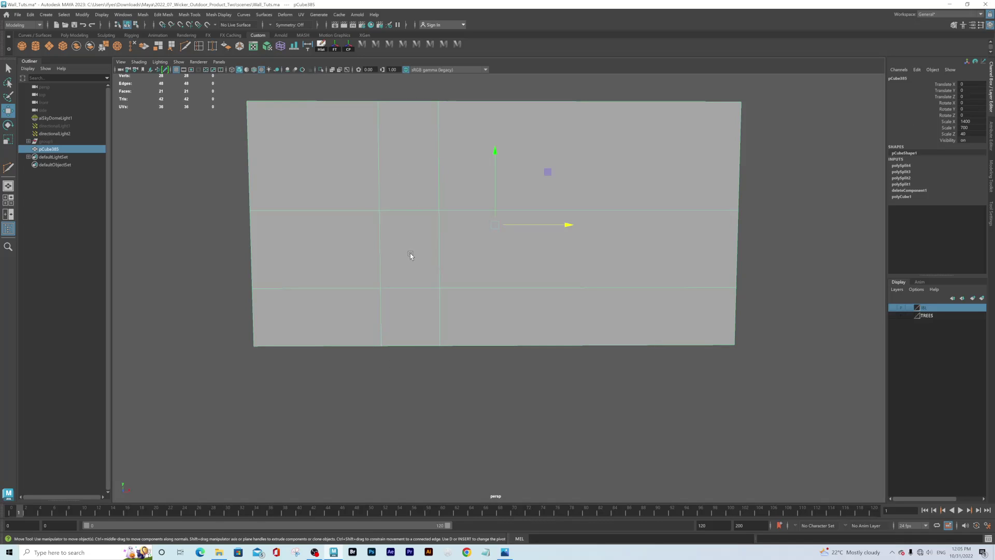
pyautogui.press('space')
pyautogui.keyDown('alt'); pyautogui.moveTo(427, 402); pyautogui.dragTo(244, 351, button='right'); pyautogui.keyUp('alt')
pyautogui.keyDown('alt'); pyautogui.moveTo(311, 426); pyautogui.dragTo(295, 372, button='middle'); pyautogui.keyUp('alt')
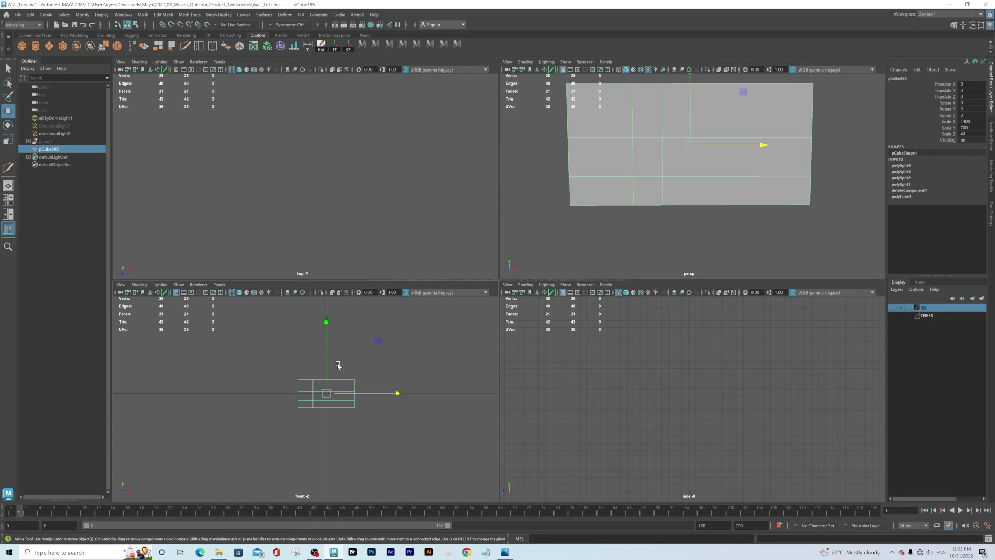
pyautogui.press('space')
pyautogui.keyDown('alt'); pyautogui.moveTo(521, 316); pyautogui.dragTo(420, 281, button='middle'); pyautogui.keyUp('alt')
pyautogui.moveTo(425, 258); pyautogui.dragTo(425, 229)
pyautogui.scroll(10, 469, 380)
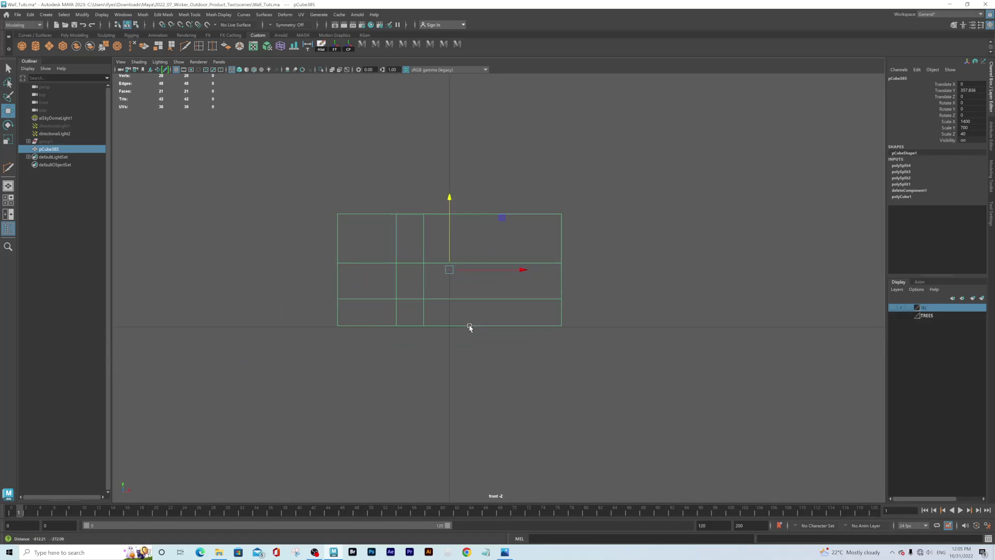
pyautogui.scroll(2, 397, 364)
pyautogui.moveTo(475, 158); pyautogui.dragTo(481, 163)
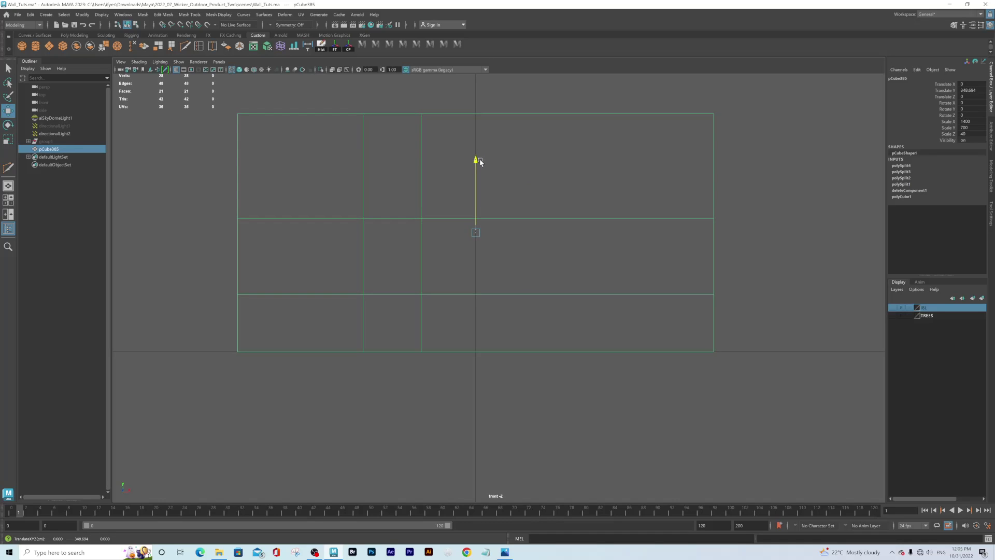
# Measure the distance from the wall's base up to the lower horizontal edge loop along the window's left edge
pyautogui.keyDown('alt'); pyautogui.moveTo(378, 355); pyautogui.dragTo(409, 299, button='middle'); pyautogui.keyUp('alt')
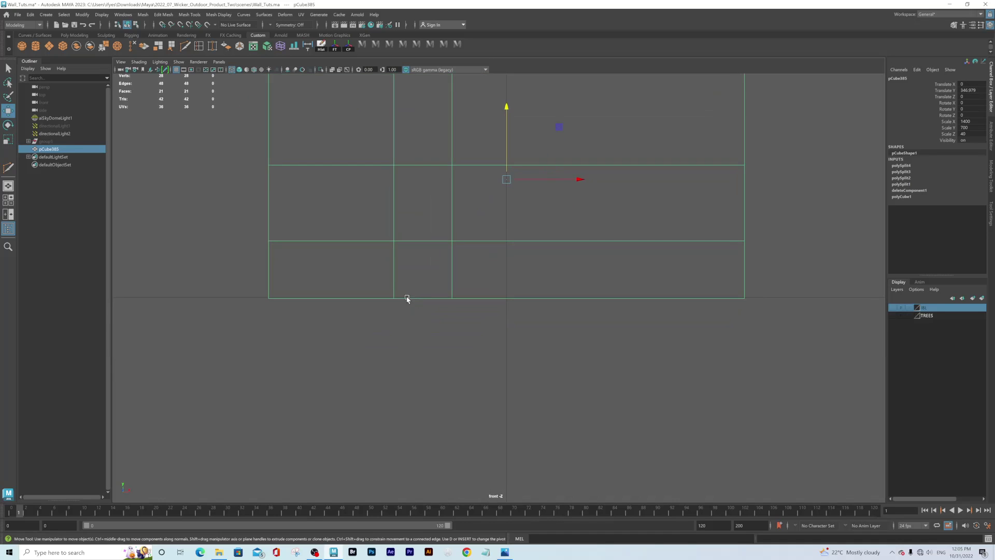
pyautogui.keyDown('alt'); pyautogui.moveTo(410, 299); pyautogui.dragTo(436, 301, button='right'); pyautogui.keyUp('alt')
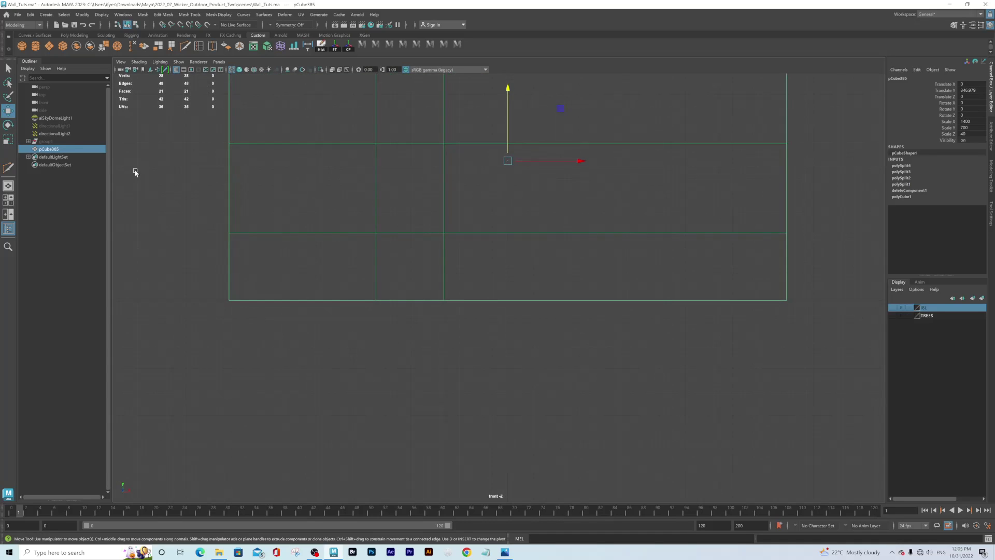
pyautogui.click(307, 47)
pyautogui.keyDown('alt'); pyautogui.moveTo(340, 287); pyautogui.dragTo(407, 309, button='right'); pyautogui.keyUp('alt')
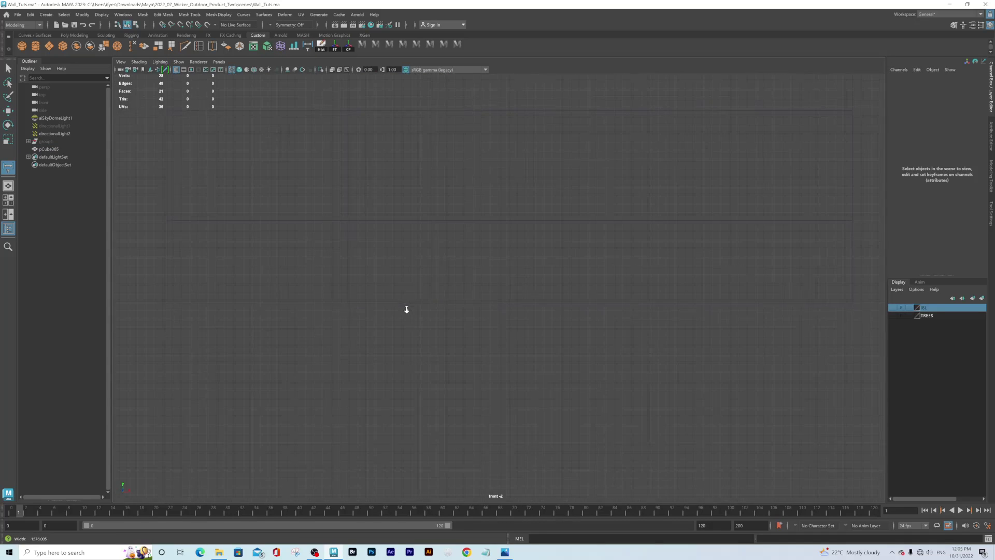
pyautogui.click(349, 303)
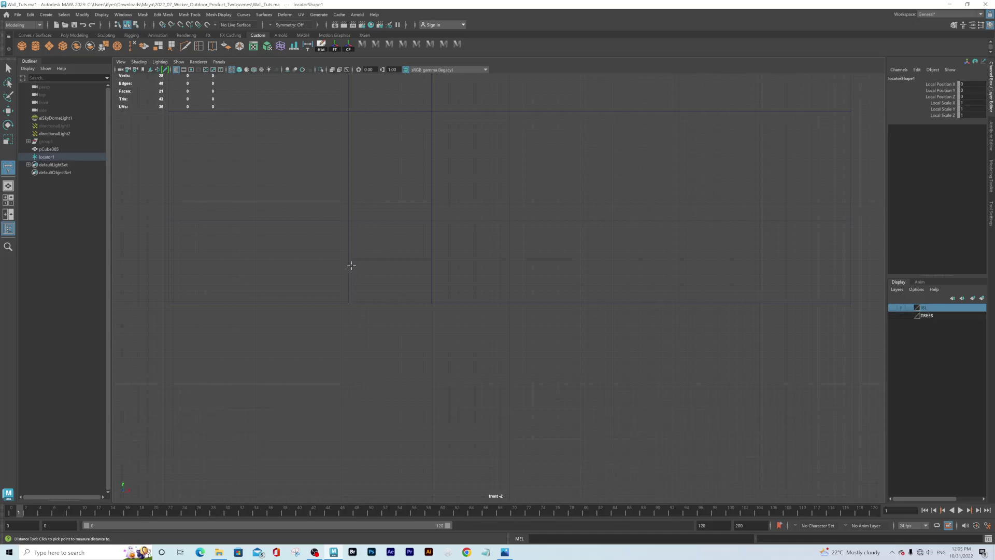
pyautogui.click(348, 220)
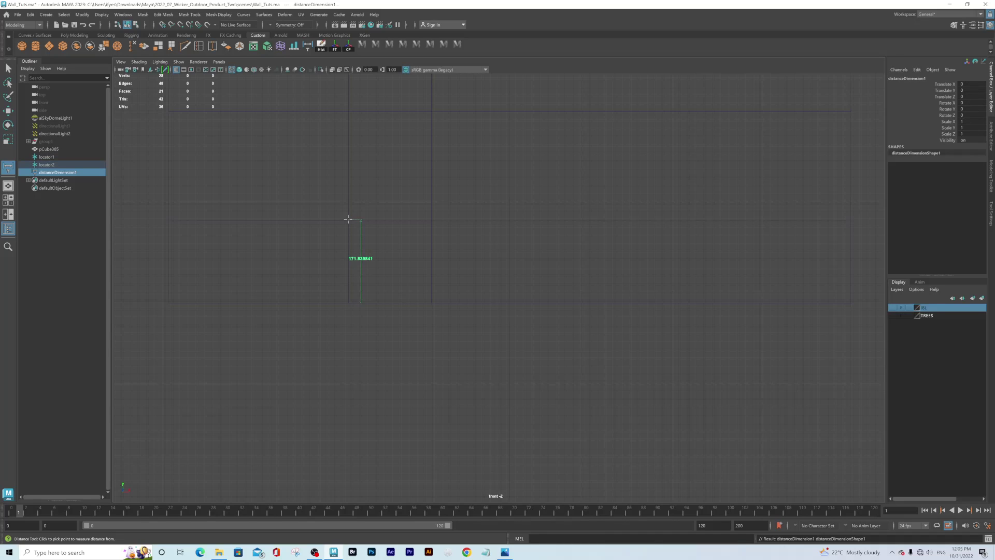
pyautogui.press('q')
# Move all vertices of the lower horizontal edge loop slightly down to lower the window sill
pyautogui.scroll(-1, 408, 214)
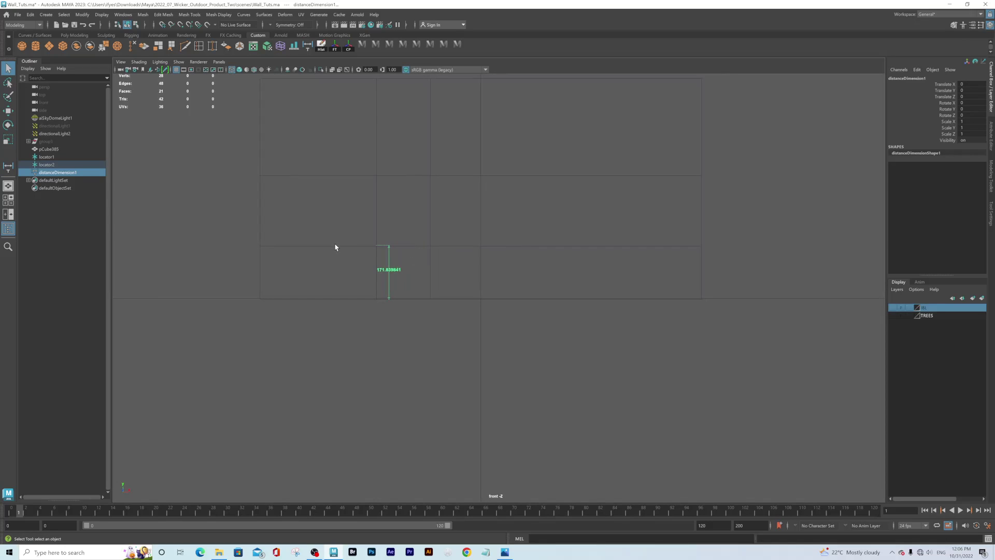
pyautogui.click(336, 249)
pyautogui.moveTo(336, 248); pyautogui.dragTo(295, 244, button='right')
pyautogui.moveTo(215, 233); pyautogui.dragTo(749, 257)
pyautogui.press('w')
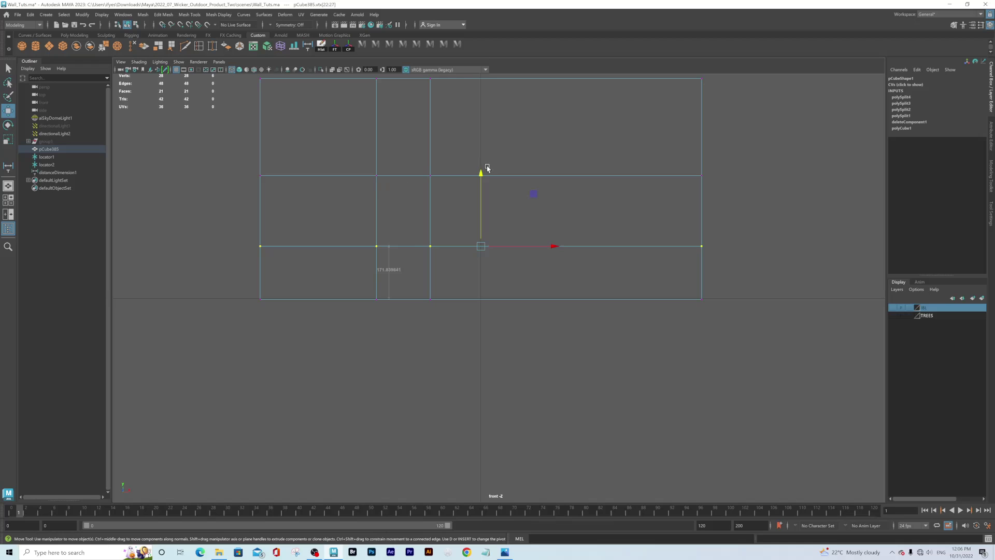
pyautogui.moveTo(481, 175); pyautogui.dragTo(481, 182)
# Move the upper measuring locator down so the measured distance from the wall's base is about 122
pyautogui.keyDown('alt'); pyautogui.moveTo(342, 260); pyautogui.dragTo(418, 261, button='right'); pyautogui.keyUp('alt')
pyautogui.keyDown('alt'); pyautogui.moveTo(314, 244); pyautogui.dragTo(361, 241, button='middle'); pyautogui.keyUp('alt')
pyautogui.click(356, 232)
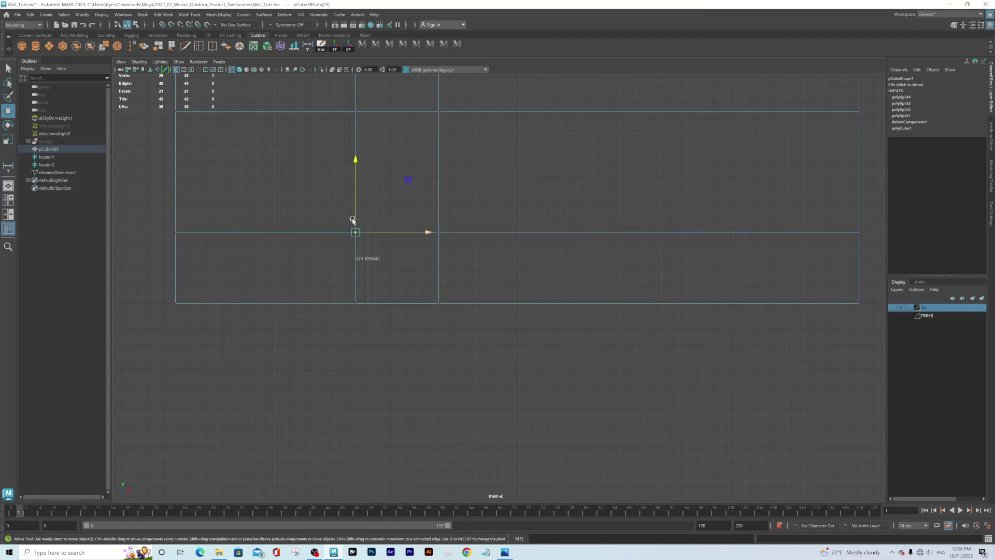
pyautogui.click(44, 158)
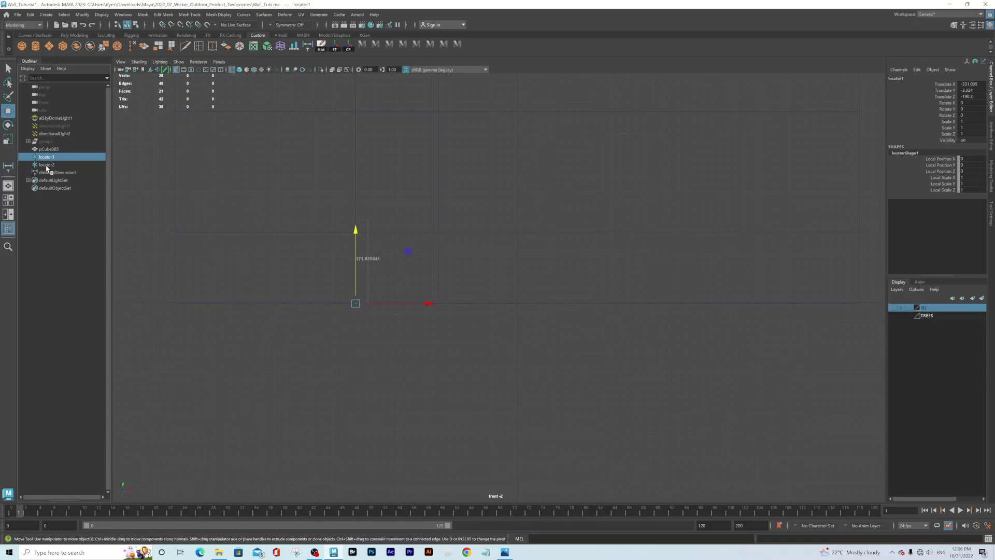
pyautogui.click(47, 164)
pyautogui.moveTo(356, 147); pyautogui.dragTo(357, 171)
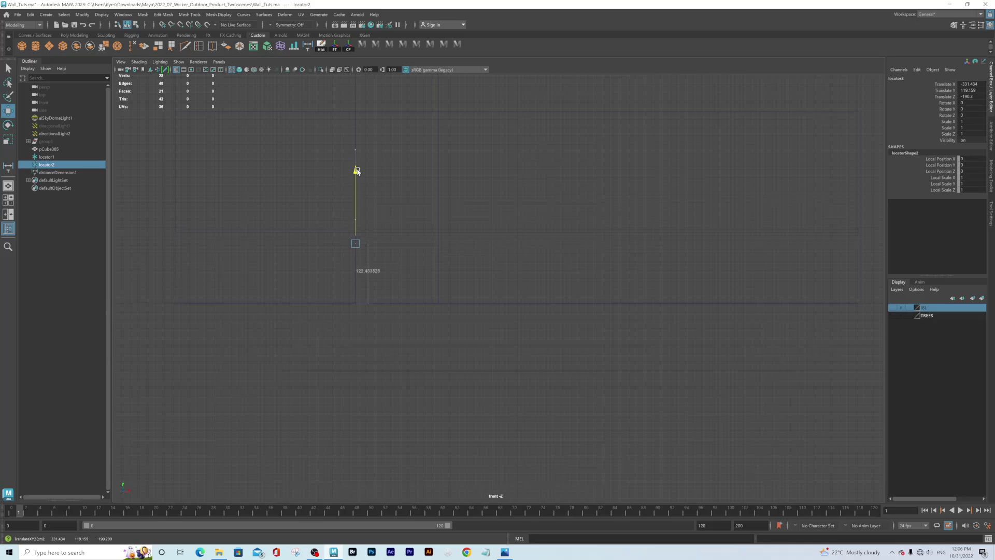
# Move the lower horizontal edge loop's vertices down to the height of the upper measuring locator
pyautogui.click(242, 235)
pyautogui.moveTo(245, 233); pyautogui.dragTo(229, 236, button='right')
pyautogui.click(223, 232)
pyautogui.rightClick(227, 235)
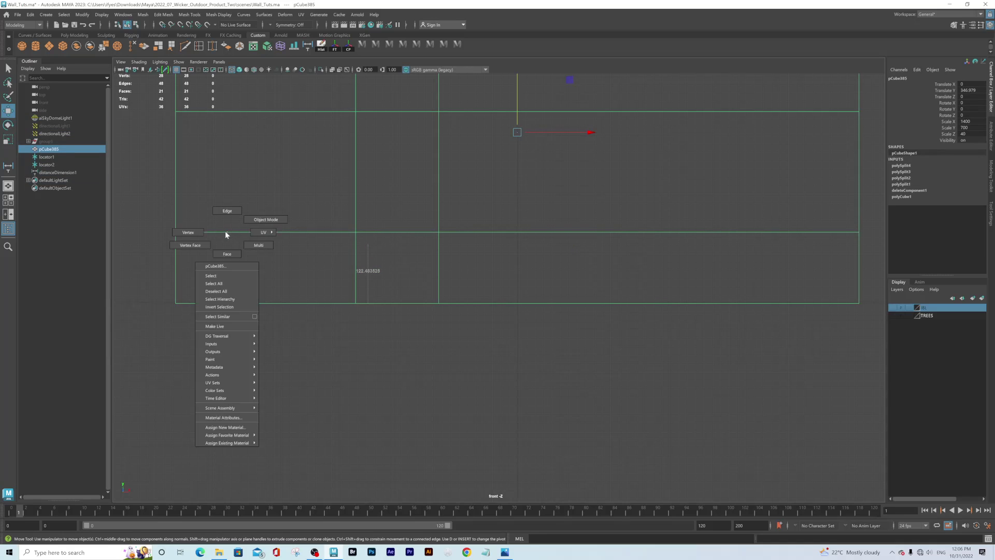
pyautogui.click(188, 232)
pyautogui.moveTo(153, 207); pyautogui.dragTo(839, 234)
pyautogui.moveTo(515, 155); pyautogui.dragTo(521, 174)
# Move the vertices of the upper horizontal edge loop down to reduce the height of the window area
pyautogui.scroll(-6, 467, 235)
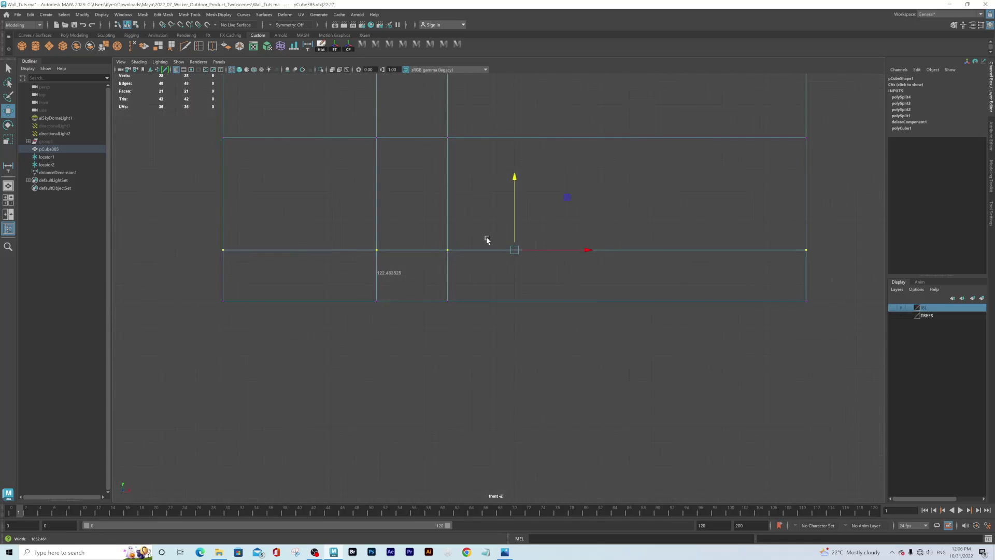
pyautogui.keyDown('alt'); pyautogui.moveTo(651, 270); pyautogui.dragTo(599, 268, button='middle'); pyautogui.keyUp('alt')
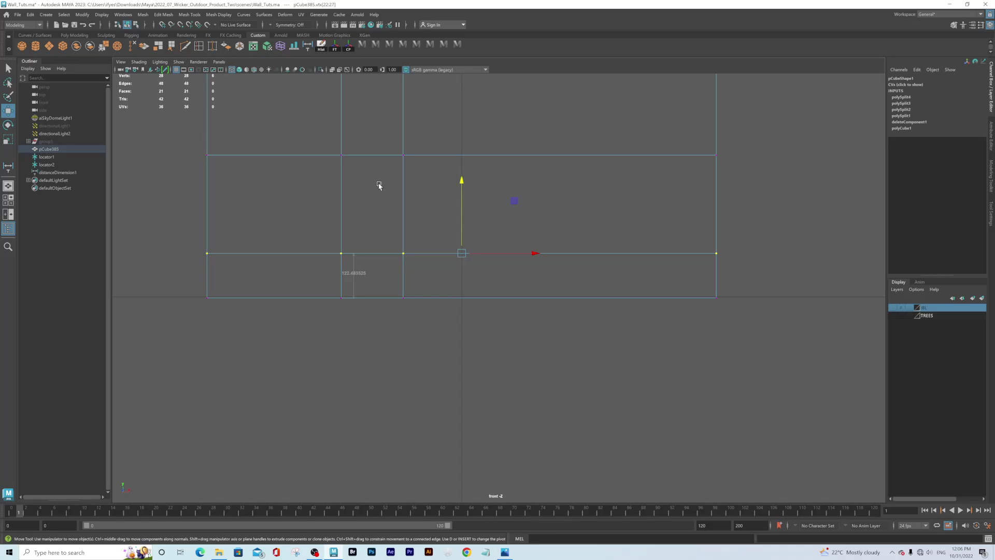
pyautogui.keyDown('alt'); pyautogui.moveTo(370, 201); pyautogui.dragTo(435, 234, button='middle'); pyautogui.keyUp('alt')
pyautogui.scroll(1, 411, 207)
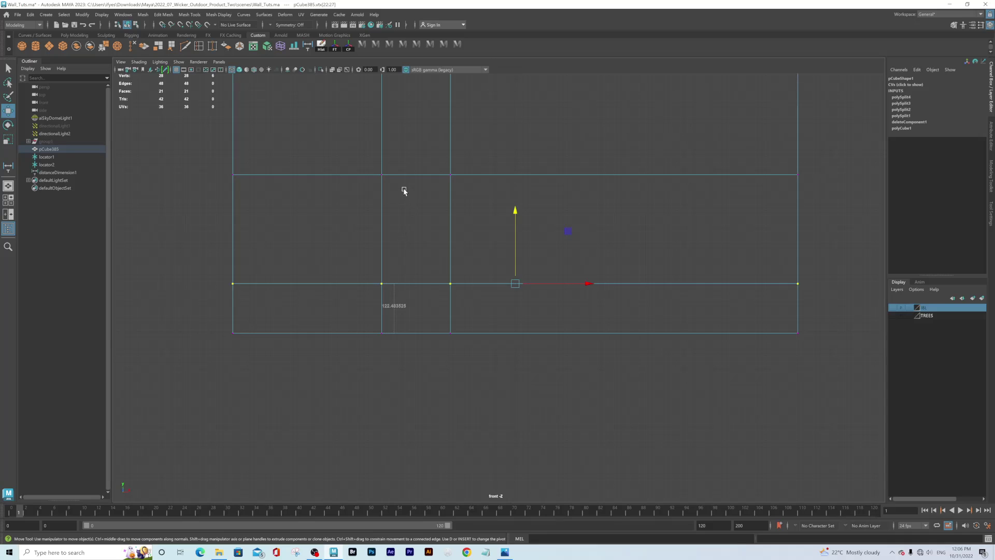
pyautogui.moveTo(405, 175); pyautogui.dragTo(367, 175, button='right')
pyautogui.moveTo(215, 158); pyautogui.dragTo(826, 210)
pyautogui.moveTo(517, 102); pyautogui.dragTo(519, 130)
# Shift the right-hand vertical edge loop's vertices very slightly left in the front view to fine-tune the window width
pyautogui.keyDown('alt'); pyautogui.moveTo(537, 225); pyautogui.dragTo(486, 168, button='right'); pyautogui.keyUp('alt')
pyautogui.moveTo(453, 95); pyautogui.dragTo(516, 357)
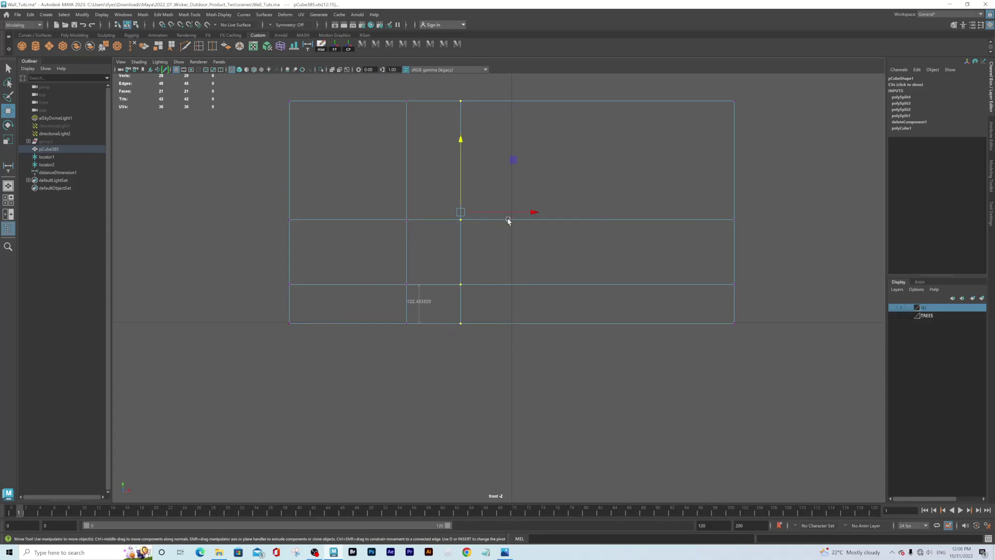
pyautogui.moveTo(539, 213); pyautogui.dragTo(538, 213)
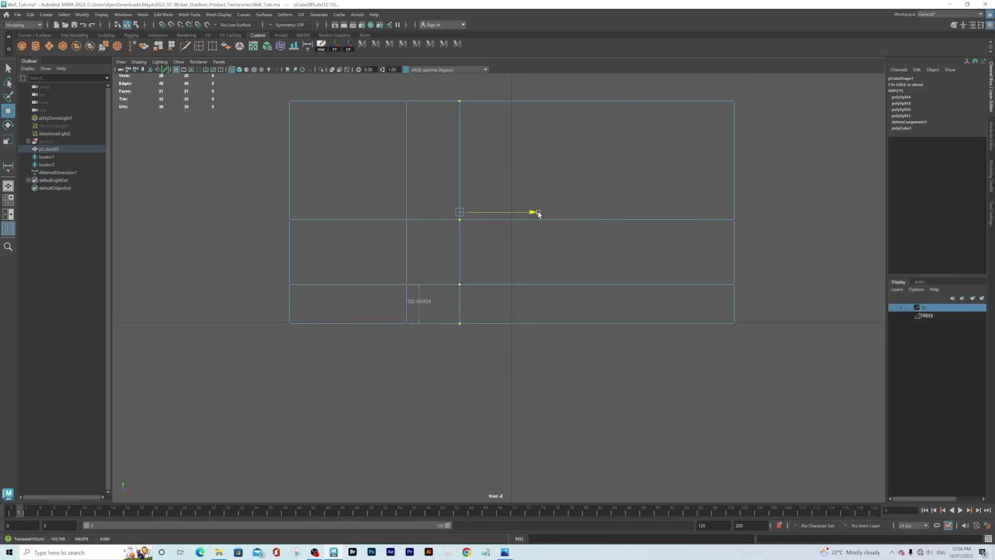
# Extrude the wall's window face inward with a thickness of about -28.1
pyautogui.keyDown('alt'); pyautogui.moveTo(344, 216); pyautogui.dragTo(613, 349, button='right'); pyautogui.keyUp('alt')
pyautogui.press('space')
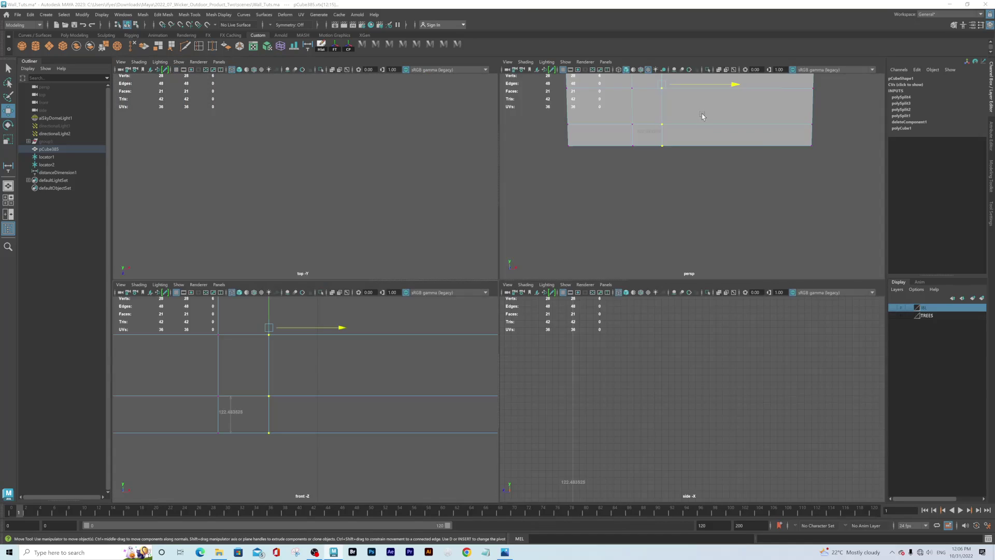
pyautogui.press('space')
pyautogui.moveTo(380, 145); pyautogui.dragTo(382, 169, button='right')
pyautogui.click(420, 160)
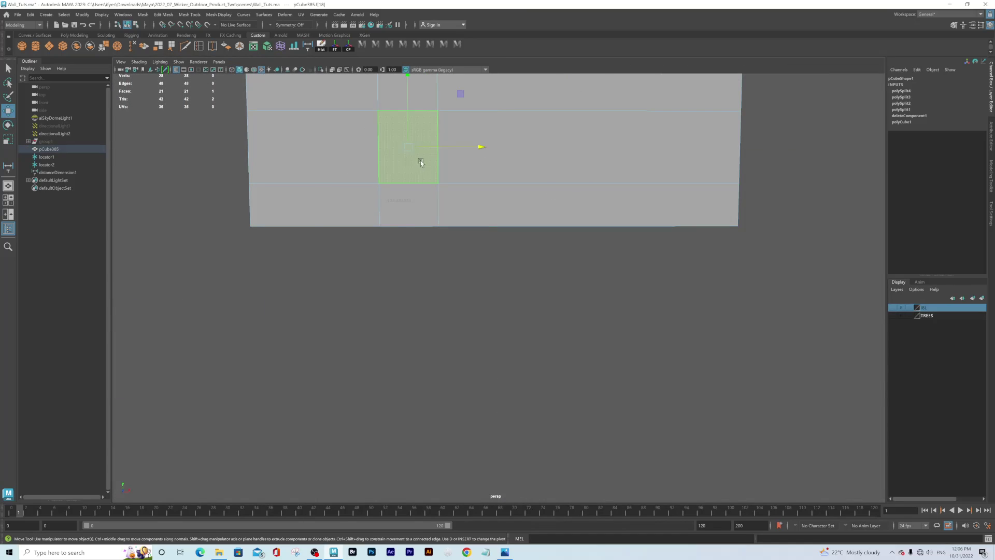
pyautogui.keyDown('alt'); pyautogui.moveTo(390, 155); pyautogui.dragTo(412, 237, button='middle'); pyautogui.keyUp('alt')
pyautogui.keyDown('alt'); pyautogui.moveTo(411, 232); pyautogui.dragTo(529, 261); pyautogui.keyUp('alt')
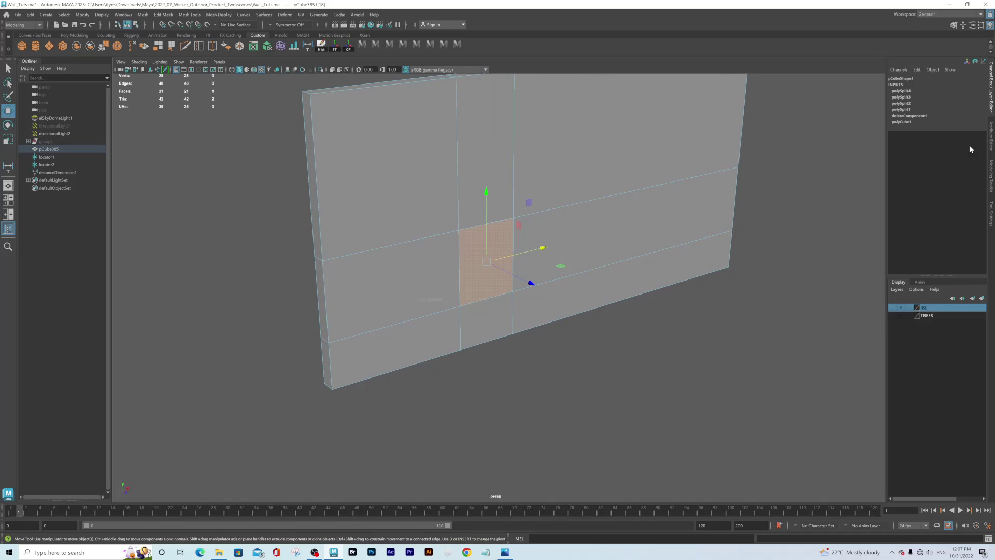
pyautogui.click(992, 167)
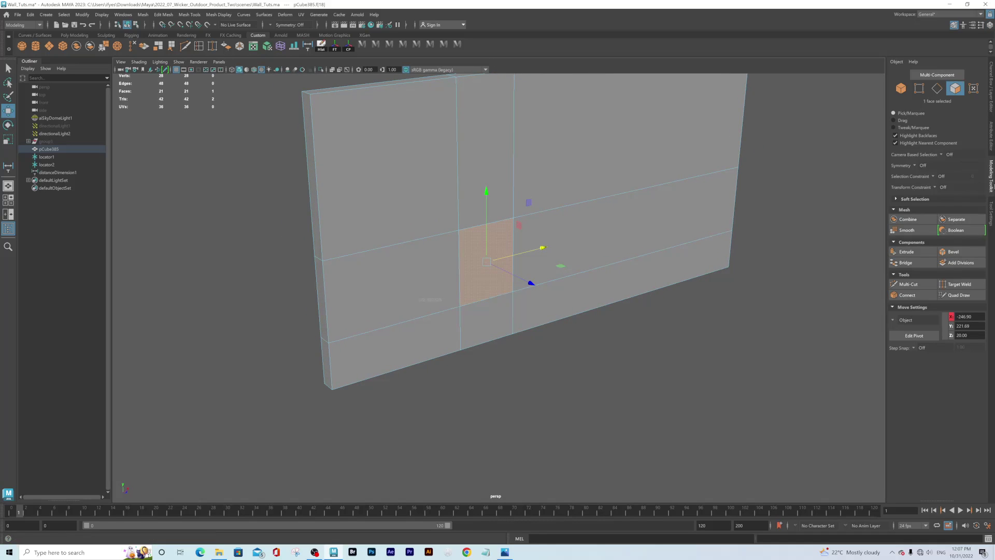
pyautogui.click(907, 252)
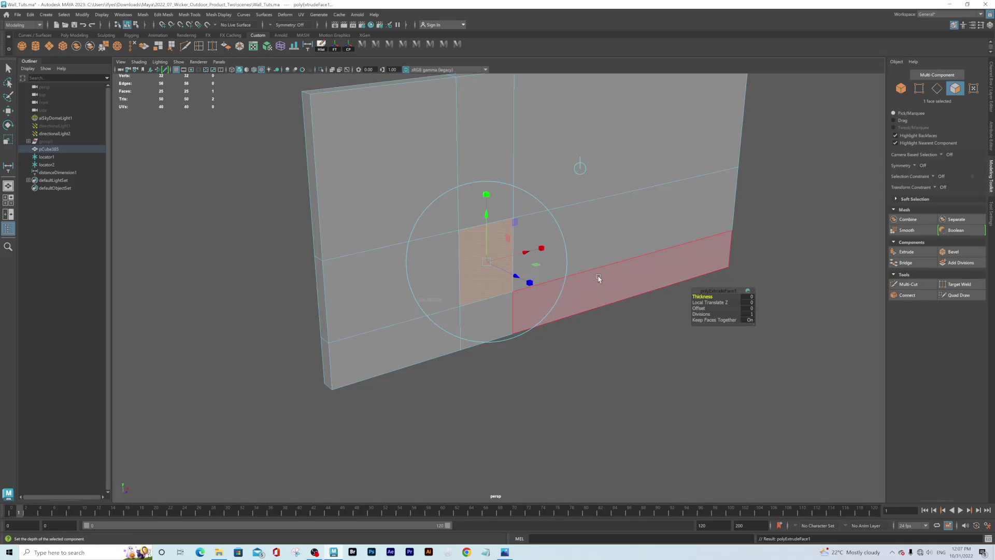
pyautogui.moveTo(698, 296); pyautogui.dragTo(652, 295)
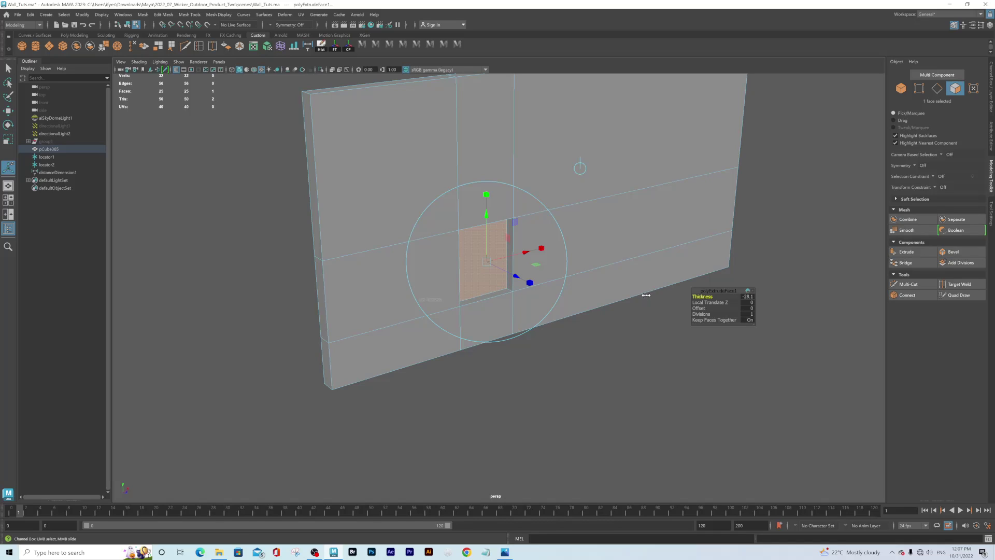
# Delete the recessed window face to open the hole and return to object mode with the wall selected
pyautogui.press('Delete')
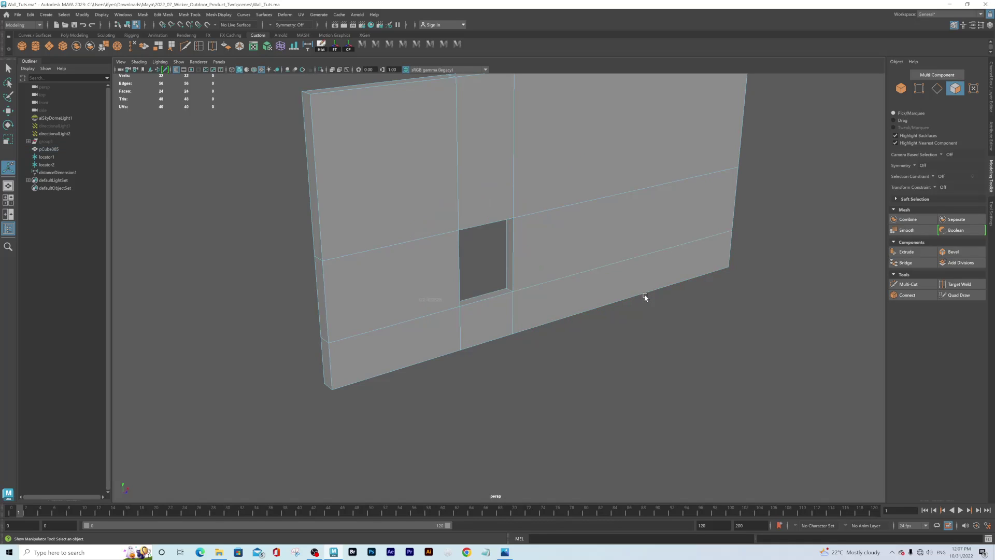
pyautogui.keyDown('alt'); pyautogui.moveTo(628, 311); pyautogui.dragTo(487, 238); pyautogui.keyUp('alt')
pyautogui.moveTo(502, 211); pyautogui.dragTo(520, 200, button='right')
pyautogui.keyDown('alt'); pyautogui.moveTo(544, 267); pyautogui.dragTo(349, 315); pyautogui.keyUp('alt')
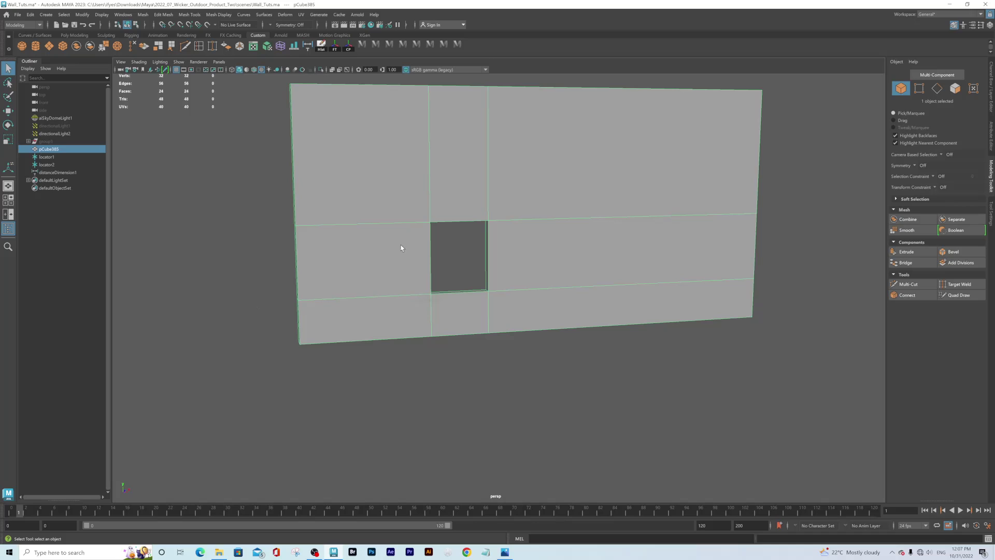
# Delete both measuring locators and the distance dimension from the scene
pyautogui.keyDown('alt'); pyautogui.moveTo(475, 297); pyautogui.dragTo(447, 275); pyautogui.keyUp('alt')
pyautogui.click(445, 271)
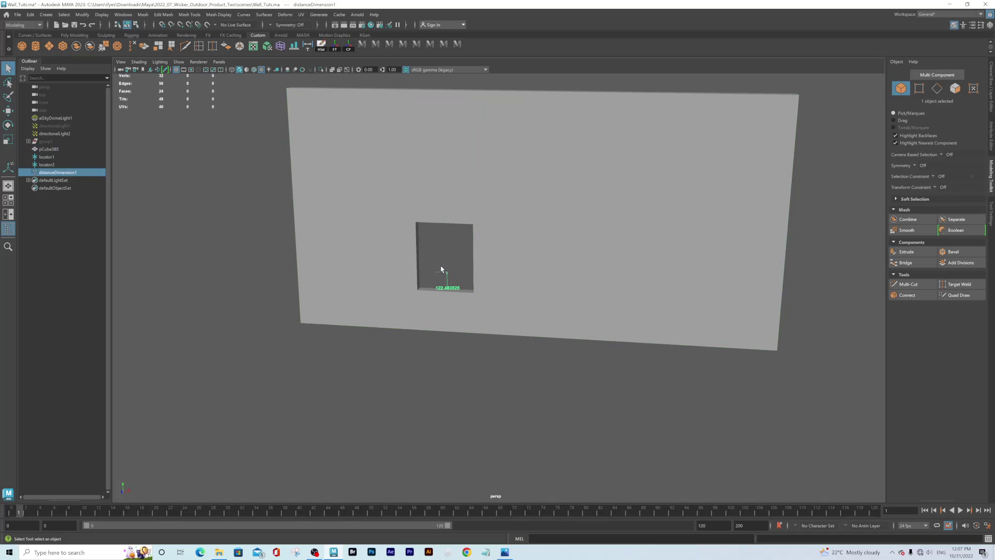
pyautogui.keyDown('alt'); pyautogui.moveTo(443, 262); pyautogui.dragTo(446, 279, button='middle'); pyautogui.keyUp('alt')
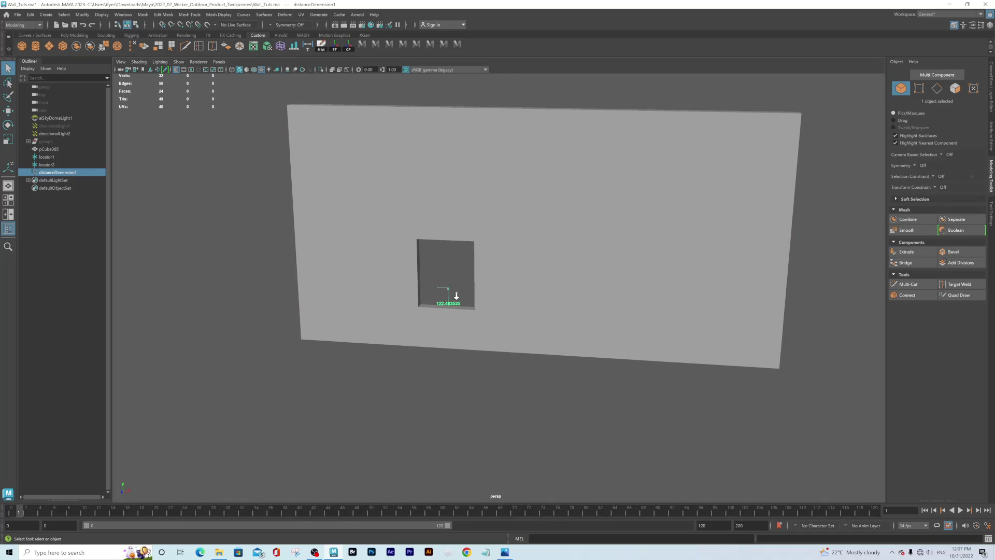
pyautogui.keyDown('alt'); pyautogui.moveTo(445, 280); pyautogui.dragTo(478, 309, button='right'); pyautogui.keyUp('alt')
pyautogui.click(47, 158)
pyautogui.keyDown('shift'); pyautogui.click(50, 173); pyautogui.keyUp('shift')
pyautogui.press('Delete')
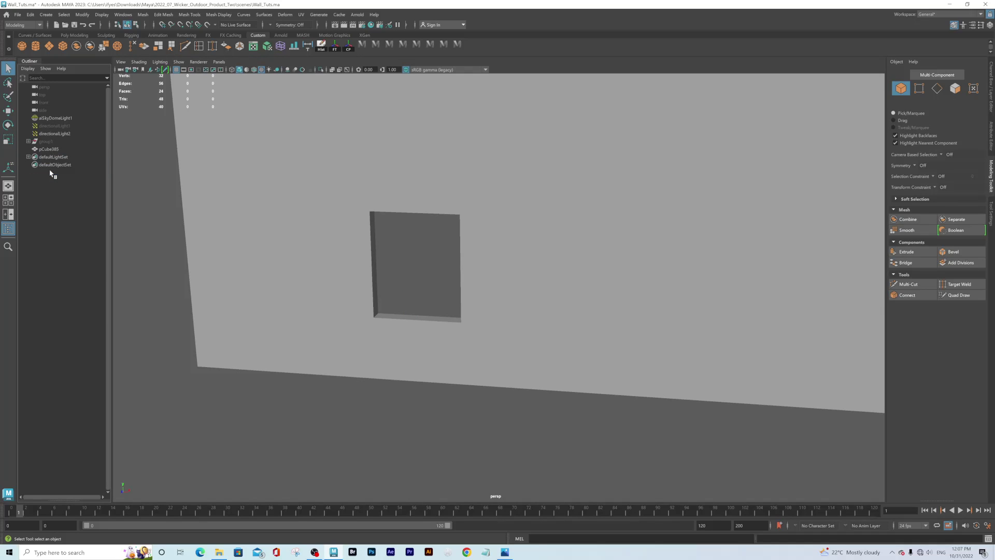
# Examine the wall's window opening and its reveal from several angles and distances
pyautogui.keyDown('alt'); pyautogui.moveTo(386, 312); pyautogui.dragTo(358, 300, button='right'); pyautogui.keyUp('alt')
pyautogui.keyDown('alt'); pyautogui.moveTo(358, 300); pyautogui.dragTo(387, 277); pyautogui.keyUp('alt')
pyautogui.keyDown('alt'); pyautogui.moveTo(386, 277); pyautogui.dragTo(400, 317, button='middle'); pyautogui.keyUp('alt')
pyautogui.keyDown('alt'); pyautogui.moveTo(400, 317); pyautogui.dragTo(418, 290, button='right'); pyautogui.keyUp('alt')
pyautogui.keyDown('alt'); pyautogui.moveTo(418, 291); pyautogui.dragTo(424, 252); pyautogui.keyUp('alt')
pyautogui.keyDown('alt'); pyautogui.moveTo(380, 309); pyautogui.dragTo(446, 293); pyautogui.keyUp('alt')
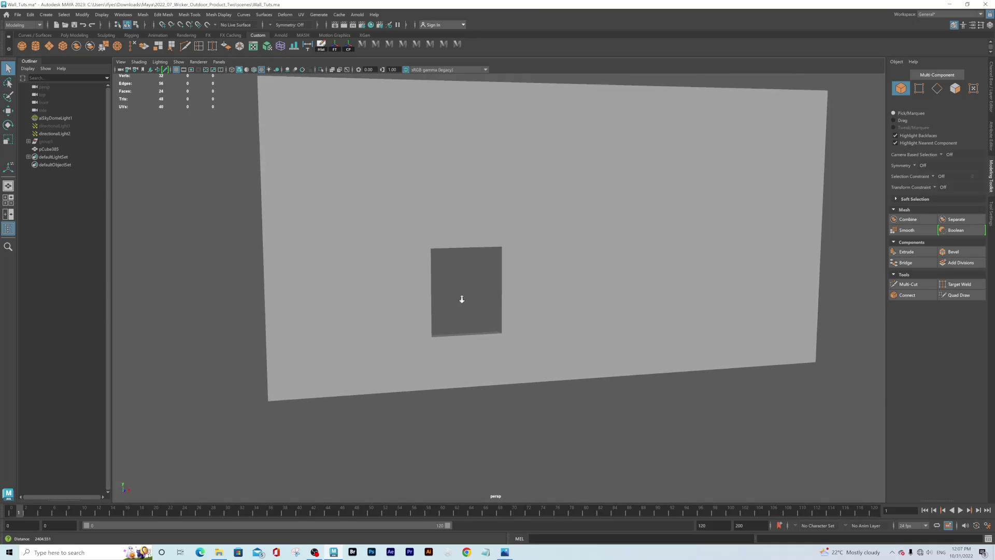
pyautogui.keyDown('alt'); pyautogui.moveTo(446, 293); pyautogui.dragTo(493, 318, button='right'); pyautogui.keyUp('alt')
pyautogui.keyDown('alt'); pyautogui.moveTo(493, 318); pyautogui.dragTo(533, 297); pyautogui.keyUp('alt')
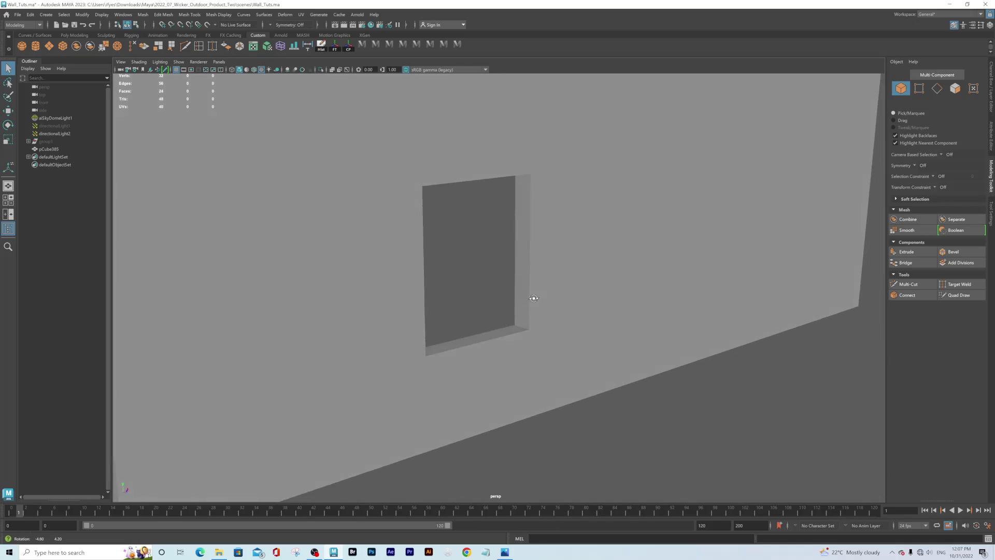
# Create a polygon cube and move it into the window opening at about X -276.693, Y 188.9
pyautogui.click(62, 45)
pyautogui.keyDown('alt'); pyautogui.moveTo(560, 265); pyautogui.dragTo(418, 218, button='right'); pyautogui.keyUp('alt')
pyautogui.press('w')
pyautogui.moveTo(555, 278); pyautogui.dragTo(557, 203)
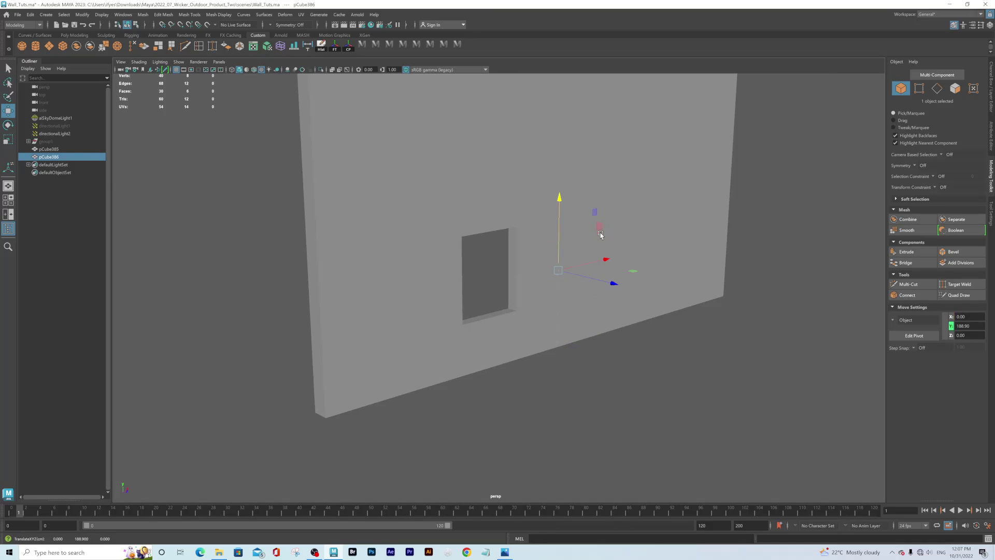
pyautogui.click(567, 269)
pyautogui.hotkey('ctrl', 'z')
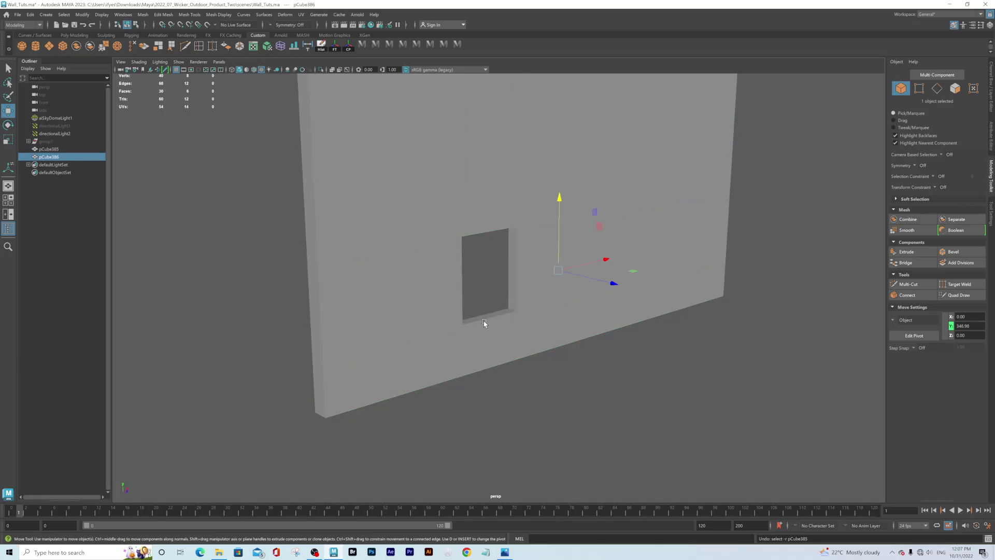
pyautogui.moveTo(602, 258); pyautogui.dragTo(465, 280)
# Set the new cube's scale to 4.5 on the X, Y and Z axes
pyautogui.keyDown('alt'); pyautogui.moveTo(466, 280); pyautogui.dragTo(562, 315, button='right'); pyautogui.keyUp('alt')
pyautogui.keyDown('alt'); pyautogui.moveTo(521, 280); pyautogui.dragTo(562, 291, button='middle'); pyautogui.keyUp('alt')
pyautogui.keyDown('alt'); pyautogui.moveTo(562, 291); pyautogui.dragTo(466, 277); pyautogui.keyUp('alt')
pyautogui.keyDown('alt'); pyautogui.moveTo(467, 277); pyautogui.dragTo(527, 282, button='right'); pyautogui.keyUp('alt')
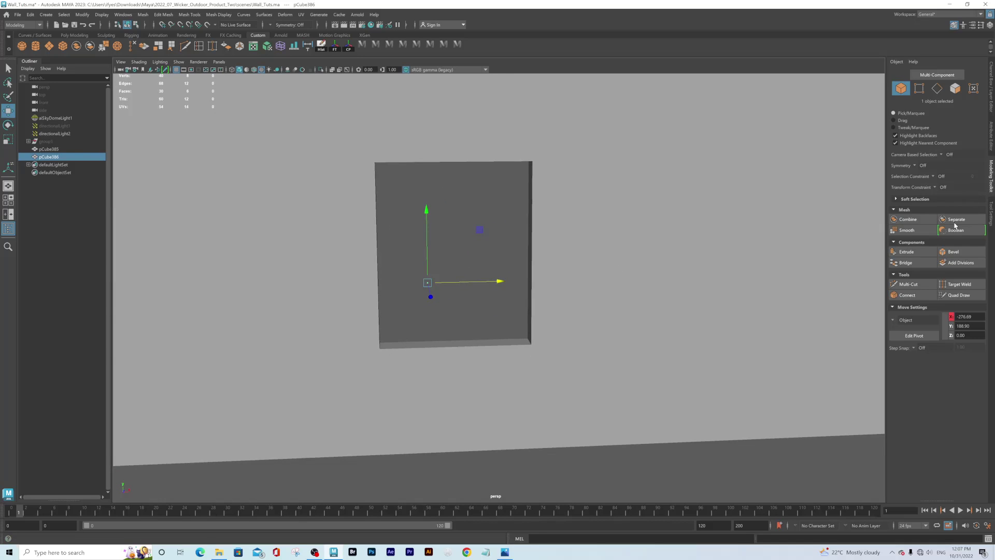
pyautogui.click(990, 106)
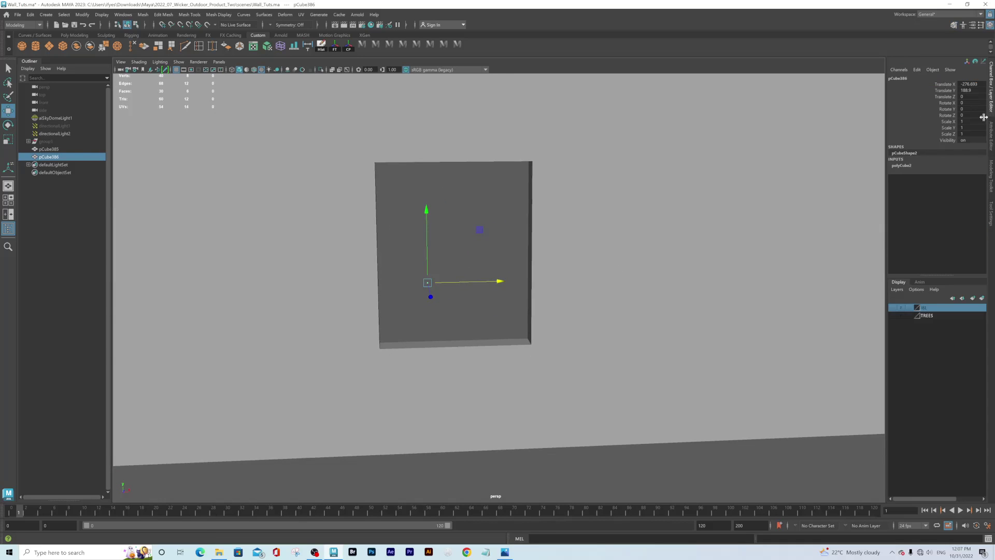
pyautogui.click(8, 140)
pyautogui.moveTo(429, 283); pyautogui.dragTo(437, 287)
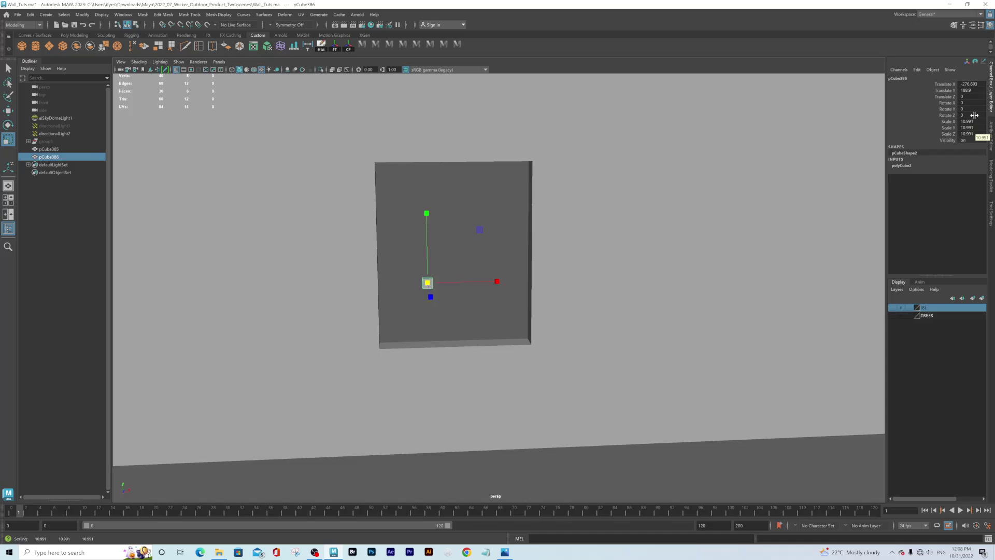
pyautogui.moveTo(971, 122); pyautogui.dragTo(975, 134)
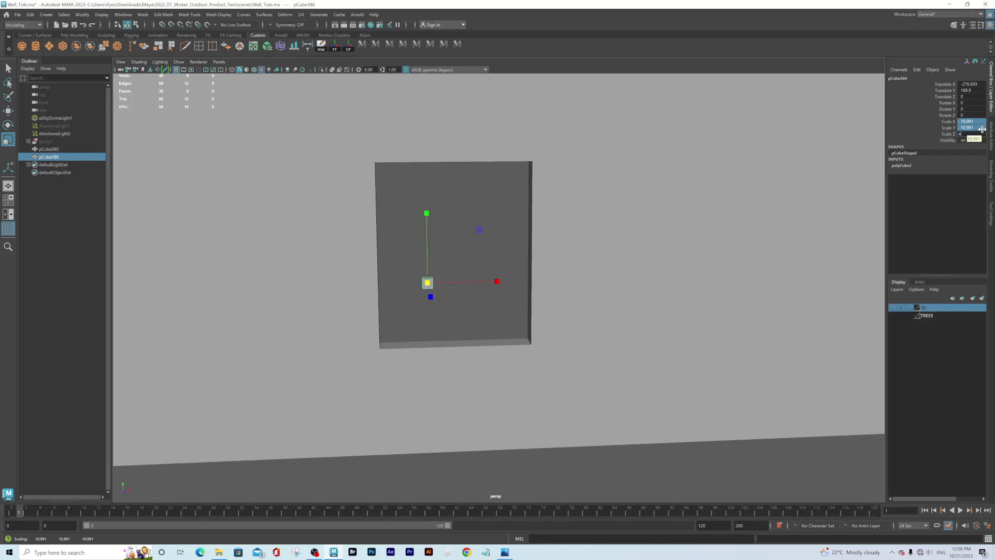
pyautogui.press('Return')
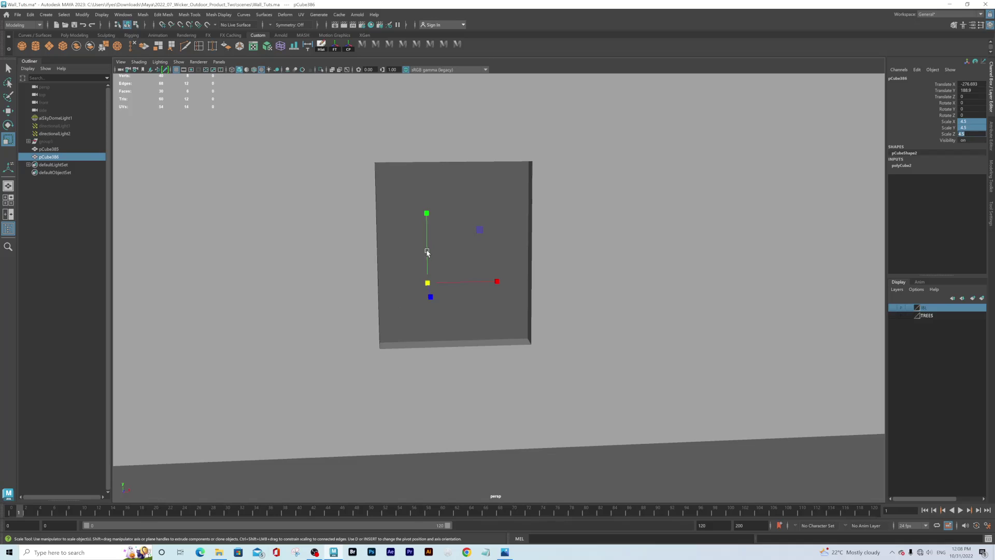
# Stretch the cube vertically to a Y scale of about 98.6 and move it to the window's left side at about X -328.4
pyautogui.moveTo(427, 214); pyautogui.dragTo(439, 154)
pyautogui.press('w')
pyautogui.moveTo(498, 283); pyautogui.dragTo(288, 308)
pyautogui.keyDown('alt'); pyautogui.moveTo(353, 292); pyautogui.dragTo(409, 316); pyautogui.keyUp('alt')
pyautogui.keyDown('alt'); pyautogui.moveTo(409, 316); pyautogui.dragTo(522, 323, button='right'); pyautogui.keyUp('alt')
pyautogui.keyDown('alt'); pyautogui.moveTo(522, 324); pyautogui.dragTo(428, 283); pyautogui.keyUp('alt')
# Move the post's top and bottom vertices up to fit the window's upper edge and sill, then return to object mode
pyautogui.press('q')
pyautogui.moveTo(405, 263); pyautogui.dragTo(366, 260, button='right')
pyautogui.moveTo(349, 211); pyautogui.dragTo(467, 262)
pyautogui.keyDown('alt'); pyautogui.moveTo(467, 262); pyautogui.dragTo(473, 309, button='middle'); pyautogui.keyUp('alt')
pyautogui.press('w')
pyautogui.moveTo(423, 232); pyautogui.dragTo(425, 88)
pyautogui.keyDown('alt'); pyautogui.moveTo(378, 149); pyautogui.dragTo(382, 102, button='middle'); pyautogui.keyUp('alt')
pyautogui.moveTo(373, 351); pyautogui.dragTo(455, 413)
pyautogui.moveTo(423, 313)
pyautogui.mouseDown()
pyautogui.moveTo(428, 341)
pyautogui.moveTo(414, 296)
pyautogui.mouseUp()
pyautogui.moveTo(417, 203); pyautogui.dragTo(449, 190, button='right')
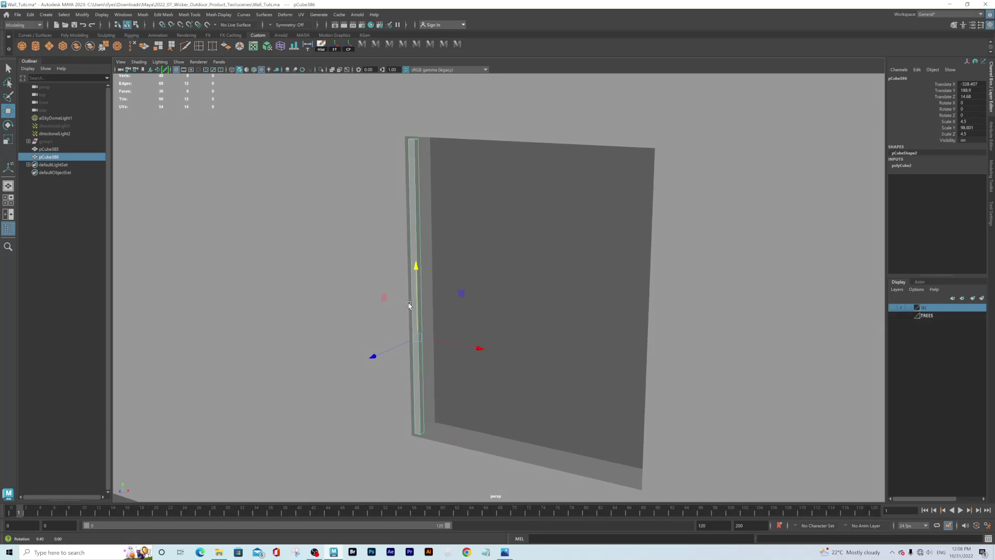
# Deepen the left window post to a Z scale of about 9.086 and shift it to about X -328.909 against the reveal
pyautogui.keyDown('alt'); pyautogui.moveTo(415, 346); pyautogui.dragTo(402, 347); pyautogui.keyUp('alt')
pyautogui.press('e')
pyautogui.press('r')
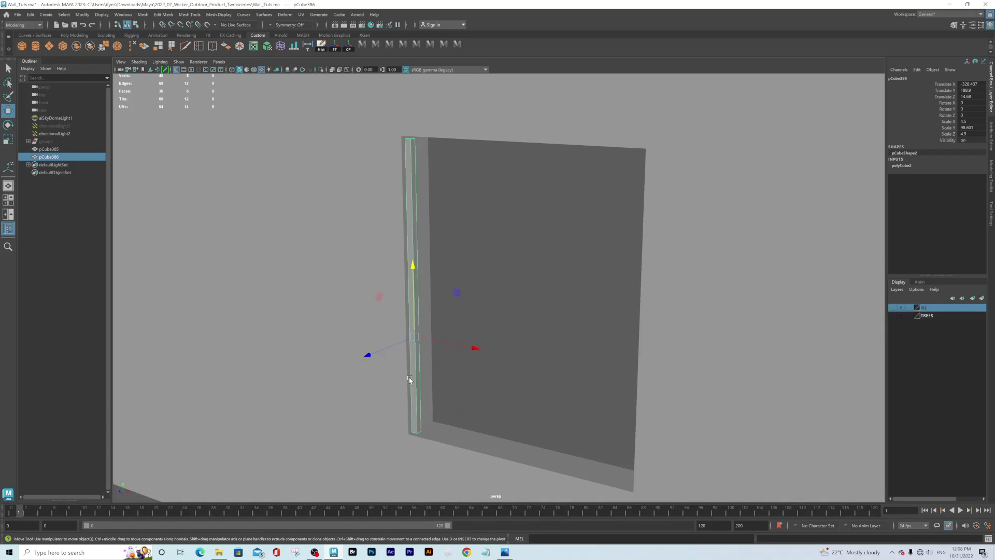
pyautogui.moveTo(369, 354); pyautogui.dragTo(311, 417)
pyautogui.moveTo(446, 422)
pyautogui.keyDown('alt'); pyautogui.mouseDown()
pyautogui.moveTo(421, 421)
pyautogui.moveTo(437, 422)
pyautogui.moveTo(443, 408)
pyautogui.mouseUp(); pyautogui.keyUp('alt')
pyautogui.keyDown('alt'); pyautogui.moveTo(441, 405); pyautogui.dragTo(419, 357, button='middle'); pyautogui.keyUp('alt')
pyautogui.keyDown('alt'); pyautogui.moveTo(422, 358); pyautogui.dragTo(492, 366, button='right'); pyautogui.keyUp('alt')
pyautogui.keyDown('alt'); pyautogui.moveTo(451, 323); pyautogui.dragTo(417, 349); pyautogui.keyUp('alt')
pyautogui.press('w')
pyautogui.keyDown('alt'); pyautogui.moveTo(398, 363); pyautogui.dragTo(415, 344, button='middle'); pyautogui.keyUp('alt')
pyautogui.keyDown('alt'); pyautogui.moveTo(415, 342); pyautogui.dragTo(434, 344); pyautogui.keyUp('alt')
pyautogui.moveTo(527, 343); pyautogui.dragTo(526, 343)
pyautogui.keyDown('alt'); pyautogui.moveTo(444, 349); pyautogui.dragTo(406, 213); pyautogui.keyUp('alt')
# Fine-tune the left post's top and bottom vertices against the opening's edges and return to object mode
pyautogui.moveTo(411, 189); pyautogui.dragTo(371, 189, button='right')
pyautogui.moveTo(374, 131); pyautogui.dragTo(441, 170)
pyautogui.keyDown('alt'); pyautogui.moveTo(441, 170); pyautogui.dragTo(441, 288, button='middle'); pyautogui.keyUp('alt')
pyautogui.moveTo(413, 208); pyautogui.dragTo(411, 207)
pyautogui.keyDown('alt'); pyautogui.moveTo(427, 396); pyautogui.dragTo(425, 181, button='middle'); pyautogui.keyUp('alt')
pyautogui.scroll(-1, 419, 248)
pyautogui.moveTo(364, 345); pyautogui.dragTo(442, 420)
pyautogui.moveTo(413, 320); pyautogui.dragTo(413, 320)
pyautogui.moveTo(414, 213); pyautogui.dragTo(438, 194, button='right')
# Examine the left post's fit in the window opening from the front and up close
pyautogui.scroll(-3, 443, 238)
pyautogui.keyDown('alt'); pyautogui.moveTo(444, 248); pyautogui.dragTo(506, 278); pyautogui.keyUp('alt')
pyautogui.keyDown('alt'); pyautogui.moveTo(507, 278); pyautogui.dragTo(414, 255, button='middle'); pyautogui.keyUp('alt')
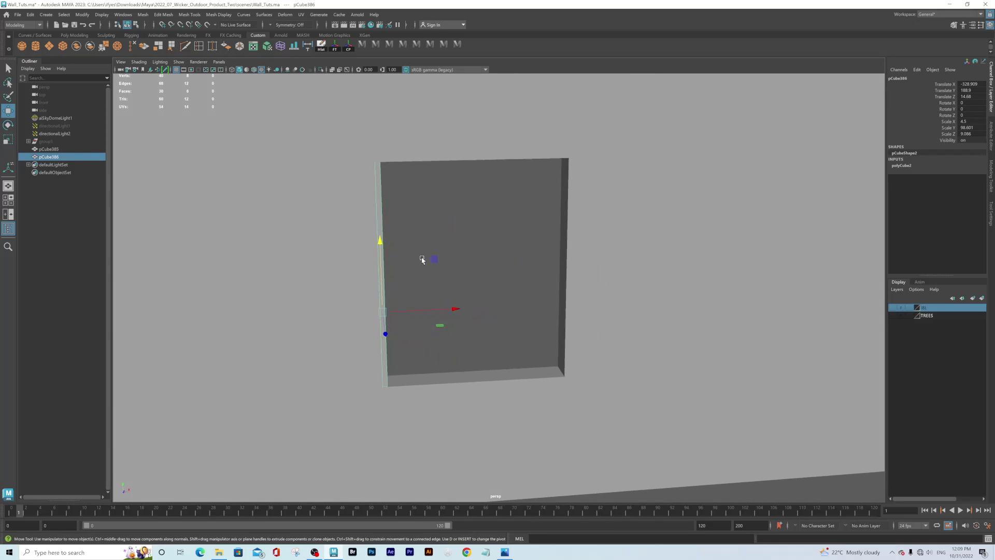
pyautogui.scroll(2, 413, 255)
pyautogui.keyDown('alt'); pyautogui.moveTo(461, 264); pyautogui.dragTo(407, 278); pyautogui.keyUp('alt')
pyautogui.keyDown('alt'); pyautogui.moveTo(407, 278); pyautogui.dragTo(469, 253, button='middle'); pyautogui.keyUp('alt')
pyautogui.keyDown('alt'); pyautogui.moveTo(469, 253); pyautogui.dragTo(431, 263); pyautogui.keyUp('alt')
pyautogui.keyDown('alt'); pyautogui.moveTo(432, 263); pyautogui.dragTo(537, 320, button='right'); pyautogui.keyUp('alt')
pyautogui.keyDown('alt'); pyautogui.moveTo(537, 319); pyautogui.dragTo(395, 278); pyautogui.keyUp('alt')
pyautogui.keyDown('alt'); pyautogui.moveTo(406, 273); pyautogui.dragTo(424, 289); pyautogui.keyUp('alt')
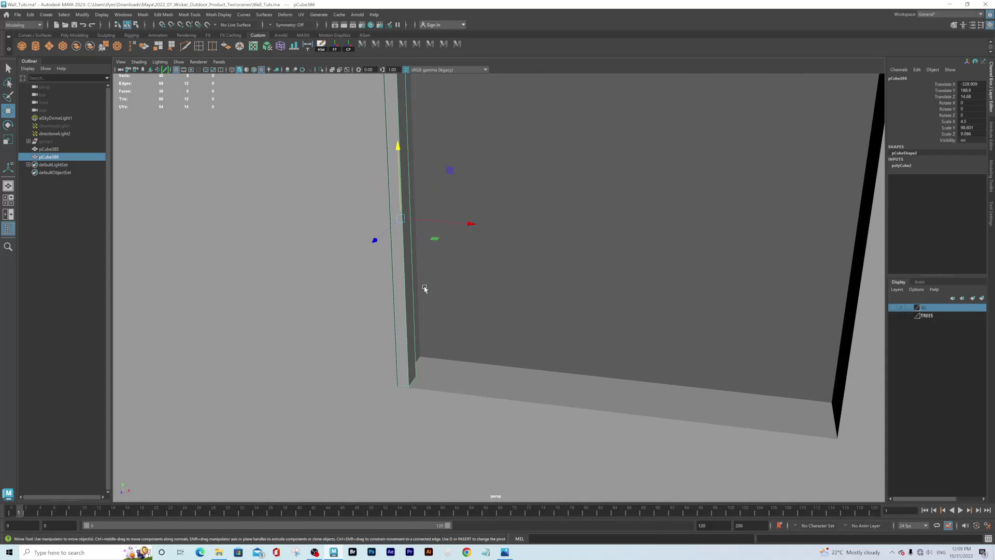
# Duplicate the left window post and move the copy to the opening's right side at about X -164.623
pyautogui.hotkey('ctrl', 'd')
pyautogui.keyDown('alt'); pyautogui.moveTo(503, 344); pyautogui.dragTo(595, 297); pyautogui.keyUp('alt')
pyautogui.scroll(-6, 456, 276)
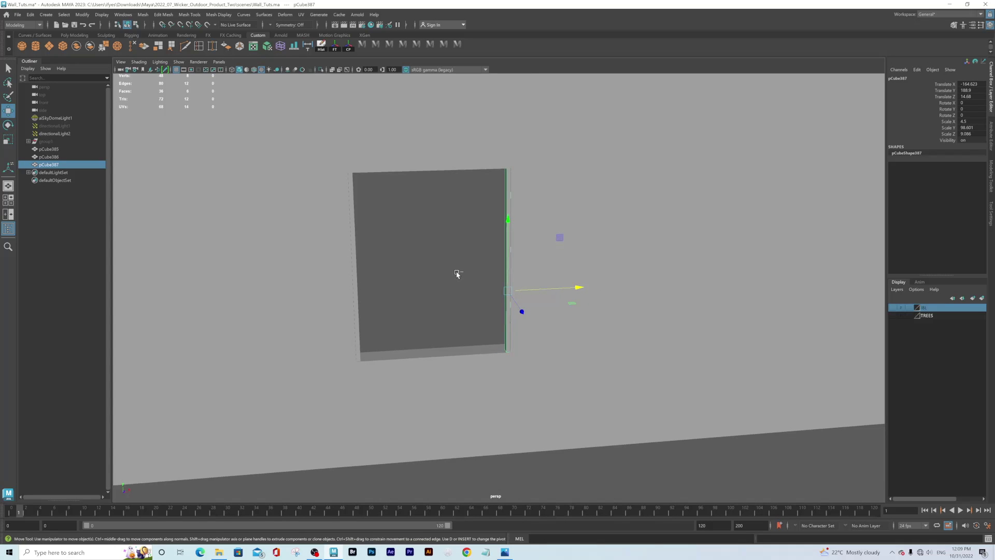
# Duplicate the right window post and set the copy's Z rotation to 90 degrees
pyautogui.hotkey('ctrl', 'd')
pyautogui.press('e')
pyautogui.moveTo(475, 231); pyautogui.dragTo(421, 315)
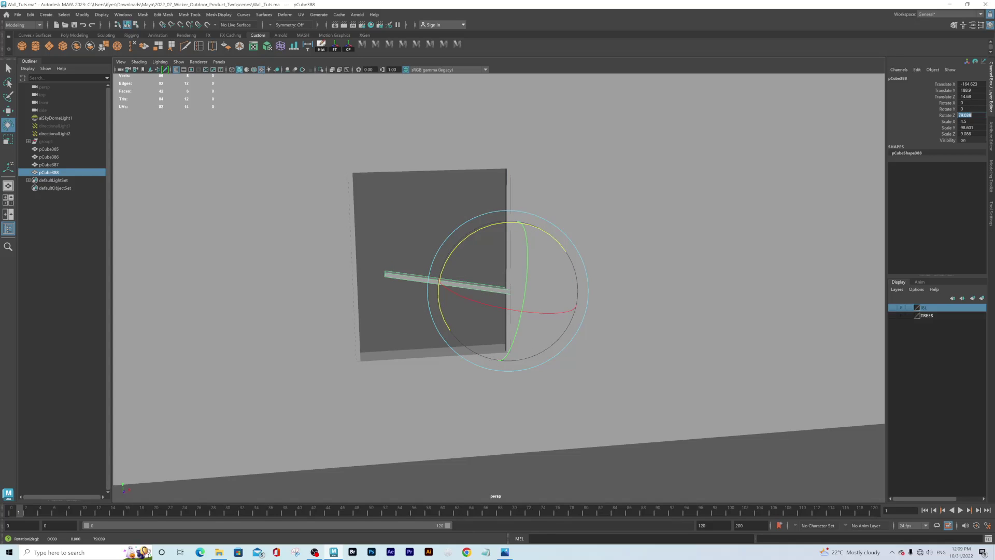
pyautogui.write('90')
pyautogui.press('Return')
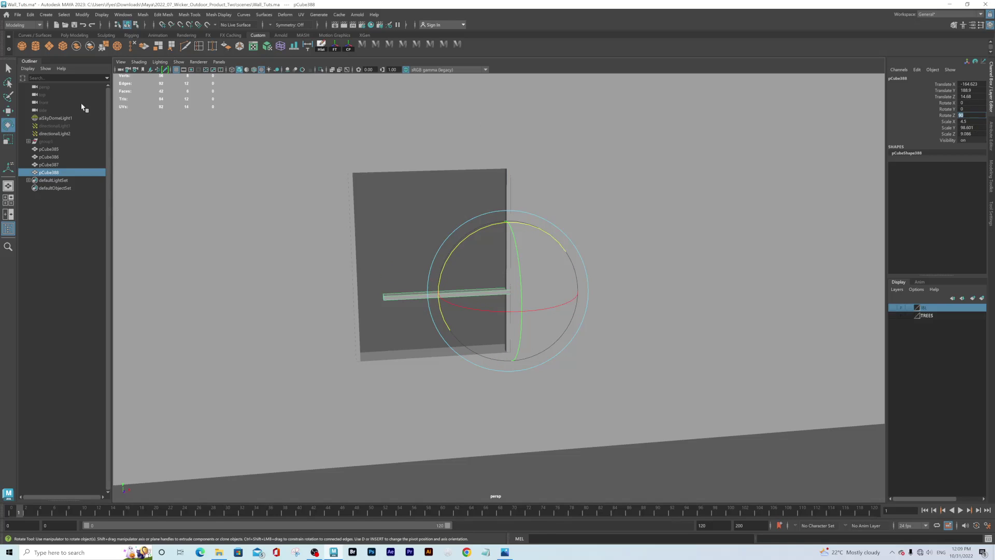
# Move the horizontal bar across the window and up to its top edge, at about X -192.741, Y 317.427
pyautogui.click(11, 111)
pyautogui.keyDown('alt'); pyautogui.moveTo(543, 189); pyautogui.dragTo(594, 213, button='middle'); pyautogui.keyUp('alt')
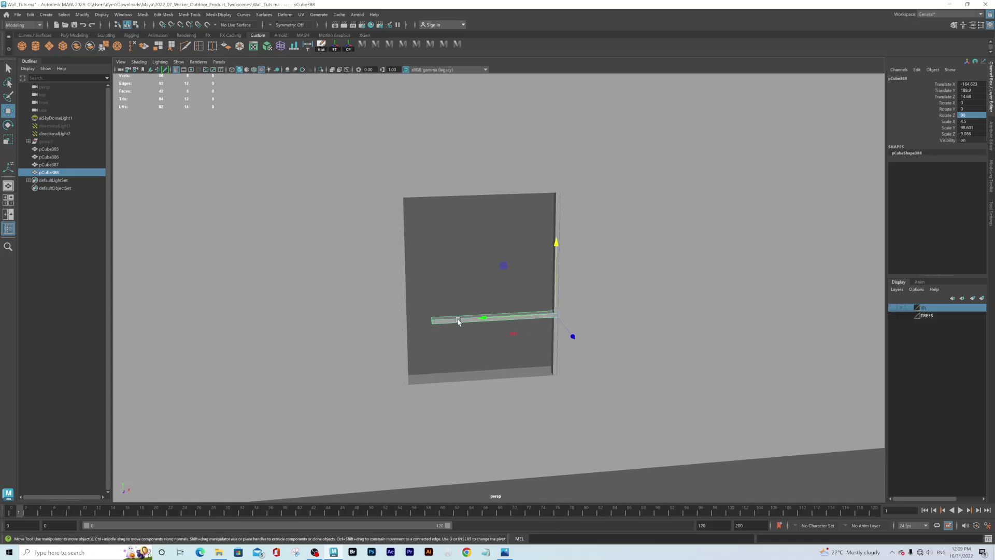
pyautogui.moveTo(484, 318); pyautogui.dragTo(461, 319)
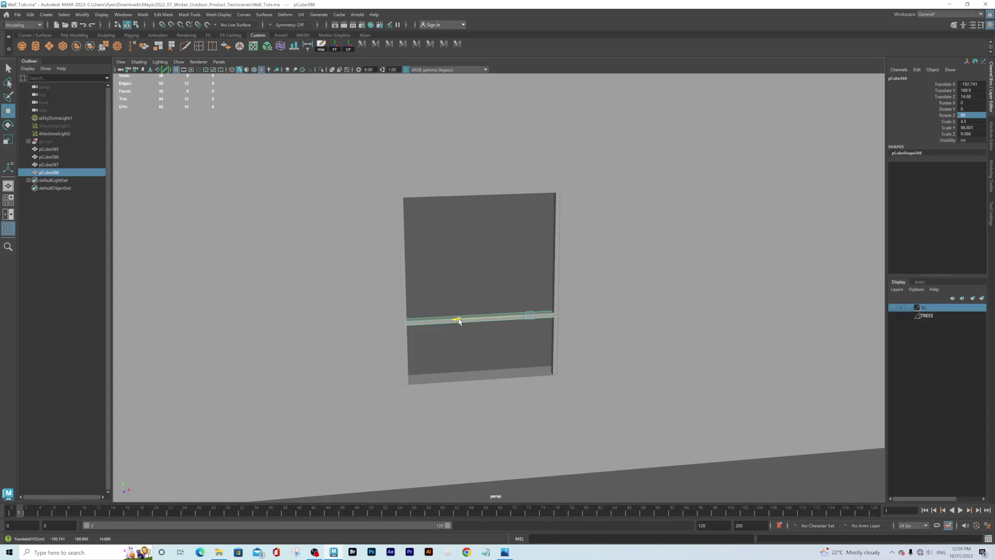
pyautogui.moveTo(531, 244); pyautogui.dragTo(535, 121)
pyautogui.keyDown('alt'); pyautogui.moveTo(524, 154); pyautogui.dragTo(568, 218, button='middle'); pyautogui.keyUp('alt')
pyautogui.scroll(2, 529, 230)
# Align the top bar's left-end vertices with the left post's inner edge in the front view
pyautogui.press('space')
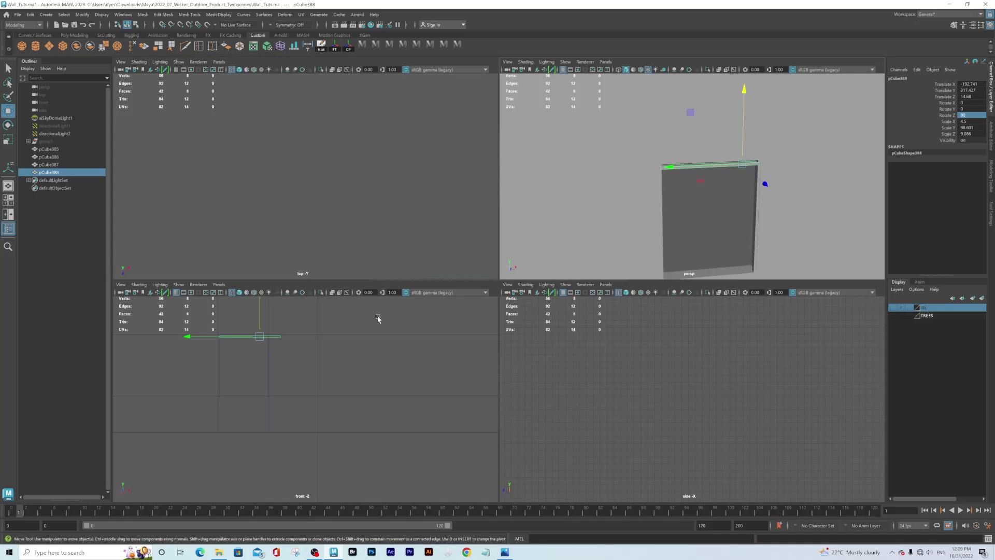
pyautogui.press('space')
pyautogui.scroll(8, 471, 401)
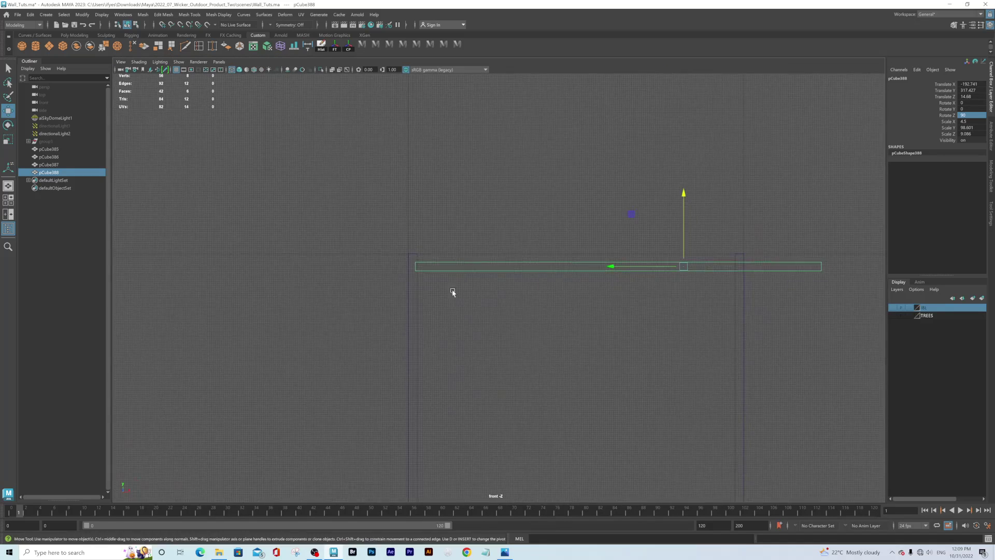
pyautogui.moveTo(419, 276); pyautogui.dragTo(380, 270, button='right')
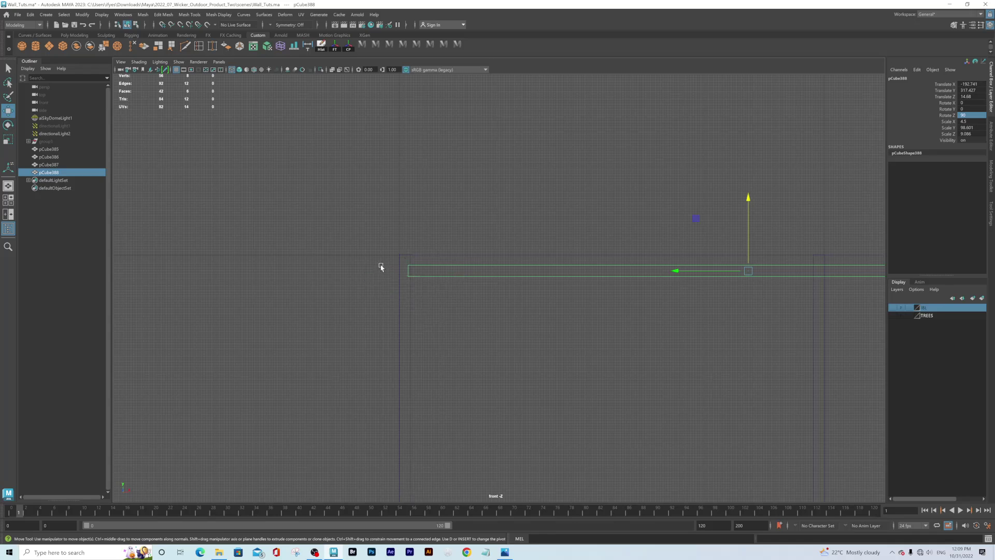
pyautogui.moveTo(383, 252); pyautogui.dragTo(420, 285)
pyautogui.keyDown('alt'); pyautogui.moveTo(388, 277); pyautogui.dragTo(570, 325, button='right'); pyautogui.keyUp('alt')
pyautogui.moveTo(276, 261); pyautogui.dragTo(280, 260)
pyautogui.keyDown('alt'); pyautogui.moveTo(253, 233); pyautogui.dragTo(456, 288, button='right'); pyautogui.keyUp('alt')
pyautogui.keyDown('alt'); pyautogui.moveTo(309, 266); pyautogui.dragTo(521, 281, button='middle'); pyautogui.keyUp('alt')
pyautogui.keyDown('alt'); pyautogui.moveTo(353, 232); pyautogui.dragTo(523, 302, button='right'); pyautogui.keyUp('alt')
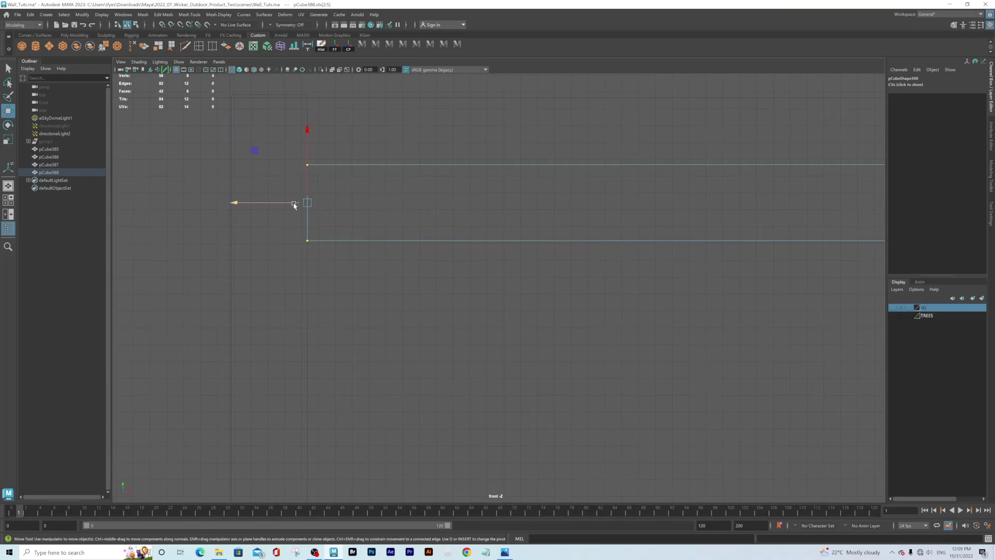
pyautogui.moveTo(230, 204); pyautogui.dragTo(238, 205)
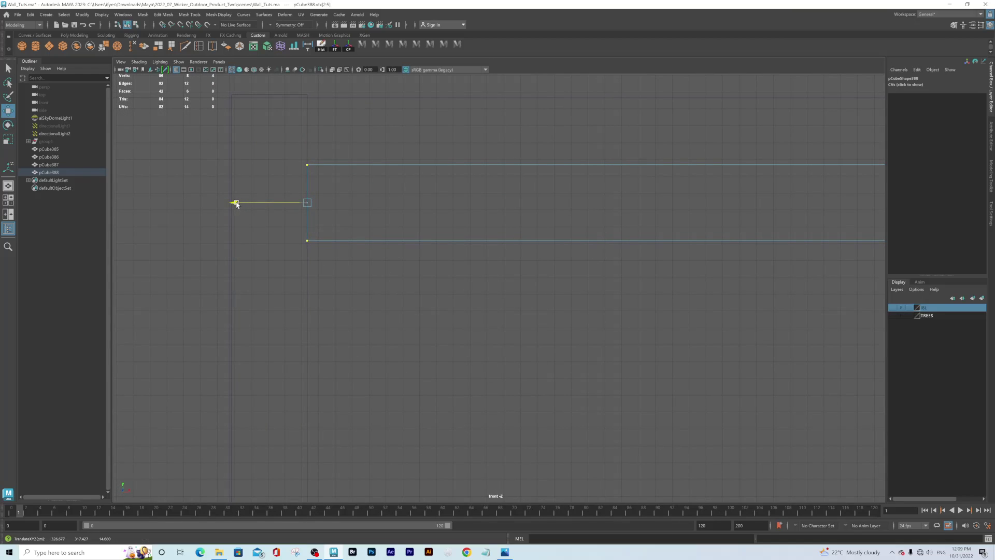
# Move the top bar's right-end vertices in to the right post's inner edge in the front view
pyautogui.keyDown('alt'); pyautogui.moveTo(729, 251); pyautogui.dragTo(520, 258, button='middle'); pyautogui.keyUp('alt')
pyautogui.scroll(-12, 520, 258)
pyautogui.keyDown('alt'); pyautogui.moveTo(687, 305); pyautogui.dragTo(316, 273, button='middle'); pyautogui.keyUp('alt')
pyautogui.moveTo(581, 217); pyautogui.dragTo(625, 255)
pyautogui.moveTo(548, 245); pyautogui.dragTo(433, 244)
pyautogui.scroll(6, 543, 280)
pyautogui.keyDown('alt'); pyautogui.moveTo(537, 227); pyautogui.dragTo(543, 337, button='middle'); pyautogui.keyUp('alt')
pyautogui.keyDown('alt'); pyautogui.moveTo(375, 207); pyautogui.dragTo(651, 334, button='right'); pyautogui.keyUp('alt')
pyautogui.moveTo(464, 274); pyautogui.dragTo(457, 273)
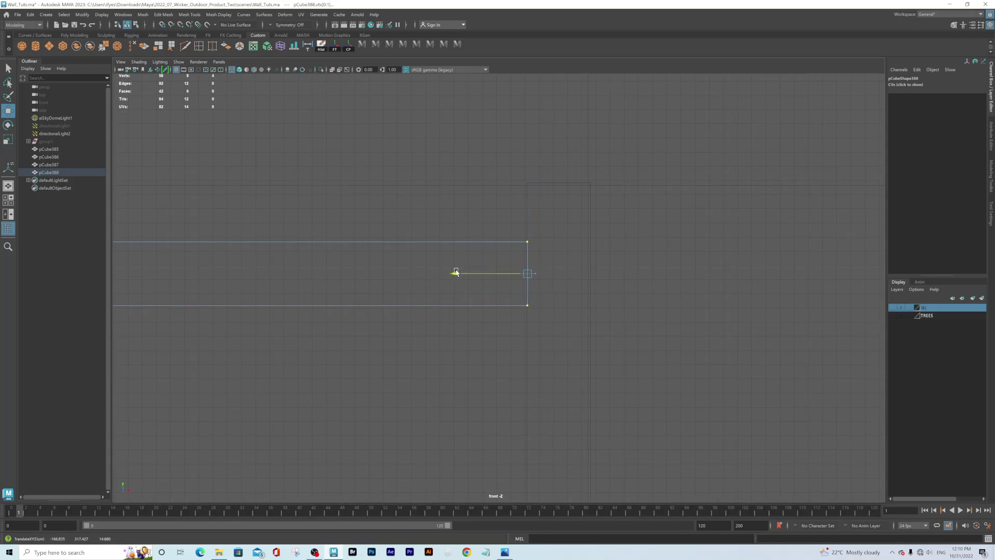
# Raise the top bar to Y 321.395 so it sits flush with the tops of the window posts in the front view
pyautogui.moveTo(468, 244); pyautogui.dragTo(469, 218, button='right')
pyautogui.scroll(-4, 272, 243)
pyautogui.keyDown('alt'); pyautogui.moveTo(272, 244); pyautogui.dragTo(499, 255, button='middle'); pyautogui.keyUp('alt')
pyautogui.scroll(-2, 533, 262)
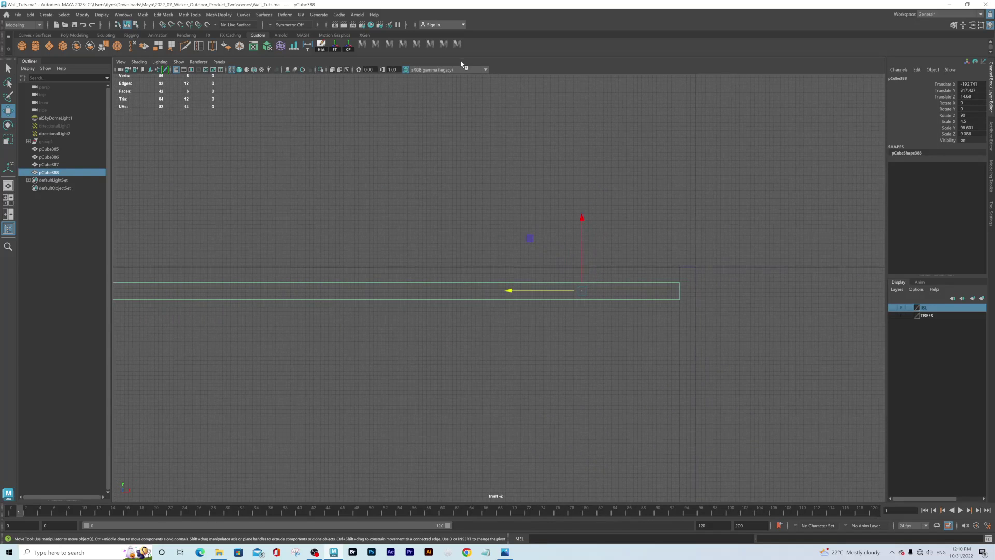
pyautogui.click(349, 49)
pyautogui.moveTo(378, 220); pyautogui.dragTo(378, 205)
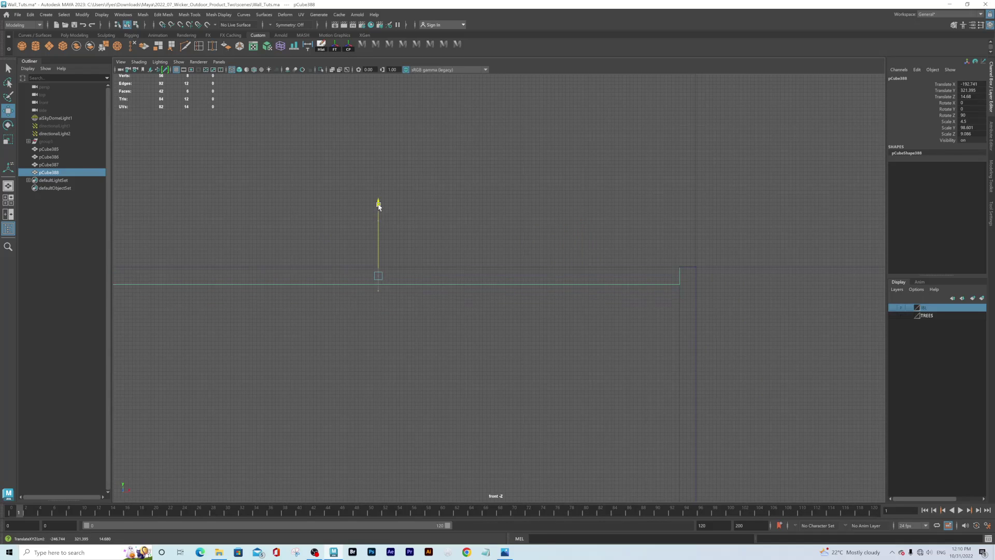
# Duplicate the top bar and move the copy down to the bottom of the window opening, at Y 122
pyautogui.scroll(-2, 247, 198)
pyautogui.scroll(-2, 334, 282)
pyautogui.keyDown('alt'); pyautogui.moveTo(334, 282); pyautogui.dragTo(356, 247, button='middle'); pyautogui.keyUp('alt')
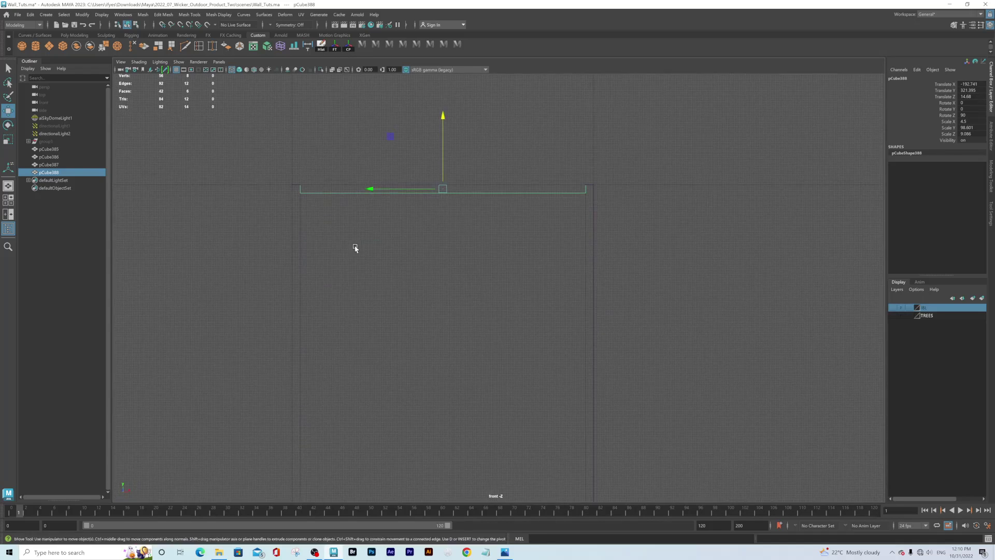
pyautogui.hotkey('ctrl', 'd')
pyautogui.moveTo(440, 119); pyautogui.dragTo(444, 394)
pyautogui.keyDown('alt'); pyautogui.moveTo(444, 393); pyautogui.dragTo(459, 163, button='middle'); pyautogui.keyUp('alt')
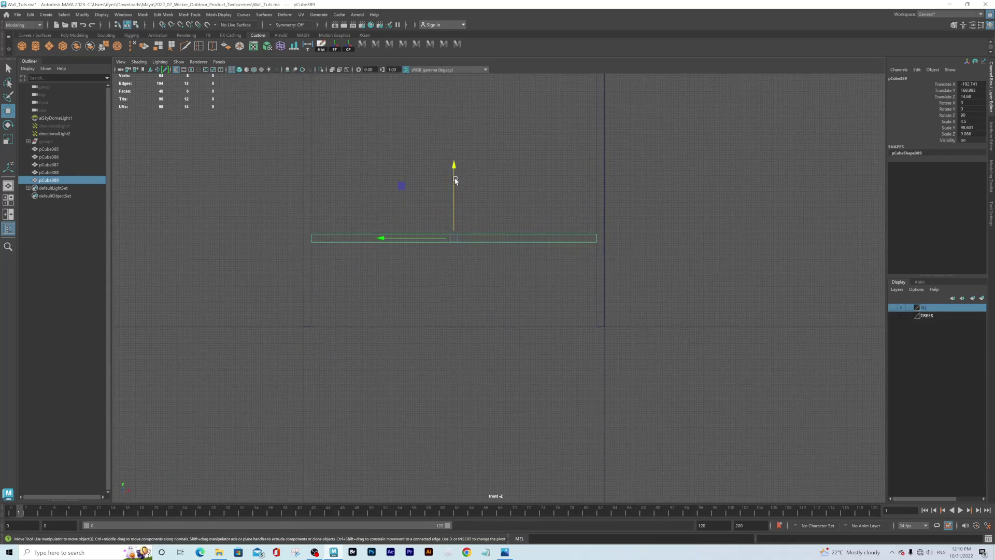
pyautogui.moveTo(455, 167); pyautogui.dragTo(456, 252)
# Select the two posts and the two horizontal bars of the window frame in the perspective view
pyautogui.press('space')
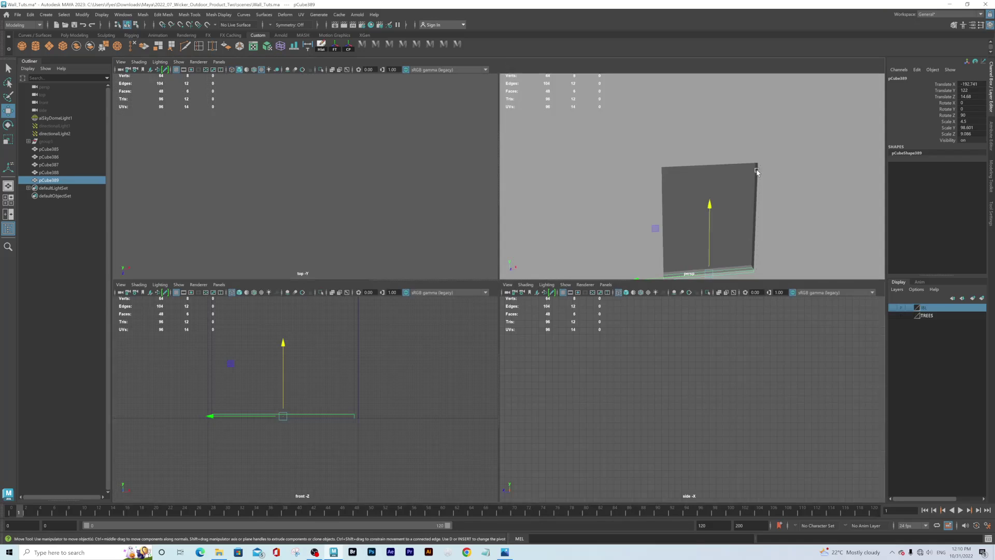
pyautogui.press('space')
pyautogui.keyDown('alt'); pyautogui.moveTo(518, 304); pyautogui.dragTo(364, 218); pyautogui.keyUp('alt')
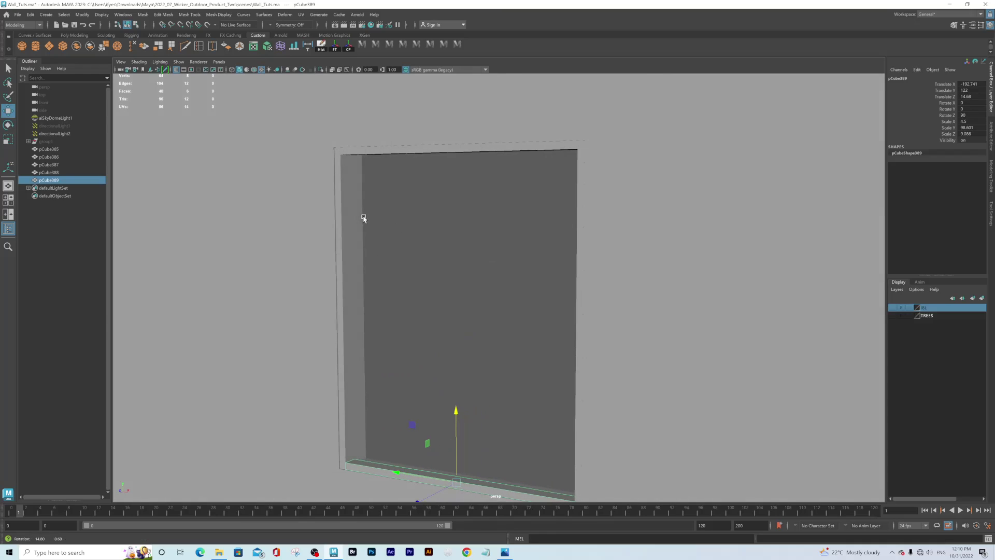
pyautogui.click(347, 188)
pyautogui.moveTo(346, 186); pyautogui.dragTo(388, 186, button='right')
pyautogui.click(341, 187)
pyautogui.keyDown('alt'); pyautogui.moveTo(475, 286); pyautogui.dragTo(367, 242, button='right'); pyautogui.keyUp('alt')
pyautogui.keyDown('shift'); pyautogui.click(429, 199); pyautogui.keyUp('shift')
pyautogui.keyDown('alt'); pyautogui.moveTo(554, 305); pyautogui.dragTo(629, 288); pyautogui.keyUp('alt')
pyautogui.keyDown('shift'); pyautogui.click(625, 278); pyautogui.keyUp('shift')
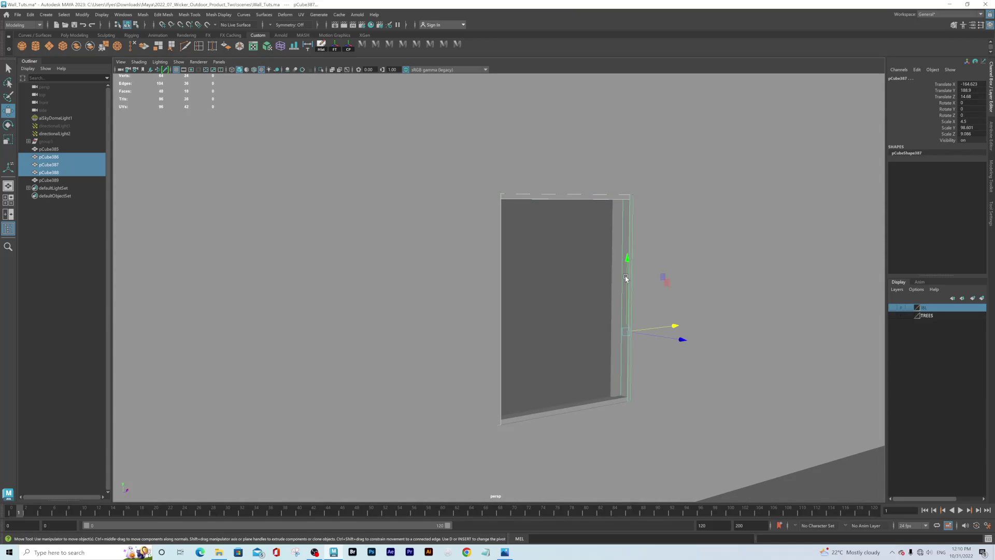
pyautogui.keyDown('shift'); pyautogui.click(596, 404); pyautogui.keyUp('shift')
pyautogui.keyDown('alt'); pyautogui.moveTo(596, 403); pyautogui.dragTo(459, 349); pyautogui.keyUp('alt')
pyautogui.keyDown('alt'); pyautogui.moveTo(443, 207); pyautogui.dragTo(452, 231); pyautogui.keyUp('alt')
pyautogui.keyDown('alt'); pyautogui.moveTo(407, 207); pyautogui.dragTo(516, 243, button='right'); pyautogui.keyUp('alt')
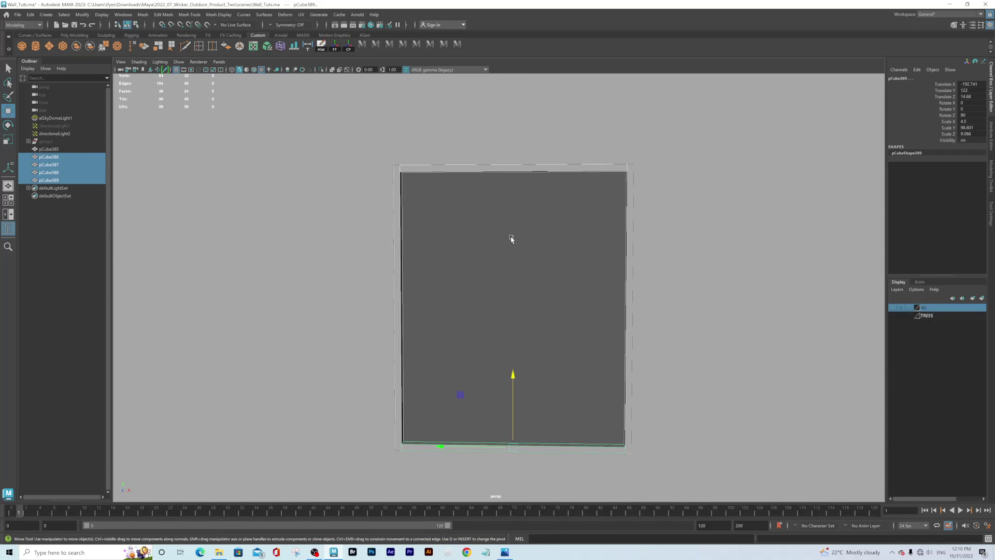
# Check in the front view how the top bar meets both window posts
pyautogui.press('space')
pyautogui.press('space')
pyautogui.keyDown('alt'); pyautogui.moveTo(378, 223); pyautogui.dragTo(375, 246, button='right'); pyautogui.keyUp('alt')
pyautogui.keyDown('alt'); pyautogui.moveTo(376, 150); pyautogui.dragTo(393, 308, button='middle'); pyautogui.keyUp('alt')
pyautogui.keyDown('alt'); pyautogui.moveTo(394, 308); pyautogui.dragTo(414, 334, button='right'); pyautogui.keyUp('alt')
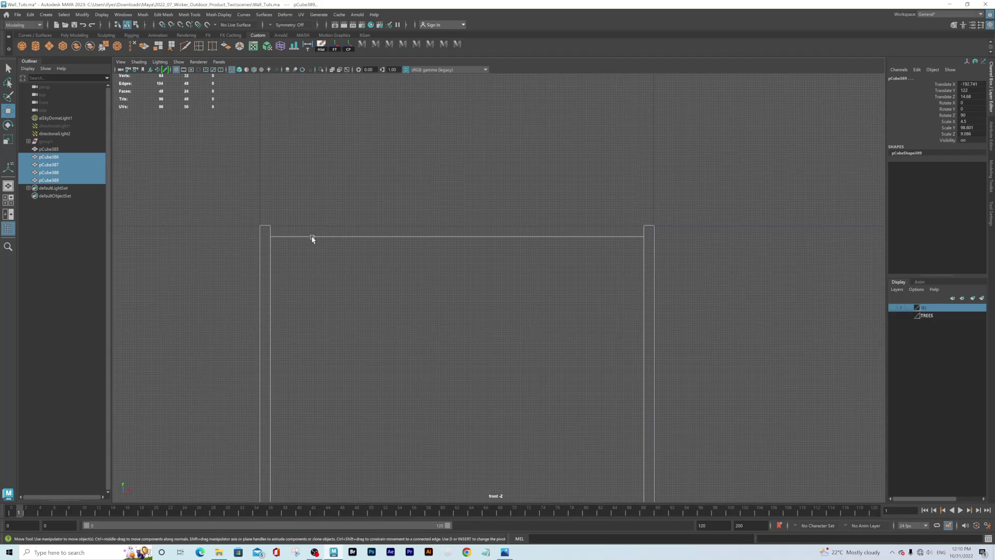
pyautogui.click(312, 238)
pyautogui.click(319, 238)
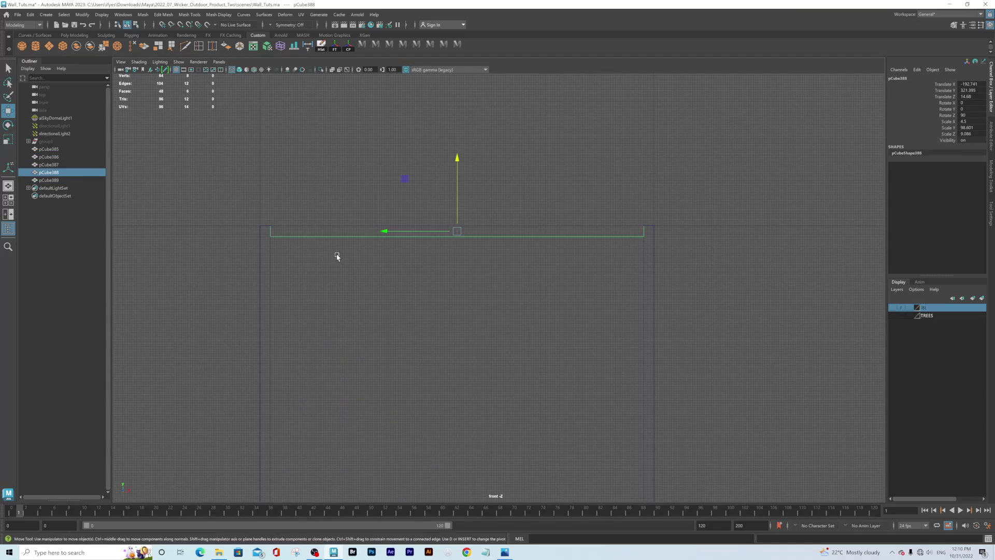
# Select the two posts and both horizontal bars without the wall and combine them into one window frame mesh
pyautogui.press('space')
pyautogui.press('space')
pyautogui.keyDown('alt'); pyautogui.moveTo(588, 272); pyautogui.dragTo(656, 382); pyautogui.keyUp('alt')
pyautogui.keyDown('shift'); pyautogui.click(366, 209); pyautogui.keyUp('shift')
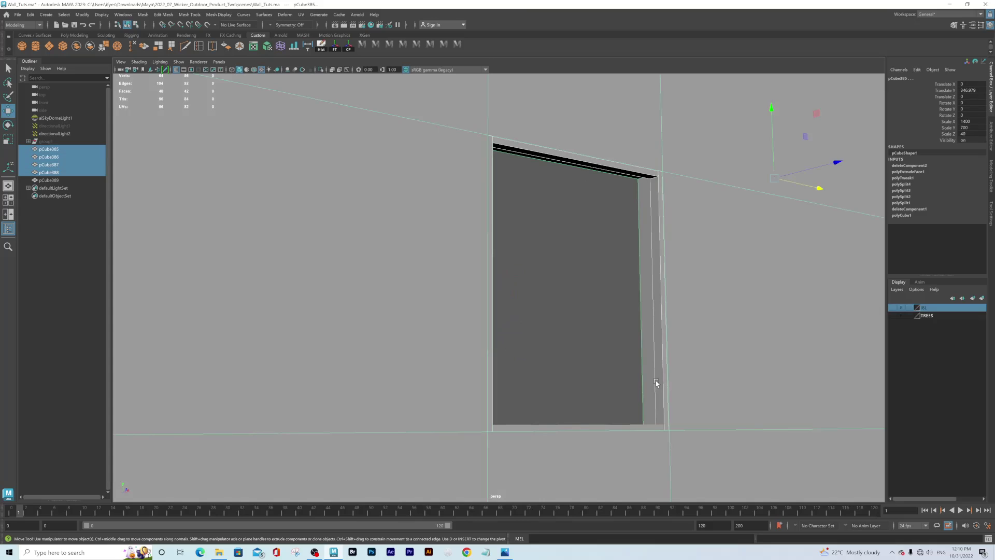
pyautogui.click(682, 248)
pyautogui.click(650, 183)
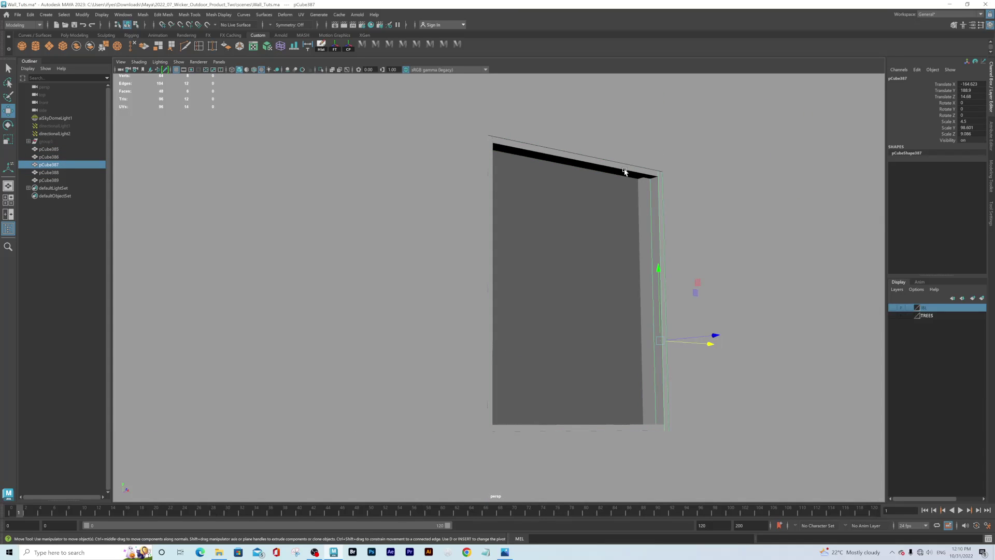
pyautogui.keyDown('shift'); pyautogui.click(625, 171); pyautogui.keyUp('shift')
pyautogui.keyDown('shift'); pyautogui.click(645, 426); pyautogui.keyUp('shift')
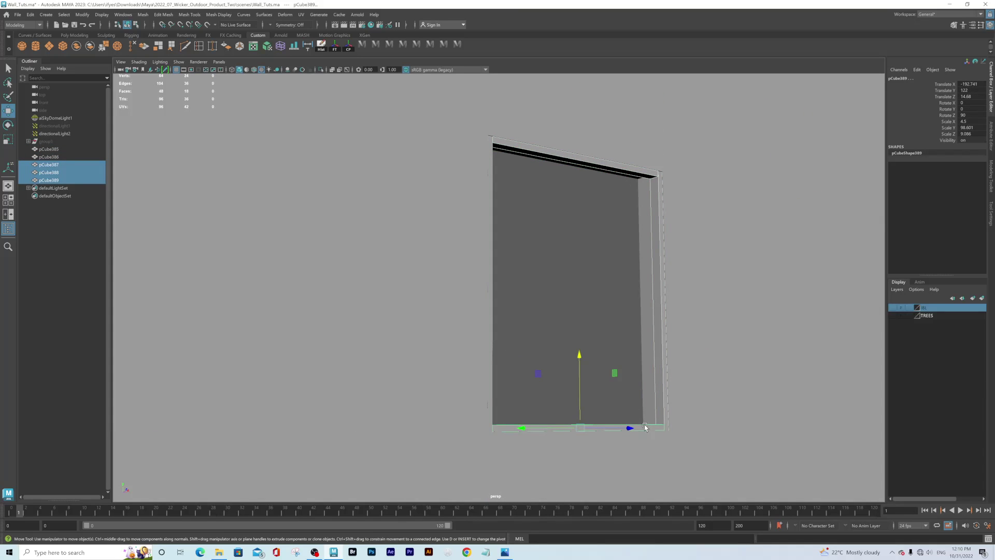
pyautogui.keyDown('shift'); pyautogui.click(491, 368); pyautogui.keyUp('shift')
pyautogui.keyDown('alt'); pyautogui.moveTo(586, 350); pyautogui.dragTo(517, 335); pyautogui.keyUp('alt')
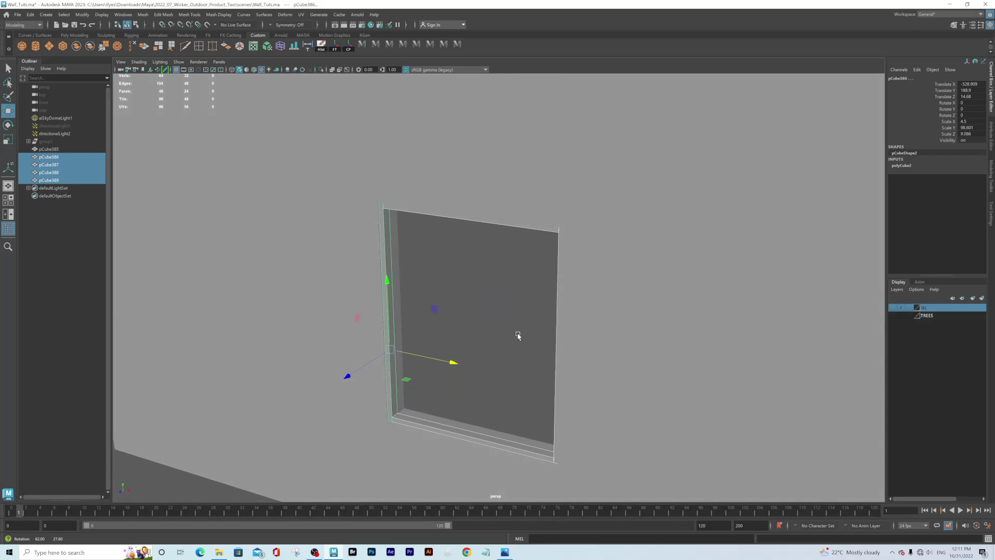
pyautogui.keyDown('alt'); pyautogui.moveTo(513, 324); pyautogui.dragTo(510, 308, button='middle'); pyautogui.keyUp('alt')
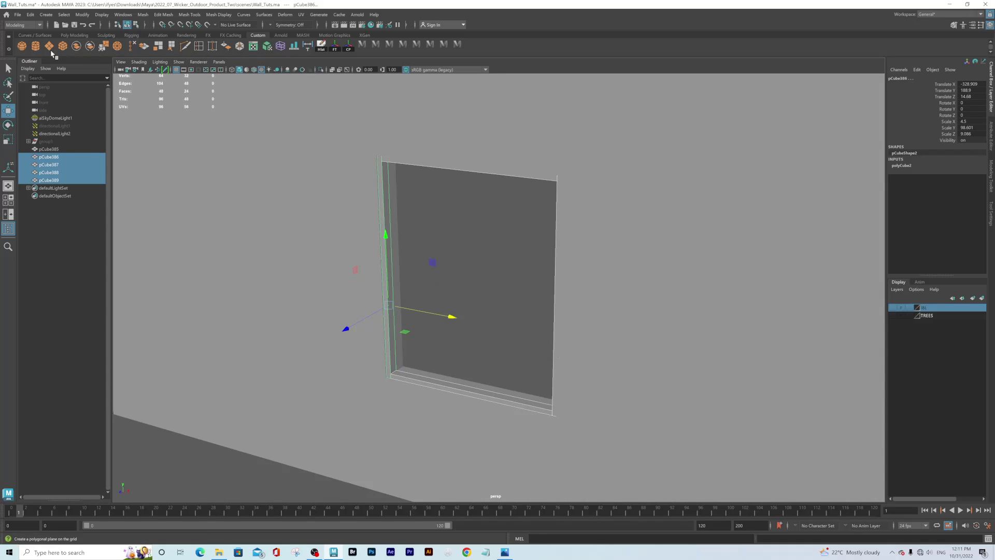
pyautogui.click(77, 47)
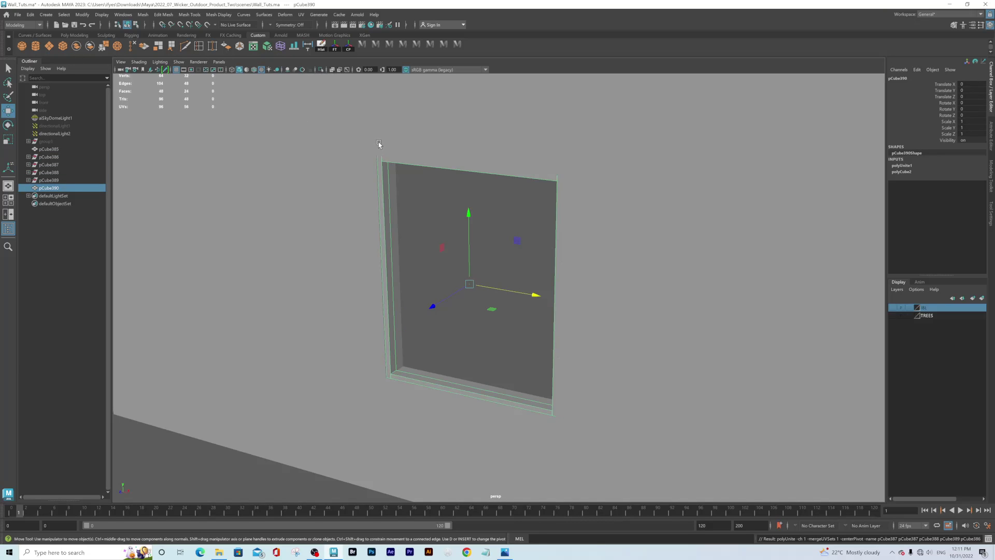
# Select all edges of the combined window frame
pyautogui.keyDown('alt'); pyautogui.moveTo(511, 180); pyautogui.dragTo(427, 143); pyautogui.keyUp('alt')
pyautogui.moveTo(428, 115); pyautogui.dragTo(428, 92, button='right')
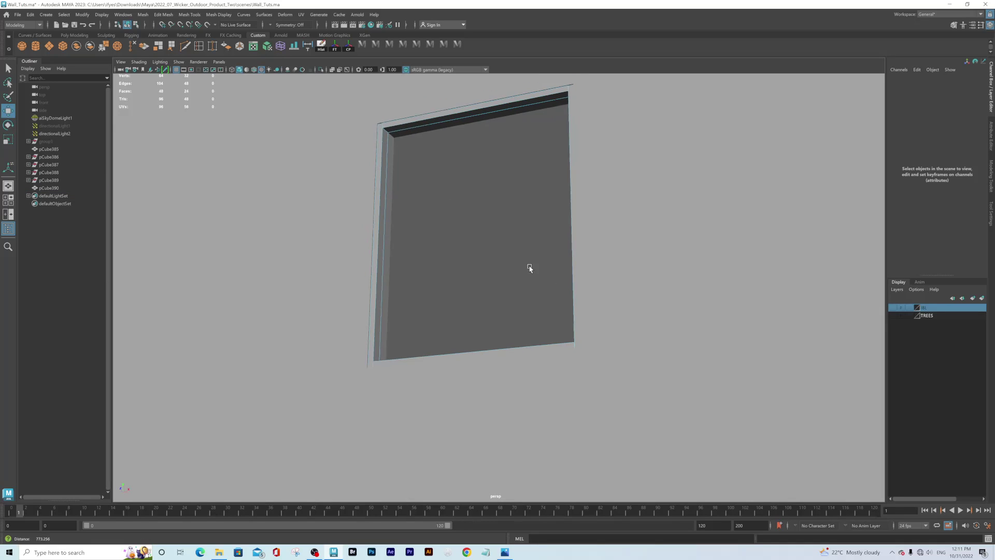
pyautogui.scroll(-3, 544, 278)
pyautogui.moveTo(481, 163); pyautogui.dragTo(481, 150, button='right')
pyautogui.moveTo(382, 137); pyautogui.dragTo(425, 196)
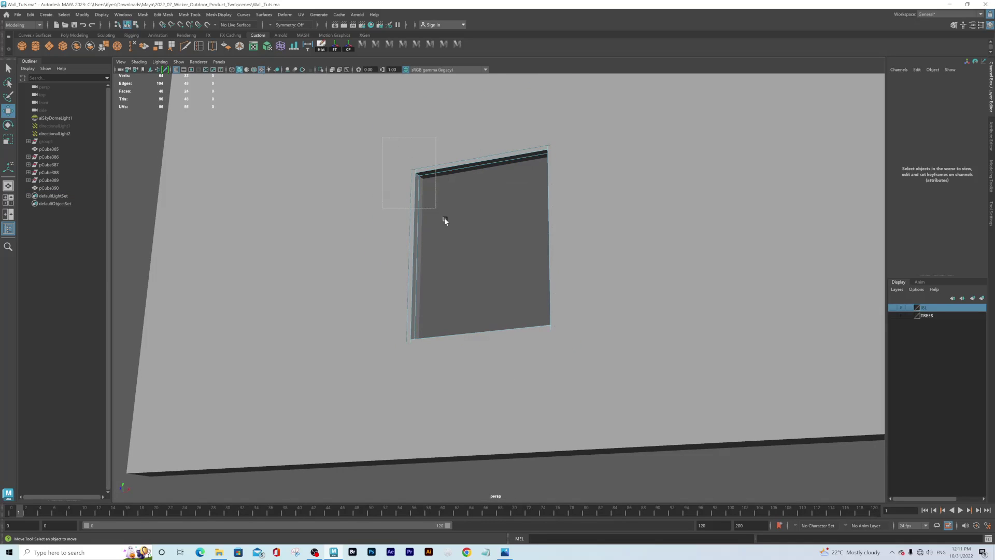
pyautogui.moveTo(613, 382); pyautogui.dragTo(613, 382)
pyautogui.keyDown('alt'); pyautogui.moveTo(495, 329); pyautogui.dragTo(572, 355); pyautogui.keyUp('alt')
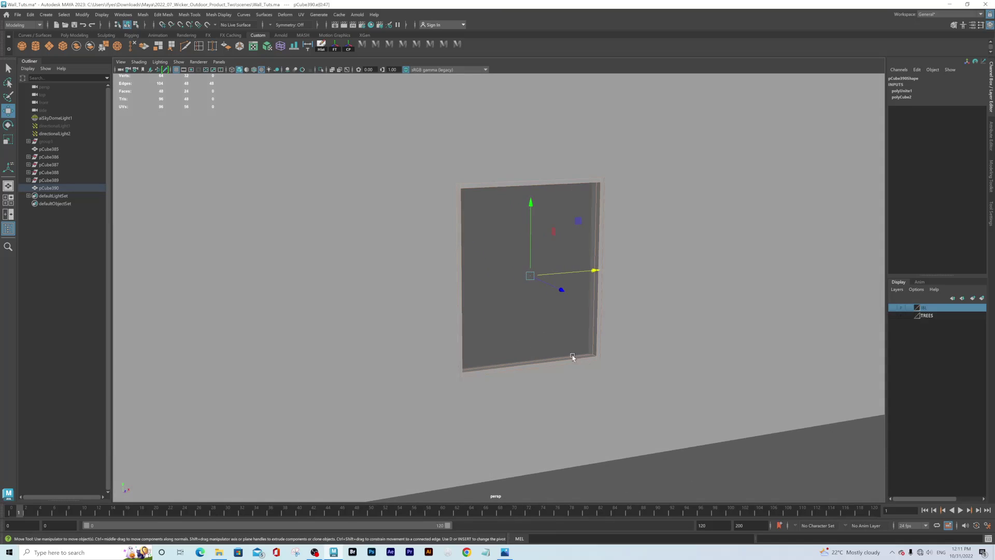
# Bevel the selected frame edges with a fraction of 0.2 and 4 segments, and clear the selection
pyautogui.click(992, 171)
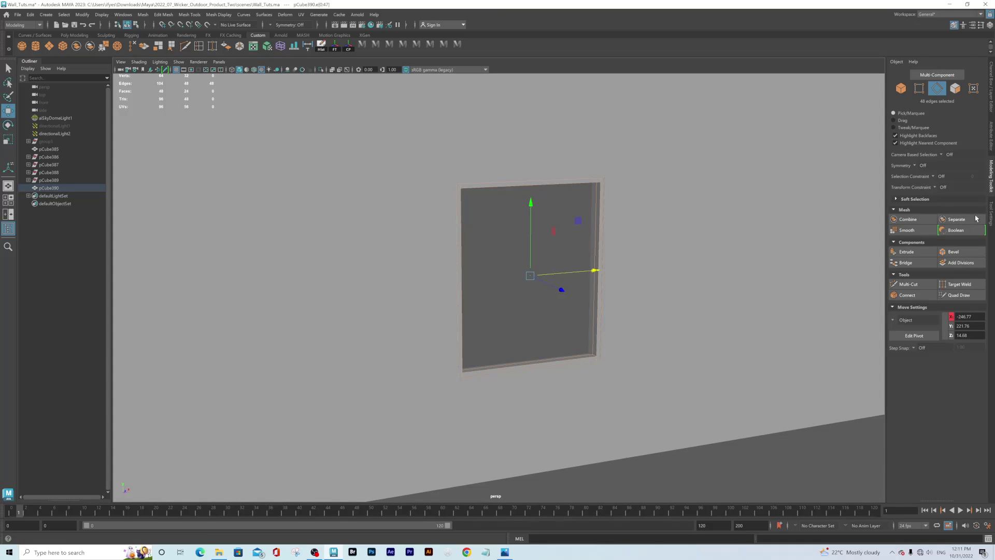
pyautogui.click(953, 252)
pyautogui.scroll(6, 651, 269)
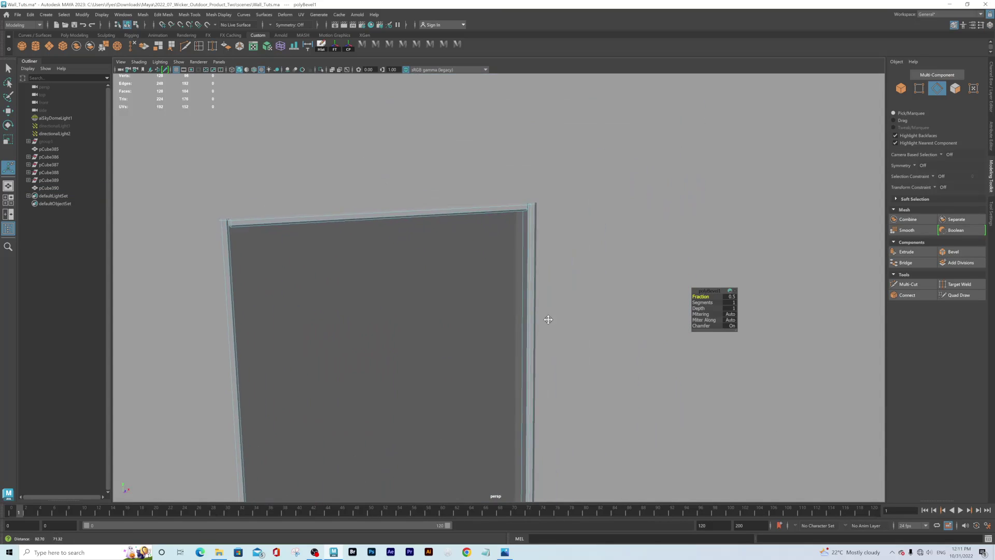
pyautogui.scroll(-5, 564, 270)
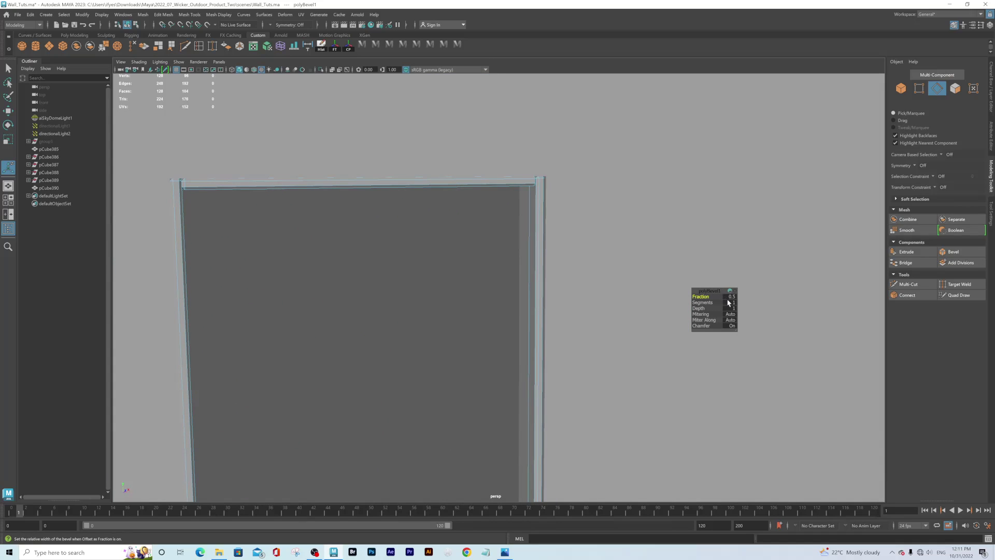
pyautogui.write('.2')
pyautogui.press('Return')
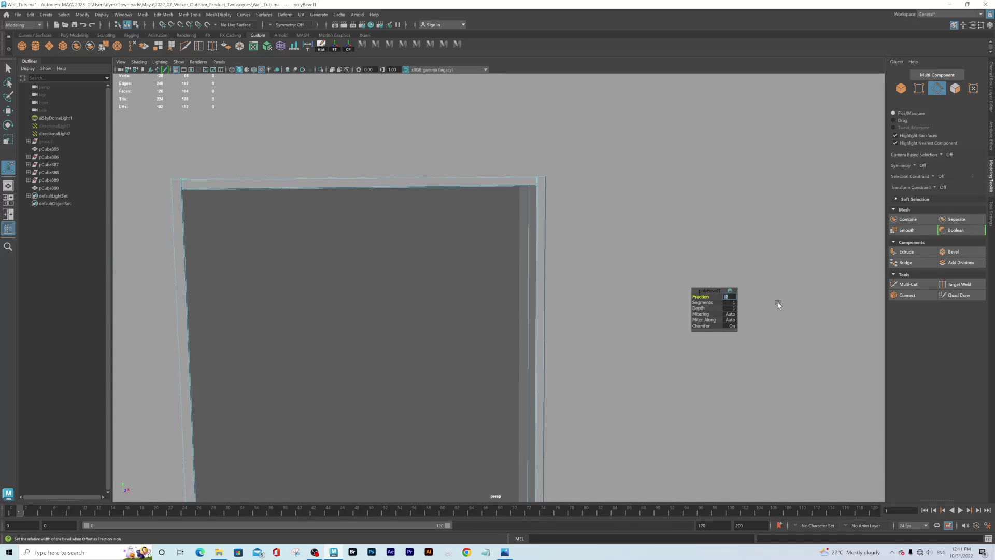
pyautogui.click(733, 304)
pyautogui.write('4')
pyautogui.press('Return')
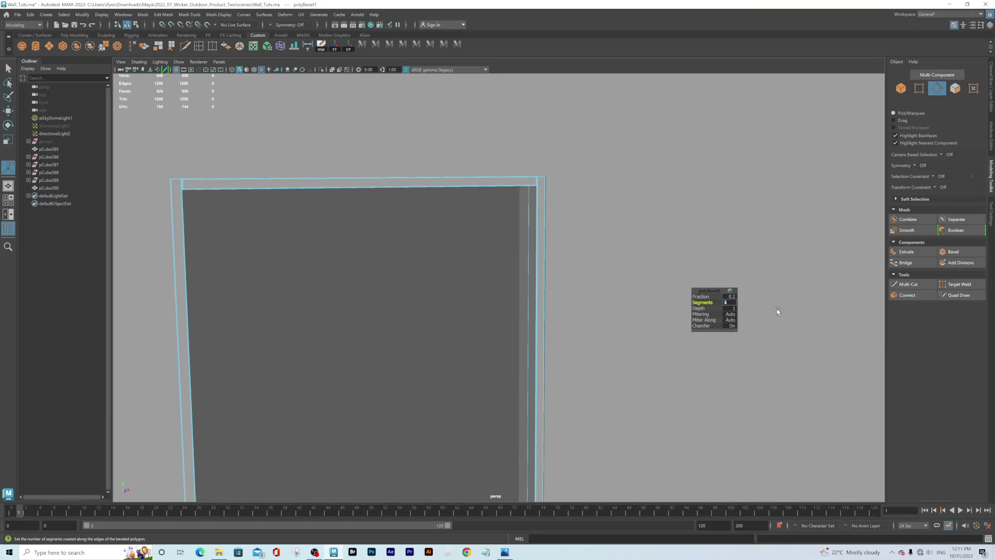
pyautogui.press('q')
pyautogui.scroll(-4, 574, 276)
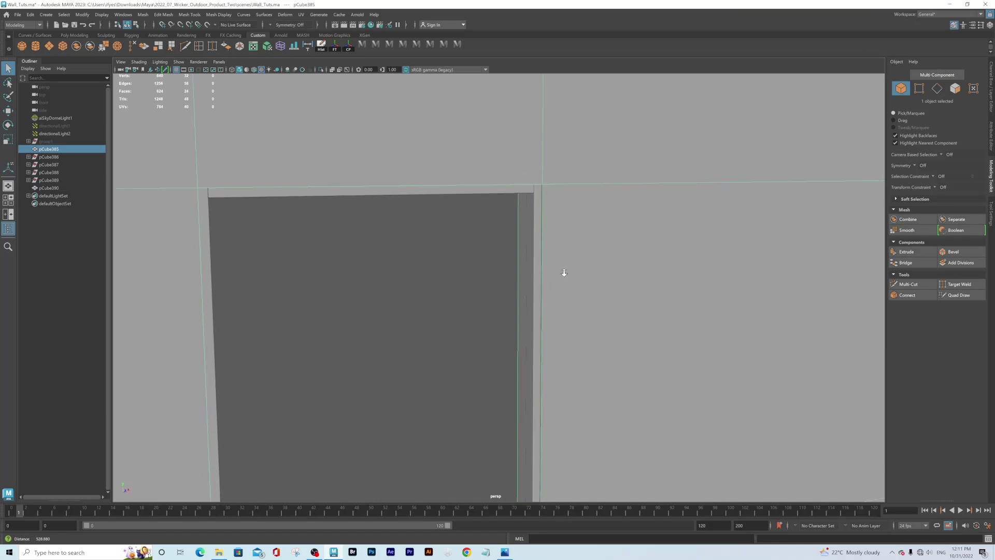
pyautogui.click(533, 319)
pyautogui.scroll(4, 574, 288)
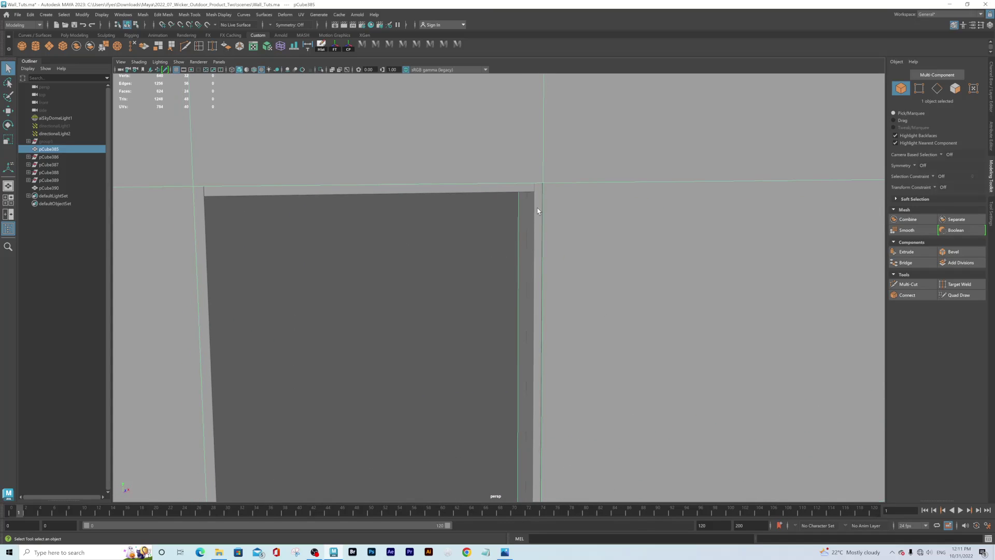
pyautogui.click(460, 275)
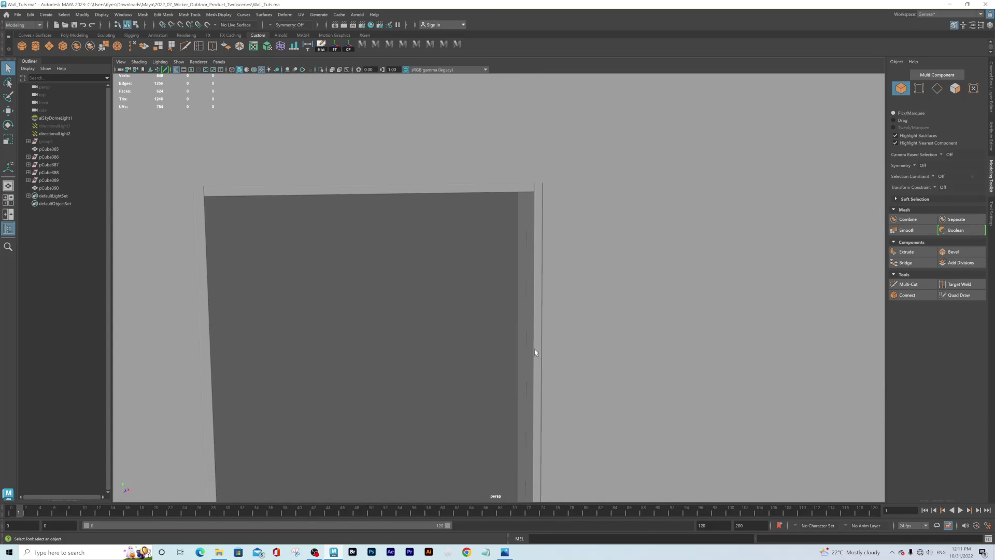
# Try to bevel the wall's edges around the window opening
pyautogui.keyDown('alt'); pyautogui.moveTo(538, 349); pyautogui.dragTo(558, 282, button='middle'); pyautogui.keyUp('alt')
pyautogui.scroll(-3, 577, 333)
pyautogui.click(588, 182)
pyautogui.moveTo(586, 180); pyautogui.dragTo(588, 156, button='right')
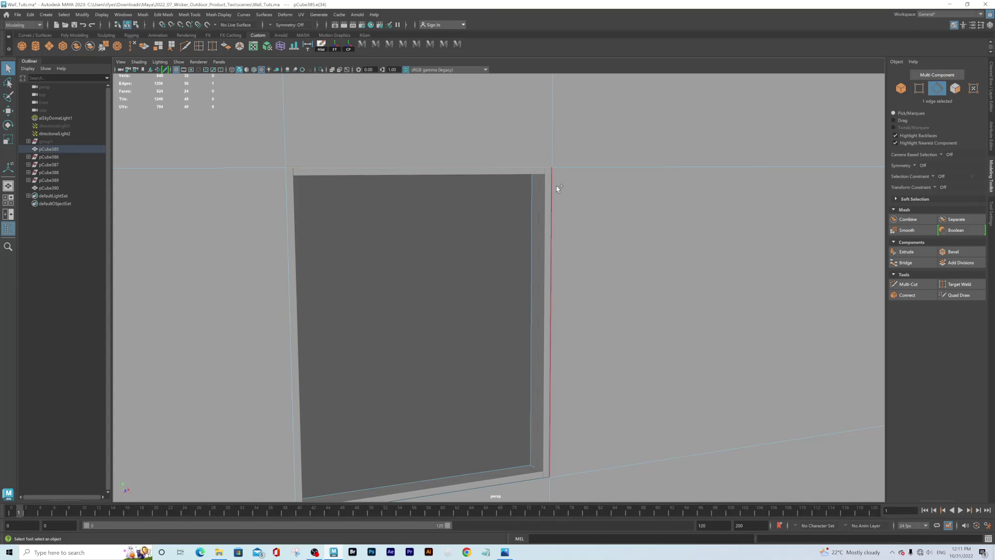
pyautogui.click(523, 488)
pyautogui.keyDown('shift'); pyautogui.click(290, 370); pyautogui.keyUp('shift')
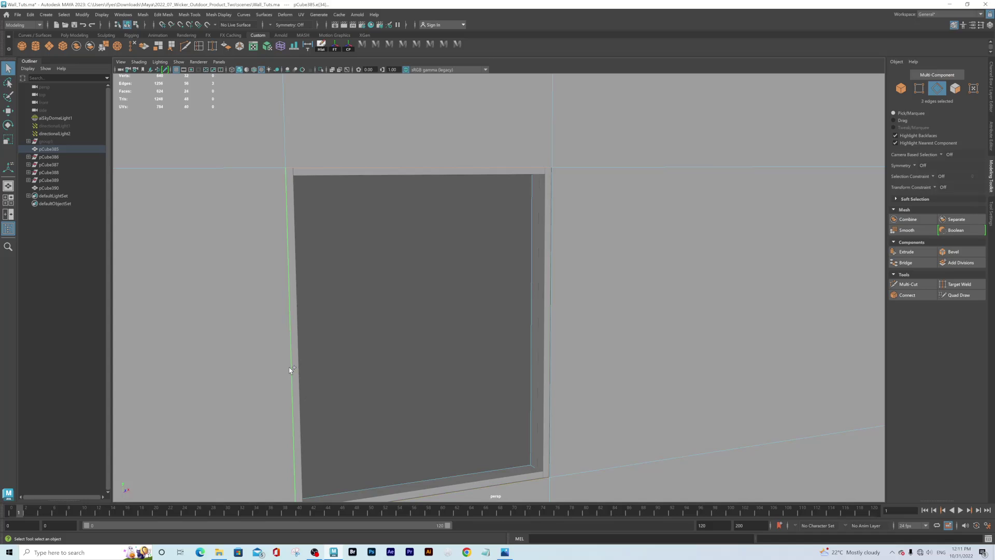
pyautogui.click(953, 252)
pyautogui.keyDown('alt'); pyautogui.moveTo(593, 371); pyautogui.dragTo(495, 276); pyautogui.keyUp('alt')
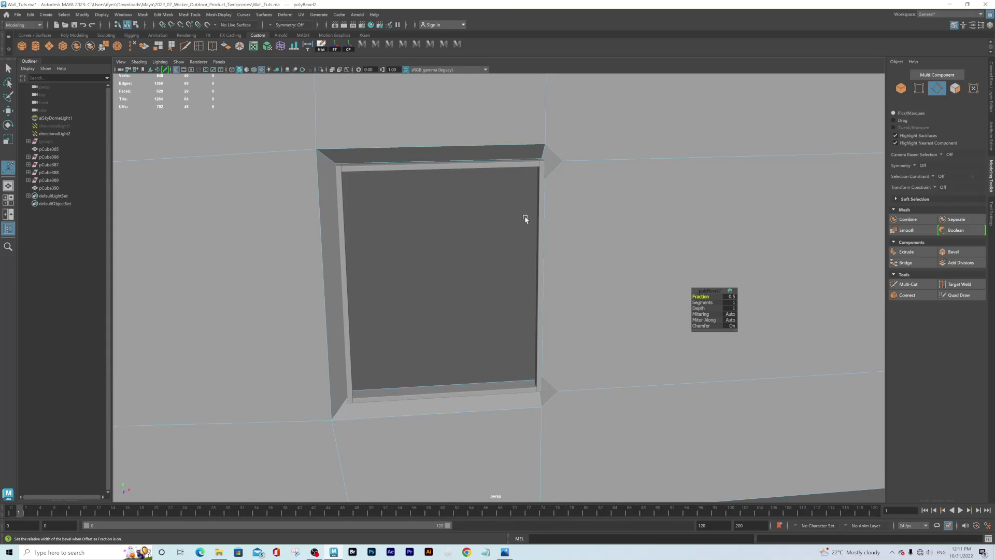
pyautogui.hotkey('ctrl', 'z')
pyautogui.hotkey('ctrl', 'z')
# Return the wall to object selection and isolate it in the perspective view
pyautogui.moveTo(594, 198); pyautogui.dragTo(606, 189, button='right')
pyautogui.press('q')
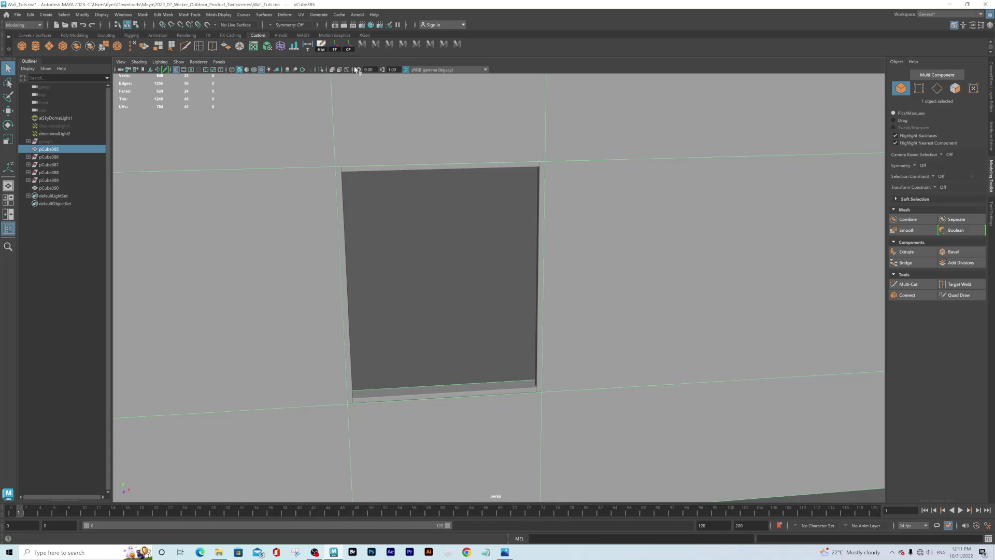
pyautogui.click(322, 70)
# Select the wall's four outer edges around the window opening
pyautogui.keyDown('alt'); pyautogui.moveTo(529, 255); pyautogui.dragTo(603, 216); pyautogui.keyUp('alt')
pyautogui.moveTo(603, 215); pyautogui.dragTo(597, 176, button='right')
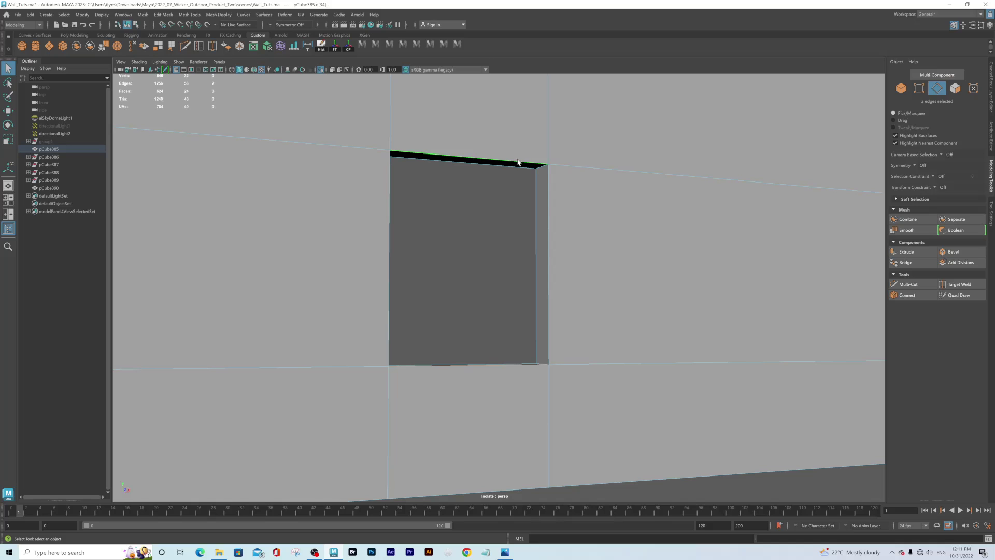
pyautogui.keyDown('shift'); pyautogui.click(386, 325); pyautogui.keyUp('shift')
pyautogui.keyDown('alt'); pyautogui.moveTo(562, 340); pyautogui.dragTo(560, 314); pyautogui.keyUp('alt')
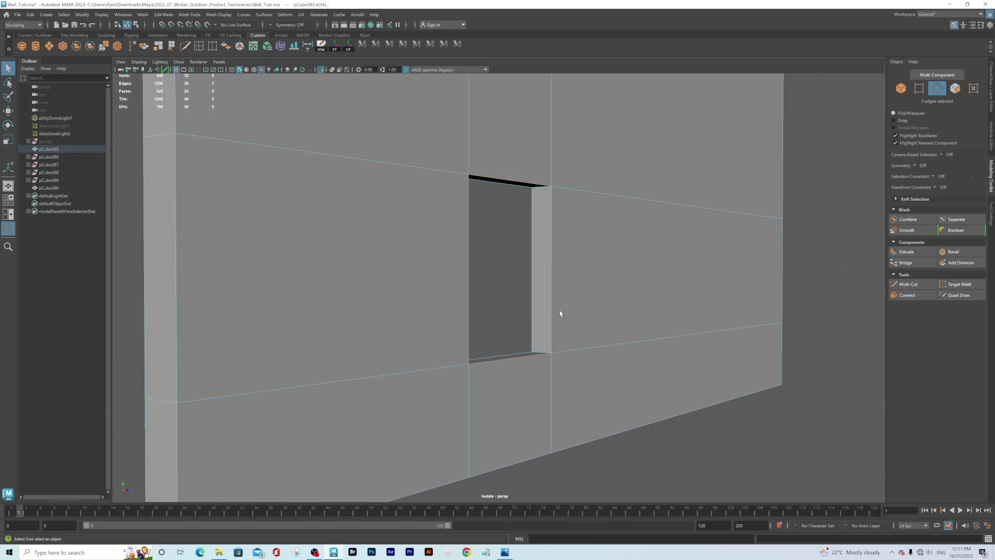
pyautogui.keyDown('shift'); pyautogui.click(552, 272); pyautogui.keyUp('shift')
# Bevel the selected edges of the wall opening with a fraction of 0.1
pyautogui.moveTo(589, 378)
pyautogui.keyDown('alt'); pyautogui.mouseDown()
pyautogui.moveTo(582, 363)
pyautogui.moveTo(591, 381)
pyautogui.mouseUp(); pyautogui.keyUp('alt')
pyautogui.click(953, 252)
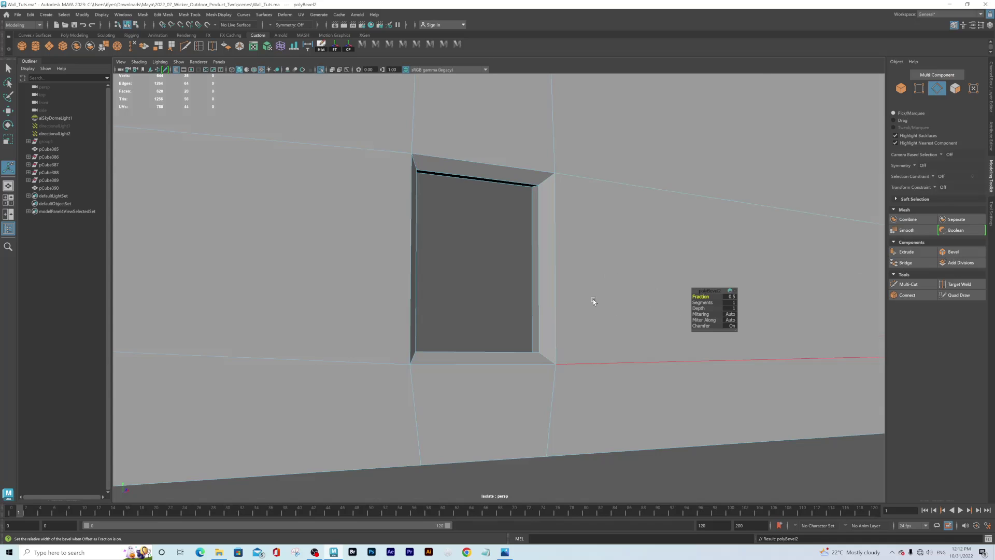
pyautogui.keyDown('alt'); pyautogui.moveTo(596, 298); pyautogui.dragTo(607, 314); pyautogui.keyUp('alt')
pyautogui.write('.1')
pyautogui.press('Return')
pyautogui.keyDown('alt'); pyautogui.moveTo(513, 329); pyautogui.dragTo(530, 312); pyautogui.keyUp('alt')
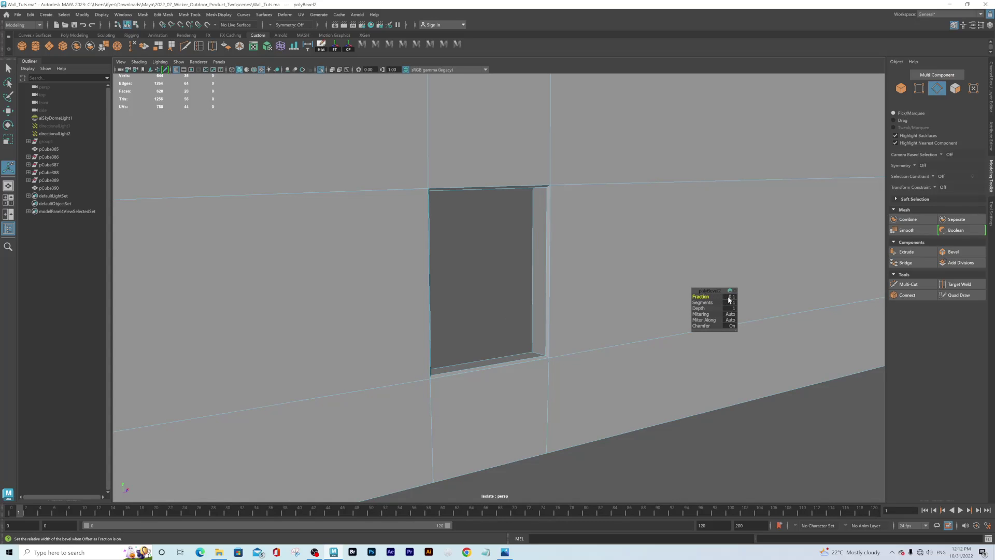
# Set the window opening's bevel to 4 segments and show the rest of the scene again in object selection
pyautogui.press('Tab')
pyautogui.press('Return')
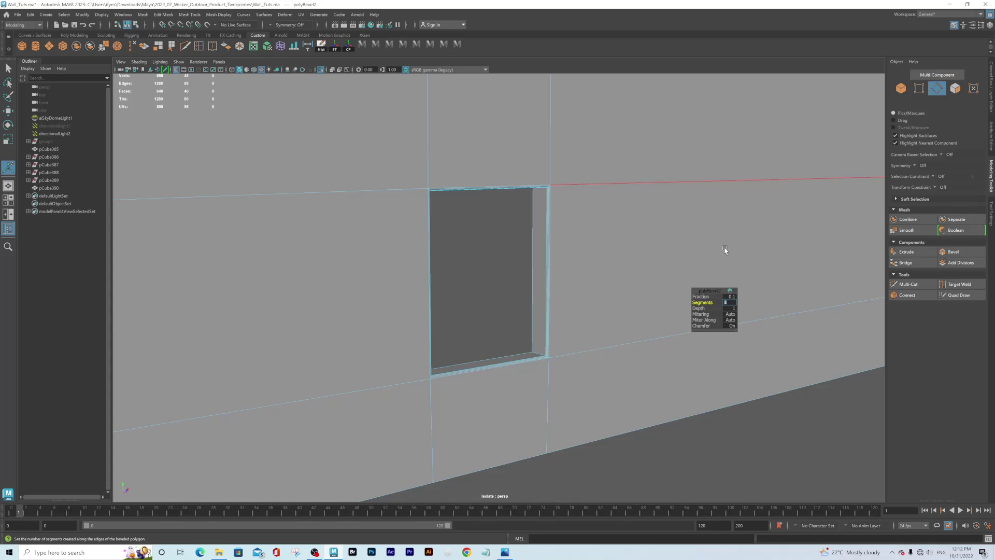
pyautogui.moveTo(577, 230); pyautogui.dragTo(616, 219, button='right')
pyautogui.click(496, 203)
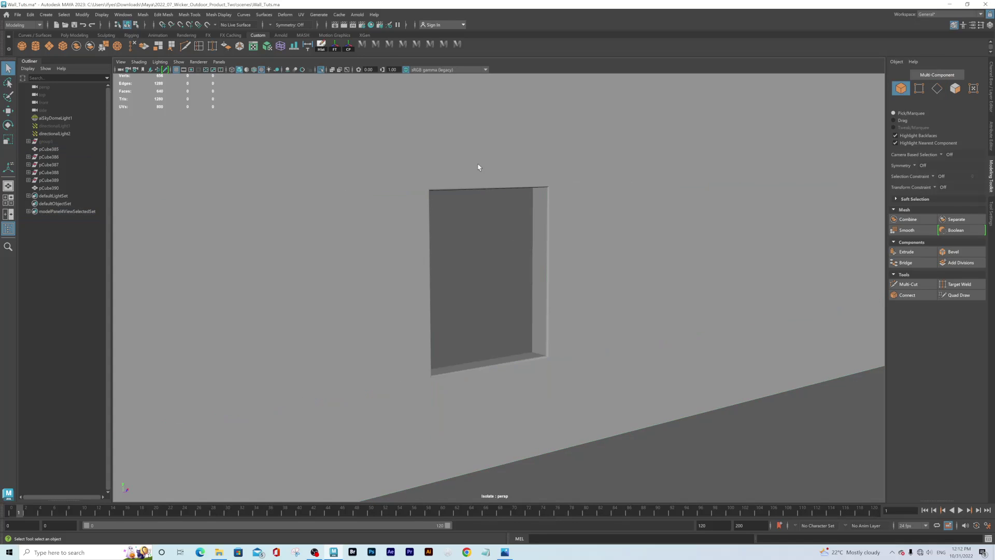
pyautogui.click(320, 70)
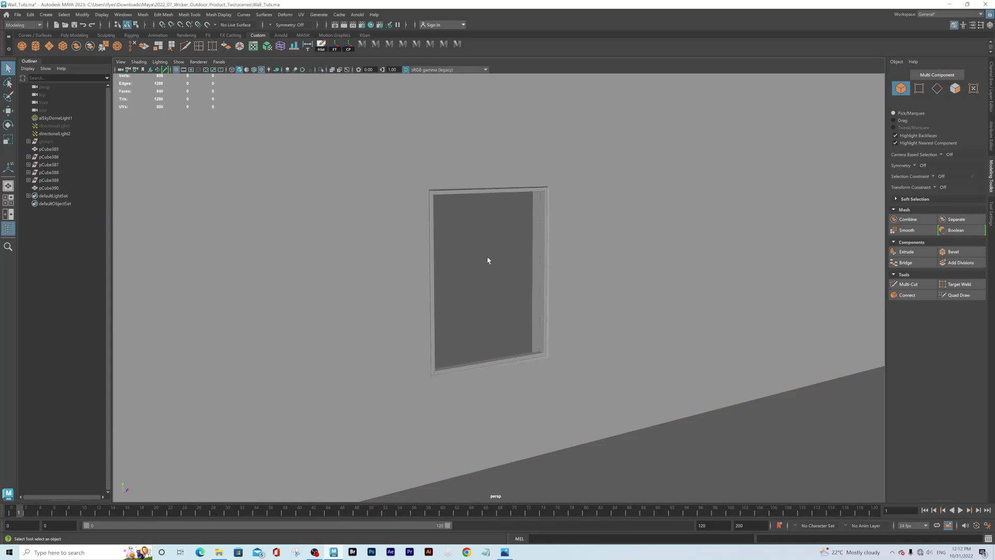
# Duplicate the window frame and offset the copy about 31.4 units along X
pyautogui.keyDown('alt'); pyautogui.moveTo(476, 267); pyautogui.dragTo(577, 342, button='right'); pyautogui.keyUp('alt')
pyautogui.keyDown('alt'); pyautogui.moveTo(578, 343); pyautogui.dragTo(580, 297, button='middle'); pyautogui.keyUp('alt')
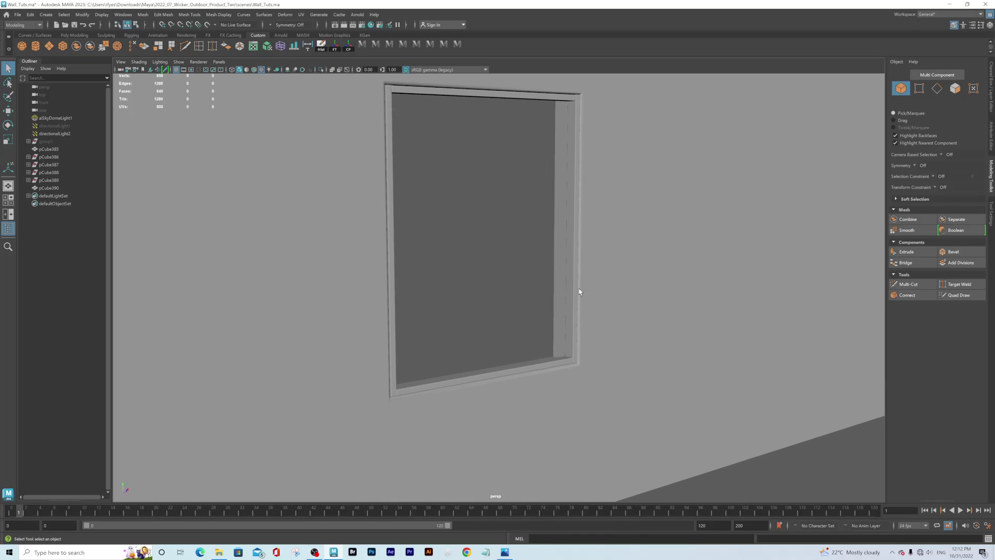
pyautogui.keyDown('alt'); pyautogui.moveTo(584, 173); pyautogui.dragTo(439, 225); pyautogui.keyUp('alt')
pyautogui.keyDown('alt'); pyautogui.moveTo(460, 310); pyautogui.dragTo(356, 264); pyautogui.keyUp('alt')
pyautogui.scroll(5, 353, 321)
pyautogui.click(297, 321)
pyautogui.hotkey('ctrl', 'd')
pyautogui.press('w')
pyautogui.keyDown('alt'); pyautogui.moveTo(444, 371); pyautogui.dragTo(460, 240); pyautogui.keyUp('alt')
pyautogui.moveTo(506, 244); pyautogui.dragTo(529, 244)
# Separate the duplicated frame into its pieces and delete everything except its left vertical bar
pyautogui.click(94, 48)
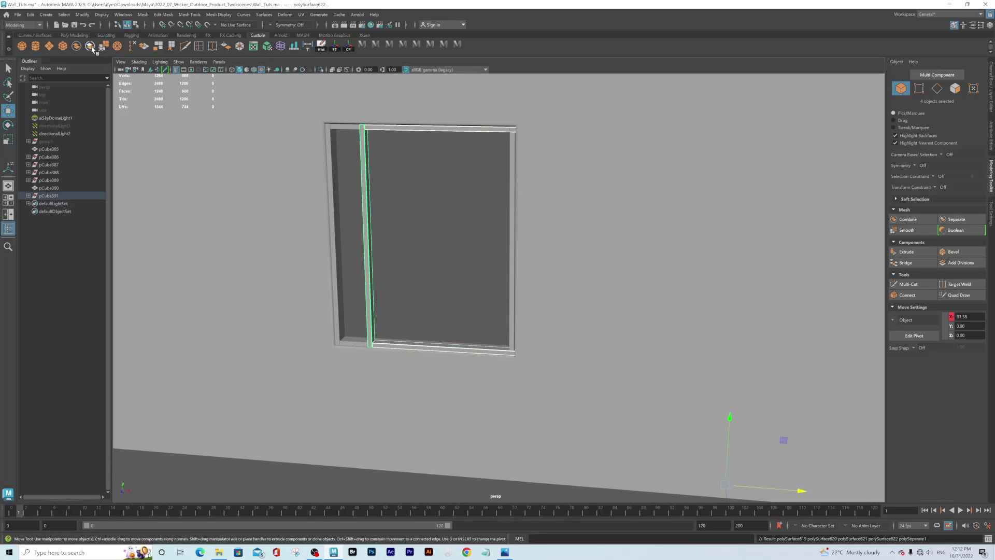
pyautogui.keyDown('shift'); pyautogui.click(368, 223); pyautogui.keyUp('shift')
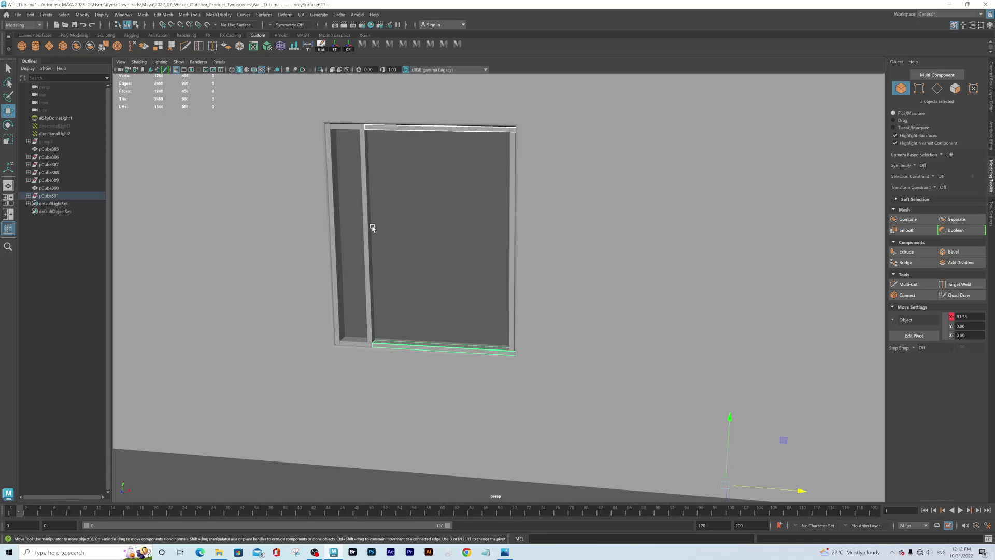
pyautogui.click(372, 228)
pyautogui.keyDown('alt'); pyautogui.moveTo(377, 308); pyautogui.dragTo(384, 247); pyautogui.keyUp('alt')
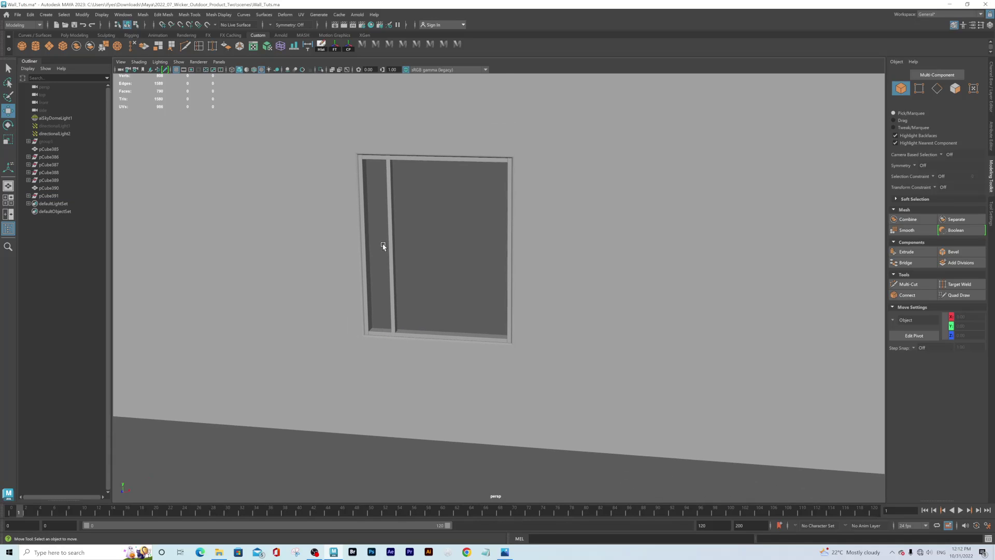
# Delete the history, freeze the transforms and center the pivot of the remaining vertical bar
pyautogui.click(392, 236)
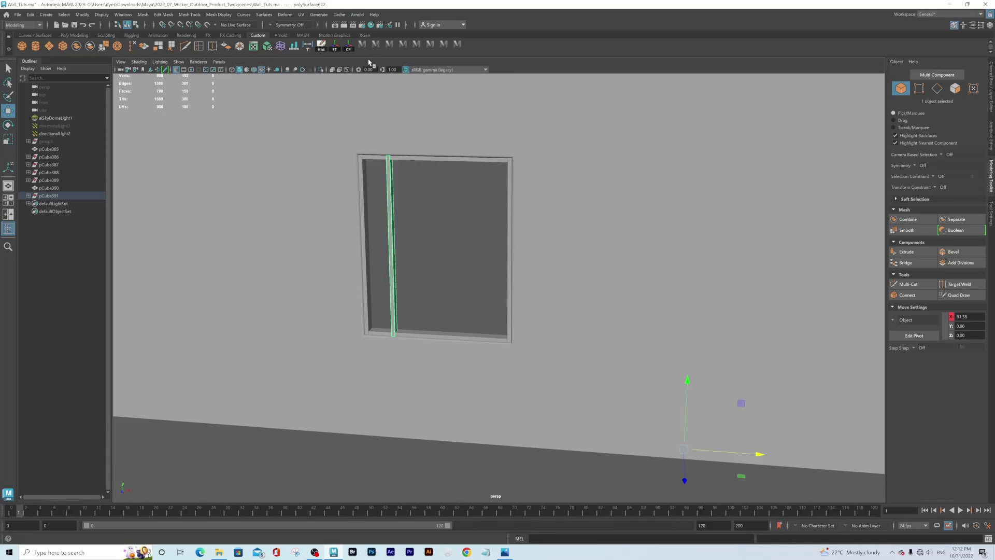
pyautogui.click(321, 46)
pyautogui.click(335, 45)
pyautogui.click(349, 47)
pyautogui.keyDown('alt'); pyautogui.moveTo(391, 208); pyautogui.dragTo(417, 213); pyautogui.keyUp('alt')
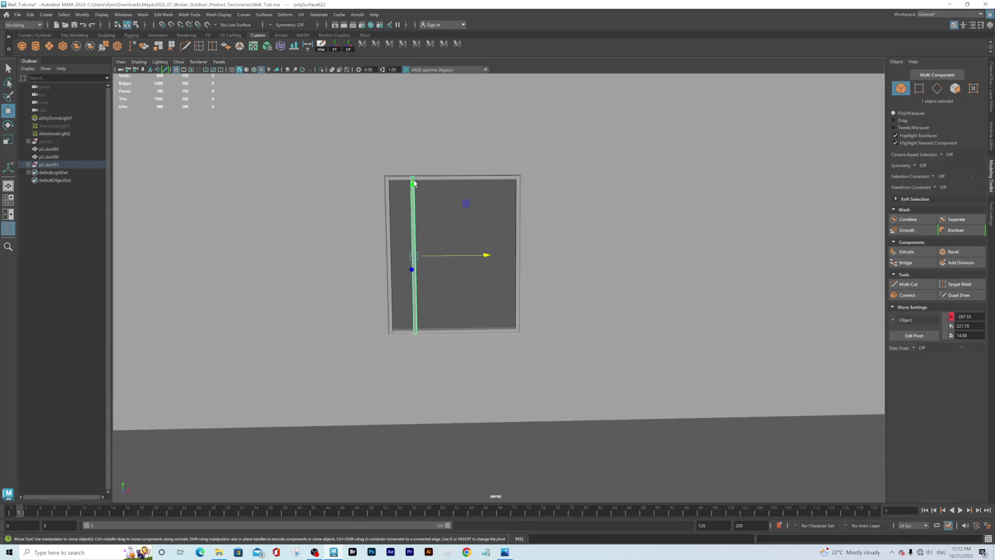
# Align the vertical bar to the horizontal center of the window frame with the Align Tool
pyautogui.keyDown('shift'); pyautogui.click(389, 195); pyautogui.keyUp('shift')
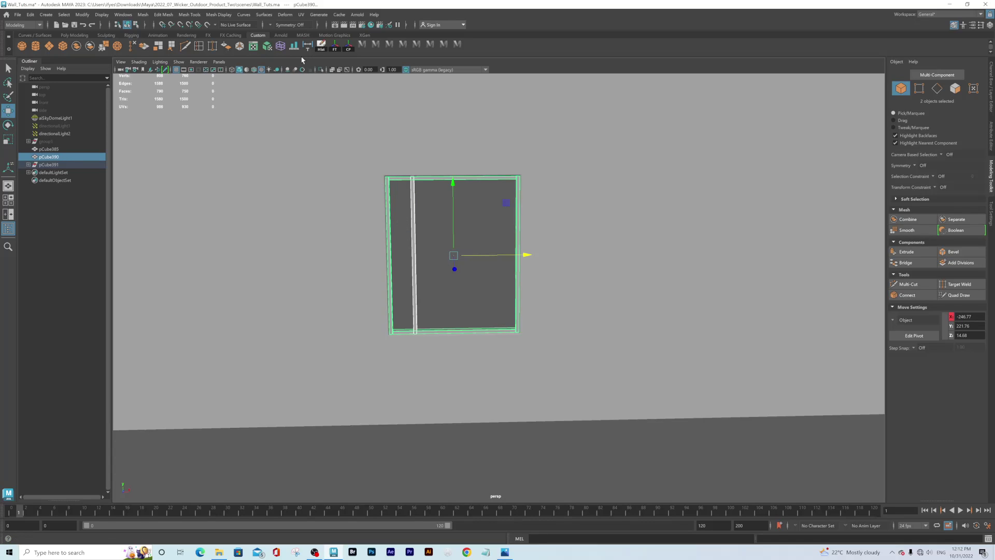
pyautogui.click(31, 16)
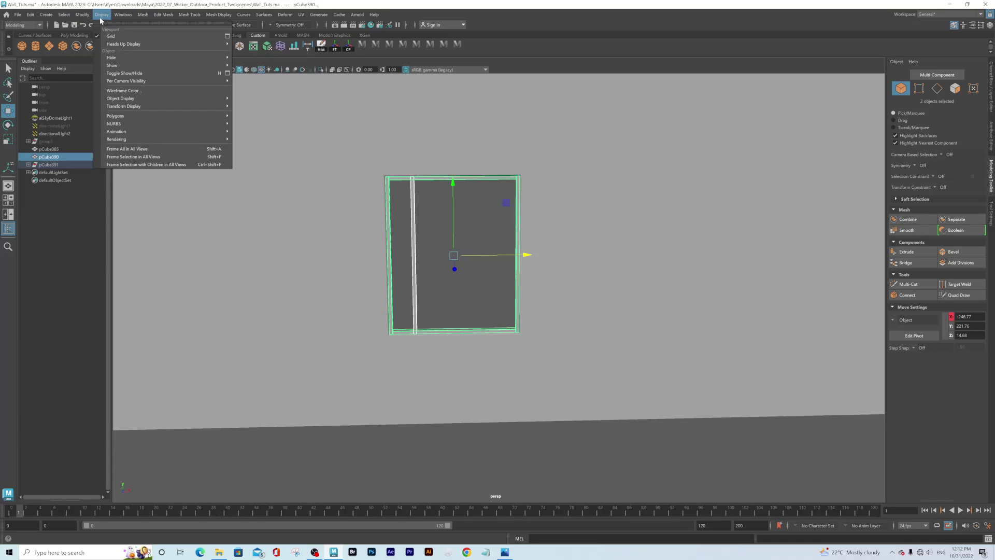
pyautogui.moveTo(87, 16)
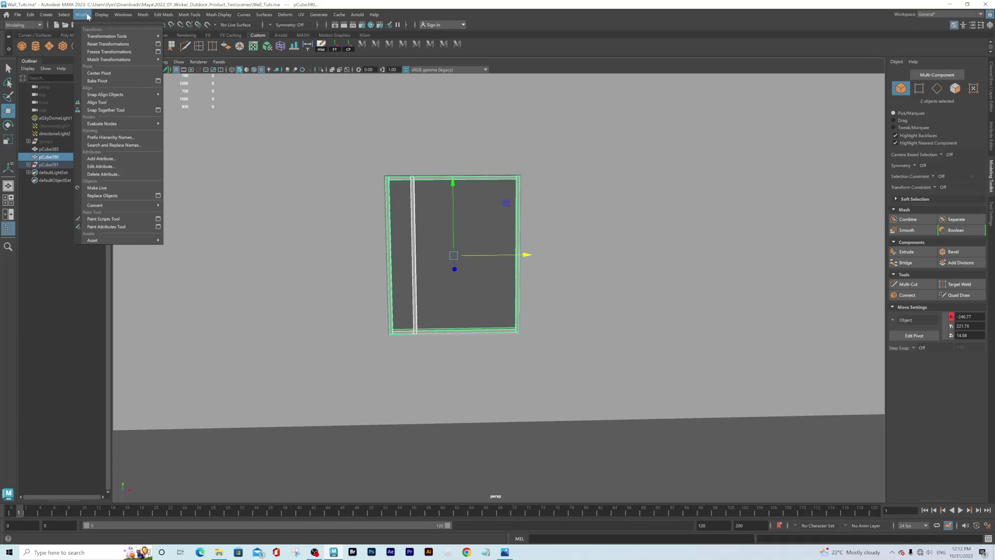
pyautogui.click(98, 103)
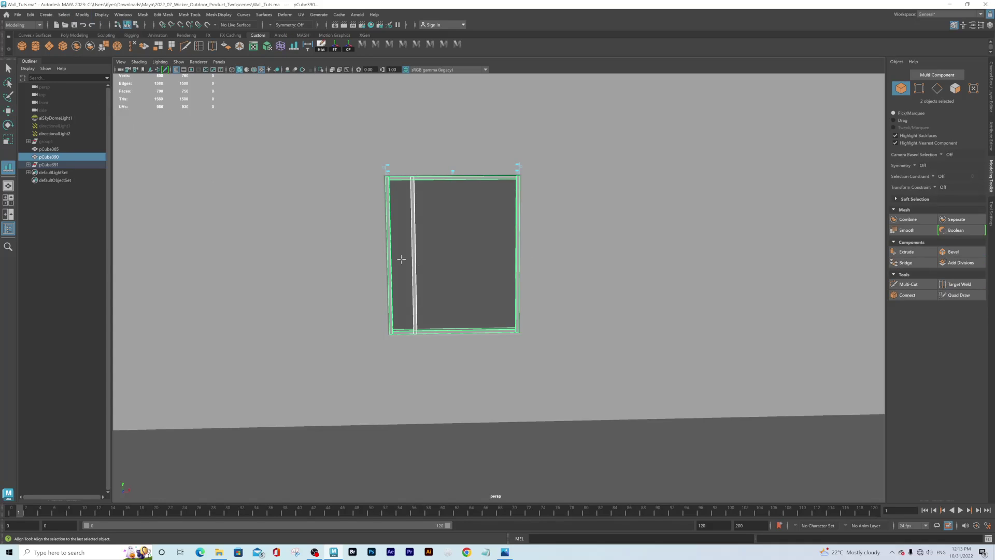
pyautogui.click(453, 171)
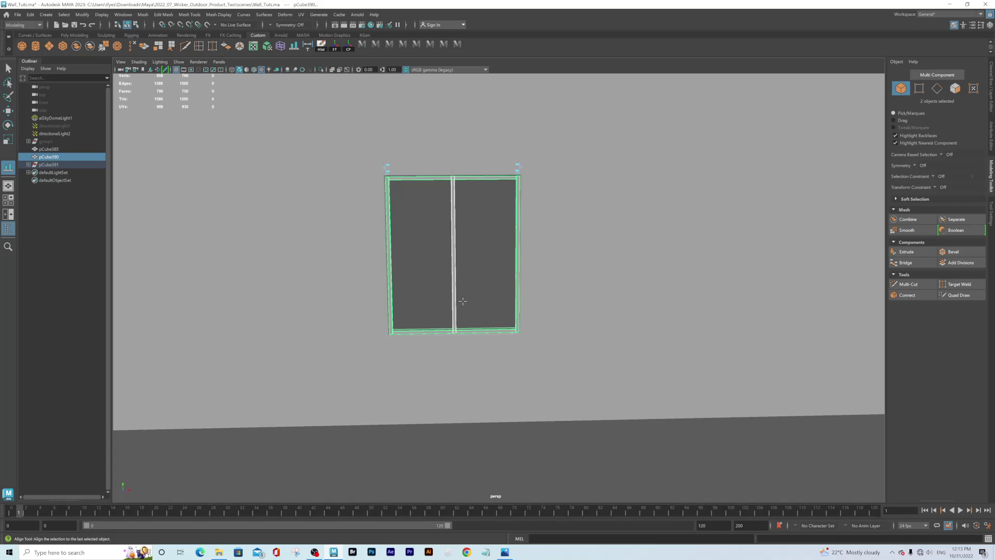
# Lower the center bar's top vertices to the underside of the frame's top rail in the front view
pyautogui.press('q')
pyautogui.moveTo(453, 247); pyautogui.dragTo(432, 244, button='right')
pyautogui.moveTo(422, 170); pyautogui.dragTo(481, 214)
pyautogui.press('space')
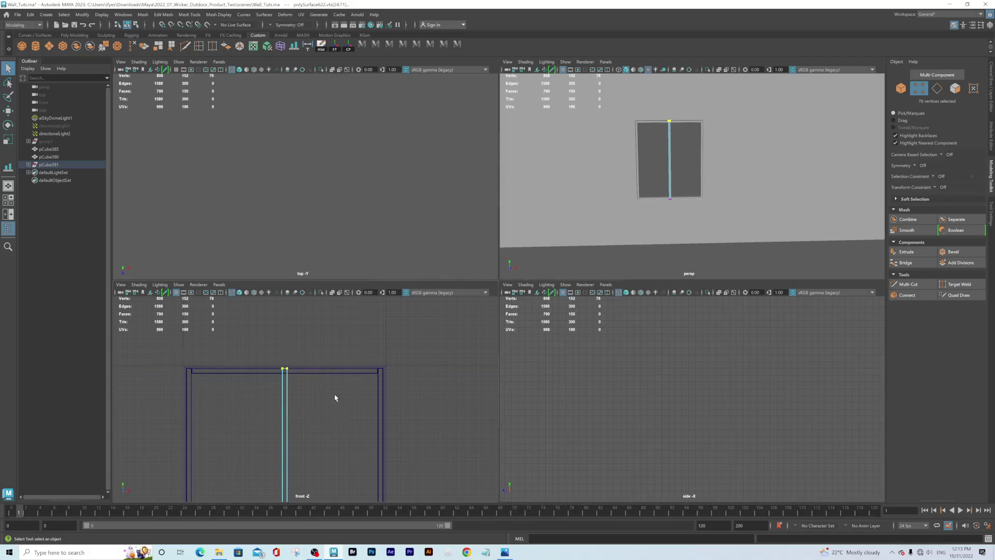
pyautogui.press('space')
pyautogui.keyDown('alt'); pyautogui.moveTo(373, 229); pyautogui.dragTo(563, 350, button='right'); pyautogui.keyUp('alt')
pyautogui.press('w')
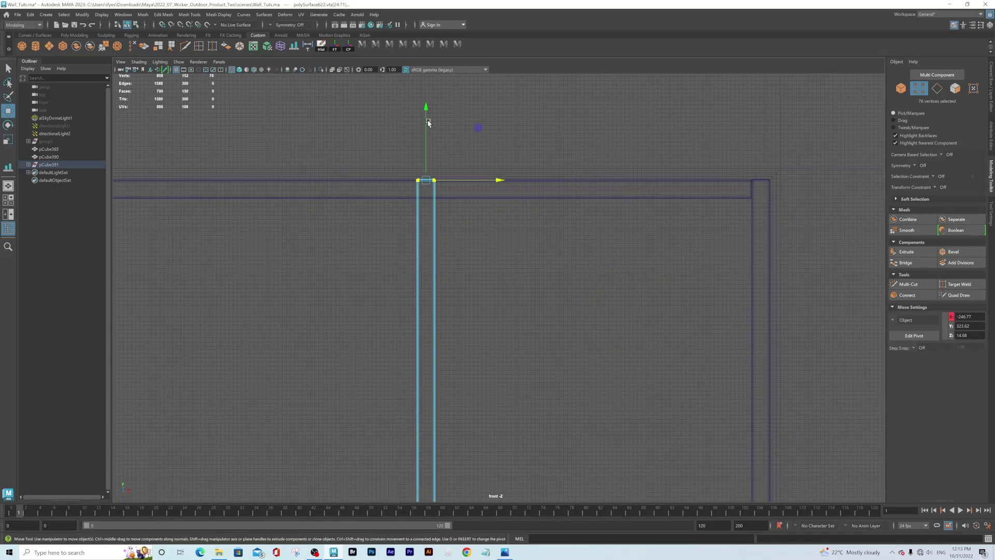
pyautogui.moveTo(426, 109); pyautogui.dragTo(431, 128)
# Raise the center bar's bottom vertices to meet the upper edge of the frame's bottom rail
pyautogui.keyDown('alt'); pyautogui.moveTo(437, 438); pyautogui.dragTo(441, 259, button='middle'); pyautogui.keyUp('alt')
pyautogui.keyDown('alt'); pyautogui.moveTo(441, 291); pyautogui.dragTo(364, 278, button='right'); pyautogui.keyUp('alt')
pyautogui.keyDown('alt'); pyautogui.moveTo(364, 278); pyautogui.dragTo(363, 129, button='middle'); pyautogui.keyUp('alt')
pyautogui.keyDown('alt'); pyautogui.moveTo(400, 393); pyautogui.dragTo(402, 311, button='middle'); pyautogui.keyUp('alt')
pyautogui.moveTo(398, 313); pyautogui.dragTo(473, 388)
pyautogui.moveTo(443, 285); pyautogui.dragTo(443, 271)
pyautogui.keyDown('alt'); pyautogui.moveTo(397, 350); pyautogui.dragTo(521, 361, button='right'); pyautogui.keyUp('alt')
pyautogui.keyDown('alt'); pyautogui.moveTo(403, 382); pyautogui.dragTo(431, 326, button='middle'); pyautogui.keyUp('alt')
pyautogui.keyDown('alt'); pyautogui.moveTo(264, 332); pyautogui.dragTo(439, 376, button='right'); pyautogui.keyUp('alt')
pyautogui.keyDown('alt'); pyautogui.moveTo(337, 316); pyautogui.dragTo(387, 300, button='middle'); pyautogui.keyUp('alt')
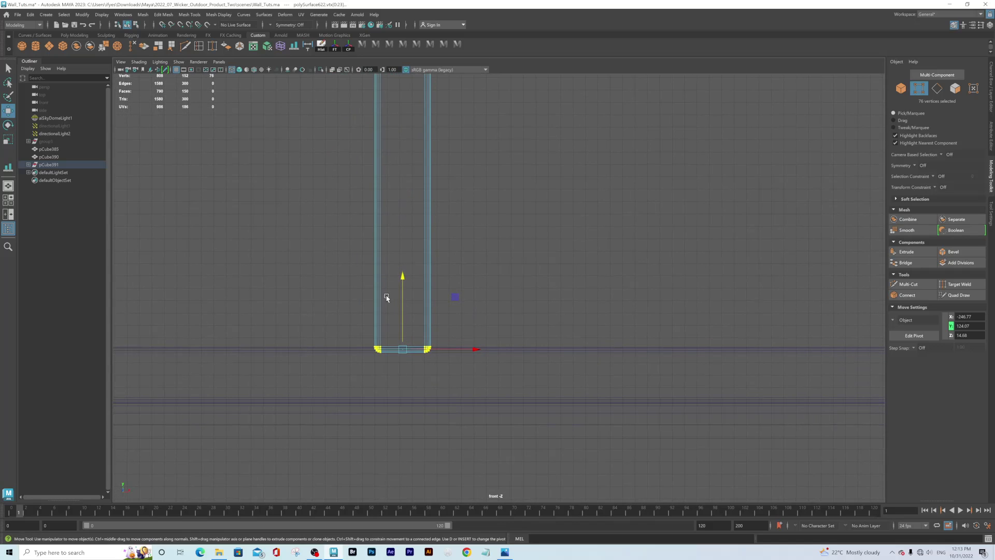
pyautogui.moveTo(401, 279); pyautogui.dragTo(404, 278)
# Fine-tune the height of the center bar's top vertices against the frame's top rail
pyautogui.keyDown('alt'); pyautogui.moveTo(405, 167); pyautogui.dragTo(460, 362, button='middle'); pyautogui.keyUp('alt')
pyautogui.keyDown('alt'); pyautogui.moveTo(473, 210); pyautogui.dragTo(456, 202, button='right'); pyautogui.keyUp('alt')
pyautogui.keyDown('alt'); pyautogui.moveTo(455, 202); pyautogui.dragTo(450, 321, button='middle'); pyautogui.keyUp('alt')
pyautogui.keyDown('alt'); pyautogui.moveTo(551, 271); pyautogui.dragTo(566, 332, button='middle'); pyautogui.keyUp('alt')
pyautogui.keyDown('alt'); pyautogui.moveTo(513, 177); pyautogui.dragTo(465, 167, button='right'); pyautogui.keyUp('alt')
pyautogui.keyDown('alt'); pyautogui.moveTo(512, 204); pyautogui.dragTo(500, 331, button='middle'); pyautogui.keyUp('alt')
pyautogui.keyDown('alt'); pyautogui.moveTo(481, 249); pyautogui.dragTo(518, 430, button='middle'); pyautogui.keyUp('alt')
pyautogui.keyDown('alt'); pyautogui.moveTo(510, 207); pyautogui.dragTo(454, 189, button='right'); pyautogui.keyUp('alt')
pyautogui.keyDown('alt'); pyautogui.moveTo(522, 199); pyautogui.dragTo(520, 247, button='middle'); pyautogui.keyUp('alt')
pyautogui.keyDown('alt'); pyautogui.moveTo(518, 229); pyautogui.dragTo(483, 215, button='right'); pyautogui.keyUp('alt')
pyautogui.keyDown('alt'); pyautogui.moveTo(520, 208); pyautogui.dragTo(499, 410, button='middle'); pyautogui.keyUp('alt')
pyautogui.keyDown('alt'); pyautogui.moveTo(513, 265); pyautogui.dragTo(513, 347, button='middle'); pyautogui.keyUp('alt')
pyautogui.keyDown('alt'); pyautogui.moveTo(539, 331); pyautogui.dragTo(692, 404, button='right'); pyautogui.keyUp('alt')
pyautogui.moveTo(409, 193); pyautogui.dragTo(589, 275)
pyautogui.moveTo(455, 147); pyautogui.dragTo(455, 146)
# Return the center bar to object selection in the perspective view and deselect it
pyautogui.moveTo(472, 229); pyautogui.dragTo(511, 218, button='right')
pyautogui.press('space')
pyautogui.press('space')
pyautogui.keyDown('alt'); pyautogui.moveTo(616, 290); pyautogui.dragTo(504, 278, button='right'); pyautogui.keyUp('alt')
pyautogui.keyDown('alt'); pyautogui.moveTo(503, 278); pyautogui.dragTo(468, 269); pyautogui.keyUp('alt')
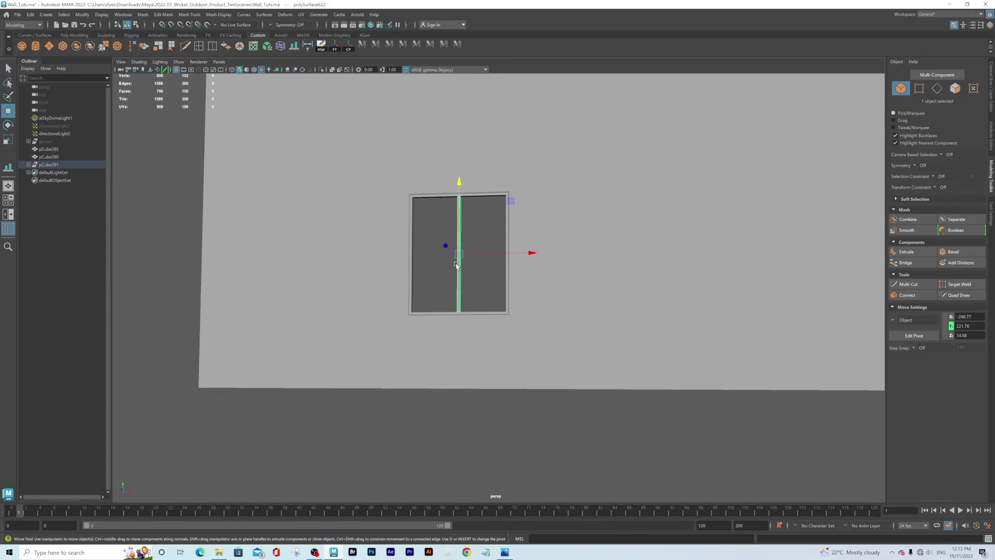
pyautogui.keyDown('alt'); pyautogui.moveTo(468, 269); pyautogui.dragTo(493, 284, button='right'); pyautogui.keyUp('alt')
pyautogui.click(428, 281)
pyautogui.keyDown('alt'); pyautogui.moveTo(411, 283); pyautogui.dragTo(407, 286); pyautogui.keyUp('alt')
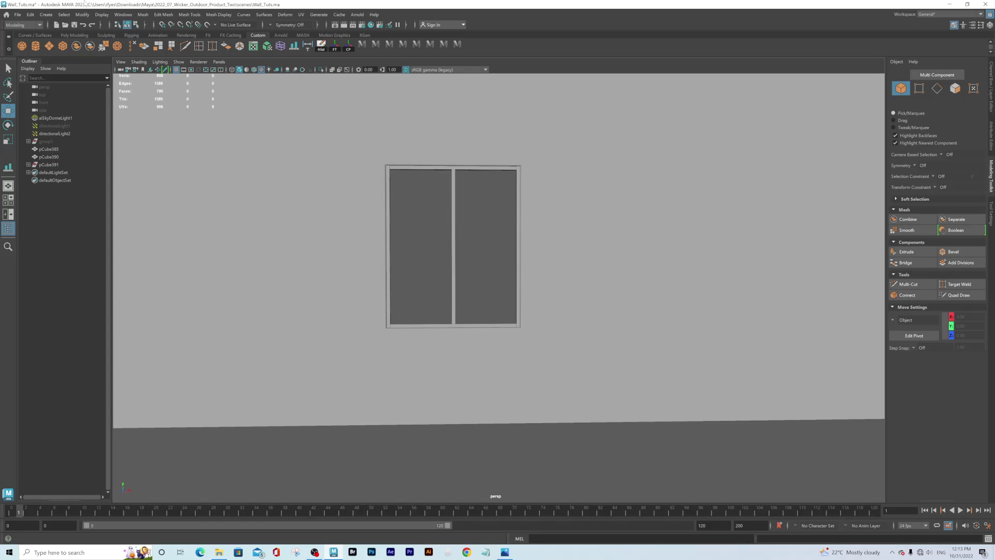
# Create a polygon cube and place it in the left window pane at about X -285.2, Y 238
pyautogui.click(62, 45)
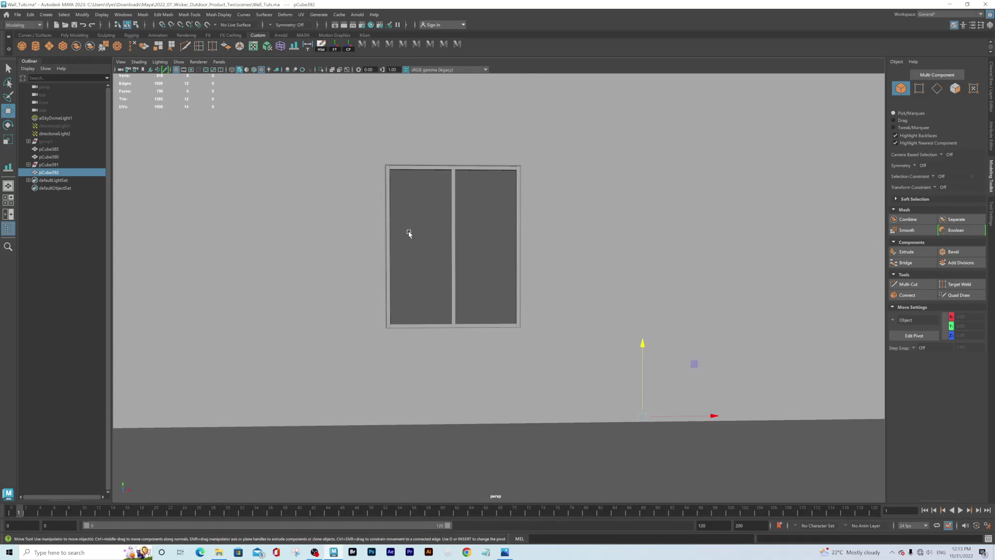
pyautogui.scroll(-6, 399, 226)
pyautogui.moveTo(567, 274); pyautogui.dragTo(536, 263)
pyautogui.keyDown('alt'); pyautogui.moveTo(366, 252); pyautogui.dragTo(551, 301, button='right'); pyautogui.keyUp('alt')
pyautogui.keyDown('alt'); pyautogui.moveTo(551, 301); pyautogui.dragTo(589, 358, button='middle'); pyautogui.keyUp('alt')
pyautogui.keyDown('alt'); pyautogui.moveTo(337, 223); pyautogui.dragTo(430, 250, button='right'); pyautogui.keyUp('alt')
pyautogui.keyDown('alt'); pyautogui.moveTo(430, 250); pyautogui.dragTo(481, 213, button='middle'); pyautogui.keyUp('alt')
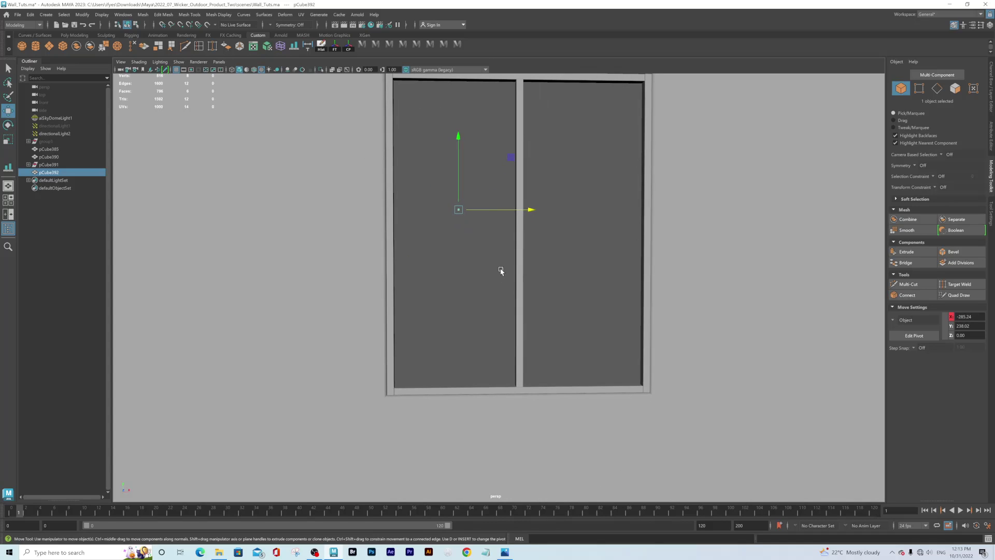
pyautogui.keyDown('alt'); pyautogui.moveTo(501, 268); pyautogui.dragTo(462, 240, button='right'); pyautogui.keyUp('alt')
pyautogui.keyDown('alt'); pyautogui.moveTo(500, 259); pyautogui.dragTo(513, 278); pyautogui.keyUp('alt')
pyautogui.keyDown('alt'); pyautogui.moveTo(513, 277); pyautogui.dragTo(558, 318, button='right'); pyautogui.keyUp('alt')
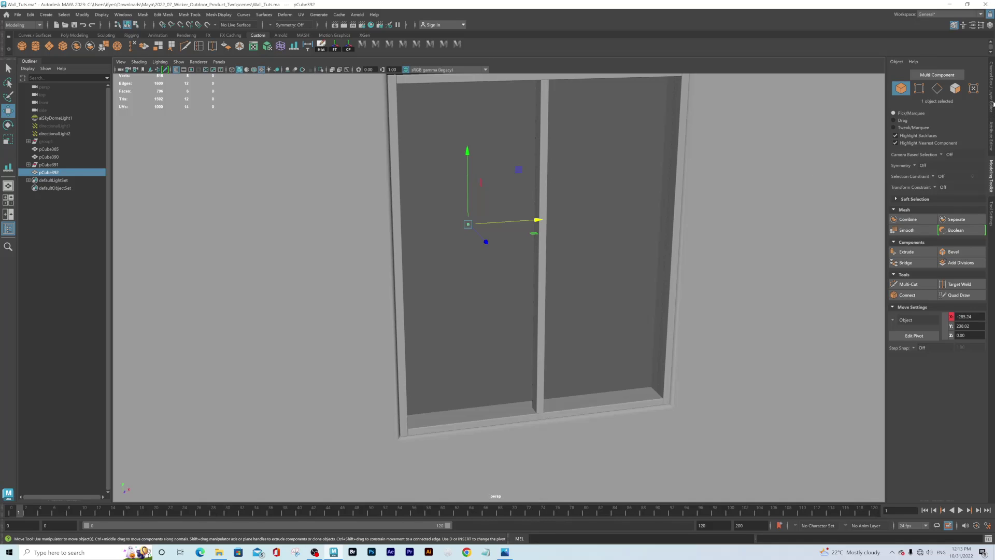
# Set the new cube's X, Y and Z scale to 6
pyautogui.click(991, 103)
pyautogui.moveTo(976, 124); pyautogui.dragTo(975, 134)
pyautogui.press('Return')
pyautogui.keyDown('alt'); pyautogui.moveTo(555, 278); pyautogui.dragTo(413, 220, button='right'); pyautogui.keyUp('alt')
pyautogui.keyDown('alt'); pyautogui.moveTo(479, 294); pyautogui.dragTo(451, 253); pyautogui.keyUp('alt')
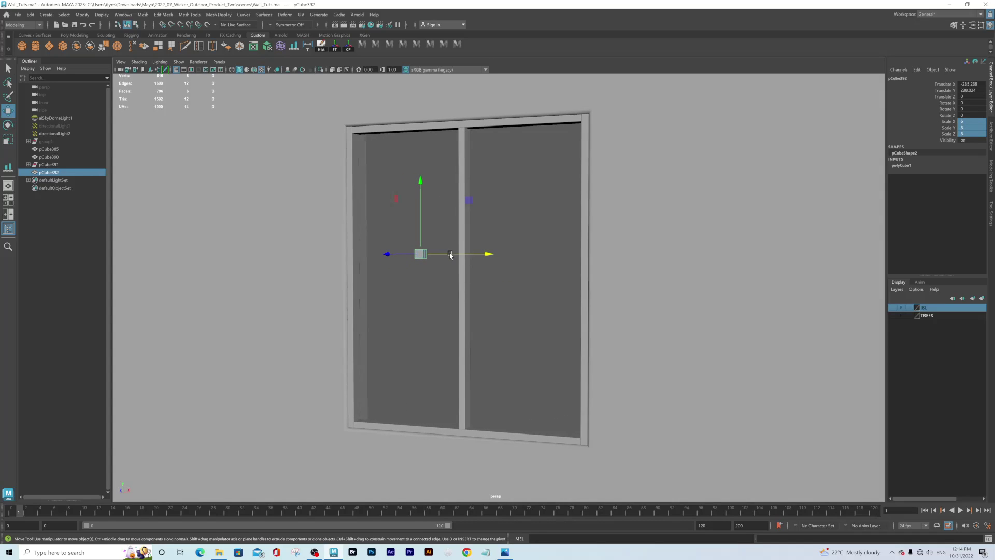
# Stretch the cube to a Y scale of about 96.7 and move it beside the frame's left side at about X -322.9
pyautogui.press('r')
pyautogui.moveTo(421, 185); pyautogui.dragTo(421, 78)
pyautogui.click(415, 141)
pyautogui.click(418, 254)
pyautogui.moveTo(423, 184); pyautogui.dragTo(438, 243)
pyautogui.press('w')
pyautogui.moveTo(521, 265); pyautogui.dragTo(391, 288)
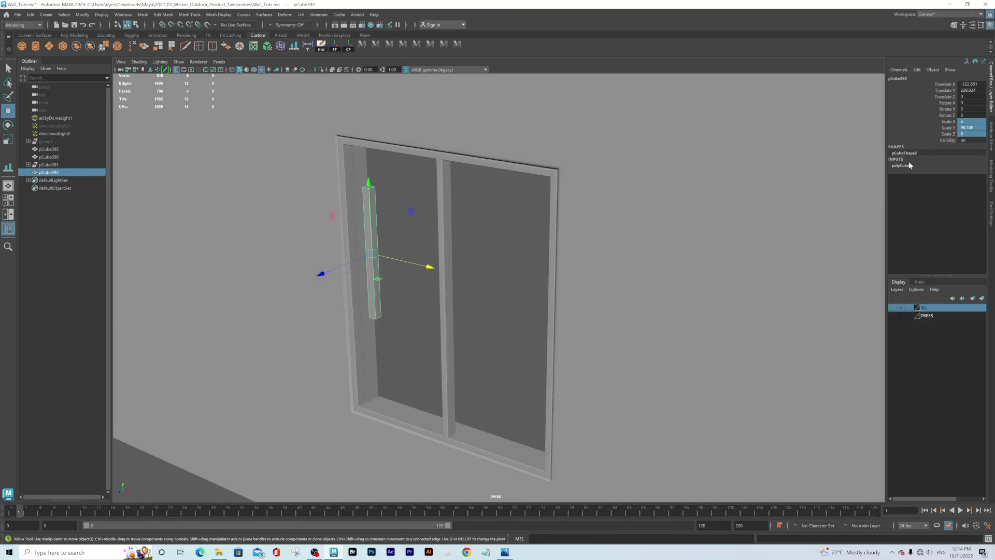
# Set the thin bar's Z scale to 2 and move it forward to about Z 15.6
pyautogui.doubleClick(973, 135)
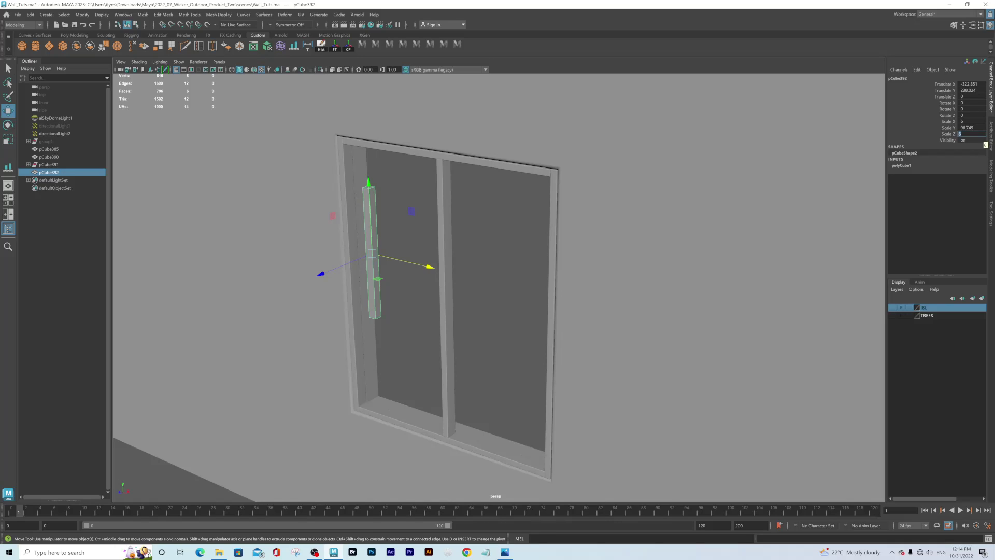
pyautogui.write('2')
pyautogui.press('Return')
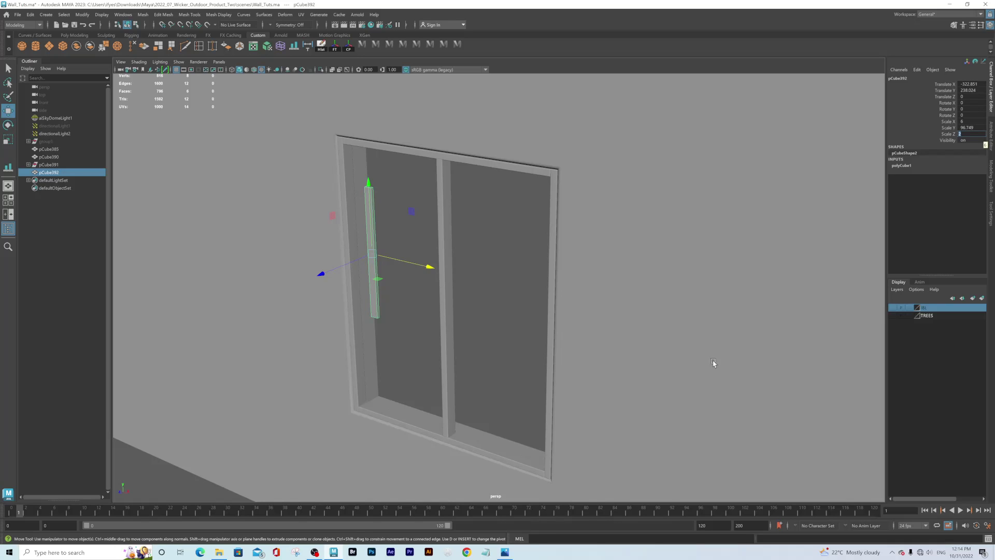
pyautogui.scroll(6, 400, 304)
pyautogui.keyDown('alt'); pyautogui.moveTo(404, 302); pyautogui.dragTo(493, 277, button='middle'); pyautogui.keyUp('alt')
pyautogui.scroll(-2, 444, 242)
pyautogui.keyDown('alt'); pyautogui.moveTo(452, 257); pyautogui.dragTo(311, 302); pyautogui.keyUp('alt')
pyautogui.keyDown('alt'); pyautogui.moveTo(322, 306); pyautogui.dragTo(396, 314); pyautogui.keyUp('alt')
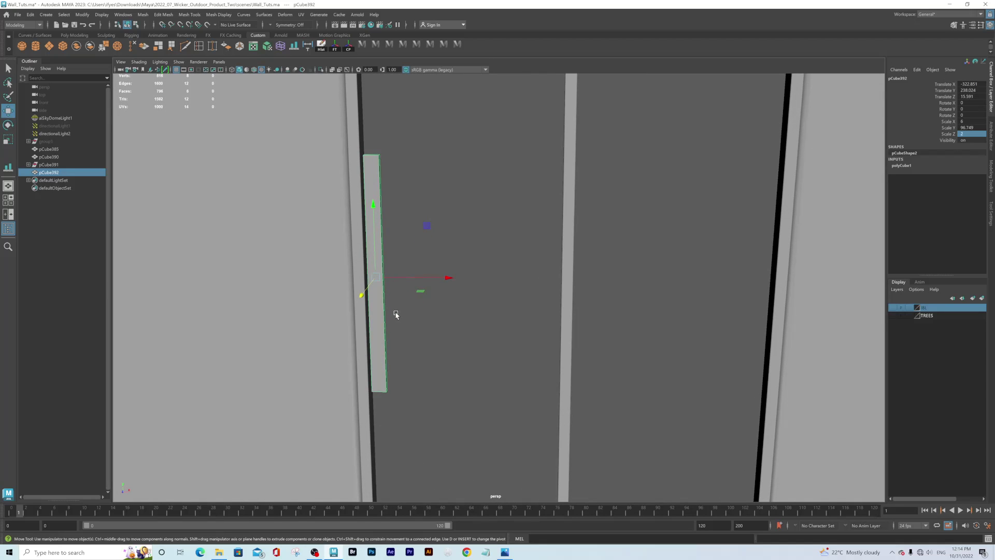
# Duplicate the bar to about X -268.2 and again to about X -297.1, shortening the middle copy to a Y scale of about 63
pyautogui.hotkey('ctrl', 'd')
pyautogui.moveTo(446, 279); pyautogui.dragTo(509, 280)
pyautogui.hotkey('ctrl', 'd')
pyautogui.press('r')
pyautogui.moveTo(439, 209); pyautogui.dragTo(438, 231)
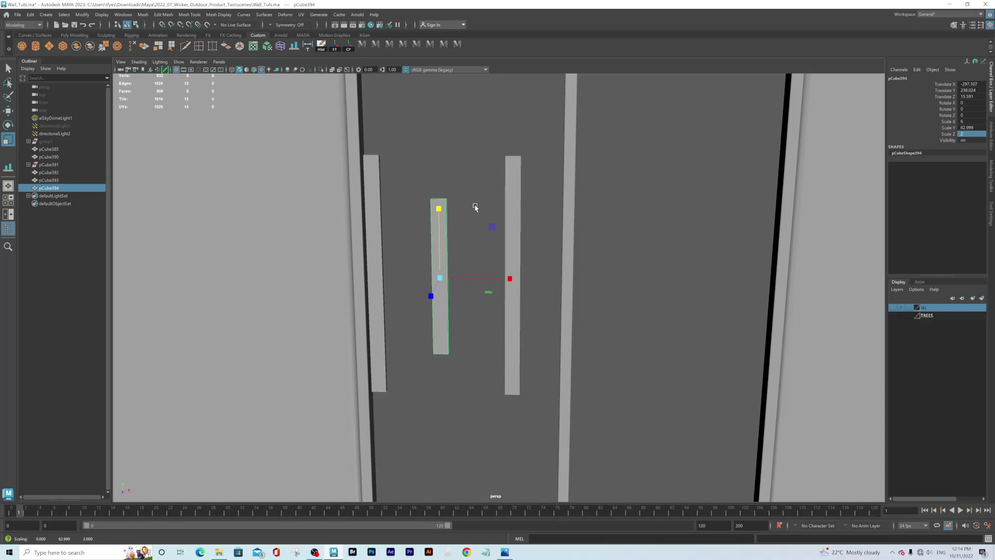
# Duplicate the right-hand thin bar and set the copy's Z rotation to 90
pyautogui.click(512, 176)
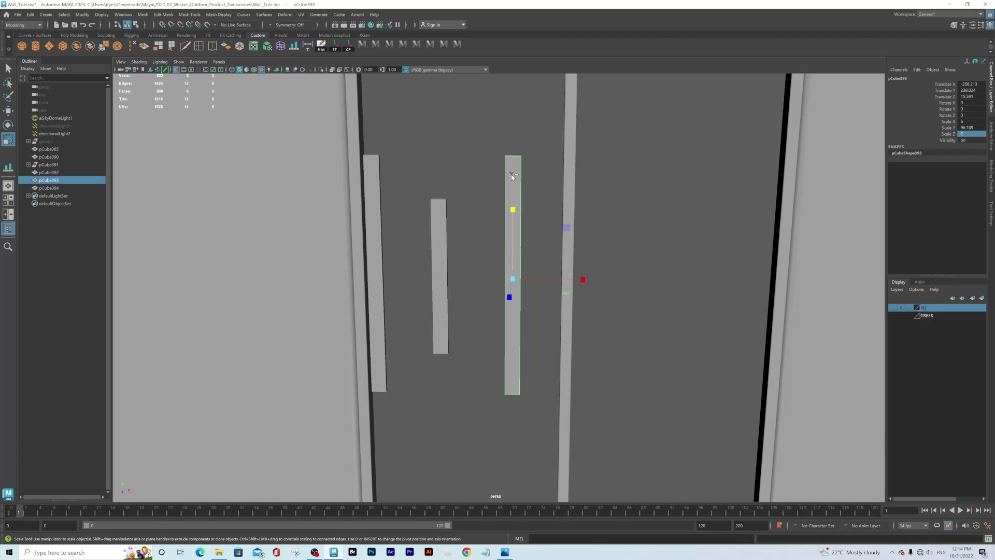
pyautogui.hotkey('ctrl', 'd')
pyautogui.press('e')
pyautogui.keyDown('alt'); pyautogui.moveTo(496, 231); pyautogui.dragTo(470, 276); pyautogui.keyUp('alt')
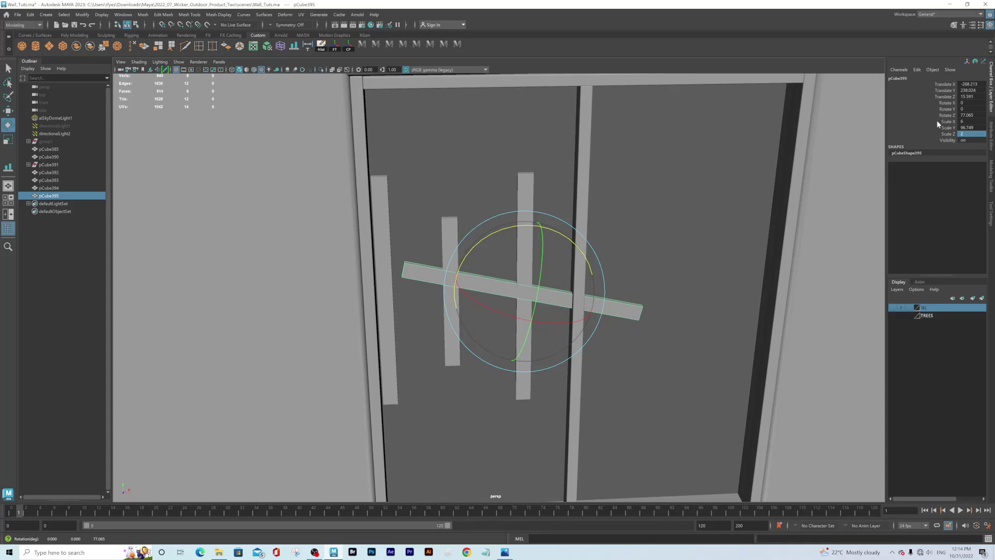
pyautogui.doubleClick(974, 115)
pyautogui.write('90')
pyautogui.press('Return')
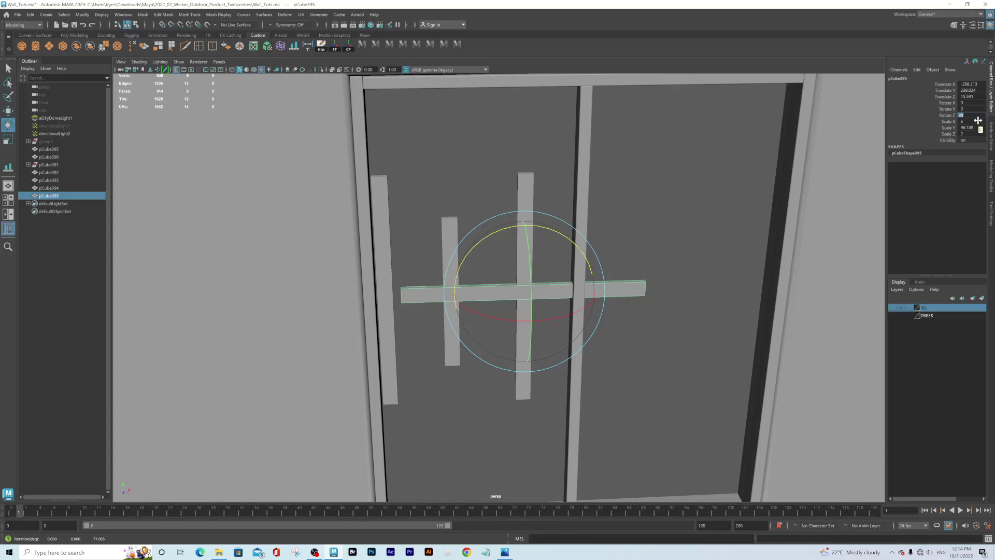
# Move the horizontal bar up to about Y 282 and against the left thin bar at about X -271.4
pyautogui.click(10, 112)
pyautogui.keyDown('alt'); pyautogui.moveTo(442, 321); pyautogui.dragTo(551, 347, button='middle'); pyautogui.keyUp('alt')
pyautogui.keyDown('alt'); pyautogui.moveTo(579, 353); pyautogui.dragTo(570, 336); pyautogui.keyUp('alt')
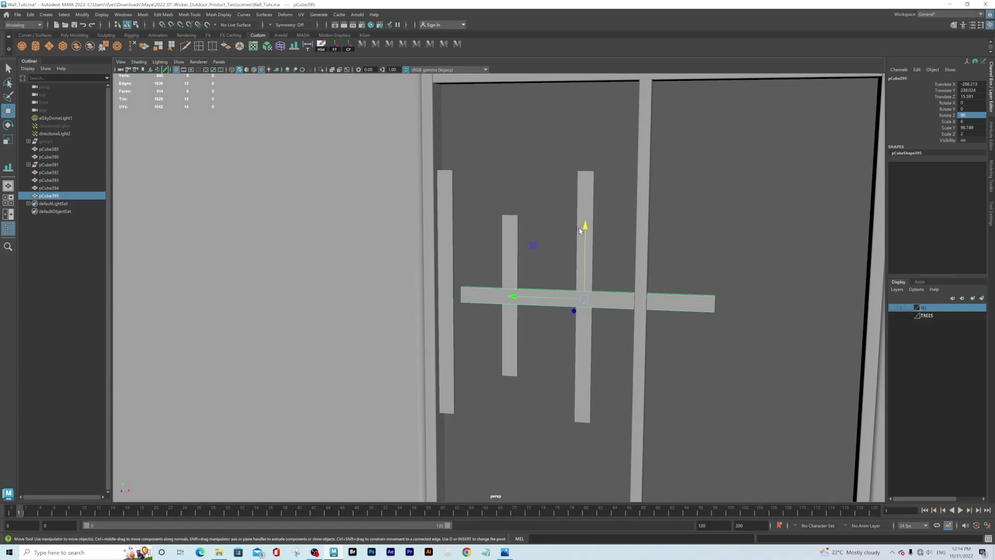
pyautogui.moveTo(586, 227); pyautogui.dragTo(586, 112)
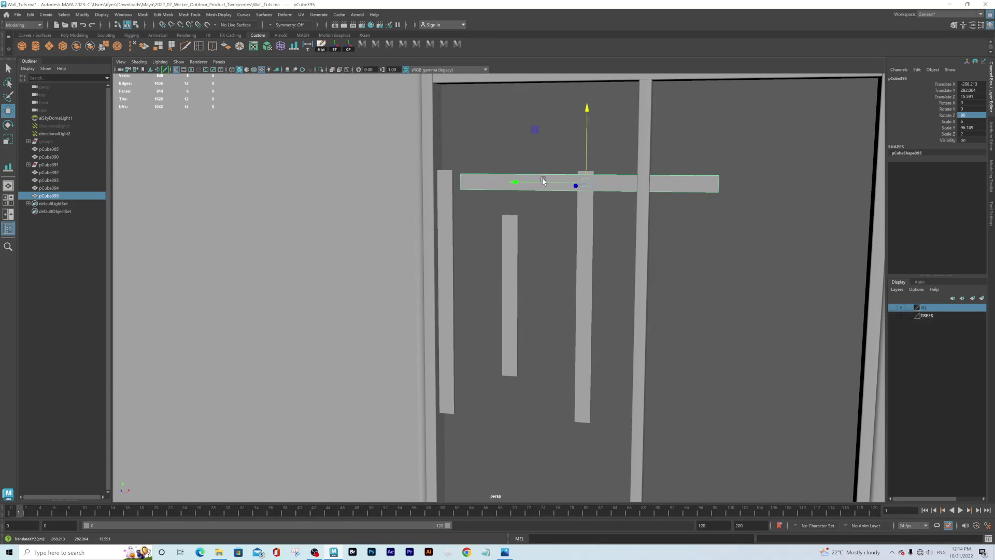
pyautogui.keyDown('alt'); pyautogui.moveTo(536, 225); pyautogui.dragTo(509, 210); pyautogui.keyUp('alt')
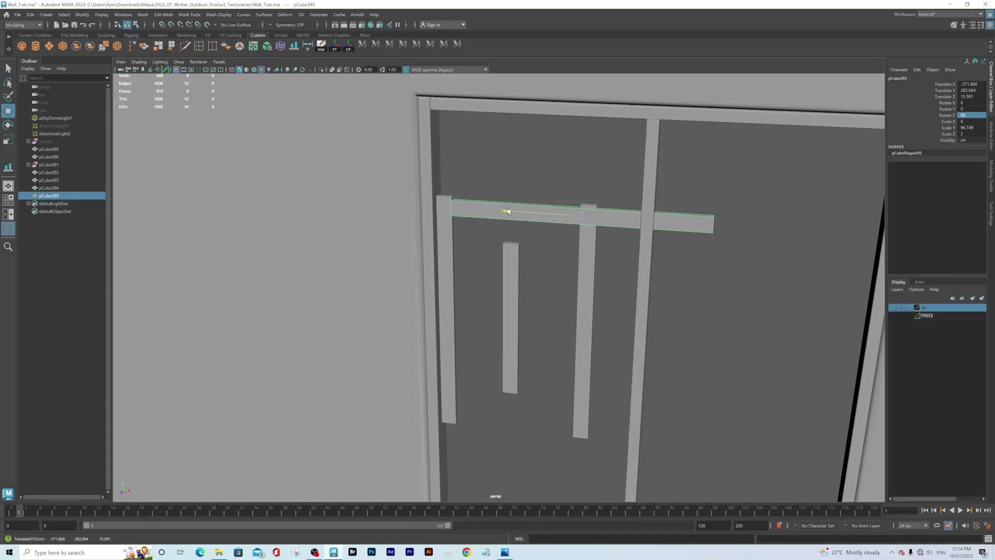
pyautogui.keyDown('alt'); pyautogui.moveTo(492, 250); pyautogui.dragTo(496, 235); pyautogui.keyUp('alt')
pyautogui.keyDown('alt'); pyautogui.moveTo(496, 200); pyautogui.dragTo(528, 222, button='right'); pyautogui.keyUp('alt')
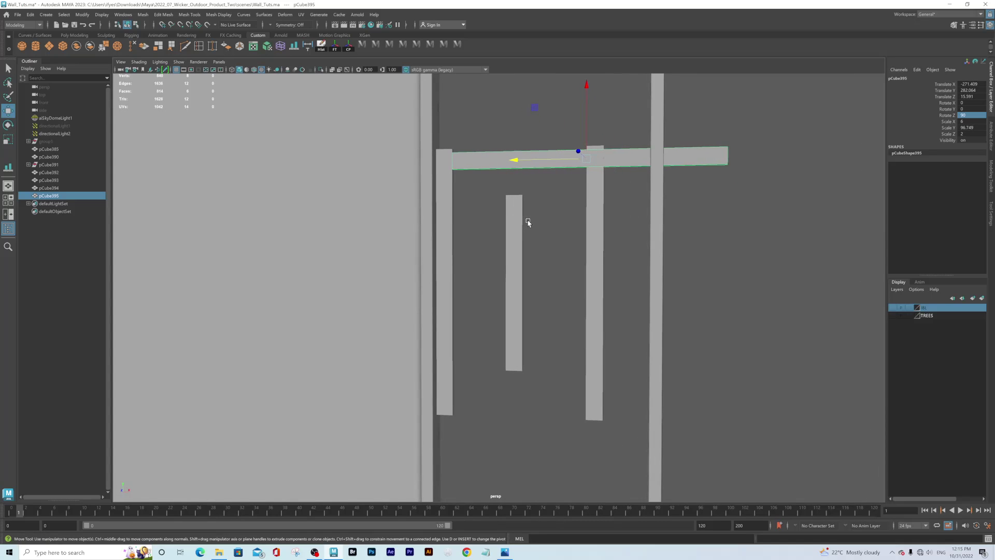
# Raise the horizontal bar to about Y 283.2 so it lines up with the tops of the vertical bars
pyautogui.keyDown('alt'); pyautogui.moveTo(564, 192); pyautogui.dragTo(553, 271, button='middle'); pyautogui.keyUp('alt')
pyautogui.keyDown('alt'); pyautogui.moveTo(553, 271); pyautogui.dragTo(566, 275, button='right'); pyautogui.keyUp('alt')
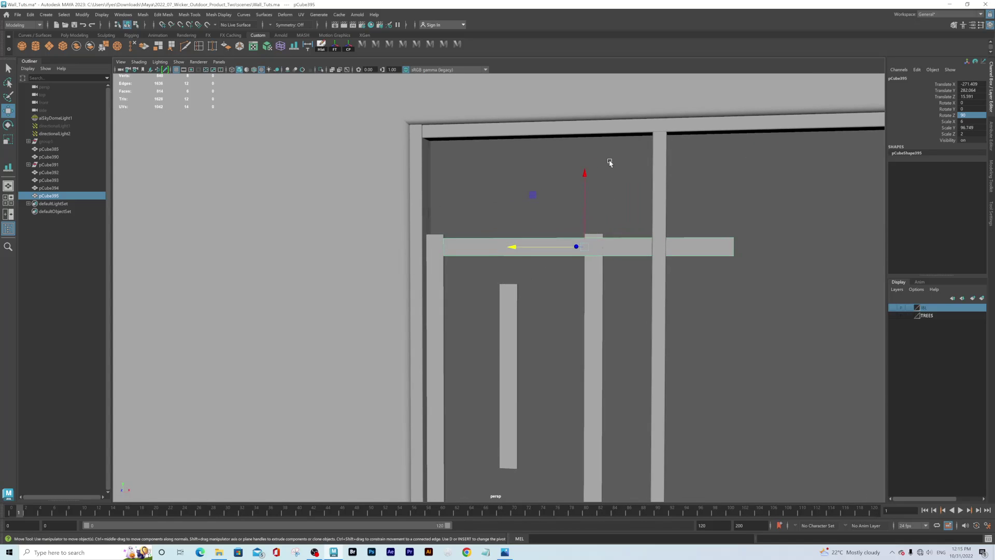
pyautogui.moveTo(585, 174); pyautogui.dragTo(584, 171)
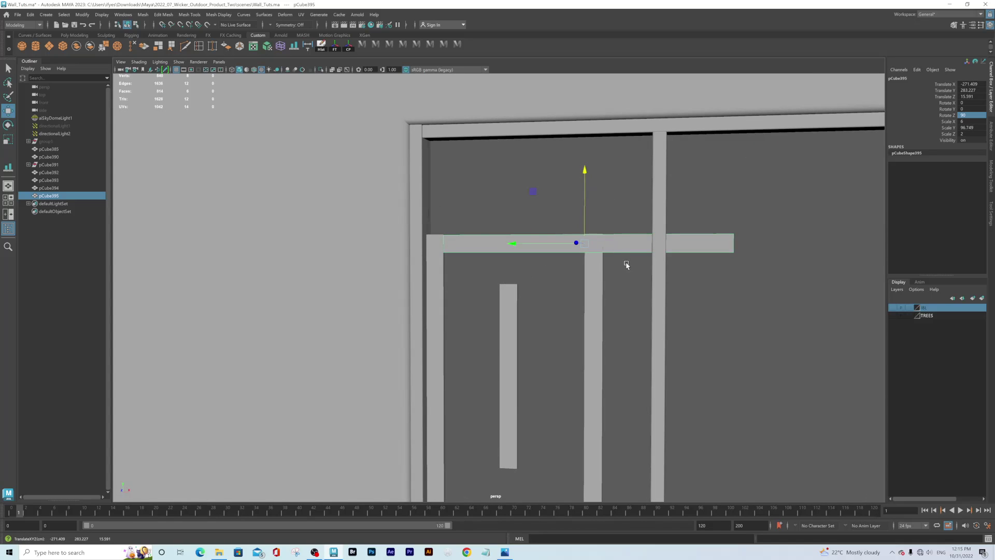
# Shorten the horizontal bar by moving its right-end vertices in to the inner edge of the right thin bar
pyautogui.keyDown('alt'); pyautogui.moveTo(627, 265); pyautogui.dragTo(492, 211, button='right'); pyautogui.keyUp('alt')
pyautogui.moveTo(579, 263); pyautogui.dragTo(555, 261, button='right')
pyautogui.moveTo(609, 237); pyautogui.dragTo(654, 291)
pyautogui.moveTo(569, 263); pyautogui.dragTo(480, 265)
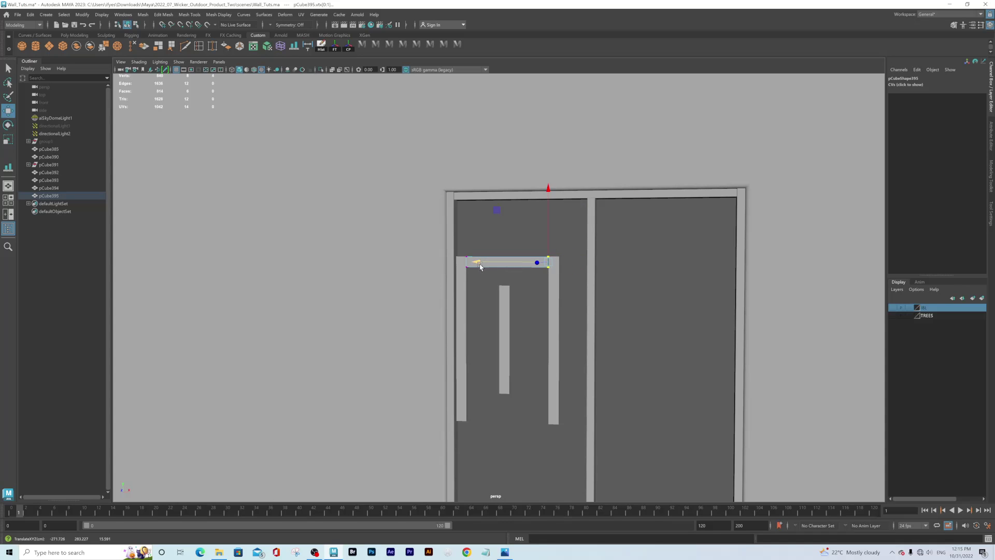
# In the front view, fine-tune the horizontal bar's right-end vertices so they sit flush against the right thin bar
pyautogui.press('space')
pyautogui.press('space')
pyautogui.keyDown('alt'); pyautogui.moveTo(357, 420); pyautogui.dragTo(524, 274, button='middle'); pyautogui.keyUp('alt')
pyautogui.scroll(-2, 448, 365)
pyautogui.keyDown('alt'); pyautogui.moveTo(447, 365); pyautogui.dragTo(549, 192, button='middle'); pyautogui.keyUp('alt')
pyautogui.scroll(3, 550, 212)
pyautogui.keyDown('alt'); pyautogui.moveTo(642, 236); pyautogui.dragTo(615, 317, button='middle'); pyautogui.keyUp('alt')
pyautogui.scroll(4, 614, 317)
pyautogui.scroll(1, 514, 299)
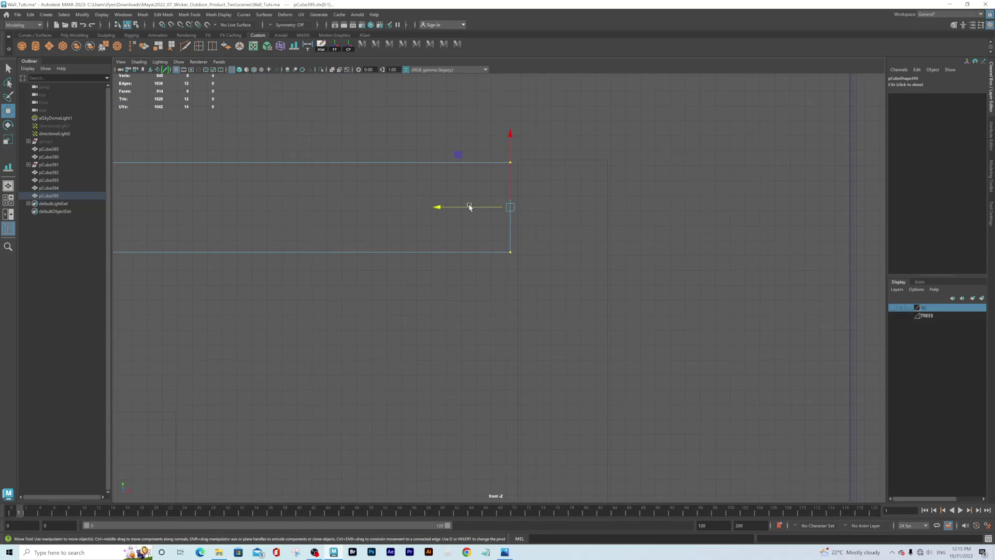
pyautogui.moveTo(438, 207); pyautogui.dragTo(446, 209)
# Shift the horizontal bar's left-end vertices slightly to meet the inner edge of the left thin bar
pyautogui.keyDown('alt'); pyautogui.moveTo(244, 229); pyautogui.dragTo(686, 269, button='middle'); pyautogui.keyUp('alt')
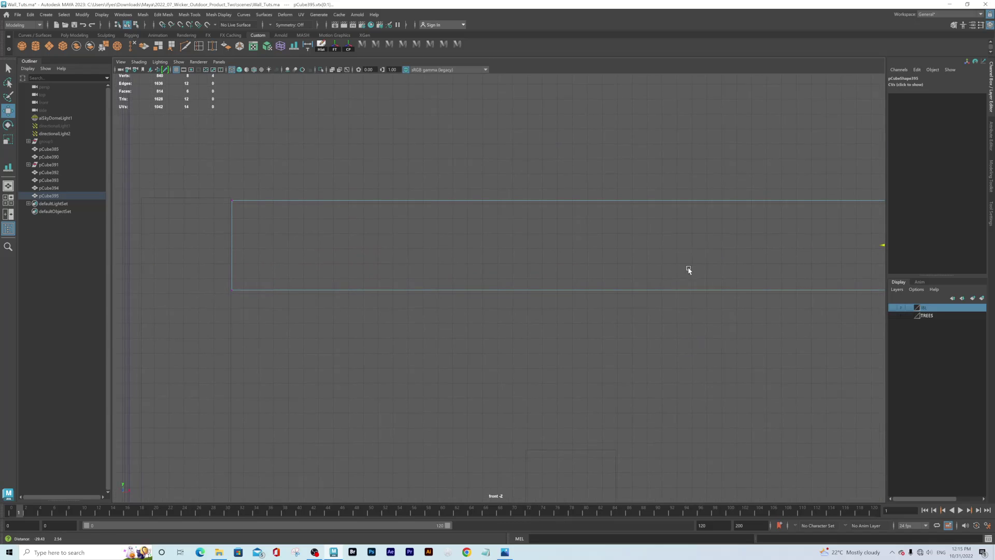
pyautogui.moveTo(215, 175); pyautogui.dragTo(265, 286)
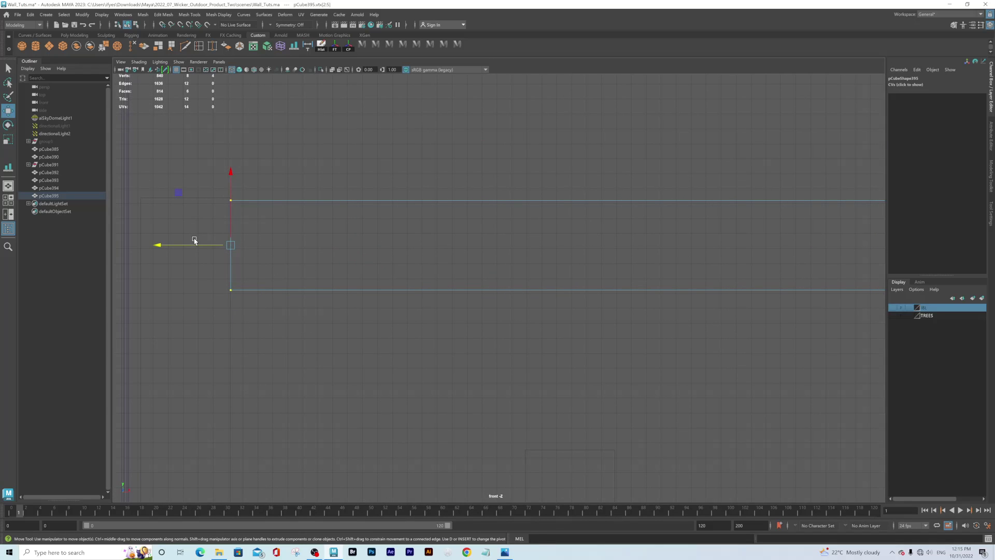
pyautogui.scroll(-3, 473, 227)
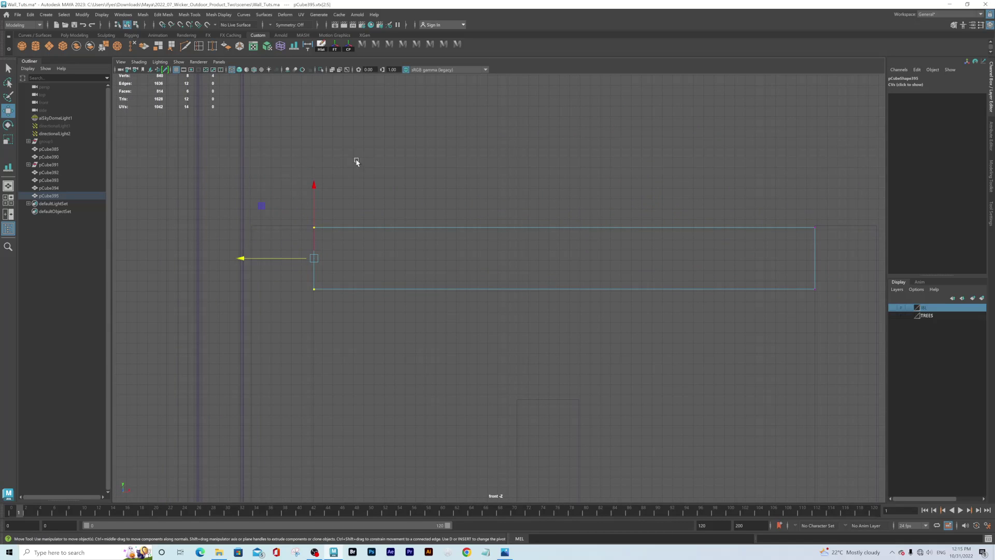
# Nudge all vertices of the horizontal bar up to align its top edge with the vertical bars, and return to object selection
pyautogui.moveTo(839, 200); pyautogui.dragTo(297, 336)
pyautogui.keyDown('alt'); pyautogui.moveTo(291, 215); pyautogui.dragTo(338, 253, button='middle'); pyautogui.keyUp('alt')
pyautogui.keyDown('alt'); pyautogui.moveTo(337, 254); pyautogui.dragTo(644, 344, button='right'); pyautogui.keyUp('alt')
pyautogui.moveTo(731, 233); pyautogui.dragTo(730, 229)
pyautogui.moveTo(607, 271)
pyautogui.keyDown('alt'); pyautogui.mouseDown(button='right')
pyautogui.moveTo(528, 287)
pyautogui.moveTo(215, 262)
pyautogui.mouseUp(button='right'); pyautogui.keyUp('alt')
pyautogui.keyDown('alt'); pyautogui.moveTo(600, 298); pyautogui.dragTo(307, 293, button='right'); pyautogui.keyUp('alt')
pyautogui.keyDown('alt'); pyautogui.moveTo(551, 341); pyautogui.dragTo(404, 147, button='middle'); pyautogui.keyUp('alt')
pyautogui.press('F8')
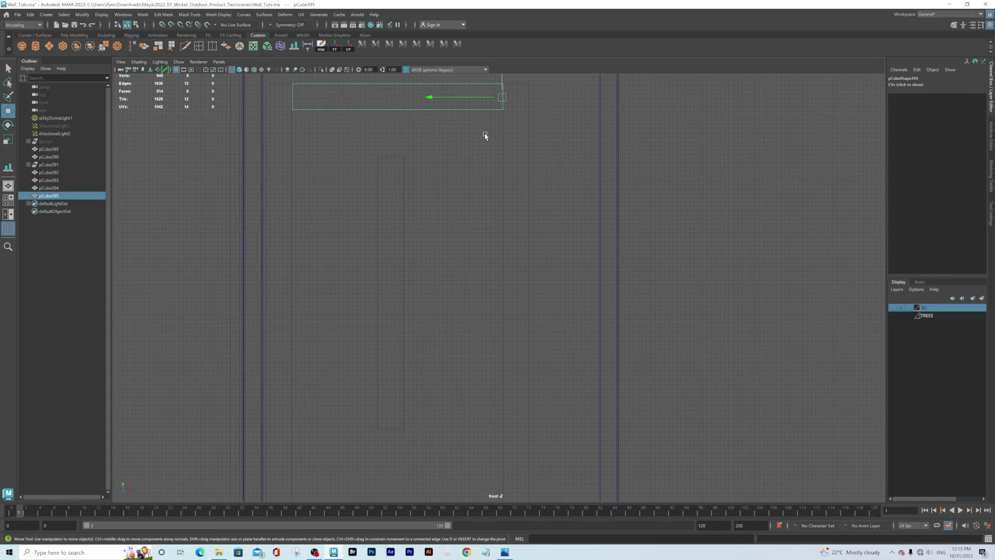
# Duplicate the top horizontal bar and move the copy down to about Y 192.5, flush with the vertical bars' lower ends
pyautogui.keyDown('alt'); pyautogui.moveTo(482, 129); pyautogui.dragTo(485, 247, button='middle'); pyautogui.keyUp('alt')
pyautogui.hotkey('ctrl', 'd')
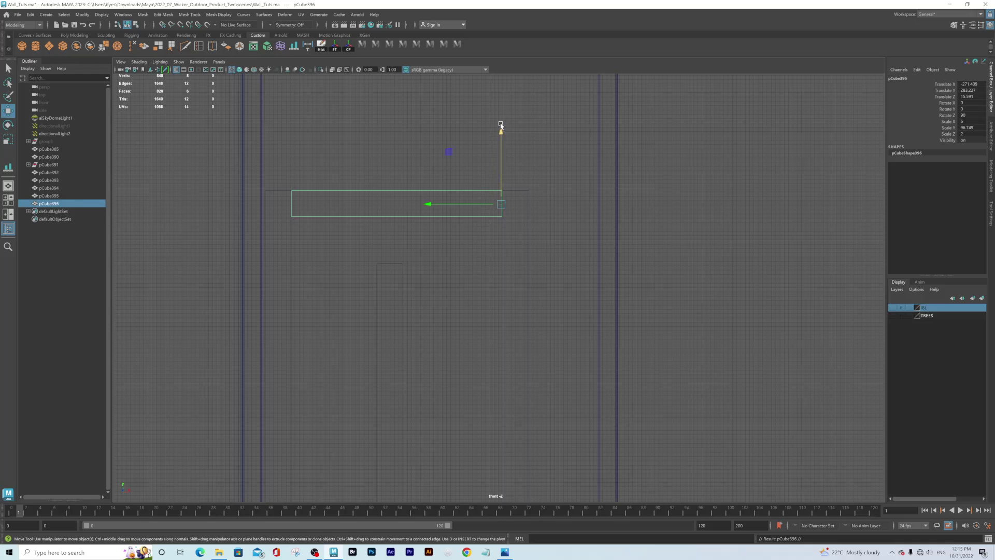
pyautogui.moveTo(501, 132); pyautogui.dragTo(502, 349)
pyautogui.keyDown('alt'); pyautogui.moveTo(501, 350); pyautogui.dragTo(507, 166, button='middle'); pyautogui.keyUp('alt')
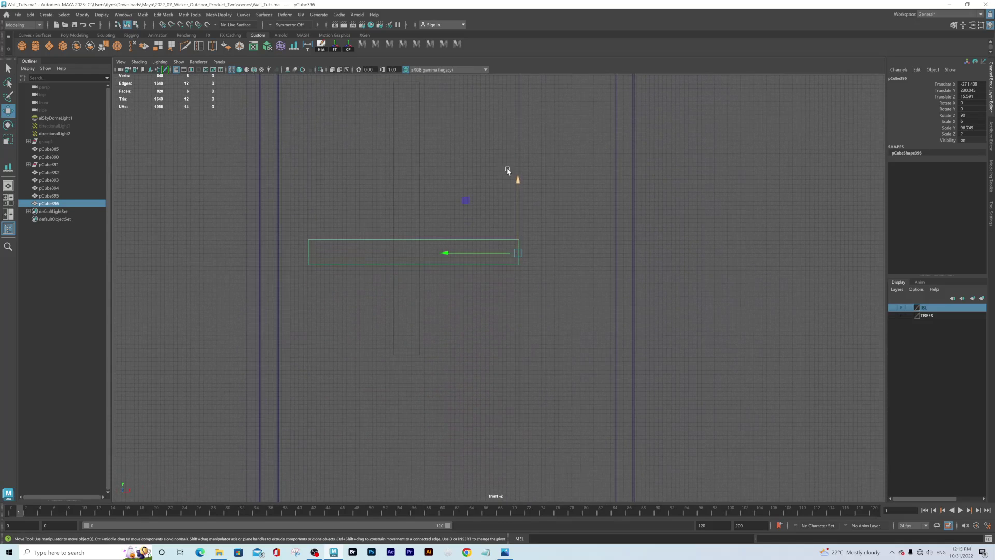
pyautogui.moveTo(518, 179); pyautogui.dragTo(508, 342)
pyautogui.keyDown('alt'); pyautogui.moveTo(467, 349); pyautogui.dragTo(482, 216, button='middle'); pyautogui.keyUp('alt')
pyautogui.keyDown('alt'); pyautogui.moveTo(483, 215); pyautogui.dragTo(706, 387, button='right'); pyautogui.keyUp('alt')
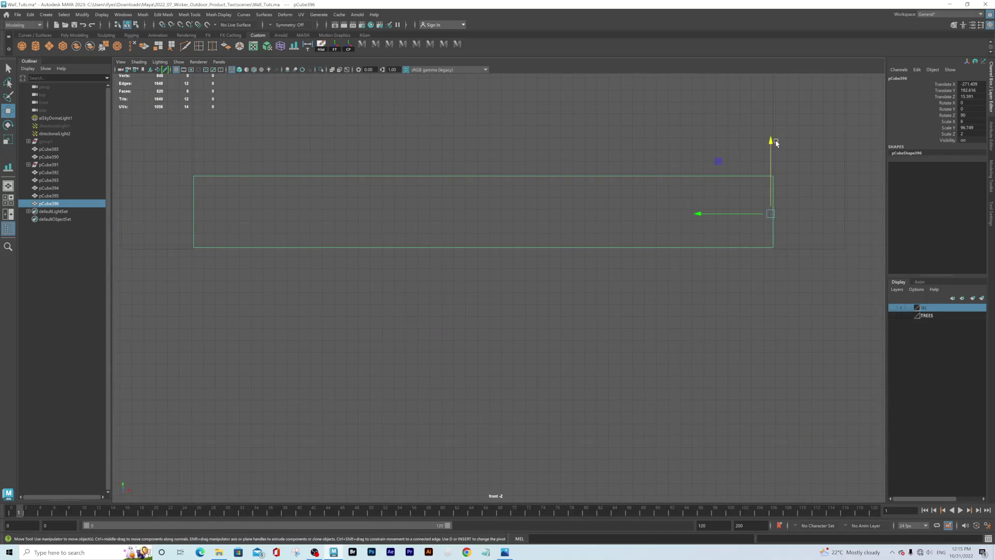
pyautogui.moveTo(770, 141); pyautogui.dragTo(771, 141)
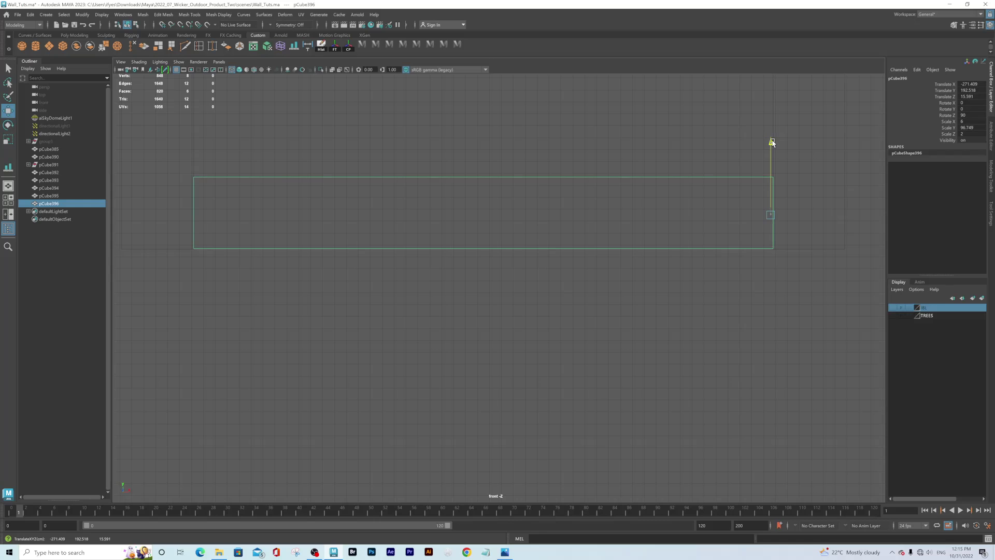
pyautogui.scroll(-8, 395, 222)
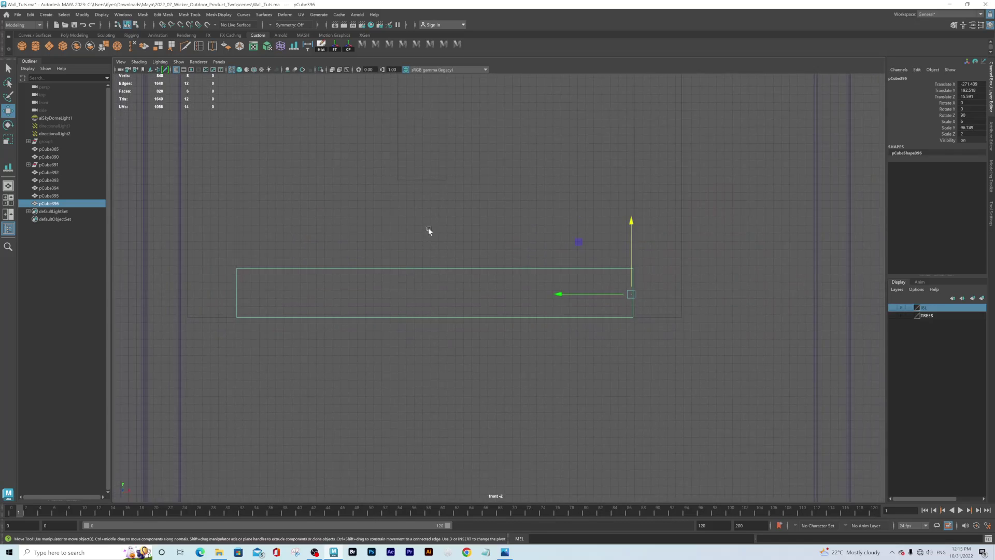
# Combine the four outer bars, leaving out the middle one, into a single frame mesh and delete its history
pyautogui.press('space')
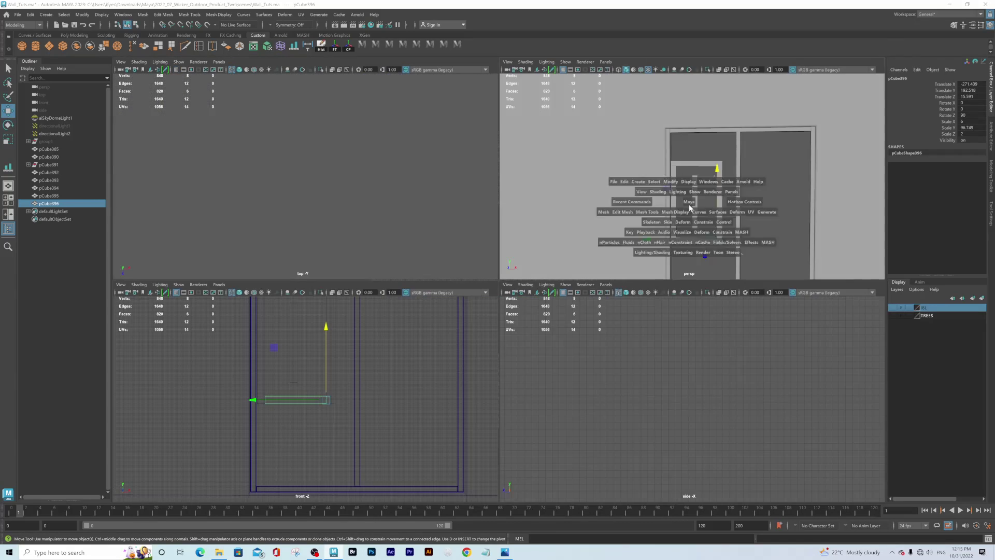
pyautogui.press('space')
pyautogui.scroll(5, 546, 242)
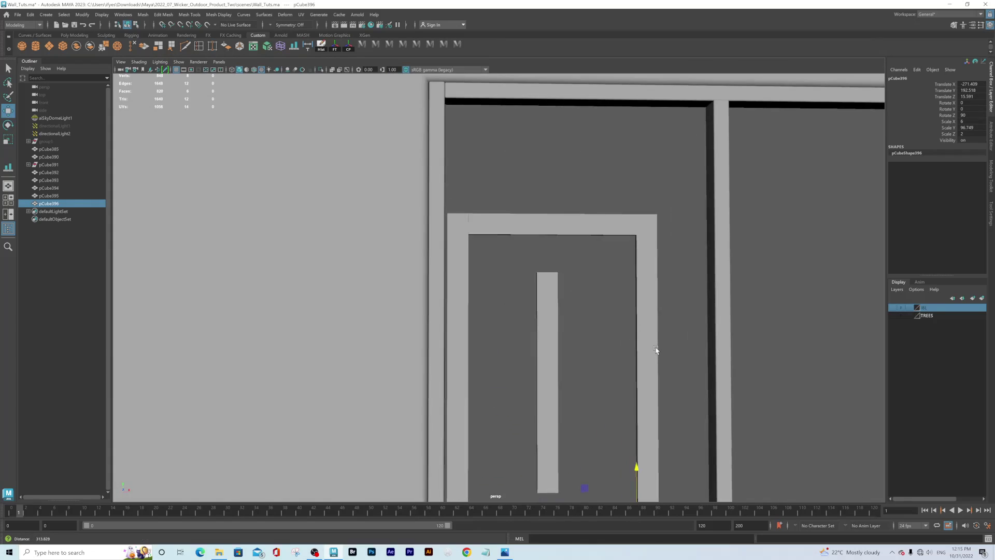
pyautogui.keyDown('alt'); pyautogui.moveTo(656, 349); pyautogui.dragTo(585, 255, button='middle'); pyautogui.keyUp('alt')
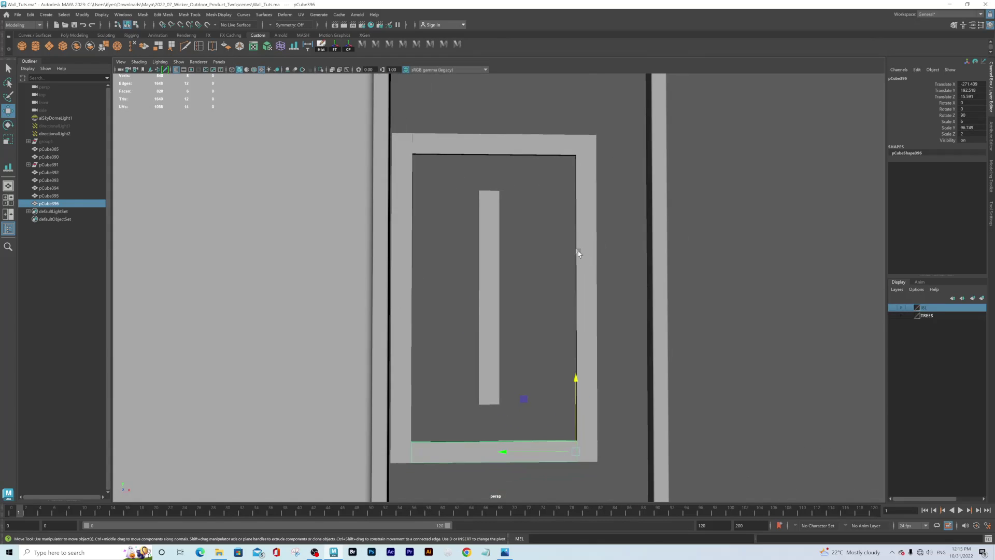
pyautogui.scroll(-3, 584, 256)
pyautogui.click(572, 214)
pyautogui.keyDown('shift'); pyautogui.click(512, 170); pyautogui.keyUp('shift')
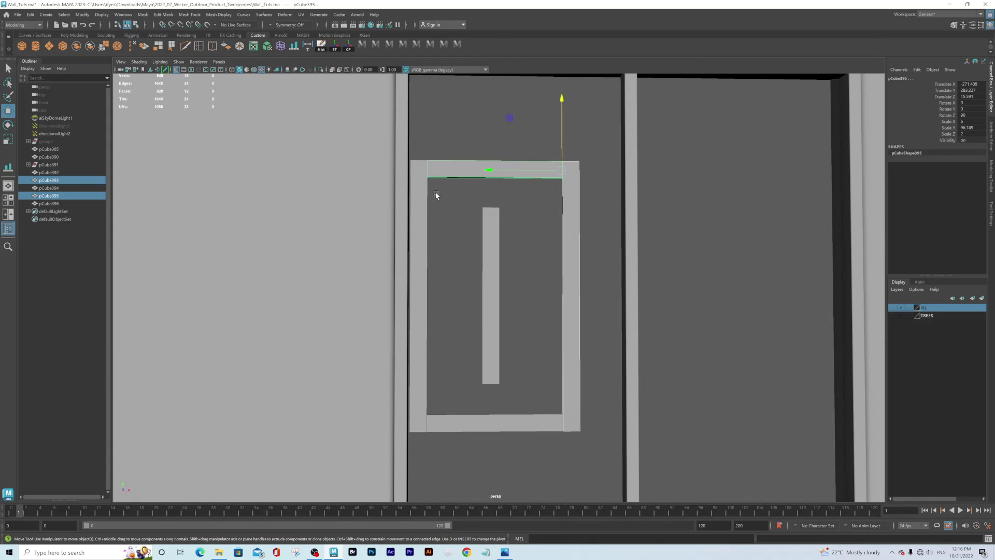
pyautogui.keyDown('shift'); pyautogui.click(423, 207); pyautogui.keyUp('shift')
pyautogui.keyDown('shift'); pyautogui.click(464, 421); pyautogui.keyUp('shift')
pyautogui.keyDown('alt'); pyautogui.moveTo(464, 420); pyautogui.dragTo(517, 285); pyautogui.keyUp('alt')
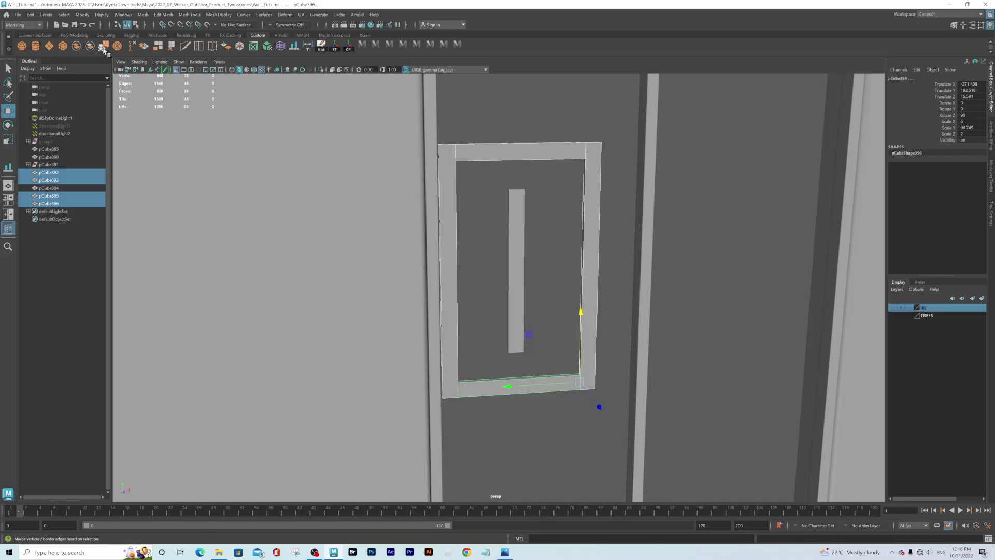
pyautogui.click(80, 46)
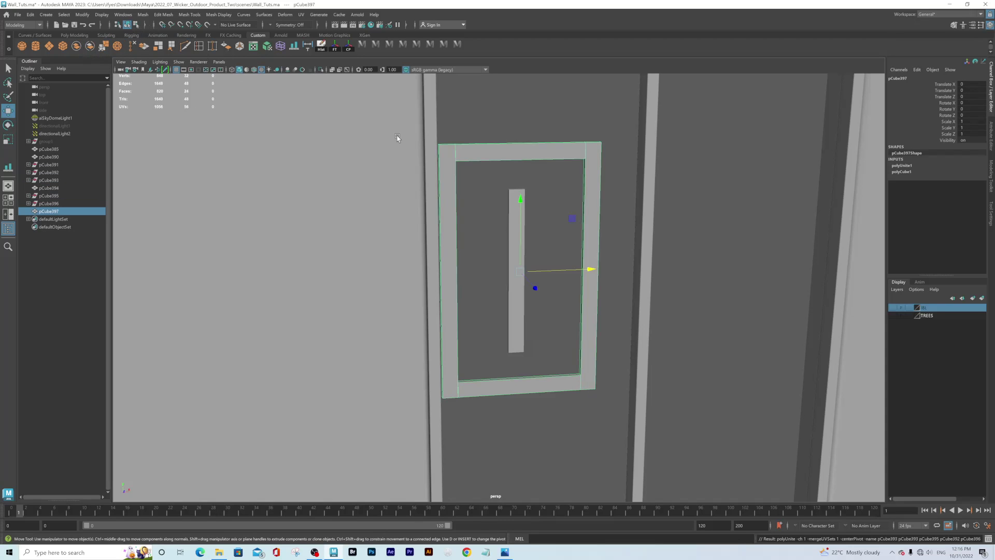
pyautogui.click(321, 46)
# Delete the four back faces of the small combined frame and return to object selection
pyautogui.keyDown('alt'); pyautogui.moveTo(542, 251); pyautogui.dragTo(445, 212); pyautogui.keyUp('alt')
pyautogui.rightClick(418, 164)
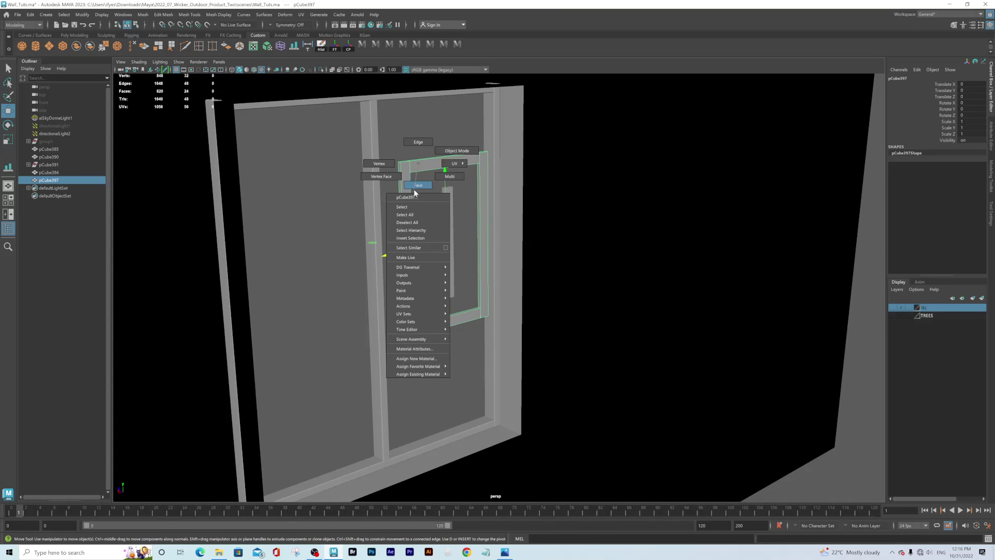
pyautogui.moveTo(414, 191); pyautogui.dragTo(415, 190, button='right')
pyautogui.click(424, 167)
pyautogui.keyDown('shift'); pyautogui.click(408, 190); pyautogui.keyUp('shift')
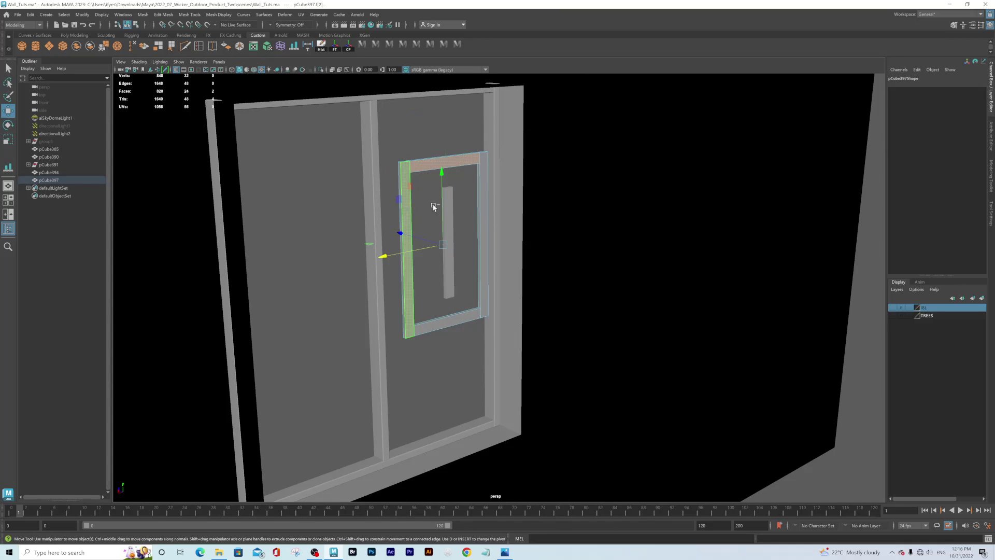
pyautogui.keyDown('shift'); pyautogui.click(484, 185); pyautogui.keyUp('shift')
pyautogui.keyDown('shift'); pyautogui.click(463, 319); pyautogui.keyUp('shift')
pyautogui.press('Delete')
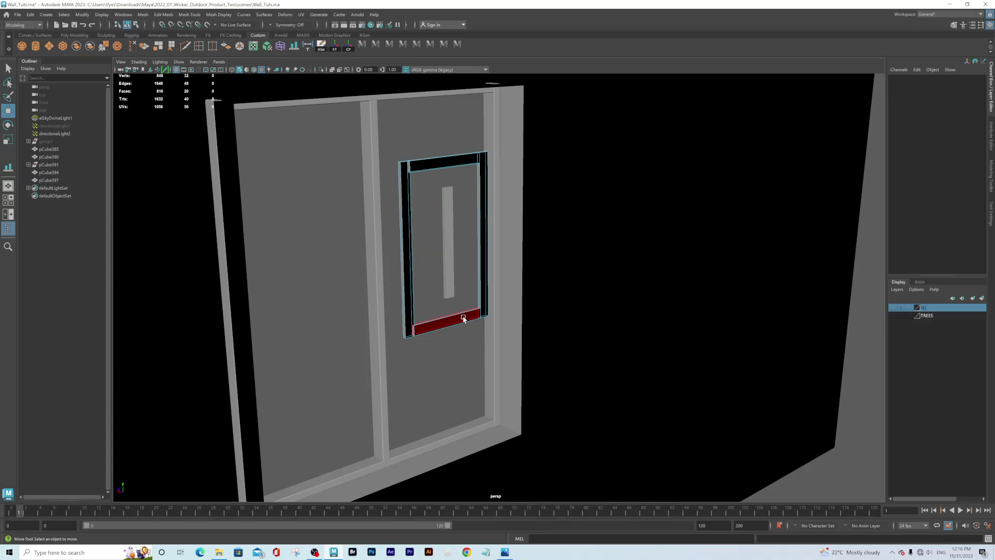
pyautogui.moveTo(402, 201); pyautogui.dragTo(432, 186, button='right')
# Bevel the small combined frame with a fraction of 0.1
pyautogui.keyDown('alt'); pyautogui.moveTo(431, 185); pyautogui.dragTo(473, 232); pyautogui.keyUp('alt')
pyautogui.keyDown('alt'); pyautogui.moveTo(473, 231); pyautogui.dragTo(555, 264, button='right'); pyautogui.keyUp('alt')
pyautogui.keyDown('alt'); pyautogui.moveTo(555, 264); pyautogui.dragTo(570, 244); pyautogui.keyUp('alt')
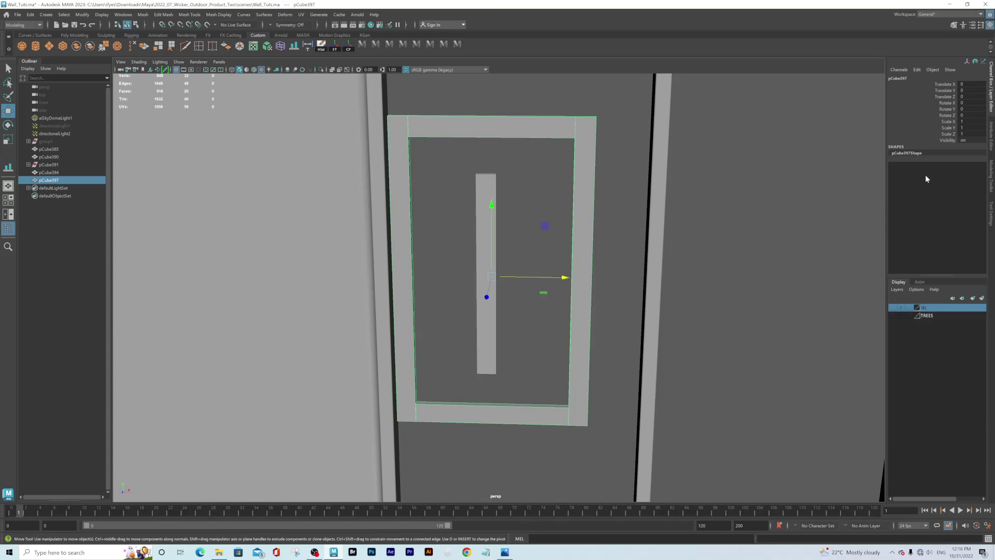
pyautogui.click(991, 181)
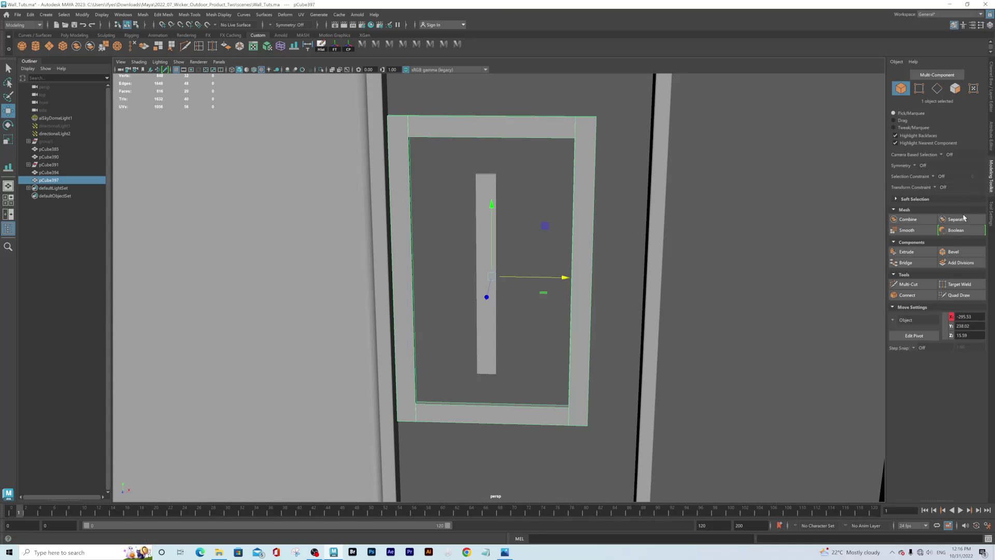
pyautogui.click(955, 252)
pyautogui.click(731, 298)
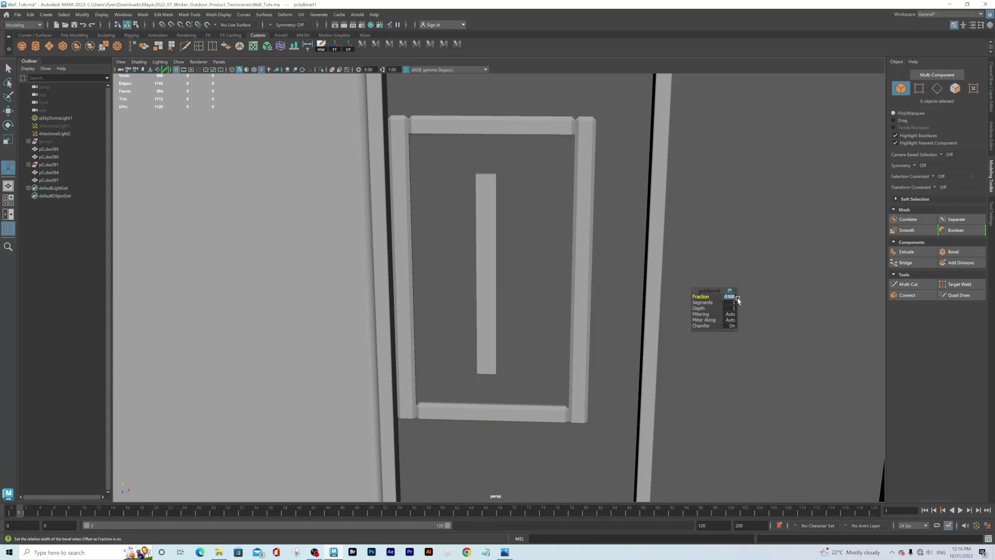
pyautogui.press('Return')
# Widen the middle bar inside the small frame to an X scale of about 45.6, reaching the frame's left inner edge
pyautogui.keyDown('alt'); pyautogui.moveTo(539, 193); pyautogui.dragTo(497, 215); pyautogui.keyUp('alt')
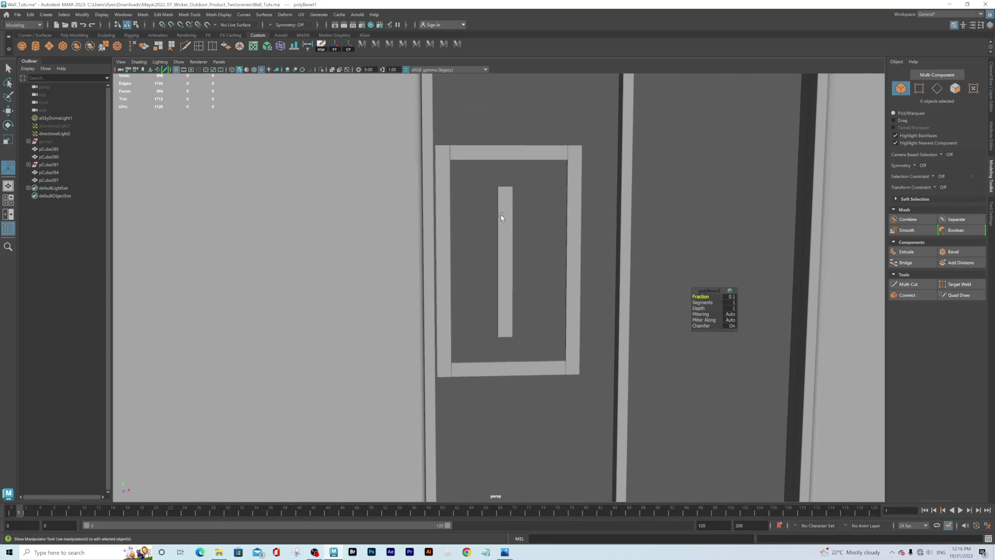
pyautogui.click(507, 246)
pyautogui.press('r')
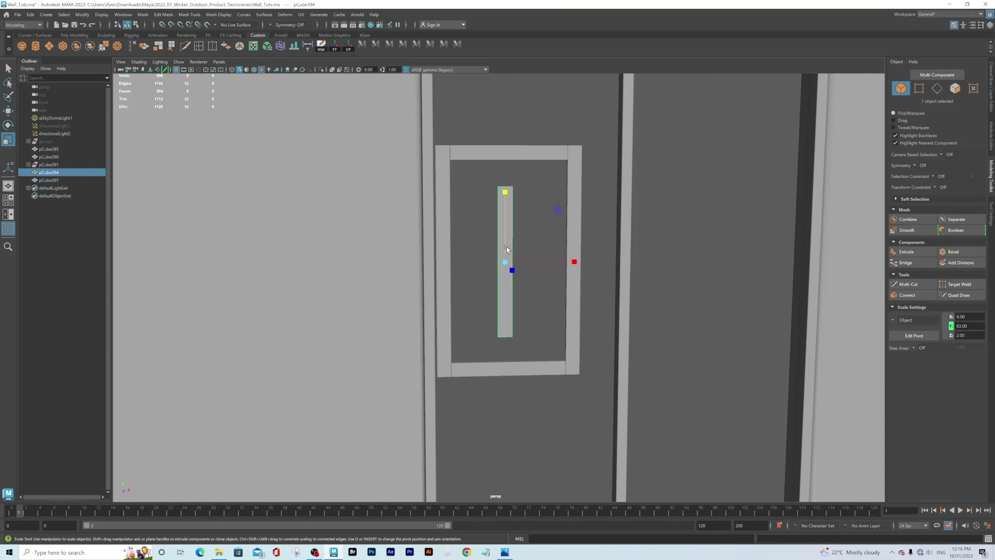
pyautogui.moveTo(571, 265); pyautogui.dragTo(793, 273)
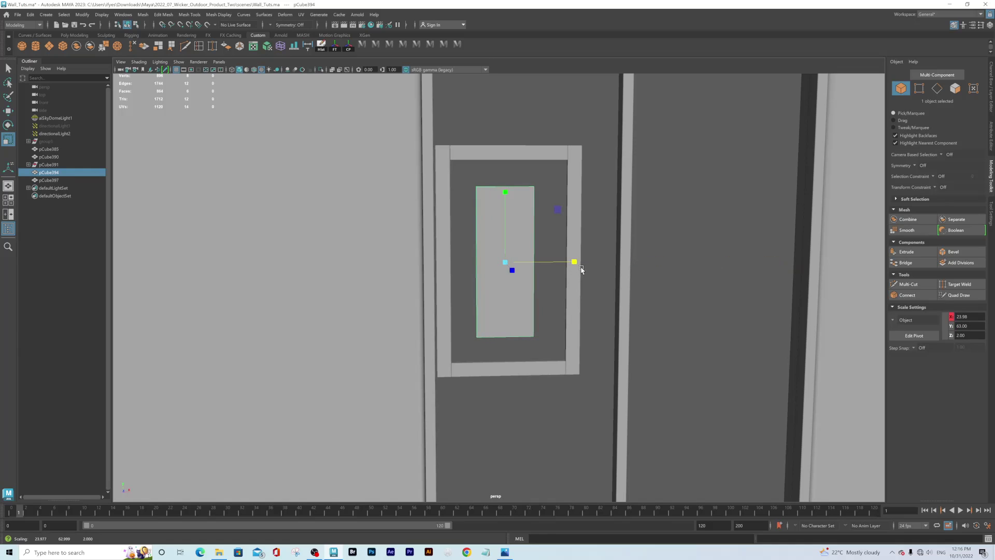
pyautogui.moveTo(582, 265); pyautogui.dragTo(638, 275)
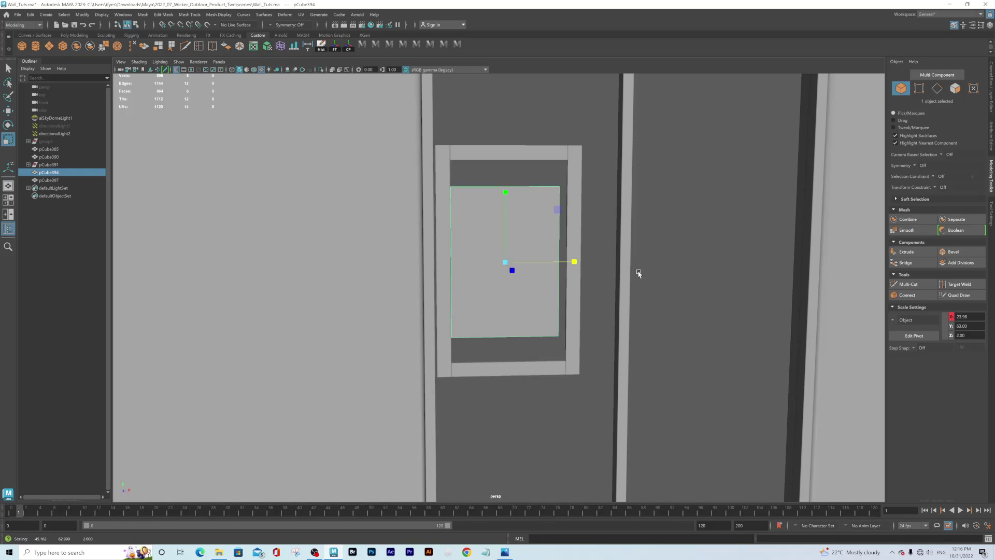
pyautogui.press('space')
pyautogui.press('space')
pyautogui.keyDown('alt'); pyautogui.moveTo(452, 265); pyautogui.dragTo(492, 375, button='middle'); pyautogui.keyUp('alt')
pyautogui.keyDown('alt'); pyautogui.moveTo(500, 291); pyautogui.dragTo(613, 306, button='right'); pyautogui.keyUp('alt')
pyautogui.moveTo(600, 284); pyautogui.dragTo(604, 270)
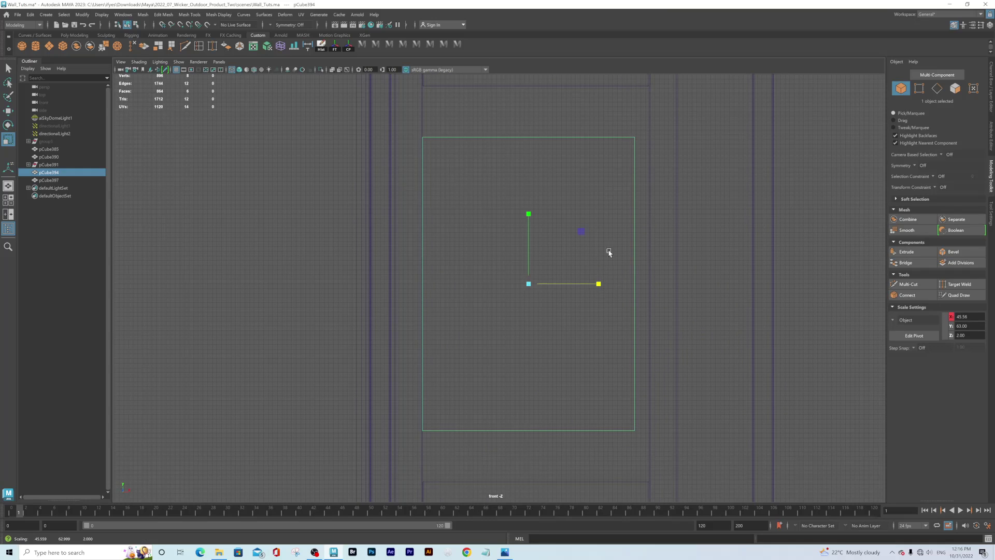
# Move the panel's right-side vertices out to the frame's right inner edge, at about X -270.9
pyautogui.moveTo(621, 136); pyautogui.dragTo(606, 119, button='right')
pyautogui.moveTo(608, 126); pyautogui.dragTo(682, 451)
pyautogui.press('w')
pyautogui.moveTo(704, 289); pyautogui.dragTo(725, 286)
pyautogui.press('super')
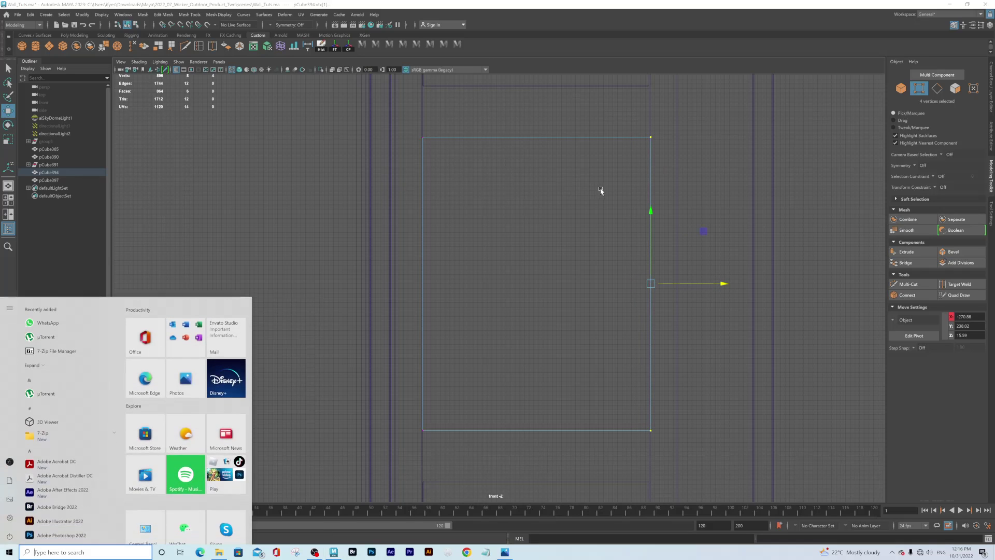
pyautogui.press('super')
# Raise the panel's top vertices to the lower edge of the frame's top bar
pyautogui.keyDown('alt'); pyautogui.moveTo(592, 213); pyautogui.dragTo(569, 238, button='middle'); pyautogui.keyUp('alt')
pyautogui.moveTo(378, 144); pyautogui.dragTo(669, 224)
pyautogui.keyDown('alt'); pyautogui.moveTo(628, 196); pyautogui.dragTo(631, 275, button='middle'); pyautogui.keyUp('alt')
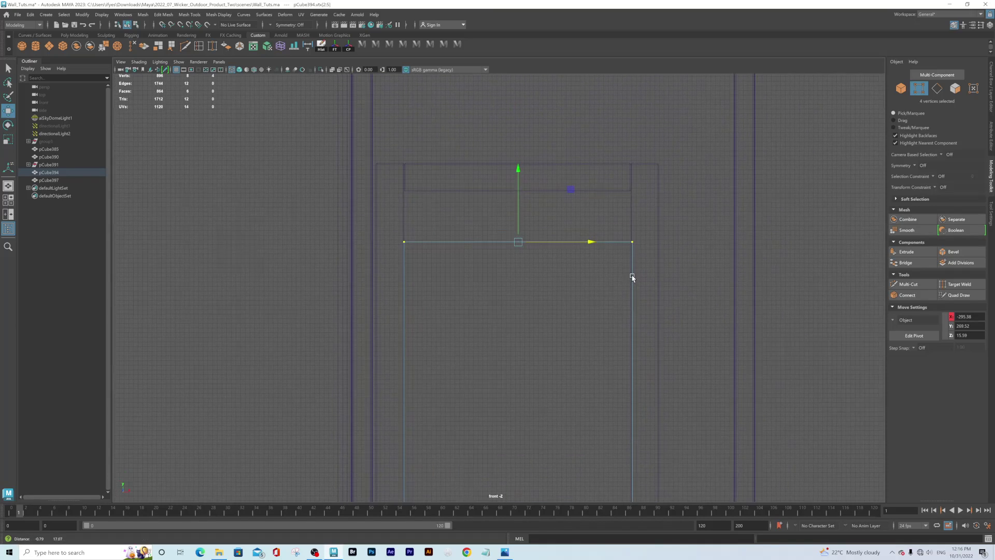
pyautogui.moveTo(519, 172); pyautogui.dragTo(520, 119)
# Lower the panel's bottom vertices to the upper edge of the frame's bottom bar, and return to object selection in perspective
pyautogui.keyDown('alt'); pyautogui.moveTo(573, 391); pyautogui.dragTo(583, 212, button='middle'); pyautogui.keyUp('alt')
pyautogui.keyDown('alt'); pyautogui.moveTo(584, 212); pyautogui.dragTo(513, 211, button='right'); pyautogui.keyUp('alt')
pyautogui.moveTo(406, 285); pyautogui.dragTo(670, 337)
pyautogui.keyDown('alt'); pyautogui.moveTo(535, 238); pyautogui.dragTo(543, 162, button='middle'); pyautogui.keyUp('alt')
pyautogui.moveTo(543, 162); pyautogui.dragTo(539, 211)
pyautogui.keyDown('alt'); pyautogui.moveTo(607, 208); pyautogui.dragTo(597, 286, button='middle'); pyautogui.keyUp('alt')
pyautogui.keyDown('alt'); pyautogui.moveTo(598, 287); pyautogui.dragTo(575, 284, button='right'); pyautogui.keyUp('alt')
pyautogui.press('space')
pyautogui.press('space')
pyautogui.moveTo(520, 191); pyautogui.dragTo(599, 210, button='right')
# Delete the back face of the panel inside the small frame and select the panel as an object
pyautogui.keyDown('alt'); pyautogui.moveTo(560, 267); pyautogui.dragTo(477, 259); pyautogui.keyUp('alt')
pyautogui.moveTo(441, 175); pyautogui.dragTo(442, 198, button='right')
pyautogui.click(437, 211)
pyautogui.press('Delete')
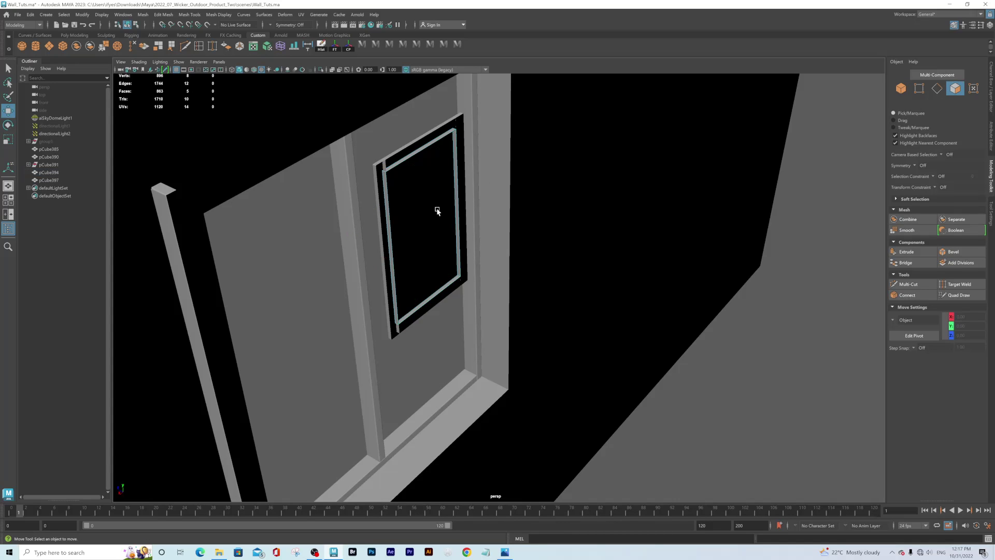
pyautogui.keyDown('alt'); pyautogui.moveTo(400, 204); pyautogui.dragTo(484, 213); pyautogui.keyUp('alt')
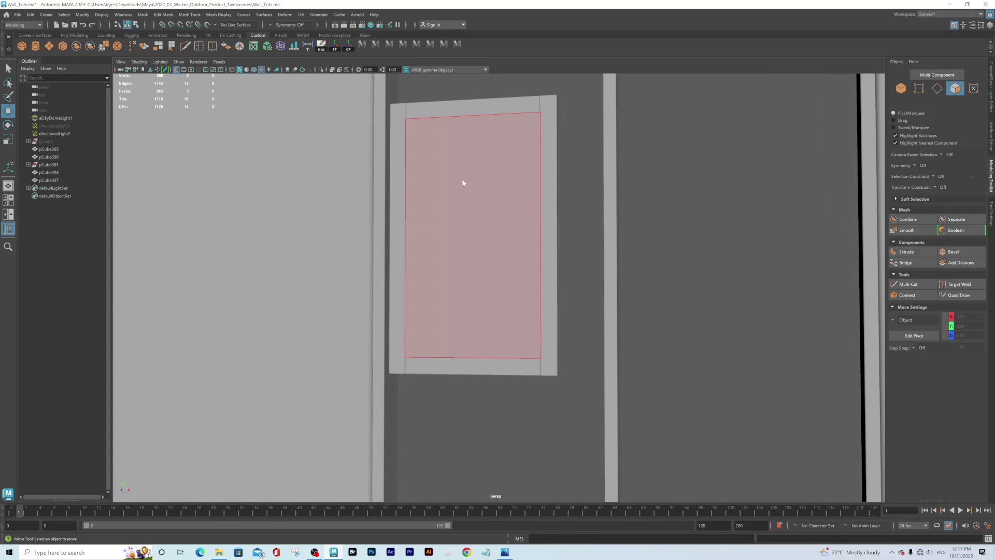
pyautogui.moveTo(505, 207); pyautogui.dragTo(522, 189, button='right')
pyautogui.keyDown('alt'); pyautogui.moveTo(519, 202); pyautogui.dragTo(480, 238, button='right'); pyautogui.keyUp('alt')
pyautogui.keyDown('alt'); pyautogui.moveTo(434, 228); pyautogui.dragTo(454, 244); pyautogui.keyUp('alt')
pyautogui.keyDown('alt'); pyautogui.moveTo(454, 244); pyautogui.dragTo(516, 270, button='right'); pyautogui.keyUp('alt')
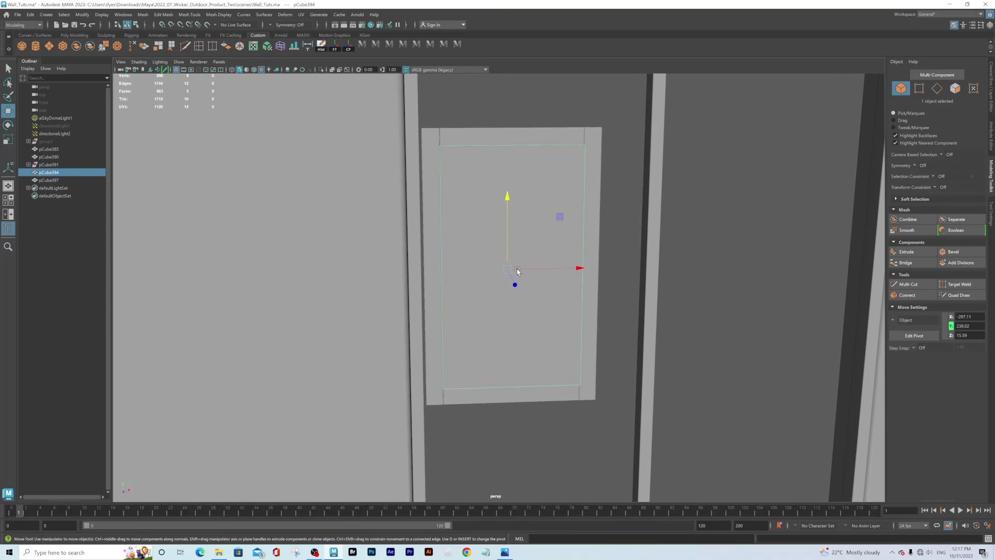
# Extrude the front face of the panel inside the small frame with an offset of 3
pyautogui.keyDown('alt'); pyautogui.moveTo(521, 275); pyautogui.dragTo(537, 179); pyautogui.keyUp('alt')
pyautogui.moveTo(534, 164); pyautogui.dragTo(533, 182, button='right')
pyautogui.click(534, 187)
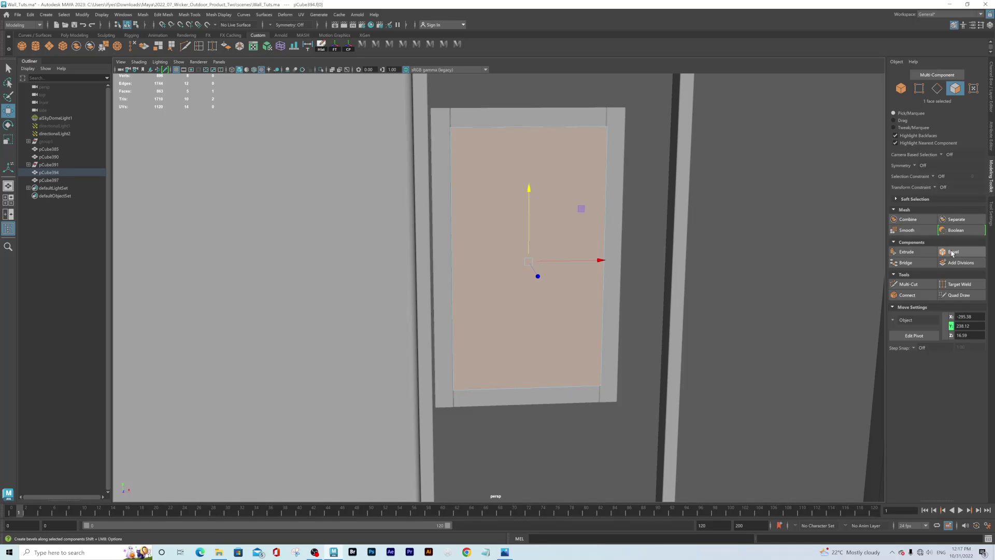
pyautogui.click(906, 252)
pyautogui.moveTo(700, 309); pyautogui.dragTo(704, 310)
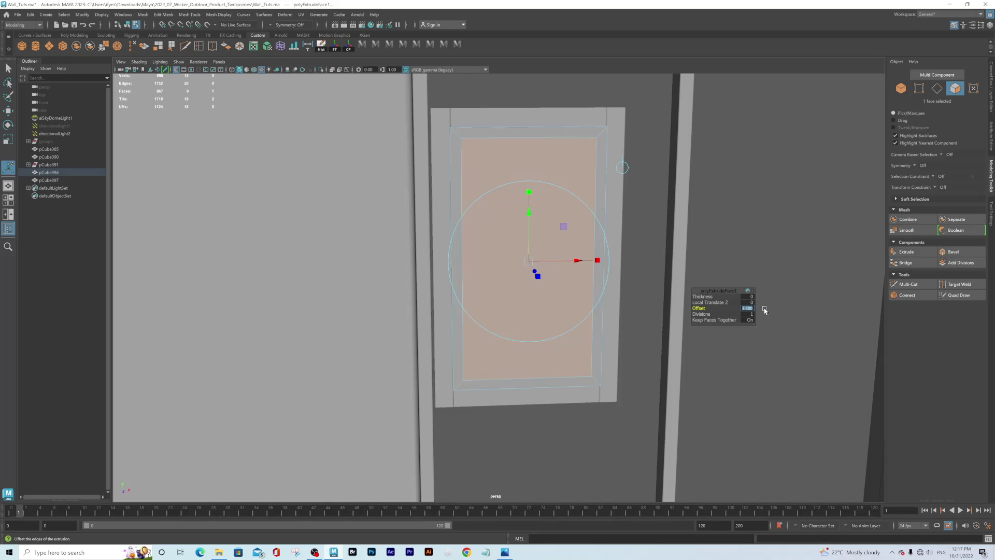
# Pull the extruded inner face outward by about 1.78 along its local Z
pyautogui.scroll(-3, 542, 289)
pyautogui.keyDown('alt'); pyautogui.moveTo(518, 282); pyautogui.dragTo(553, 309); pyautogui.keyUp('alt')
pyautogui.keyDown('alt'); pyautogui.moveTo(553, 308); pyautogui.dragTo(537, 273, button='middle'); pyautogui.keyUp('alt')
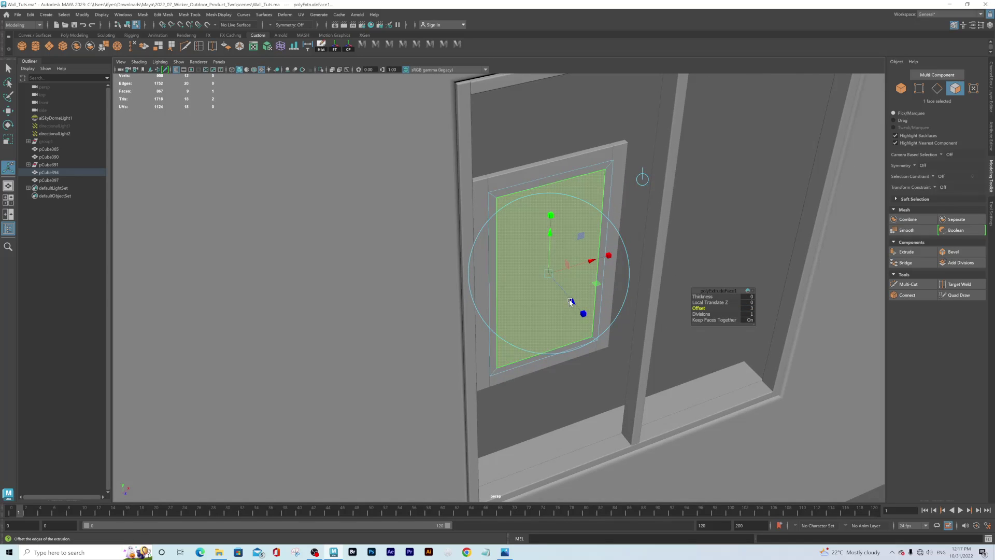
pyautogui.moveTo(570, 300); pyautogui.dragTo(573, 304)
pyautogui.keyDown('alt'); pyautogui.moveTo(514, 288); pyautogui.dragTo(614, 305); pyautogui.keyUp('alt')
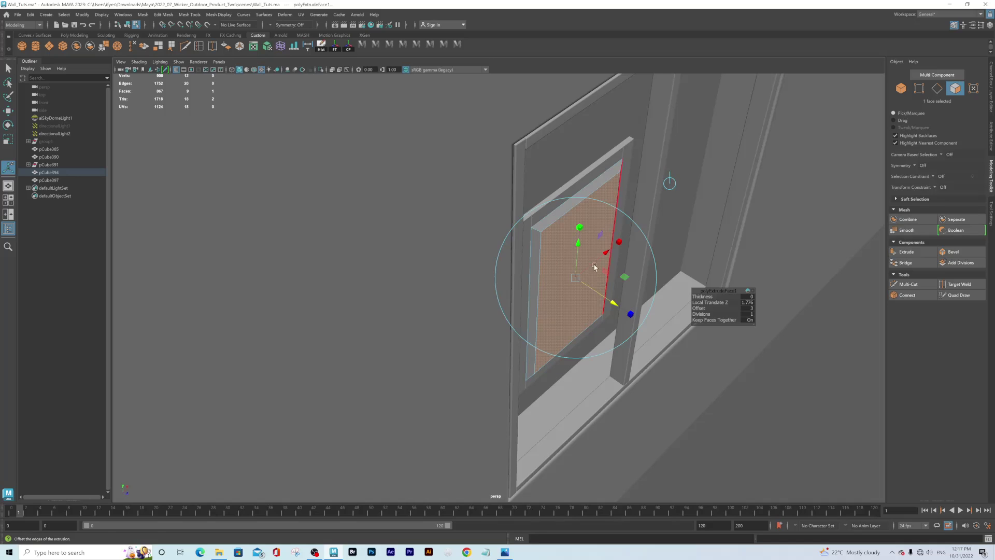
# Return to object mode and bevel the whole panel with a fraction of 0.2
pyautogui.moveTo(575, 223); pyautogui.dragTo(595, 205, button='right')
pyautogui.keyDown('alt'); pyautogui.moveTo(550, 245); pyautogui.dragTo(508, 283); pyautogui.keyUp('alt')
pyautogui.keyDown('alt'); pyautogui.moveTo(509, 238); pyautogui.dragTo(548, 297, button='middle'); pyautogui.keyUp('alt')
pyautogui.click(948, 253)
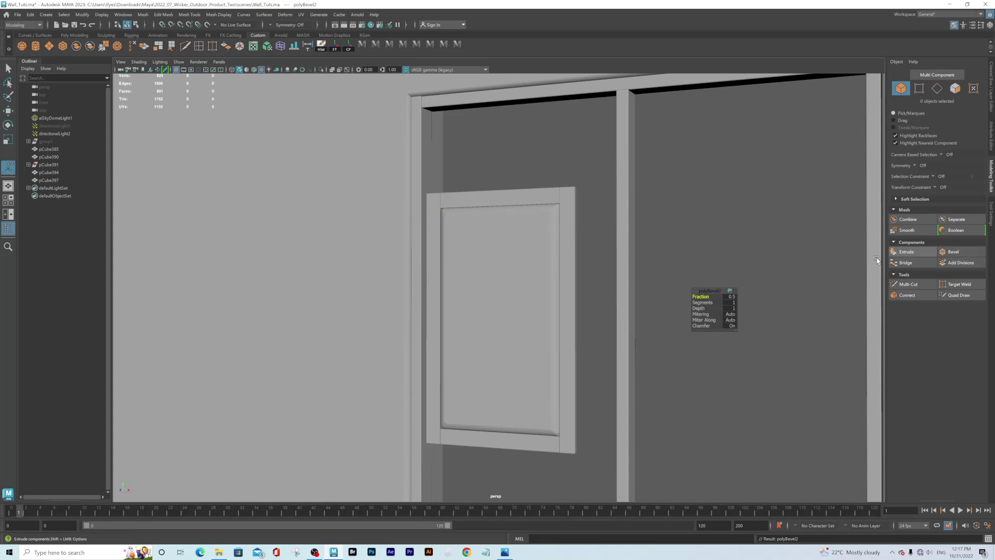
pyautogui.click(731, 298)
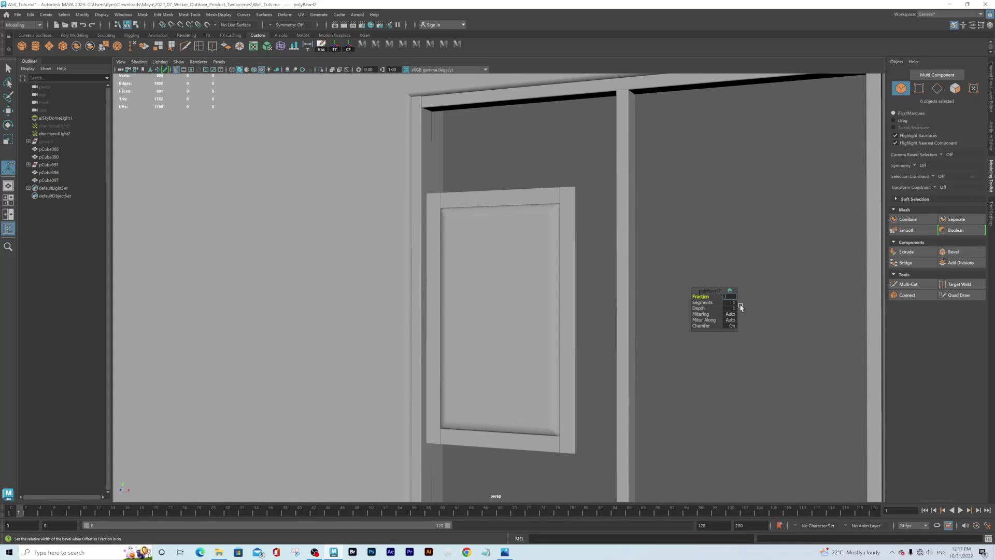
pyautogui.press('Return')
# Select the beveled panel and scale down its depth along Z
pyautogui.keyDown('alt'); pyautogui.moveTo(630, 361); pyautogui.dragTo(555, 318); pyautogui.keyUp('alt')
pyautogui.click(553, 318)
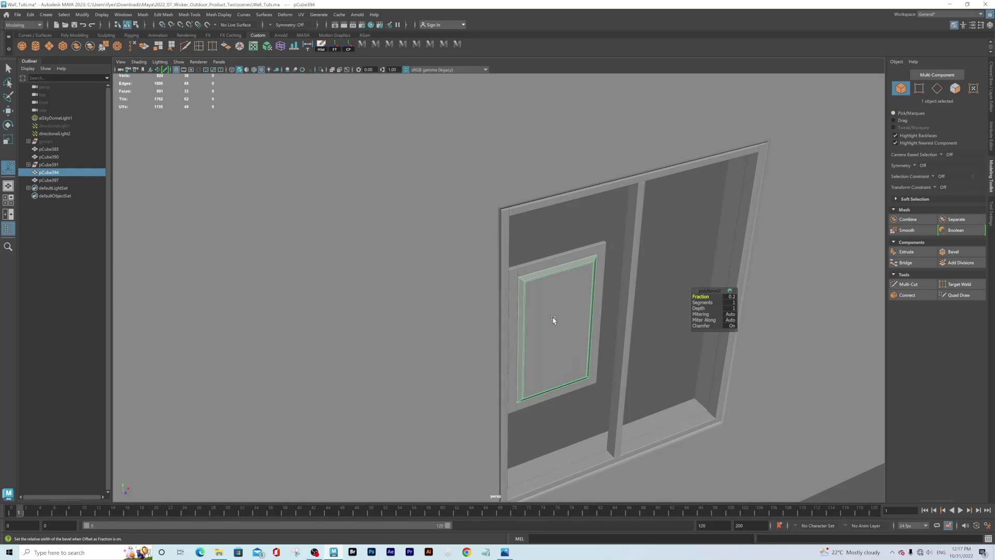
pyautogui.press('r')
pyautogui.moveTo(591, 369); pyautogui.dragTo(580, 356)
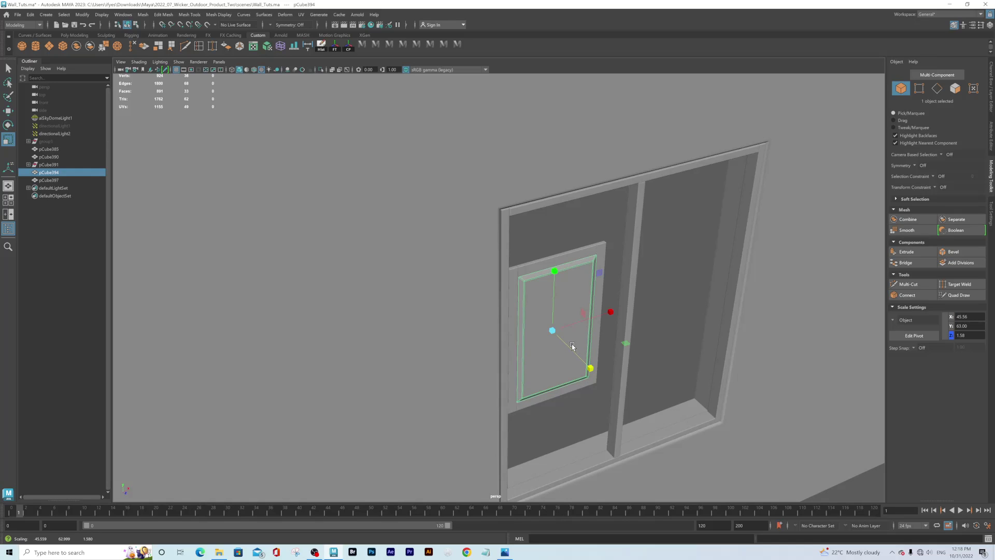
# Combine the beveled panel with its surrounding small frame into one mesh
pyautogui.keyDown('alt'); pyautogui.moveTo(577, 367); pyautogui.dragTo(542, 336); pyautogui.keyUp('alt')
pyautogui.keyDown('shift'); pyautogui.click(517, 220); pyautogui.keyUp('shift')
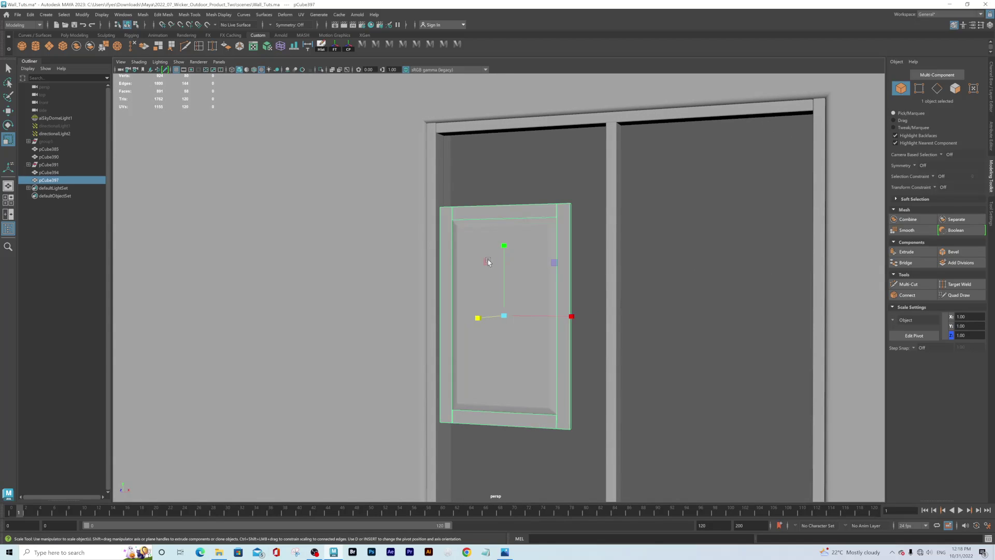
pyautogui.click(77, 47)
pyautogui.scroll(-3, 485, 302)
pyautogui.scroll(-3, 484, 302)
pyautogui.keyDown('alt'); pyautogui.moveTo(503, 298); pyautogui.dragTo(524, 306); pyautogui.keyUp('alt')
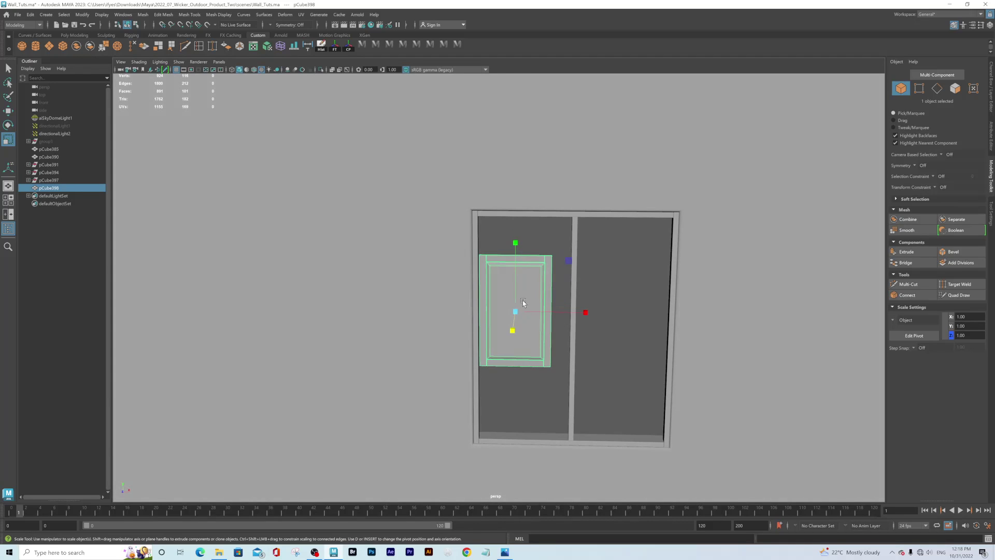
# Raise the framed panel's top vertices to the window frame's top bar and move its bottom vertices up as well
pyautogui.moveTo(535, 269); pyautogui.dragTo(465, 255, button='right')
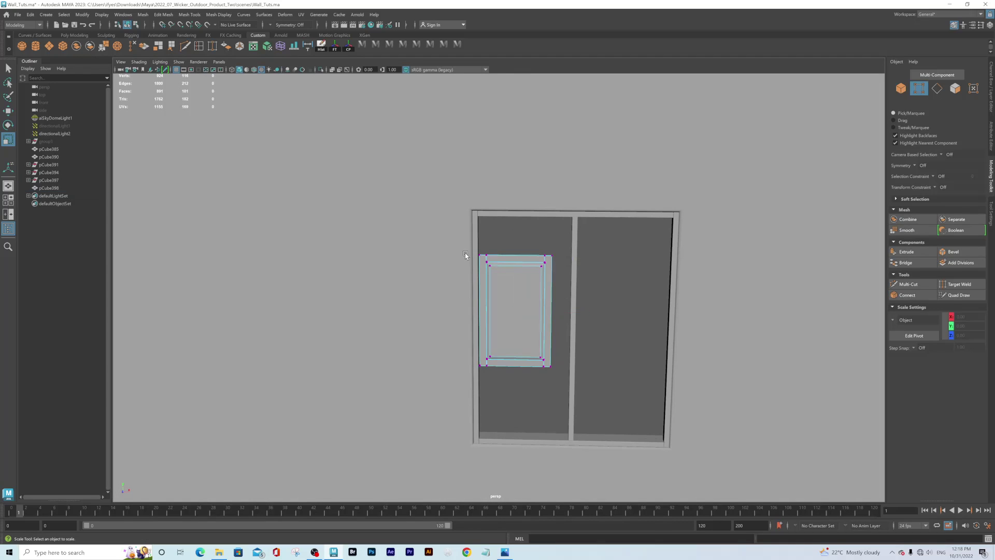
pyautogui.moveTo(460, 236); pyautogui.dragTo(579, 304)
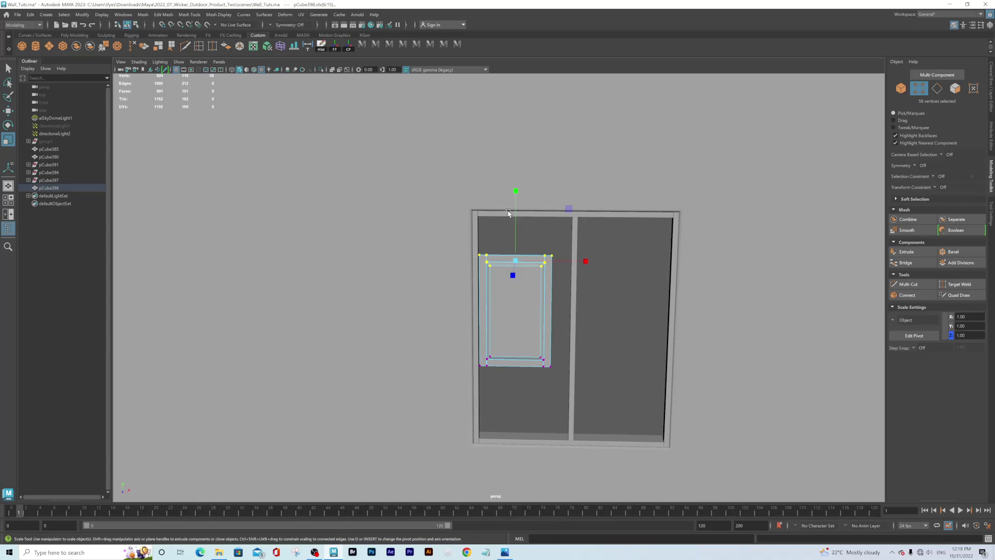
pyautogui.press('w')
pyautogui.moveTo(515, 190); pyautogui.dragTo(518, 150)
pyautogui.moveTo(447, 328); pyautogui.dragTo(601, 402)
pyautogui.moveTo(523, 299); pyautogui.dragTo(519, 274)
# Fit the framed panel's left vertices to the window frame and its right vertices to the center bar, and return to object selection
pyautogui.moveTo(443, 200); pyautogui.dragTo(509, 344)
pyautogui.moveTo(558, 282); pyautogui.dragTo(556, 281)
pyautogui.moveTo(517, 198); pyautogui.dragTo(577, 372)
pyautogui.moveTo(623, 282); pyautogui.dragTo(641, 286)
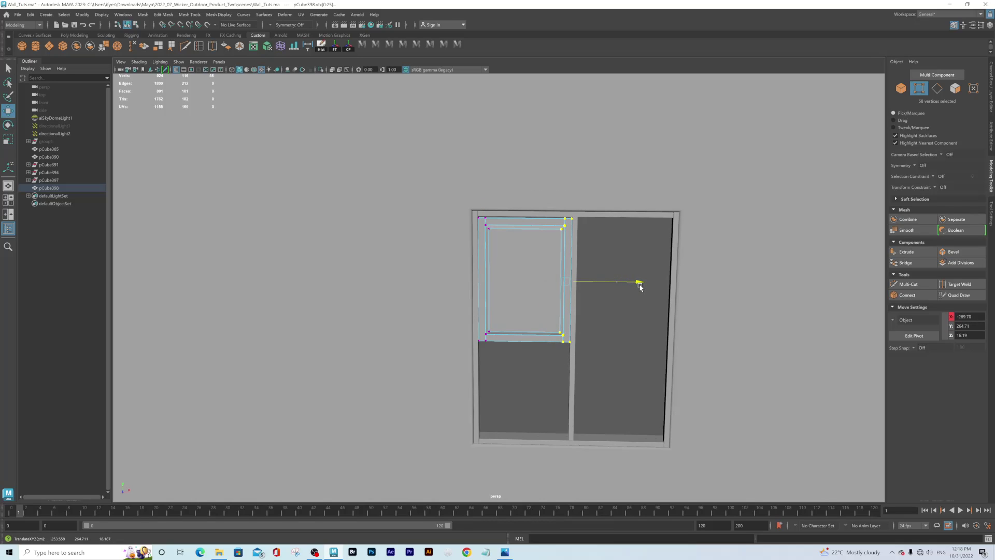
pyautogui.moveTo(535, 249); pyautogui.dragTo(570, 238, button='right')
# Try placing a duplicate of the framed panel directly below the original, and delete the copy
pyautogui.scroll(-2, 500, 295)
pyautogui.keyDown('alt'); pyautogui.moveTo(500, 295); pyautogui.dragTo(506, 271); pyautogui.keyUp('alt')
pyautogui.hotkey('ctrl', 'd')
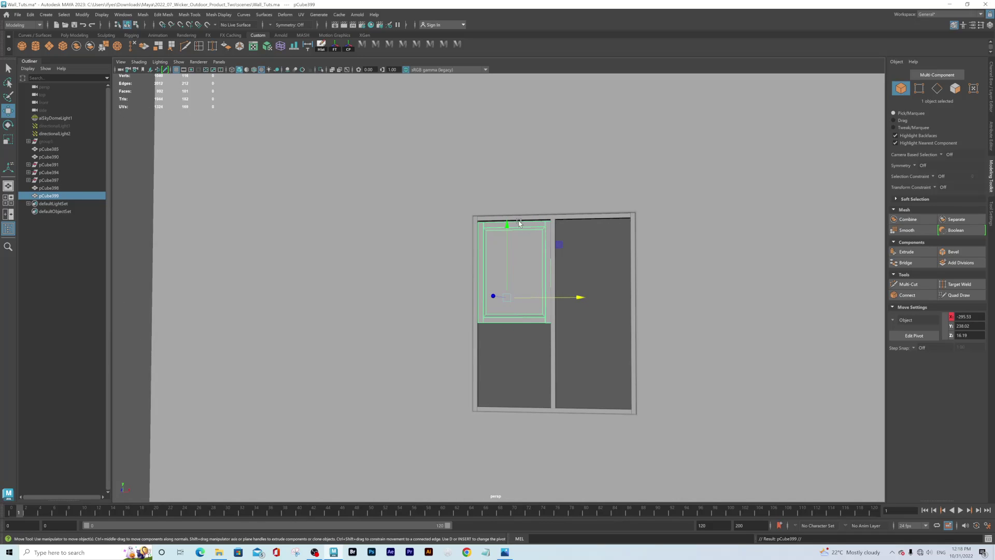
pyautogui.moveTo(508, 226); pyautogui.dragTo(509, 328)
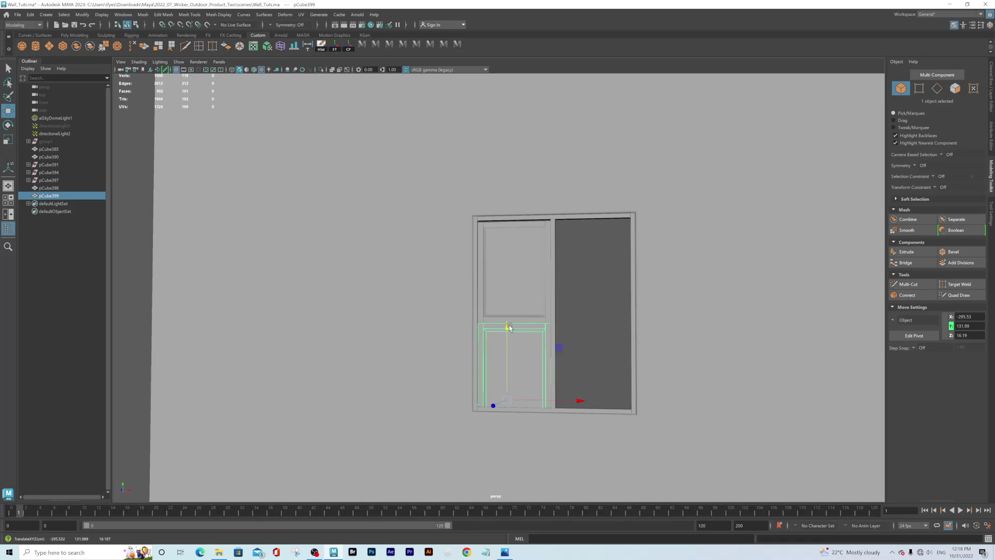
pyautogui.scroll(-3, 597, 348)
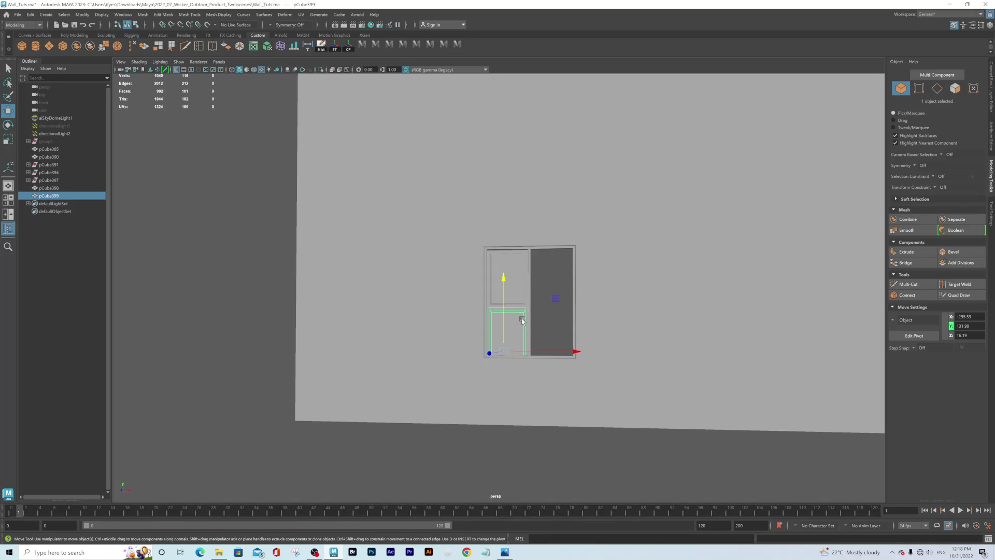
pyautogui.press('Delete')
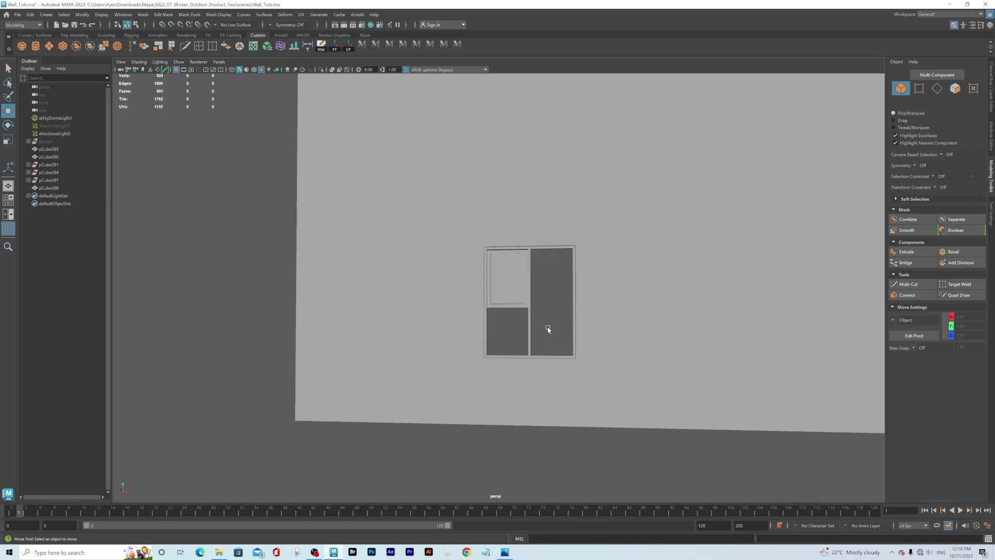
# Shorten the framed panel by raising its bottom vertices to about Y 233.7, and return to object selection
pyautogui.click(516, 283)
pyautogui.moveTo(516, 282); pyautogui.dragTo(478, 282, button='right')
pyautogui.moveTo(464, 285); pyautogui.dragTo(600, 350)
pyautogui.moveTo(508, 234); pyautogui.dragTo(508, 224)
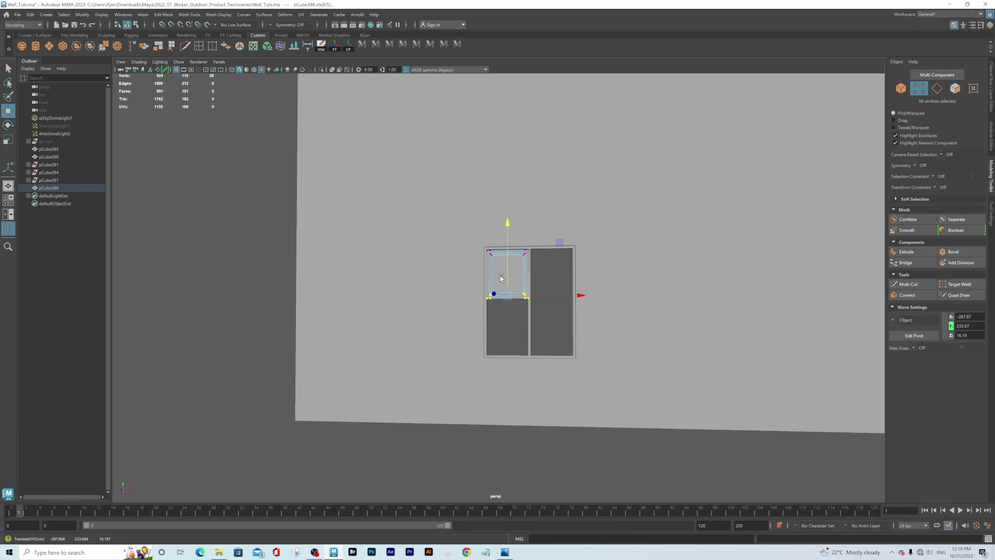
pyautogui.moveTo(498, 275); pyautogui.dragTo(530, 262, button='right')
pyautogui.keyDown('alt'); pyautogui.moveTo(523, 301); pyautogui.dragTo(532, 307); pyautogui.keyUp('alt')
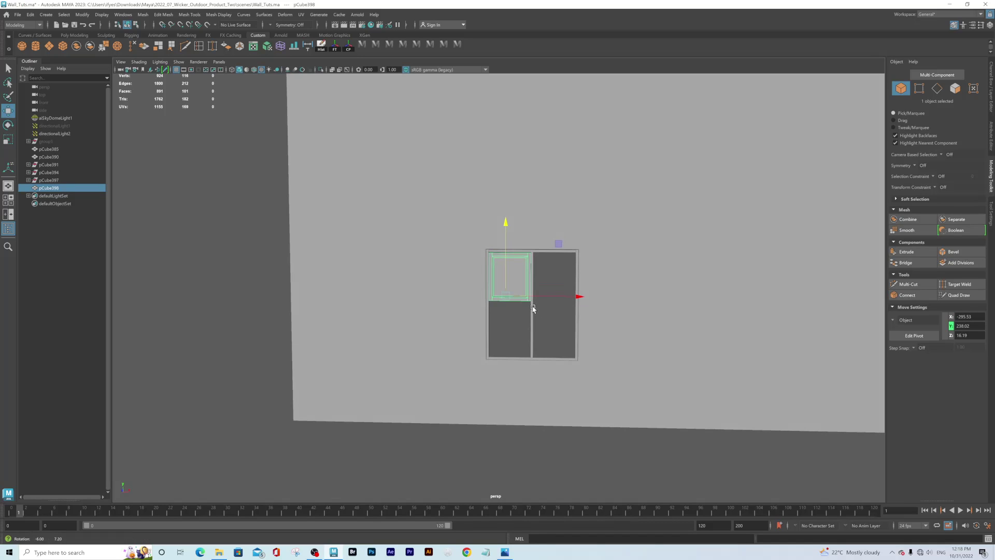
# In the front view, lower the framed panel's bottom vertices to about Y 222.4 and return to object selection
pyautogui.press('space')
pyautogui.press('space')
pyautogui.scroll(-5, 394, 207)
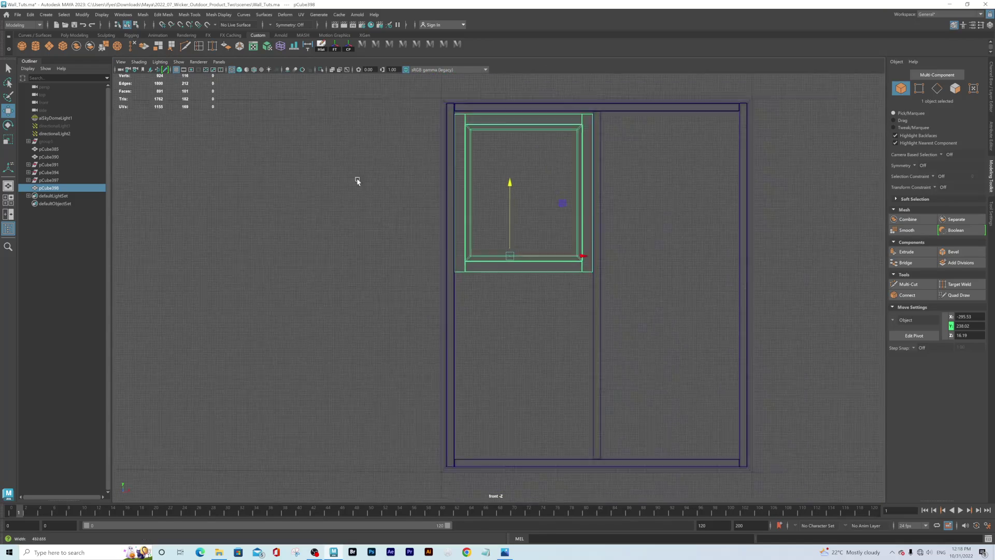
pyautogui.keyDown('alt'); pyautogui.moveTo(411, 173); pyautogui.dragTo(413, 174, button='right'); pyautogui.keyUp('alt')
pyautogui.keyDown('alt'); pyautogui.moveTo(413, 174); pyautogui.dragTo(403, 161, button='middle'); pyautogui.keyUp('alt')
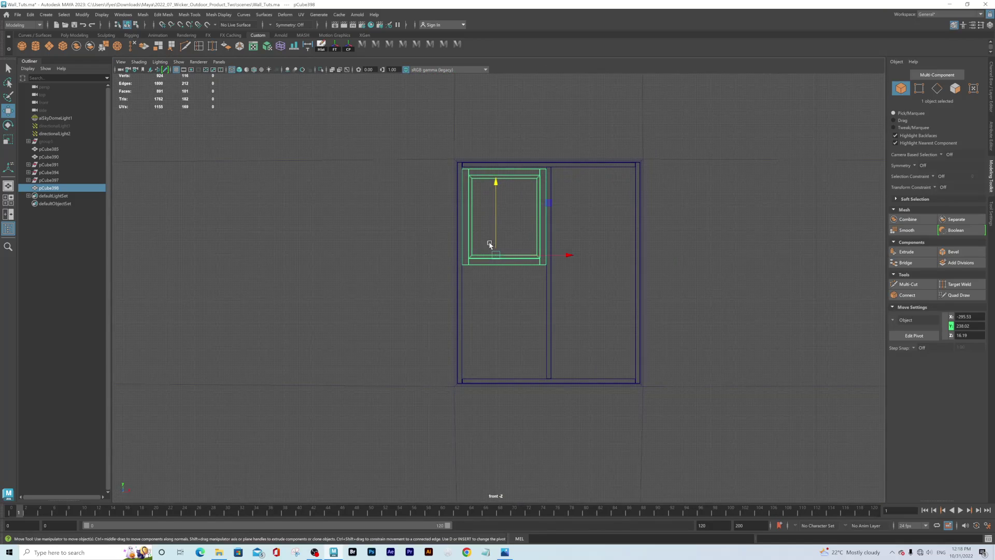
pyautogui.click(464, 287)
pyautogui.click(461, 284)
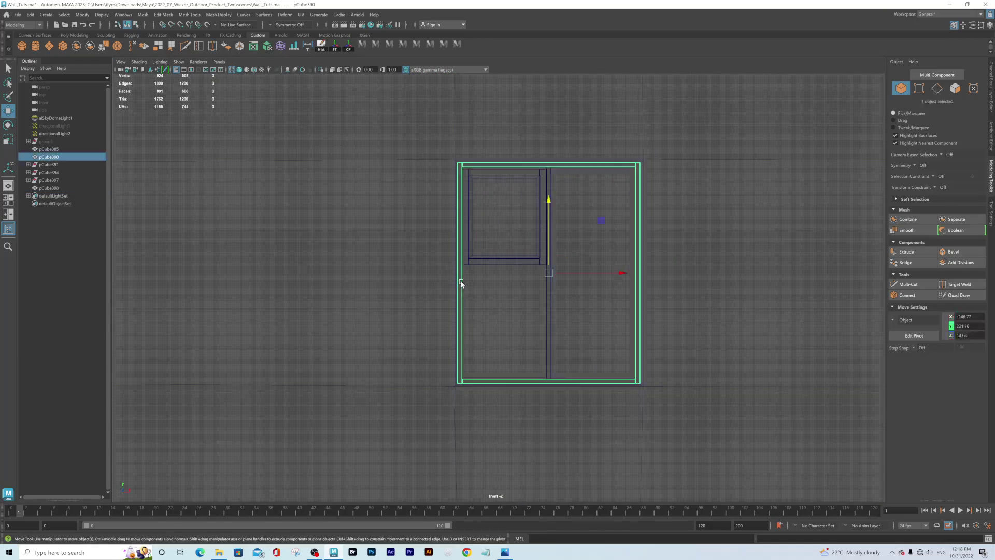
pyautogui.click(474, 260)
pyautogui.moveTo(474, 260); pyautogui.dragTo(440, 241, button='right')
pyautogui.moveTo(510, 184); pyautogui.dragTo(510, 196)
pyautogui.rightClick(491, 267)
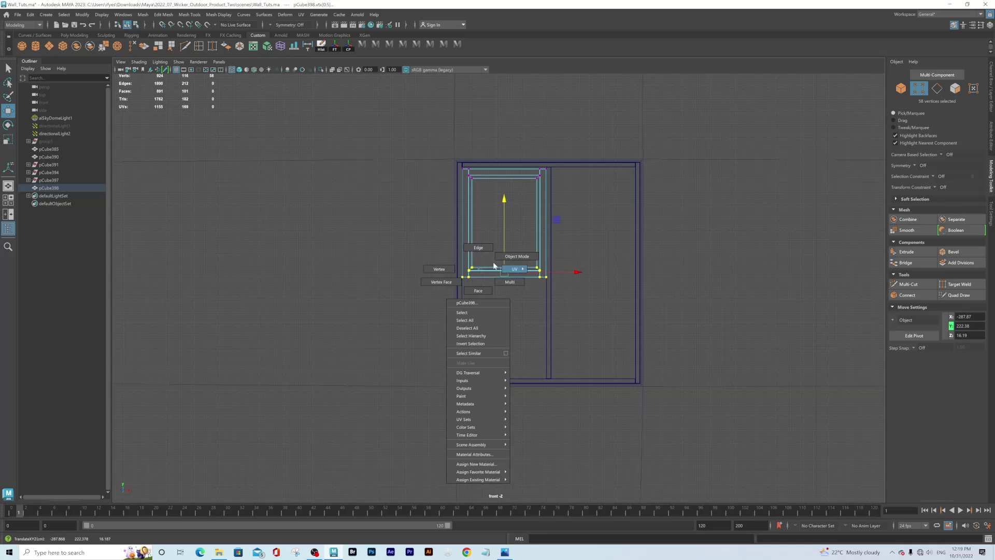
pyautogui.click(515, 256)
# Duplicate the framed panel directly below the original, at about Y 137.6, and combine both panels into one mesh
pyautogui.hotkey('ctrl', 'd')
pyautogui.moveTo(496, 184); pyautogui.dragTo(502, 294)
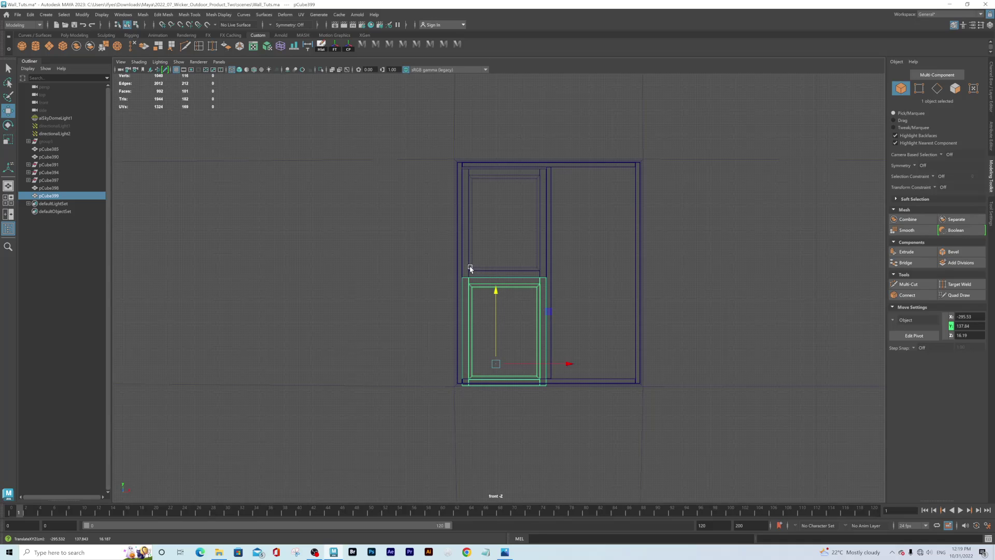
pyautogui.keyDown('shift'); pyautogui.click(484, 271); pyautogui.keyUp('shift')
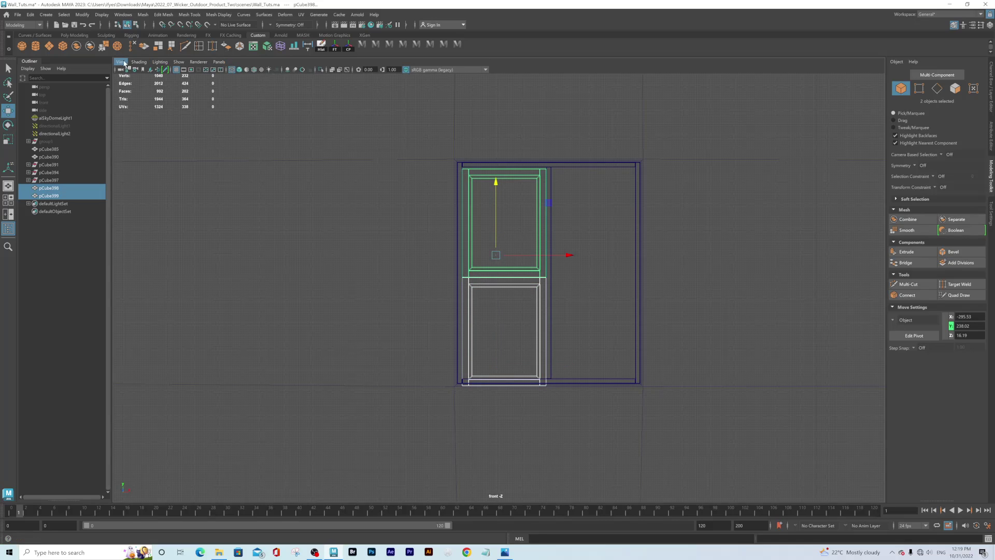
pyautogui.click(77, 46)
# Raise the combined panel's bottom vertices to the frame's bottom bar and its middle vertices slightly, and return to object selection
pyautogui.moveTo(488, 282); pyautogui.dragTo(461, 283, button='right')
pyautogui.moveTo(425, 334); pyautogui.dragTo(583, 421)
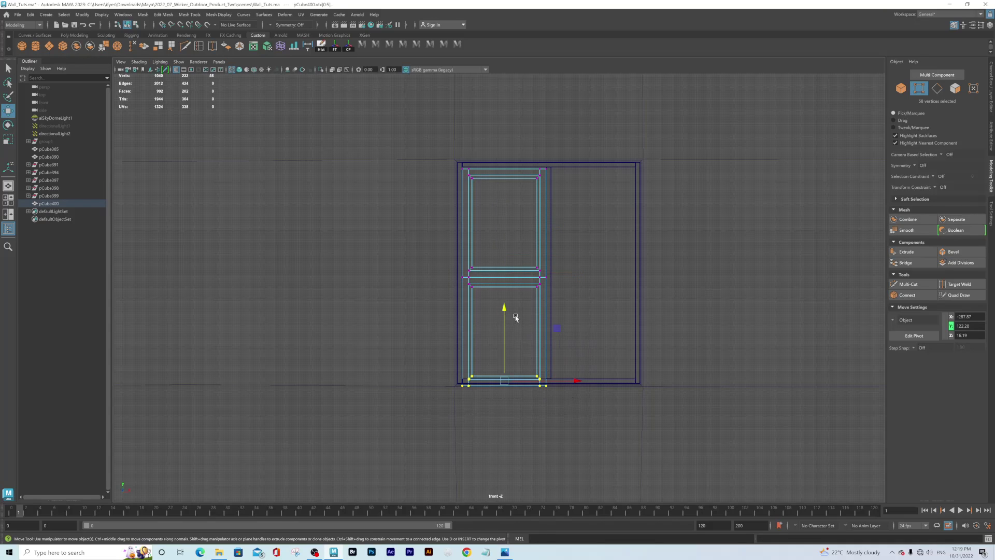
pyautogui.moveTo(505, 310); pyautogui.dragTo(506, 297)
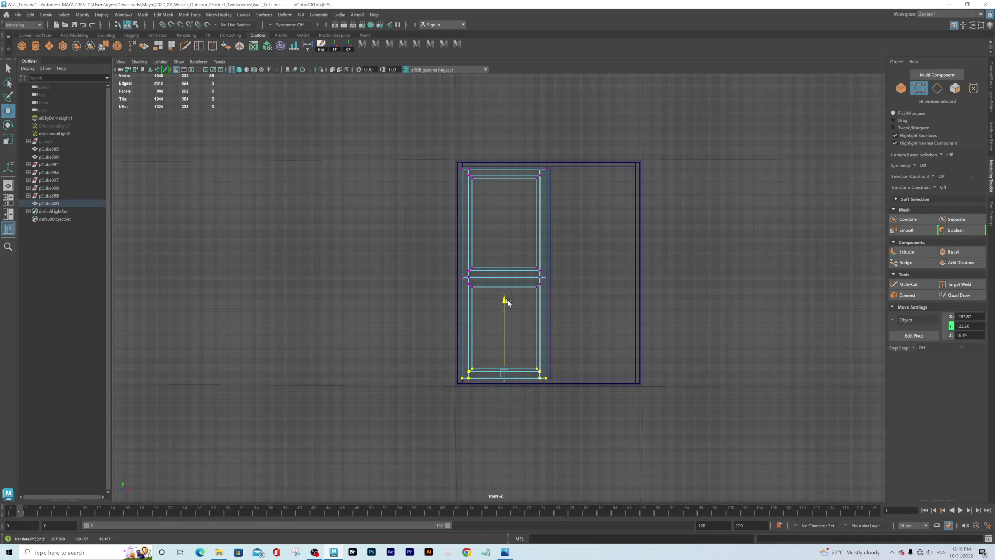
pyautogui.moveTo(434, 244); pyautogui.dragTo(573, 303)
pyautogui.moveTo(506, 206); pyautogui.dragTo(505, 200)
pyautogui.rightClick(471, 261)
pyautogui.click(505, 245)
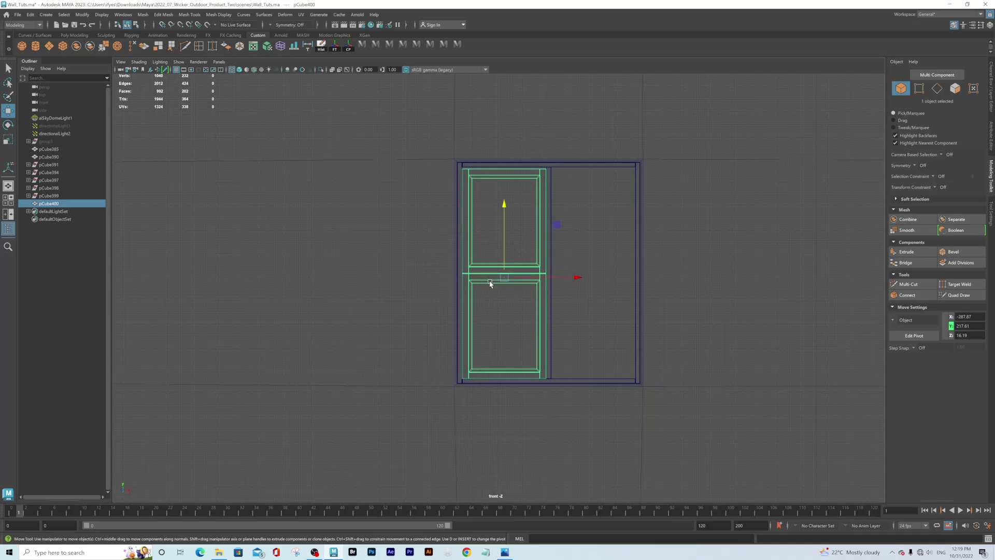
# Duplicate the two-panel mesh into the right pane at about X -204.9, return to perspective and clear the selection
pyautogui.hotkey('ctrl', 'd')
pyautogui.moveTo(574, 278)
pyautogui.mouseDown()
pyautogui.moveTo(664, 280)
pyautogui.moveTo(666, 289)
pyautogui.mouseUp()
pyautogui.press('space')
pyautogui.moveTo(663, 299); pyautogui.dragTo(741, 226)
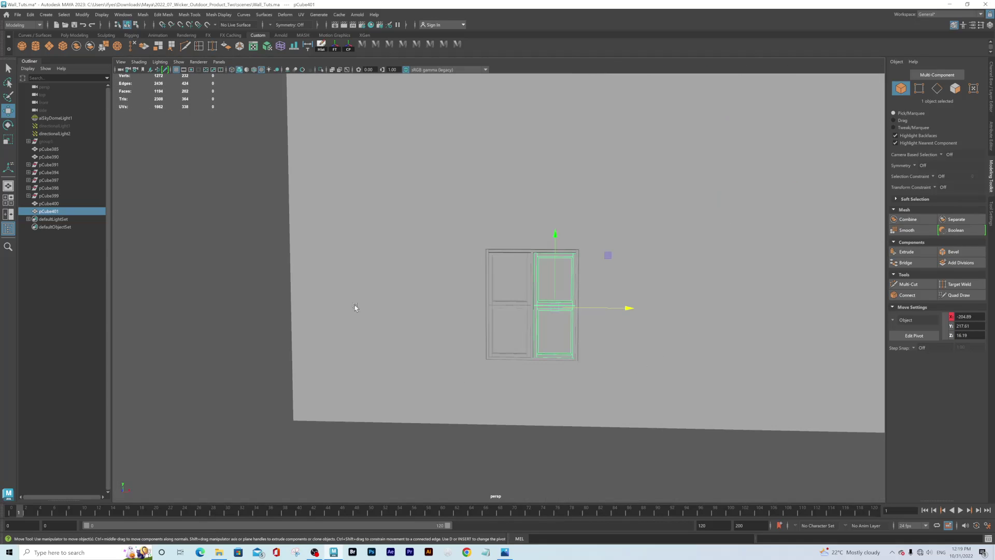
pyautogui.click(267, 218)
# Select the left and right panel meshes together and shift them slightly along Z in the window frame
pyautogui.keyDown('alt'); pyautogui.moveTo(540, 344); pyautogui.dragTo(522, 331); pyautogui.keyUp('alt')
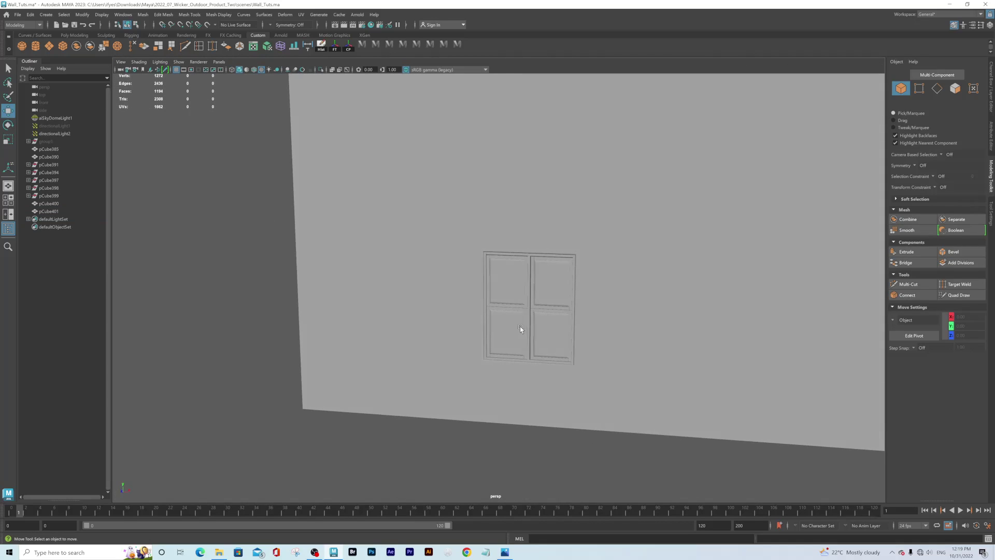
pyautogui.scroll(-4, 555, 327)
pyautogui.keyDown('alt'); pyautogui.moveTo(555, 291); pyautogui.dragTo(486, 270); pyautogui.keyUp('alt')
pyautogui.scroll(8, 478, 275)
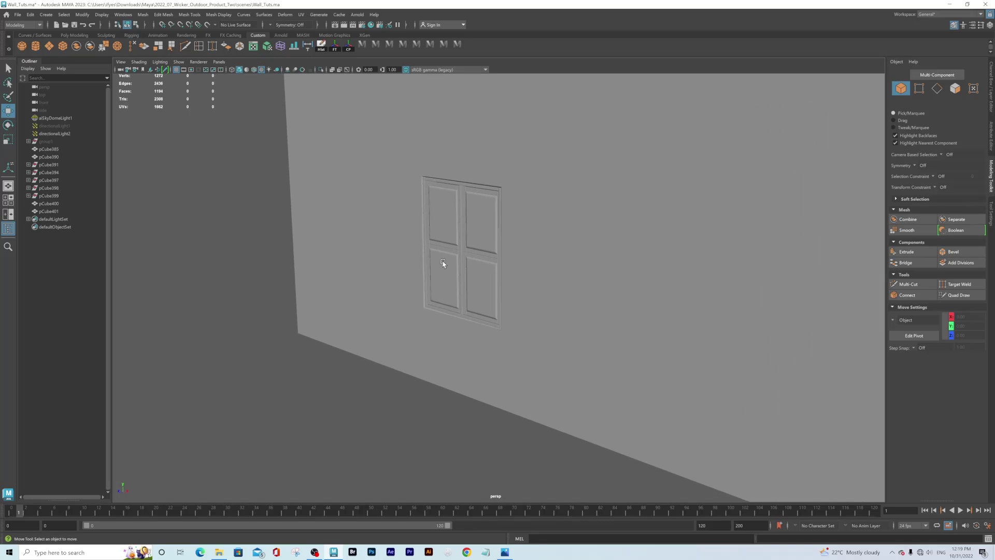
pyautogui.moveTo(374, 278)
pyautogui.keyDown('alt'); pyautogui.mouseDown()
pyautogui.moveTo(390, 271)
pyautogui.moveTo(373, 284)
pyautogui.mouseUp(); pyautogui.keyUp('alt')
pyautogui.scroll(5, 480, 316)
pyautogui.click(453, 297)
pyautogui.keyDown('shift'); pyautogui.click(346, 267); pyautogui.keyUp('shift')
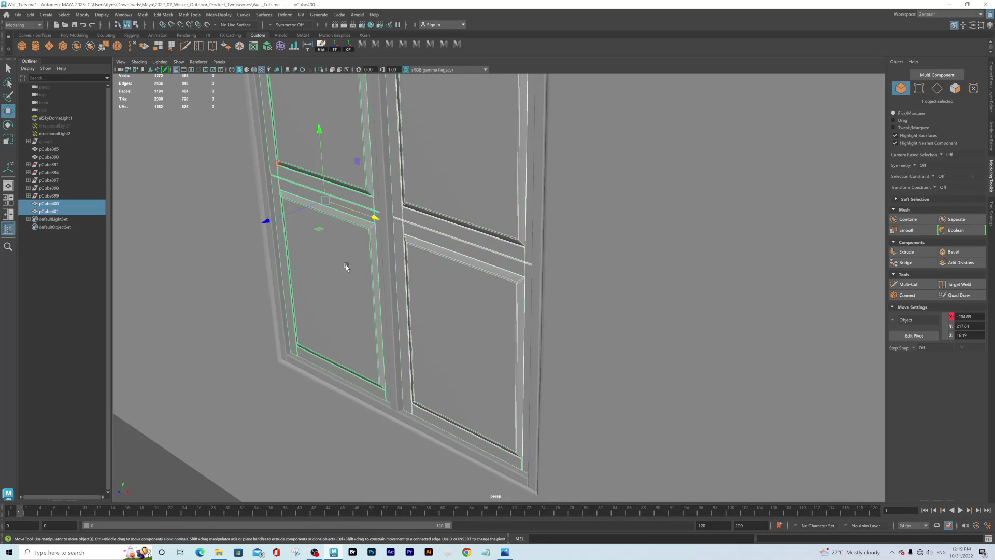
pyautogui.keyDown('alt'); pyautogui.moveTo(410, 311); pyautogui.dragTo(447, 269, button='middle'); pyautogui.keyUp('alt')
pyautogui.scroll(3, 356, 226)
pyautogui.keyDown('alt'); pyautogui.moveTo(415, 260); pyautogui.dragTo(395, 272); pyautogui.keyUp('alt')
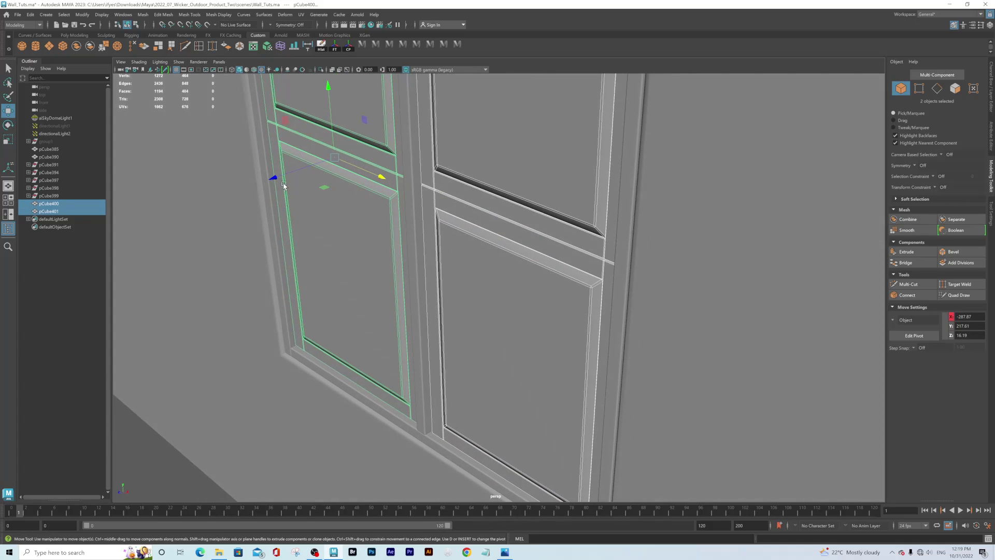
pyautogui.moveTo(275, 179); pyautogui.dragTo(275, 189)
# Clear the selection and check from farther away how the four-panel window sits in the wall
pyautogui.scroll(-9, 386, 206)
pyautogui.keyDown('alt'); pyautogui.moveTo(380, 203); pyautogui.dragTo(552, 246); pyautogui.keyUp('alt')
pyautogui.scroll(-2, 551, 246)
pyautogui.keyDown('alt'); pyautogui.moveTo(551, 246); pyautogui.dragTo(527, 318, button='middle'); pyautogui.keyUp('alt')
pyautogui.keyDown('alt'); pyautogui.moveTo(527, 318); pyautogui.dragTo(435, 292); pyautogui.keyUp('alt')
pyautogui.click(284, 227)
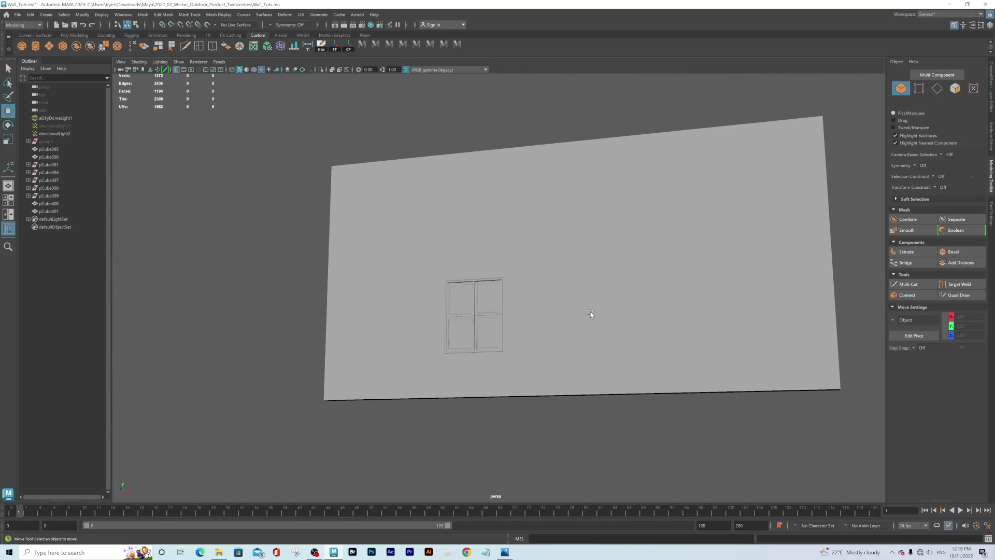
# Select the wall mesh and save the scene
pyautogui.keyDown('alt'); pyautogui.moveTo(590, 310); pyautogui.dragTo(587, 353); pyautogui.keyUp('alt')
pyautogui.keyDown('alt'); pyautogui.moveTo(472, 312); pyautogui.dragTo(493, 322); pyautogui.keyUp('alt')
pyautogui.keyDown('alt'); pyautogui.moveTo(560, 306); pyautogui.dragTo(592, 239); pyautogui.keyUp('alt')
pyautogui.click(608, 242)
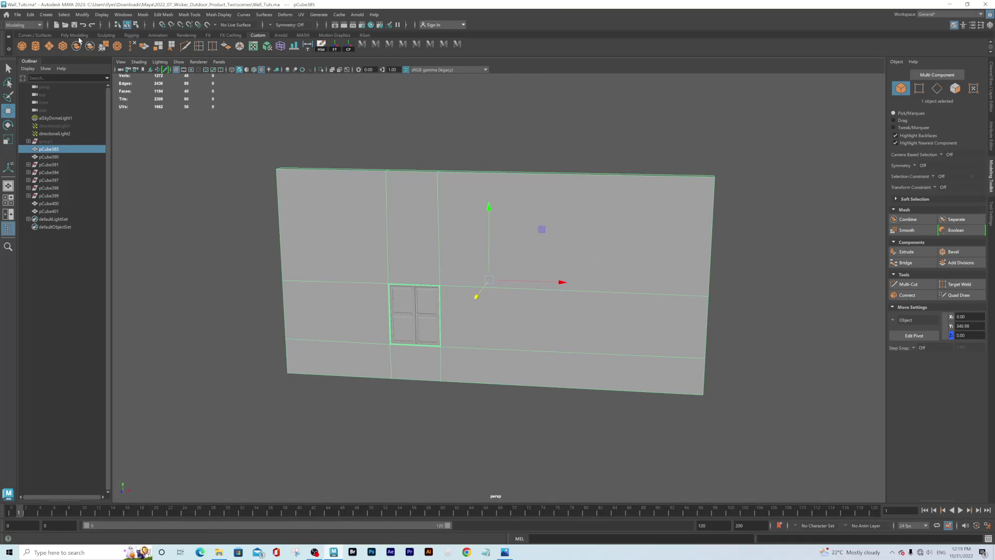
pyautogui.keyDown('alt'); pyautogui.moveTo(434, 240); pyautogui.dragTo(461, 233, button='right'); pyautogui.keyUp('alt')
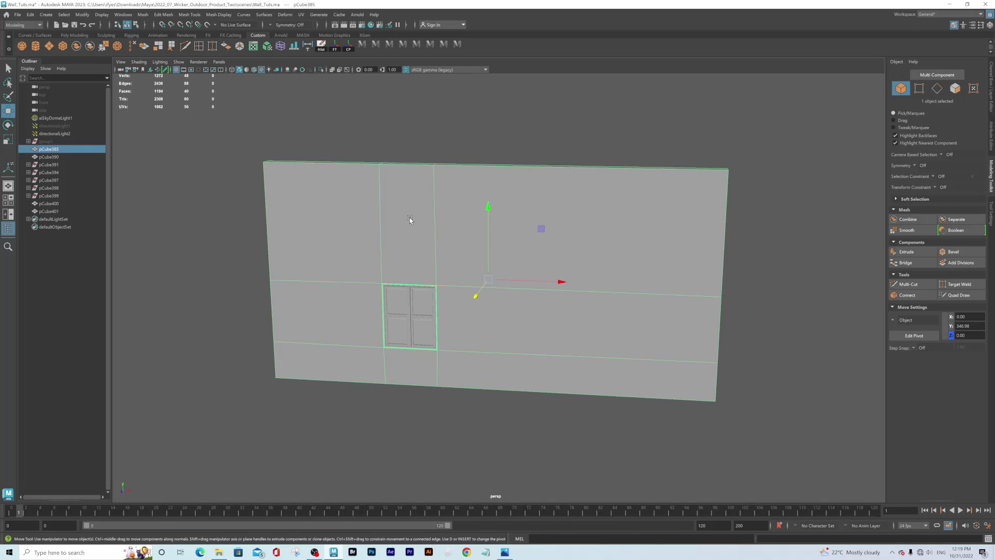
pyautogui.hotkey('ctrl', 's')
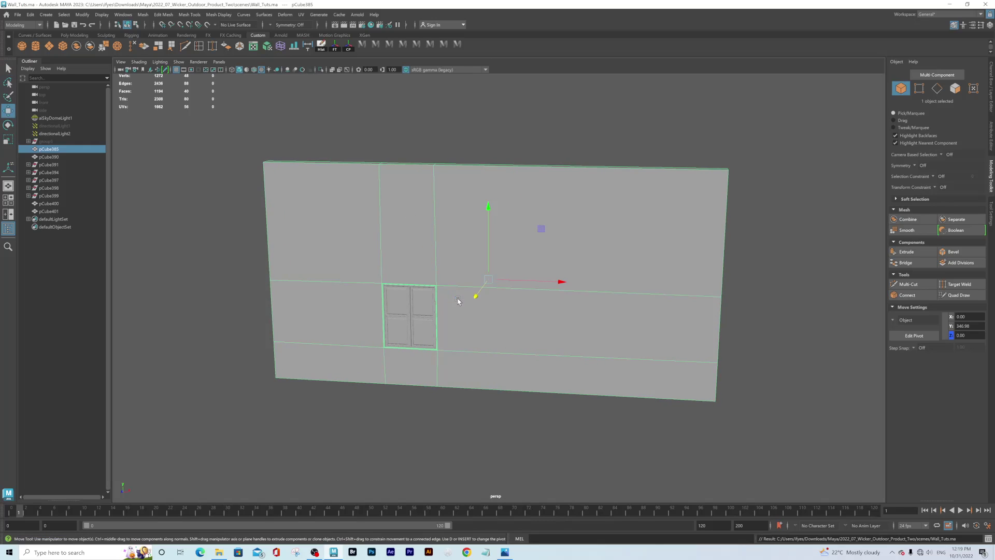
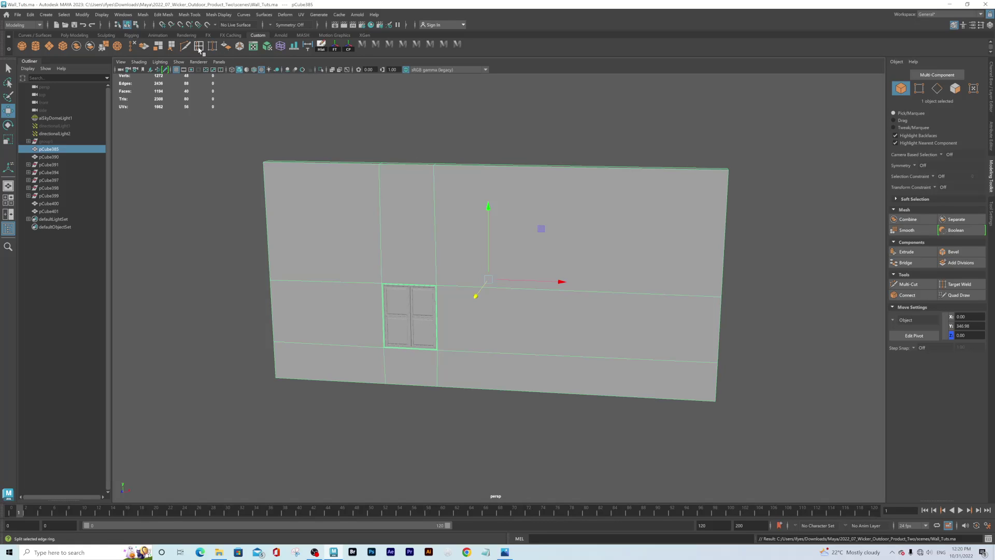
# Insert 12 evenly spaced vertical edge loops in the wall section right of the window with the Insert Edge Loop tool
pyautogui.click(162, 15)
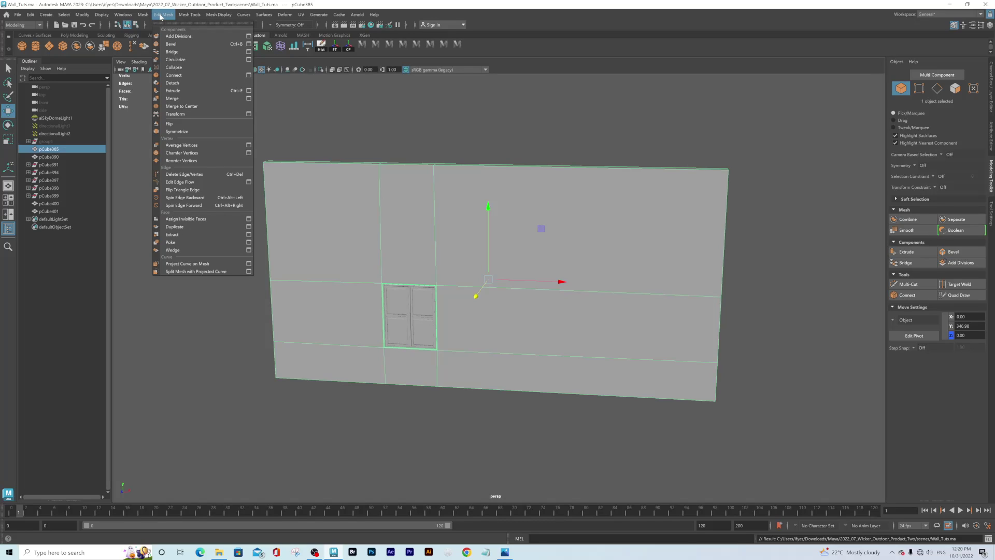
pyautogui.moveTo(192, 16)
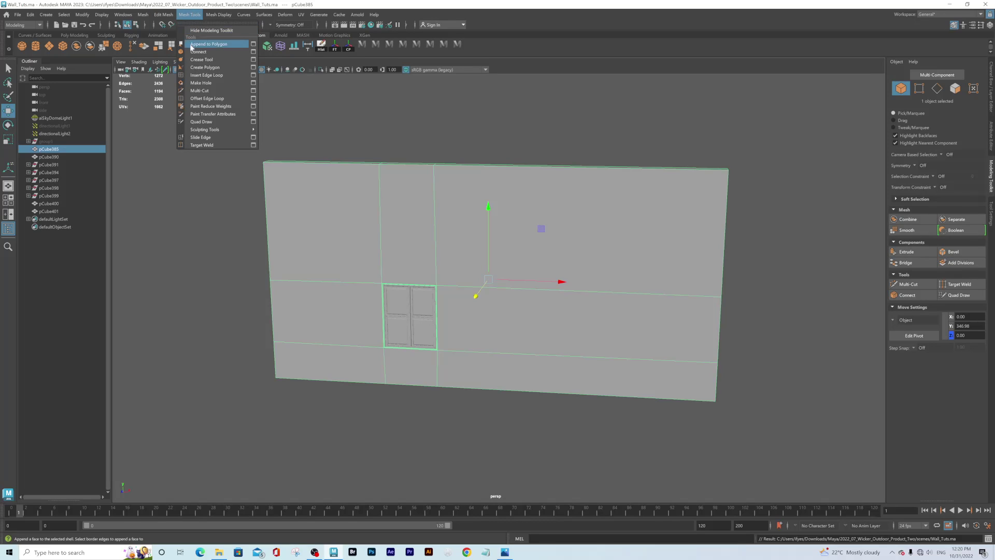
pyautogui.click(212, 75)
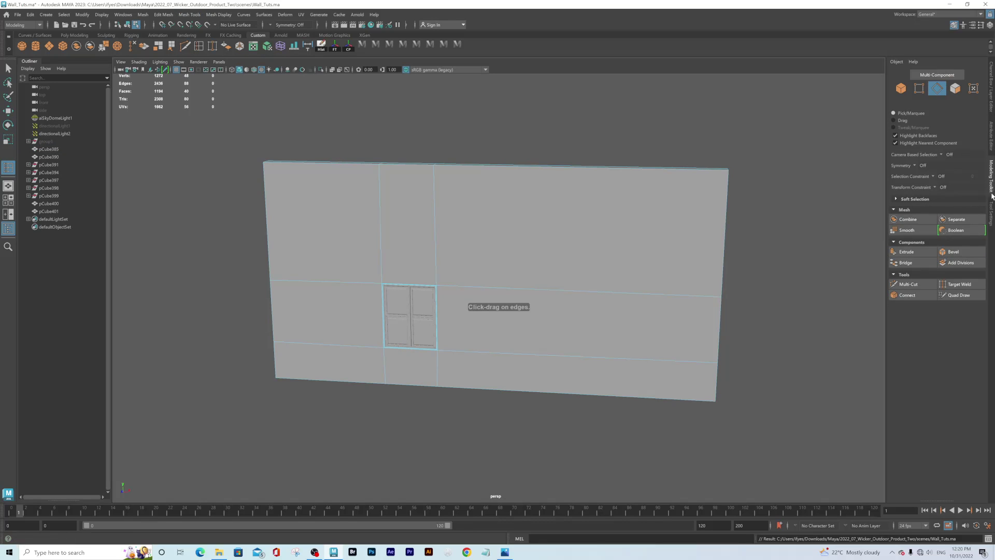
pyautogui.click(991, 213)
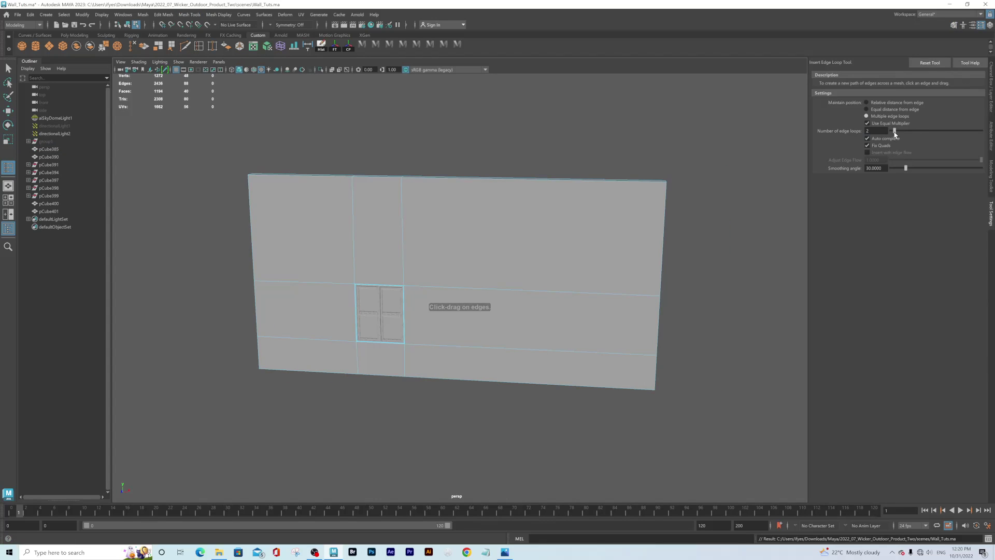
pyautogui.moveTo(894, 131); pyautogui.dragTo(903, 133)
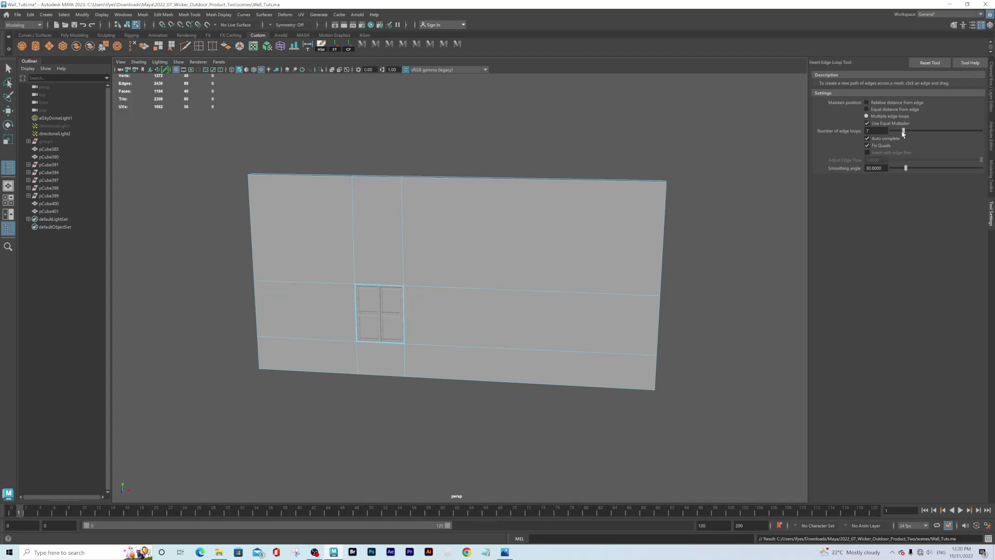
pyautogui.moveTo(903, 134); pyautogui.dragTo(914, 135)
pyautogui.click(555, 181)
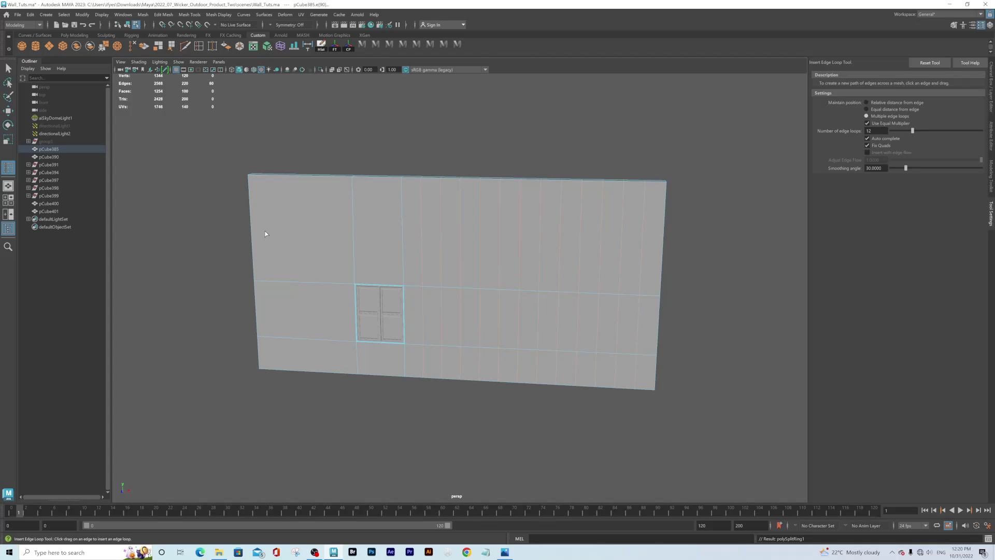
# Set the number of edge loops to 5 and insert loops vertically left of the window and horizontally above it
pyautogui.moveTo(912, 134); pyautogui.dragTo(900, 134)
pyautogui.click(310, 179)
pyautogui.keyDown('alt'); pyautogui.moveTo(560, 244); pyautogui.dragTo(426, 215); pyautogui.keyUp('alt')
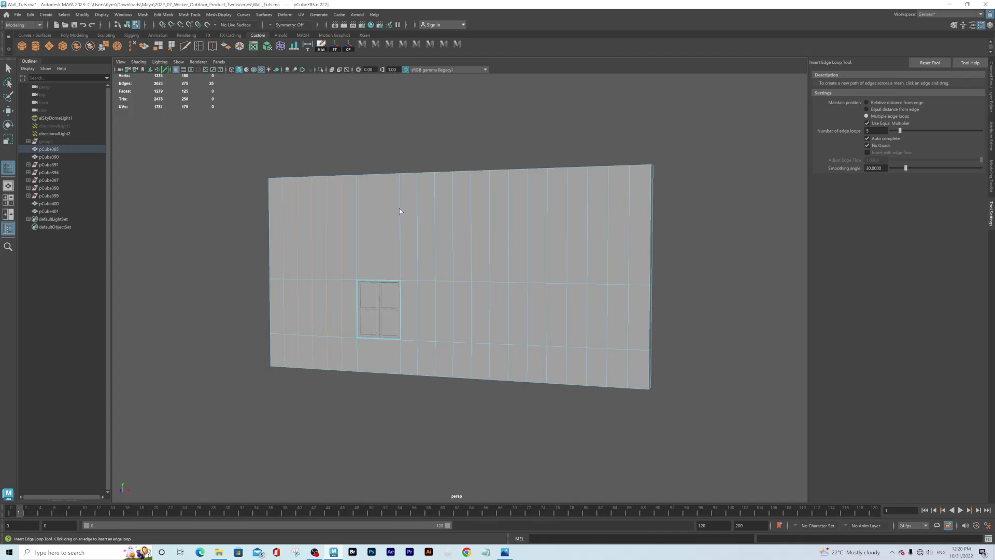
pyautogui.click(400, 209)
# Set the number of edge loops to 3, insert vertical loops through the window's column, and return to object selection
pyautogui.moveTo(876, 131); pyautogui.dragTo(835, 130)
pyautogui.press('Return')
pyautogui.keyDown('alt'); pyautogui.moveTo(588, 381); pyautogui.dragTo(498, 375); pyautogui.keyUp('alt')
pyautogui.scroll(1, 466, 321)
pyautogui.click(371, 158)
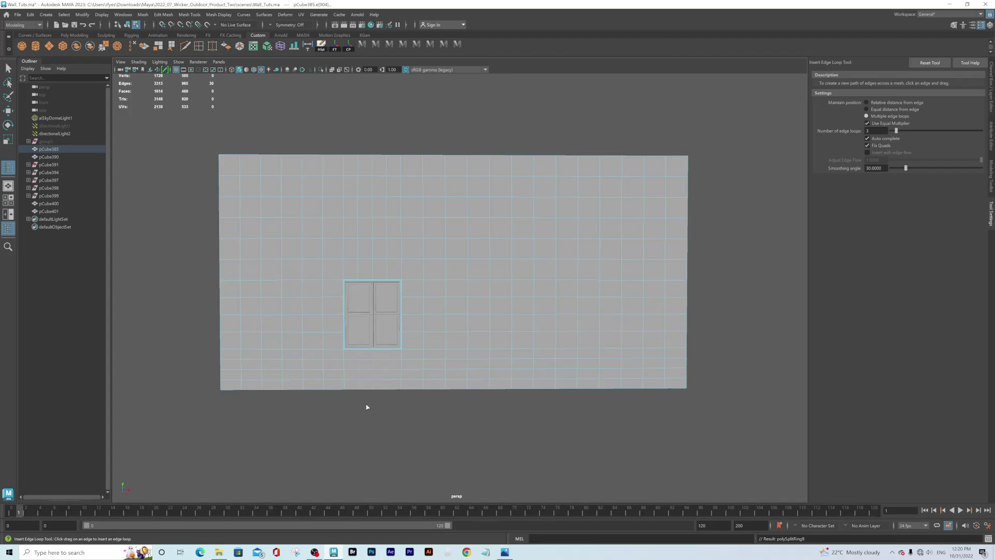
pyautogui.click(8, 68)
pyautogui.keyDown('alt'); pyautogui.moveTo(492, 294); pyautogui.dragTo(563, 267); pyautogui.keyUp('alt')
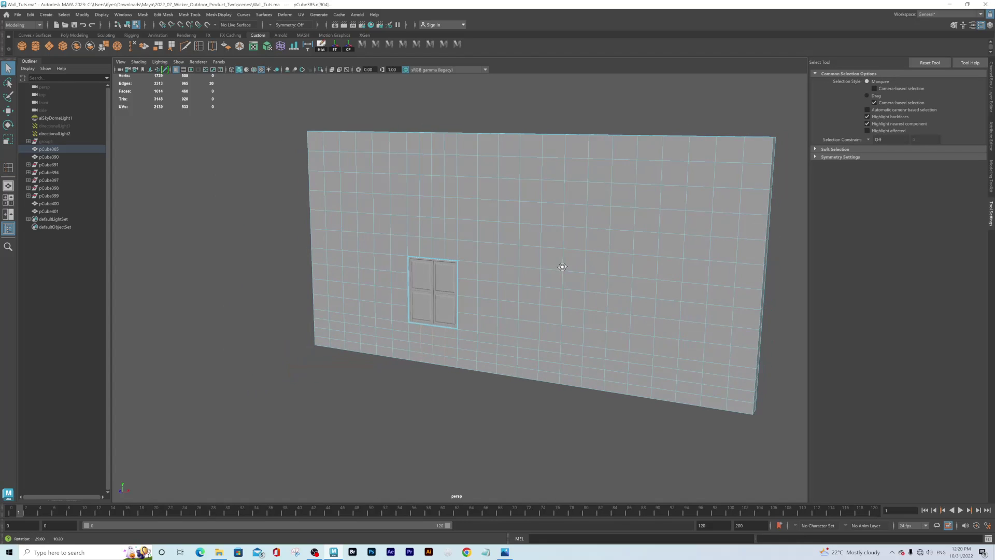
pyautogui.moveTo(560, 192); pyautogui.dragTo(594, 223, button='right')
# Assign a new aiStandardSurface material to the wall and delete the construction history
pyautogui.keyDown('alt'); pyautogui.moveTo(594, 223); pyautogui.dragTo(496, 292); pyautogui.keyUp('alt')
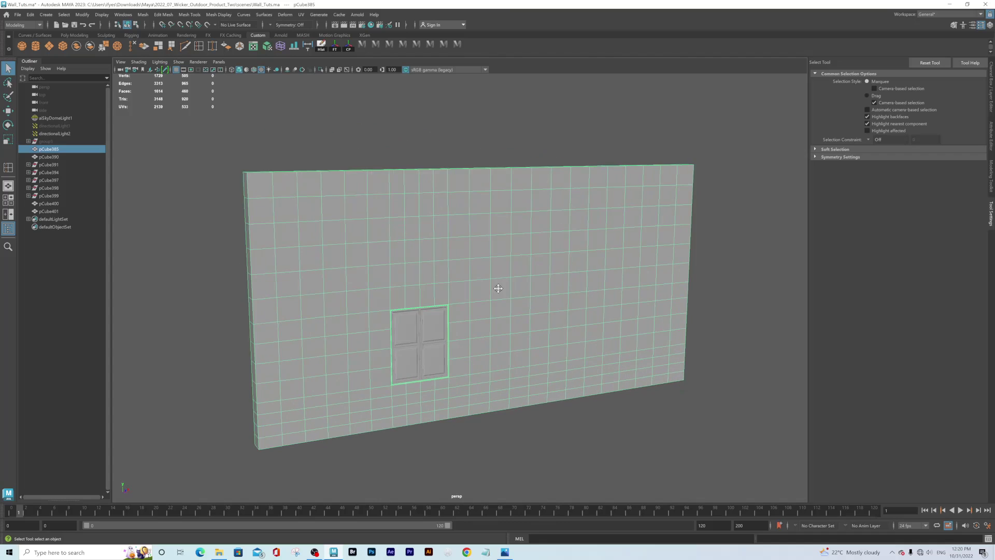
pyautogui.keyDown('alt'); pyautogui.moveTo(497, 291); pyautogui.dragTo(517, 282, button='middle'); pyautogui.keyUp('alt')
pyautogui.keyDown('alt'); pyautogui.moveTo(597, 285); pyautogui.dragTo(566, 188); pyautogui.keyUp('alt')
pyautogui.rightClick(566, 177)
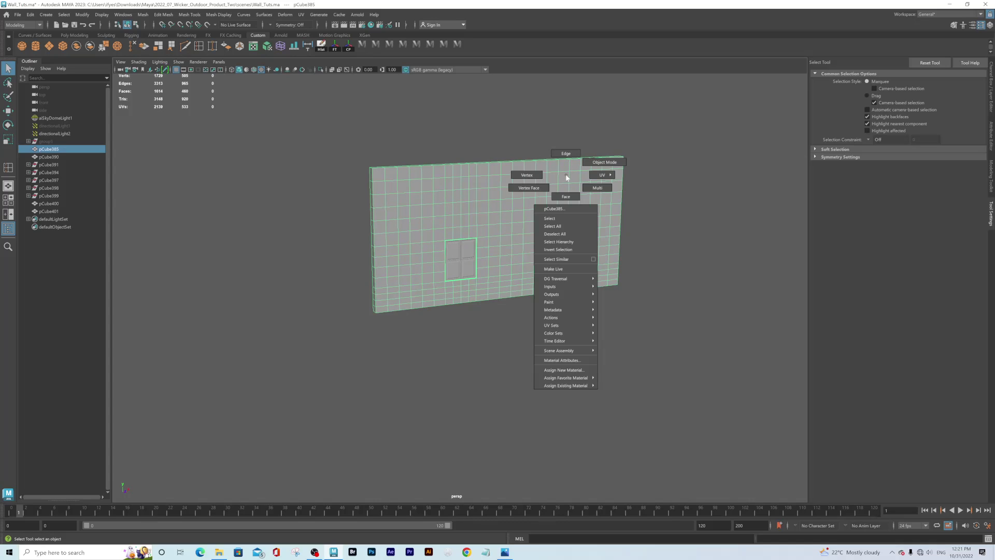
pyautogui.moveTo(584, 379)
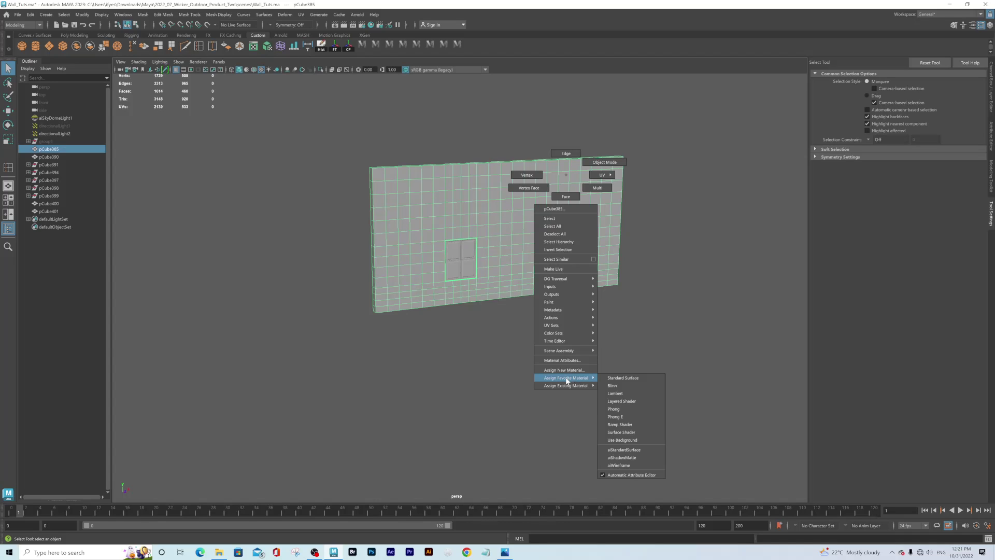
pyautogui.click(569, 370)
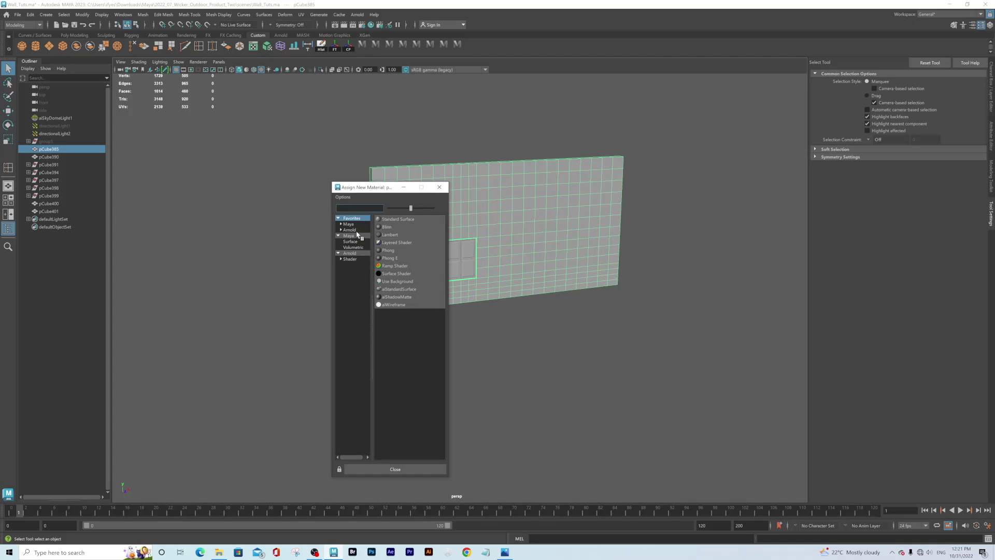
pyautogui.click(352, 219)
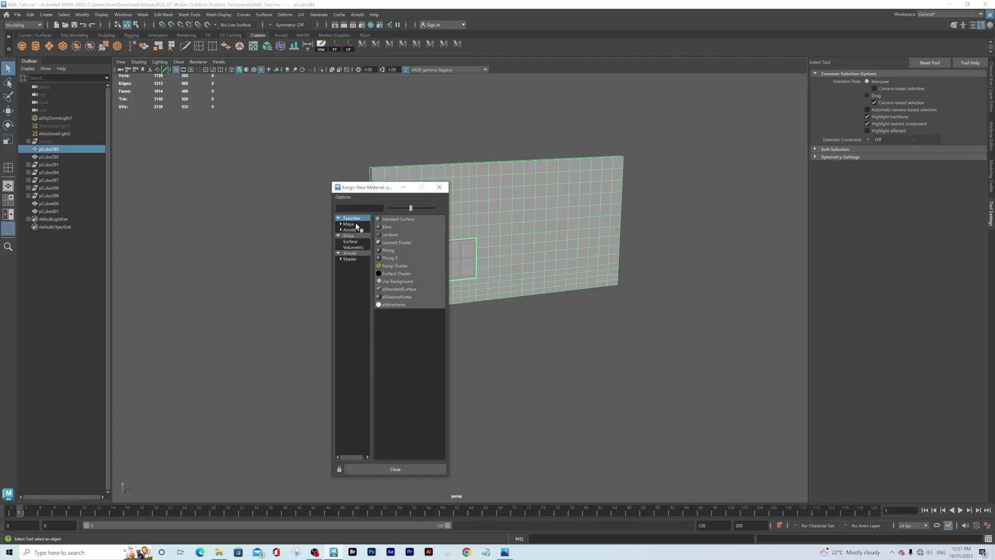
pyautogui.click(395, 290)
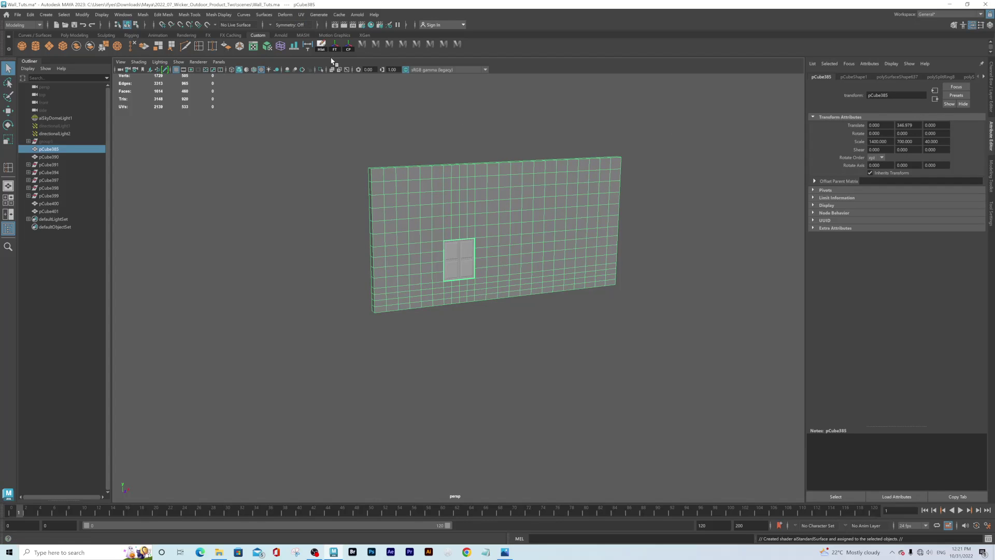
pyautogui.click(322, 46)
# Rename the wall material as WALLmtl and set its specular roughness to about 0.746
pyautogui.click(902, 77)
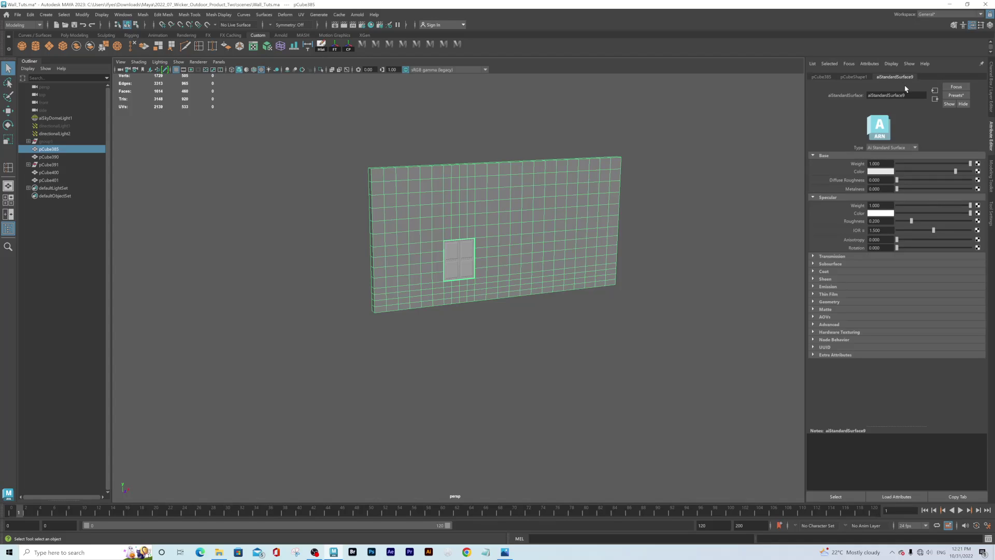
pyautogui.moveTo(907, 95); pyautogui.dragTo(837, 97)
pyautogui.press('capslock')
pyautogui.write('WALL')
pyautogui.press('capslock')
pyautogui.press('Return')
pyautogui.moveTo(913, 221); pyautogui.dragTo(948, 223)
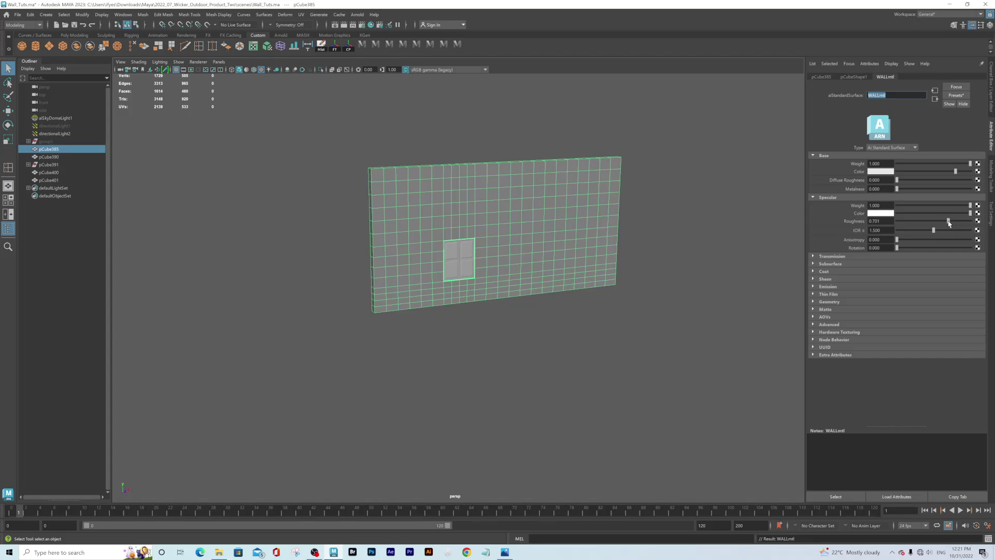
pyautogui.moveTo(950, 223); pyautogui.dragTo(952, 222)
# Select the window frame and panels without the wall and assign them a new aiStandardSurface material
pyautogui.click(466, 250)
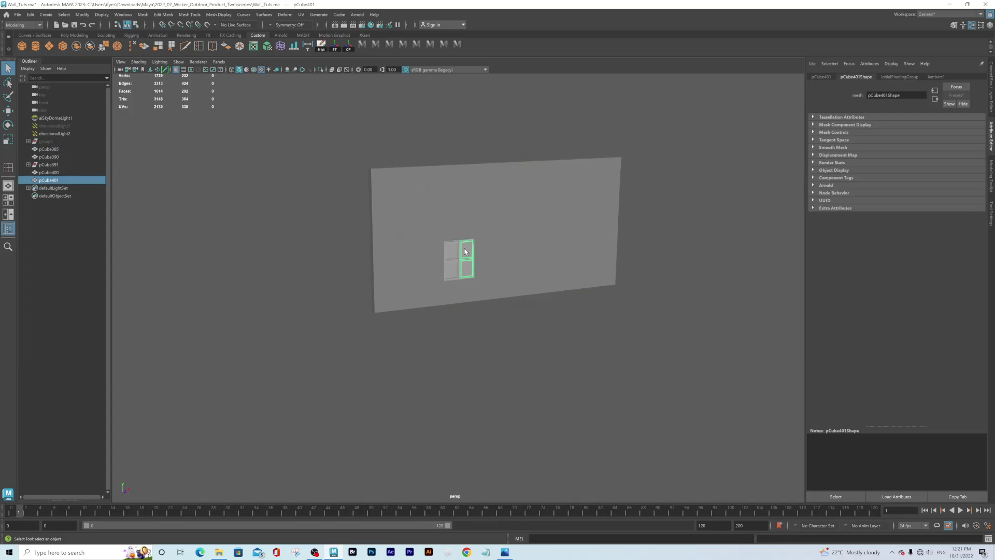
pyautogui.moveTo(429, 223); pyautogui.dragTo(496, 291)
pyautogui.keyDown('ctrl'); pyautogui.moveTo(563, 219); pyautogui.dragTo(584, 249); pyautogui.keyUp('ctrl')
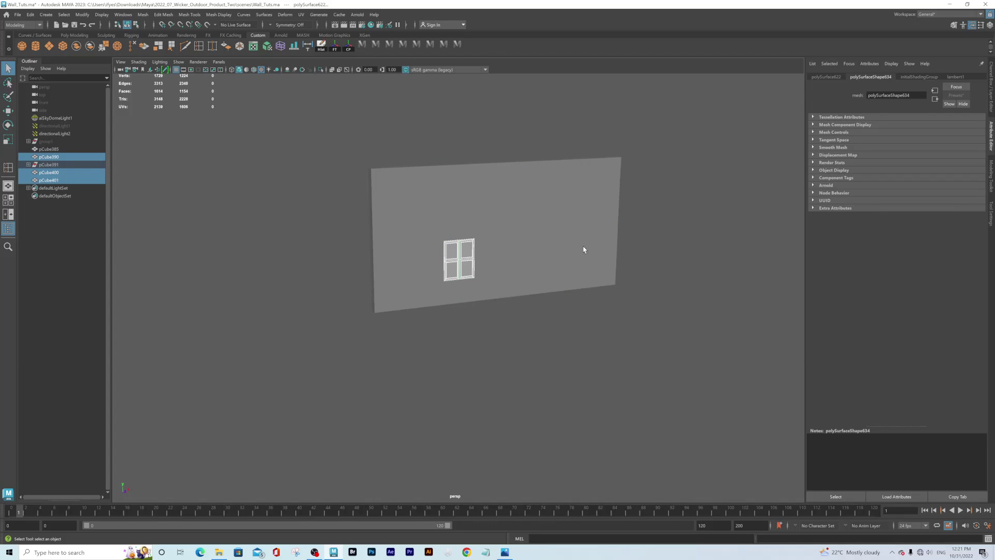
pyautogui.rightClick(466, 248)
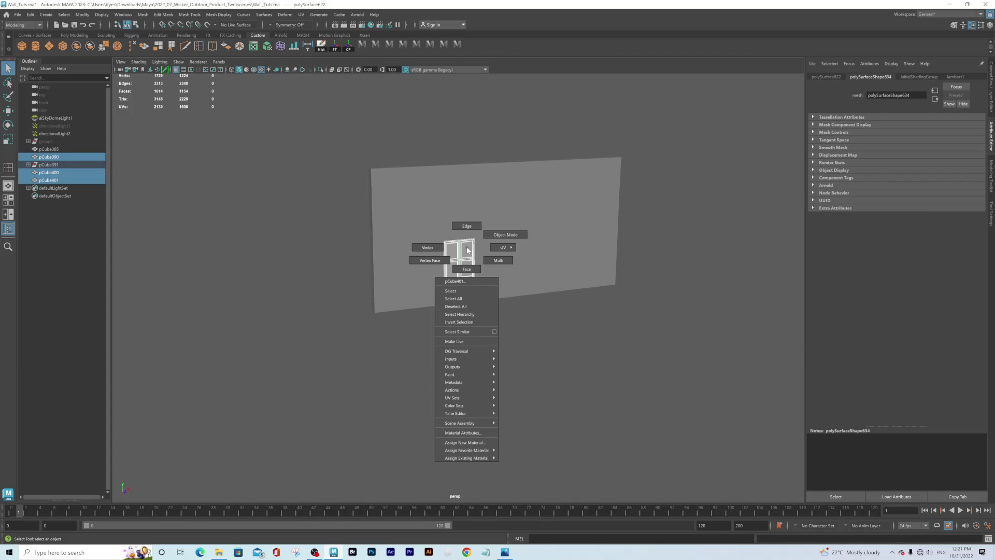
pyautogui.click(482, 443)
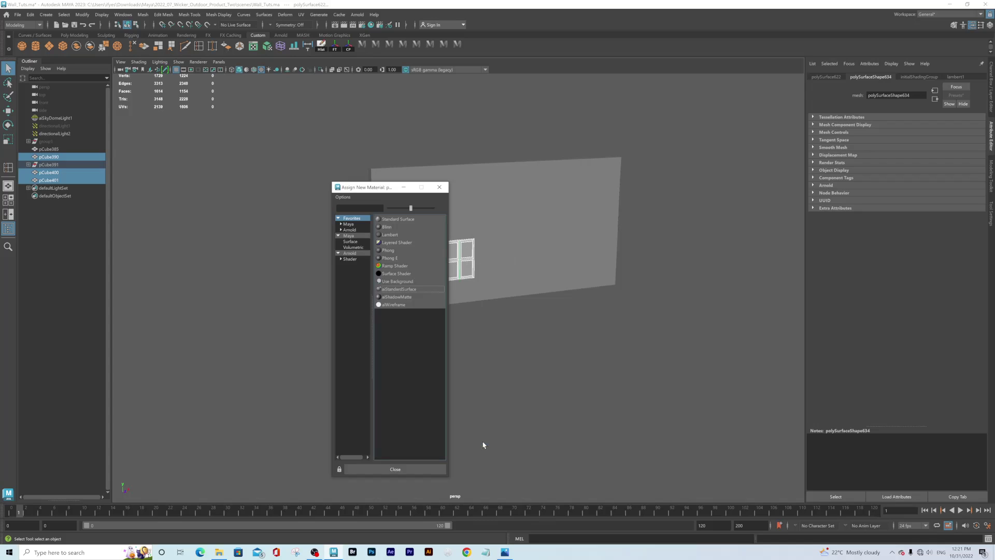
pyautogui.click(402, 290)
# Rename the window material as woodMTL, raise its specular roughness, and clear the selection
pyautogui.click(908, 95)
pyautogui.doubleClick(906, 95)
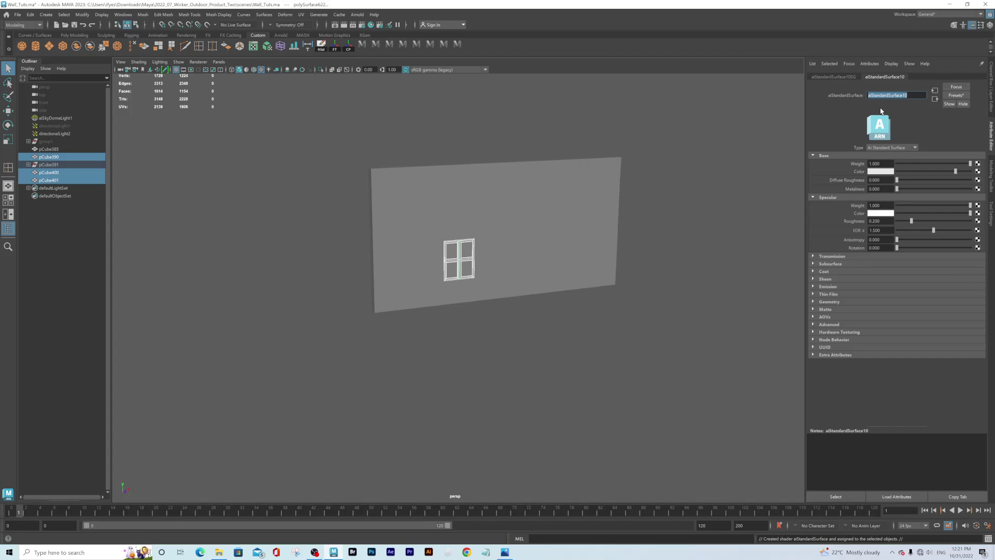
pyautogui.write('wood')
pyautogui.press('capslock')
pyautogui.press('Return')
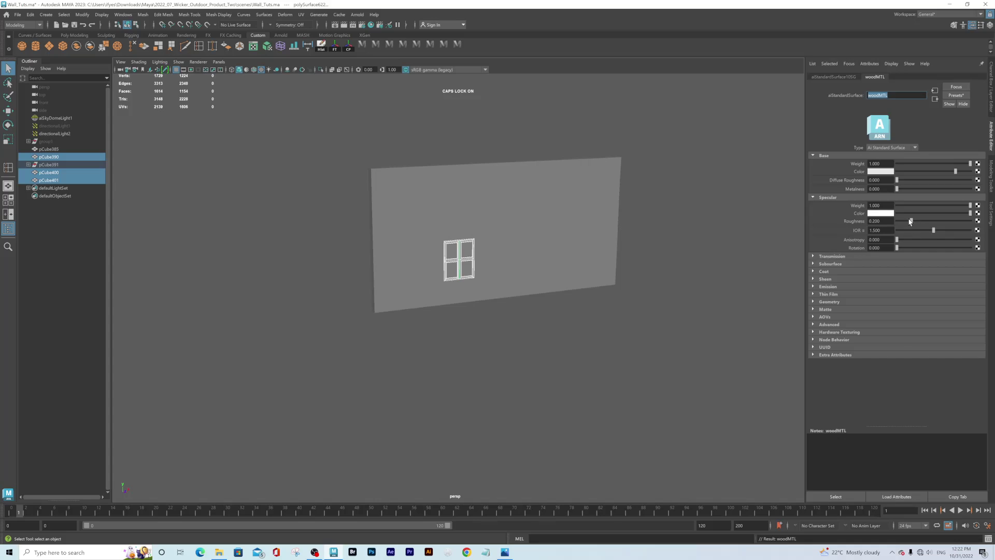
pyautogui.moveTo(912, 221); pyautogui.dragTo(945, 223)
pyautogui.click(587, 318)
pyautogui.keyDown('alt'); pyautogui.moveTo(587, 318); pyautogui.dragTo(550, 324); pyautogui.keyUp('alt')
pyautogui.scroll(5, 529, 253)
pyautogui.keyDown('alt'); pyautogui.moveTo(529, 253); pyautogui.dragTo(582, 266); pyautogui.keyUp('alt')
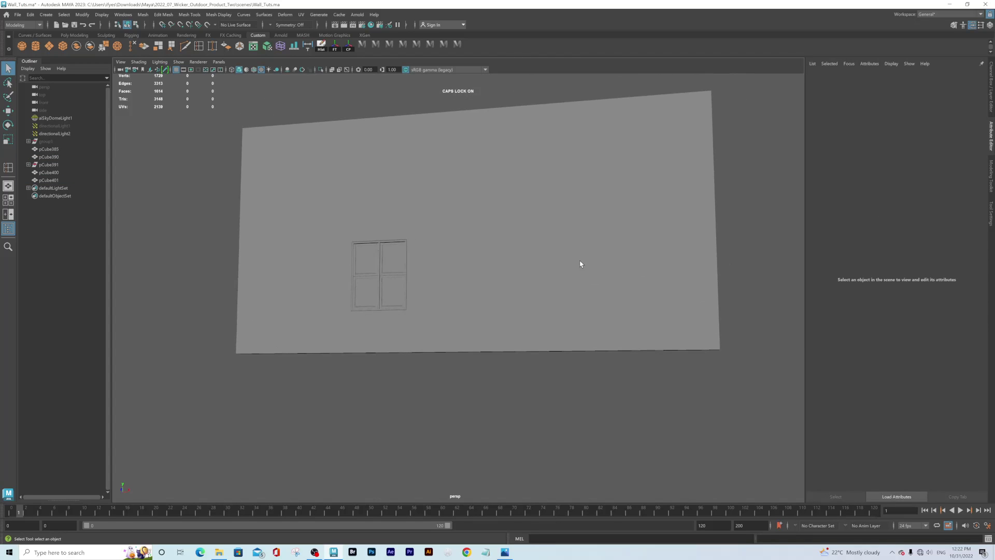
pyautogui.scroll(-3, 519, 204)
# Connect a file texture node to the base color of the wall's WALLmtl material
pyautogui.click(564, 228)
pyautogui.moveTo(565, 228)
pyautogui.keyDown('alt'); pyautogui.mouseDown()
pyautogui.moveTo(559, 189)
pyautogui.moveTo(559, 204)
pyautogui.moveTo(524, 222)
pyautogui.moveTo(555, 211)
pyautogui.moveTo(525, 234)
pyautogui.moveTo(564, 240)
pyautogui.mouseUp(); pyautogui.keyUp('alt')
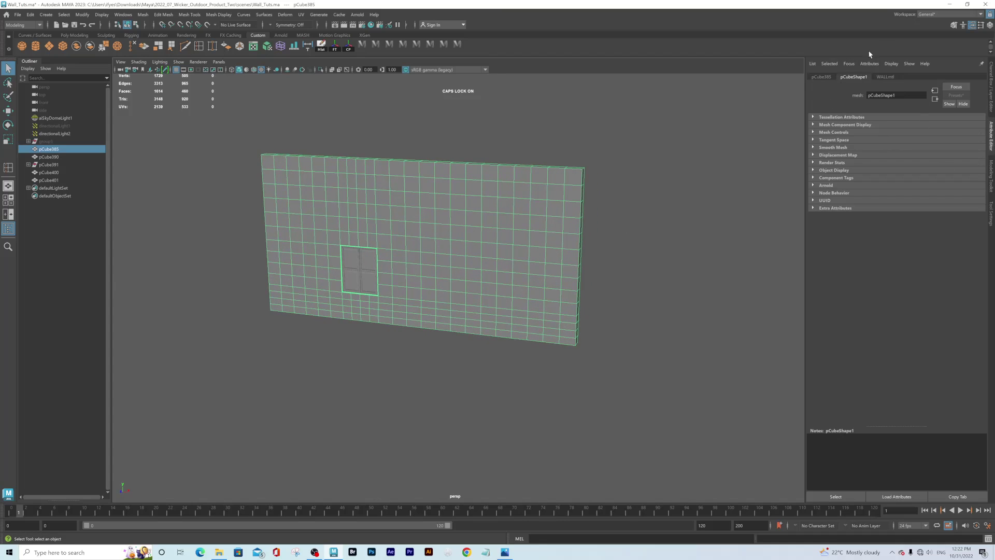
pyautogui.click(885, 77)
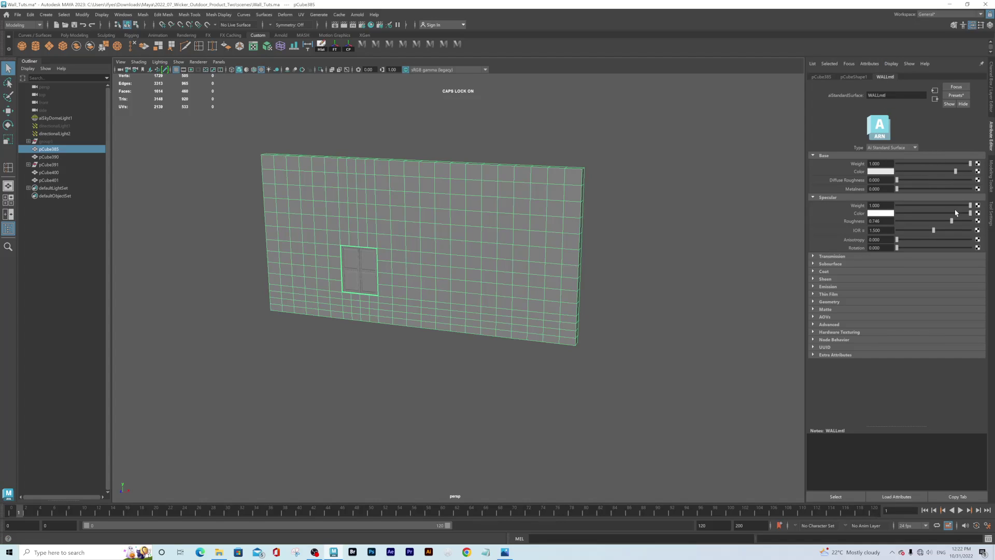
pyautogui.click(978, 173)
pyautogui.click(402, 246)
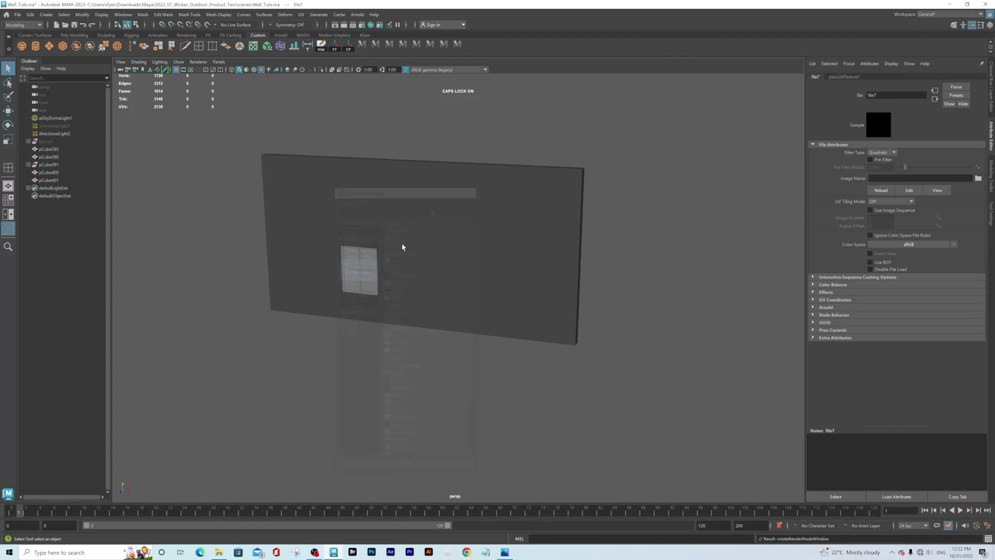
# Load Wall.jpg from the sourceimages folder as the wall's file texture image
pyautogui.click(978, 178)
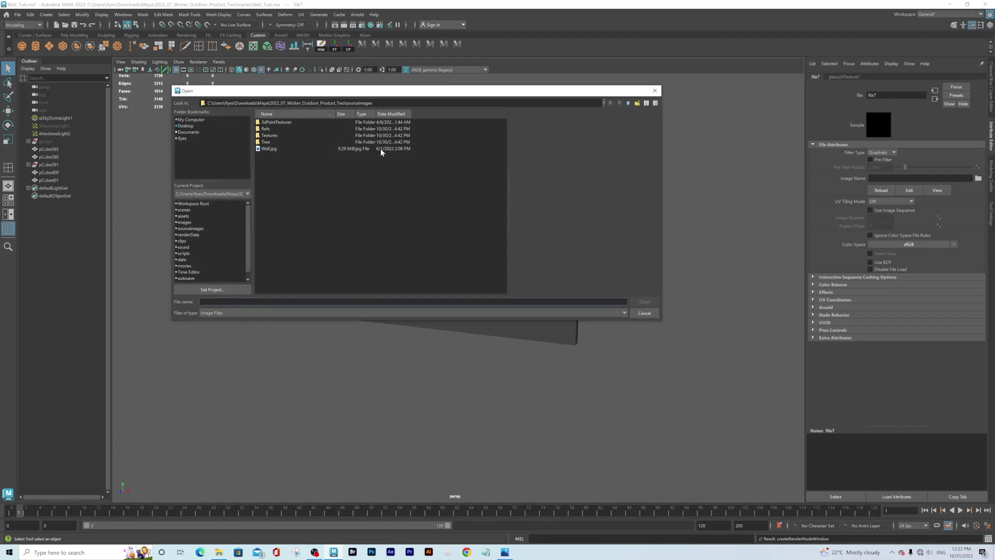
pyautogui.click(268, 148)
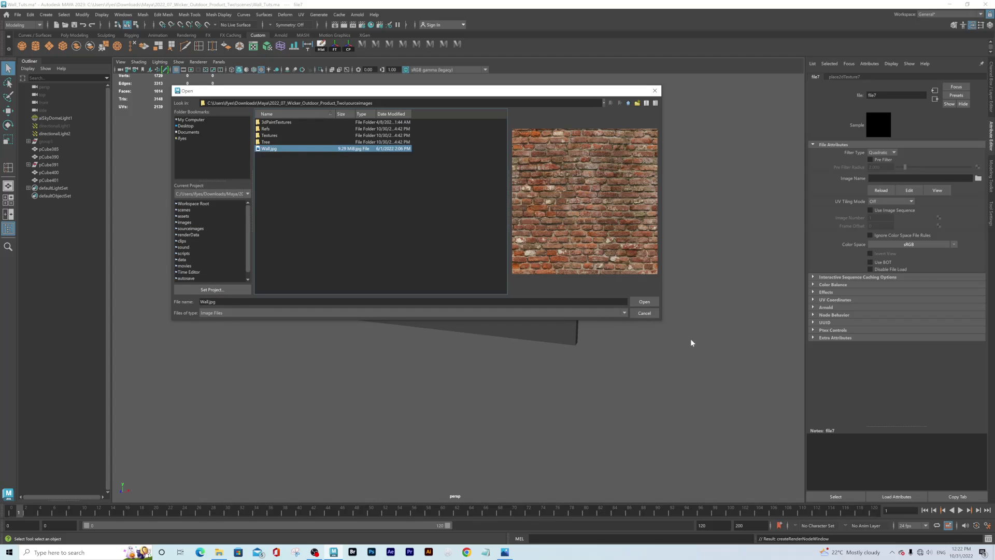
pyautogui.click(644, 302)
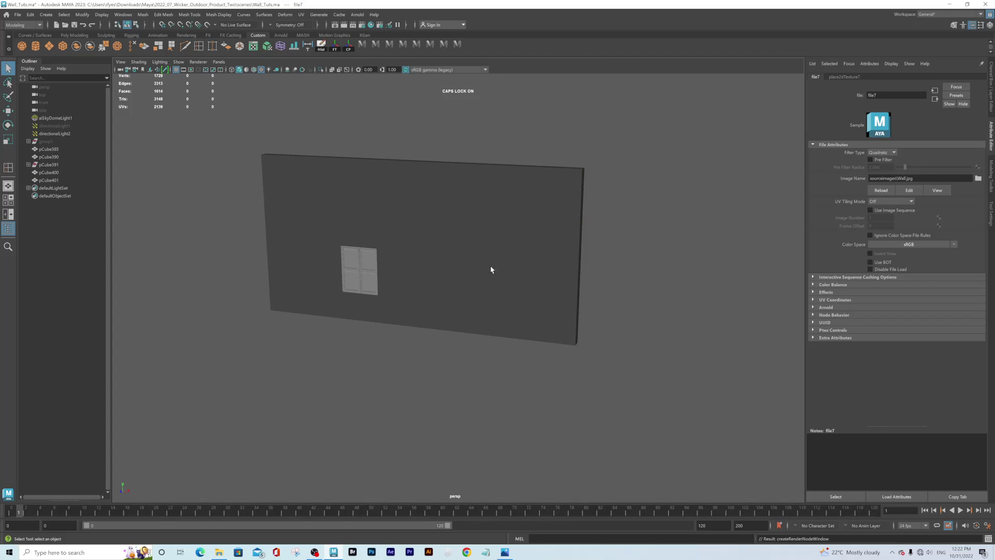
pyautogui.keyDown('alt'); pyautogui.moveTo(436, 231); pyautogui.dragTo(413, 207); pyautogui.keyUp('alt')
pyautogui.keyDown('alt'); pyautogui.moveTo(413, 207); pyautogui.dragTo(468, 249, button='right'); pyautogui.keyUp('alt')
pyautogui.keyDown('alt'); pyautogui.moveTo(469, 249); pyautogui.dragTo(484, 311, button='middle'); pyautogui.keyUp('alt')
pyautogui.keyDown('alt'); pyautogui.moveTo(484, 311); pyautogui.dragTo(441, 246, button='right'); pyautogui.keyUp('alt')
pyautogui.moveTo(442, 245)
pyautogui.keyDown('alt'); pyautogui.mouseDown()
pyautogui.moveTo(455, 248)
pyautogui.moveTo(450, 255)
pyautogui.mouseUp(); pyautogui.keyUp('alt')
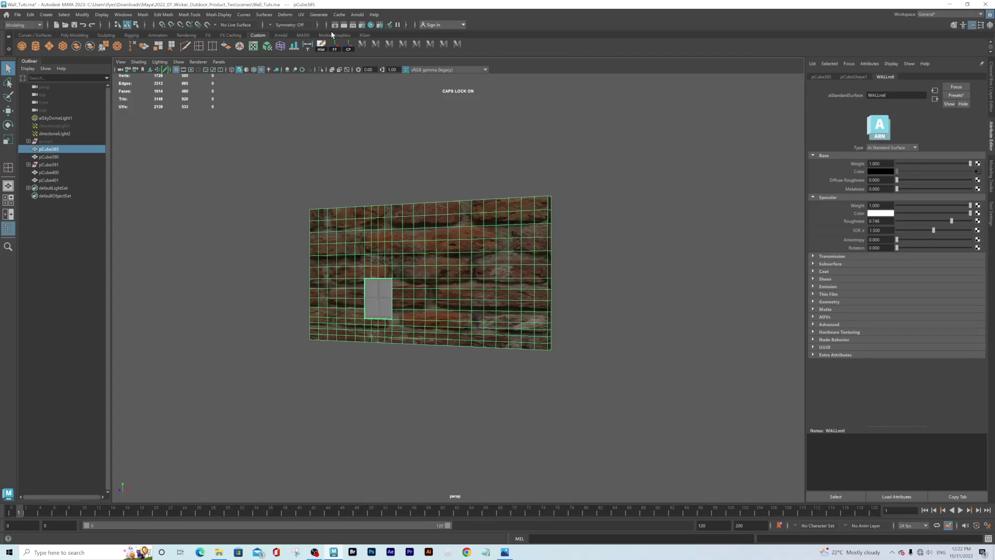
# Apply an automatic UV projection to the wall mesh and clear the selection
pyautogui.click(302, 16)
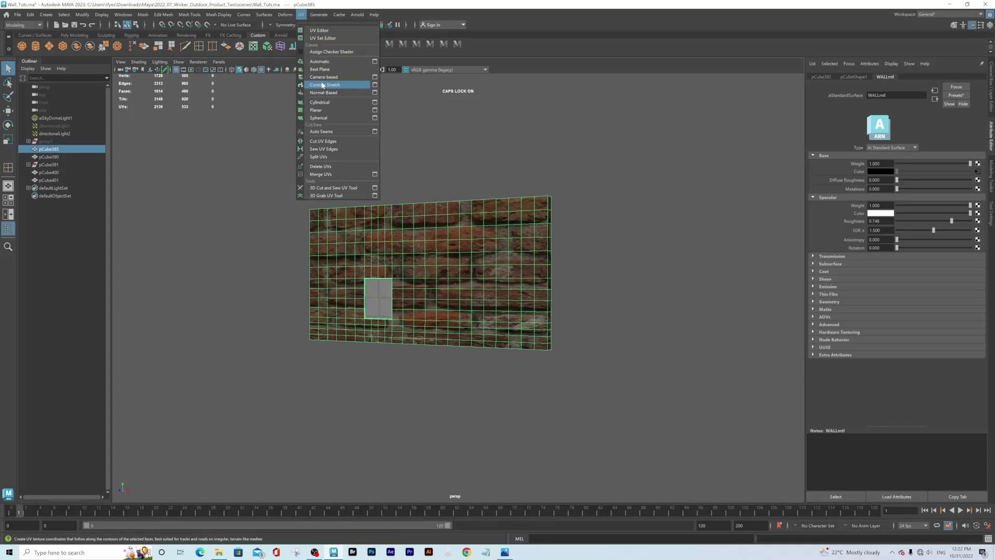
pyautogui.click(472, 167)
pyautogui.scroll(5, 499, 249)
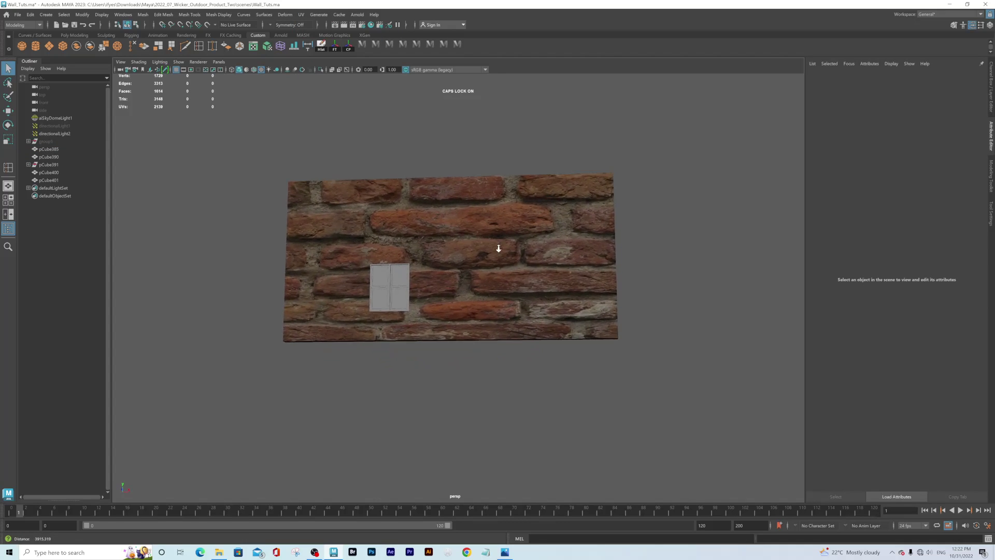
pyautogui.scroll(1, 498, 249)
pyautogui.keyDown('alt'); pyautogui.moveTo(499, 249); pyautogui.dragTo(505, 253); pyautogui.keyUp('alt')
pyautogui.scroll(1, 504, 254)
pyautogui.keyDown('alt'); pyautogui.moveTo(504, 254); pyautogui.dragTo(488, 244, button='middle'); pyautogui.keyUp('alt')
pyautogui.click(466, 225)
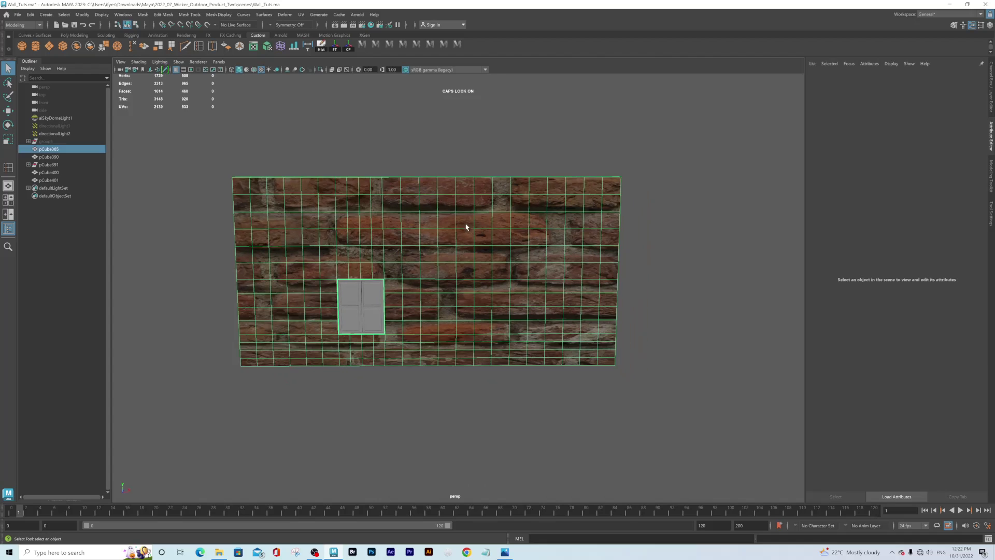
pyautogui.click(301, 14)
pyautogui.click(320, 61)
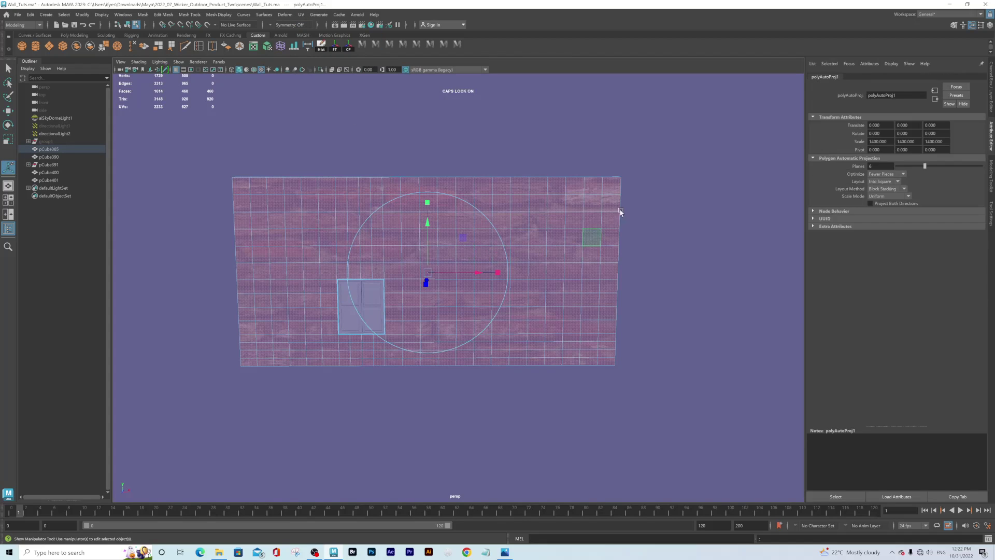
pyautogui.click(655, 163)
# Select the wall and graph its WALLmtl shading network in a cleared Hypershade work area
pyautogui.moveTo(520, 215); pyautogui.dragTo(539, 205, button='right')
pyautogui.click(492, 235)
pyautogui.keyDown('alt'); pyautogui.moveTo(522, 254); pyautogui.dragTo(487, 237); pyautogui.keyUp('alt')
pyautogui.click(371, 24)
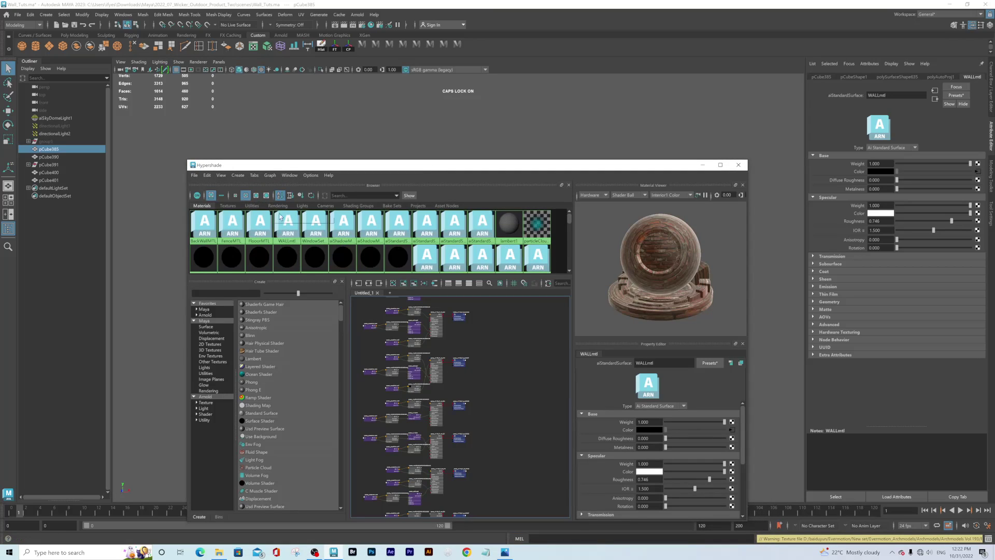
pyautogui.click(395, 284)
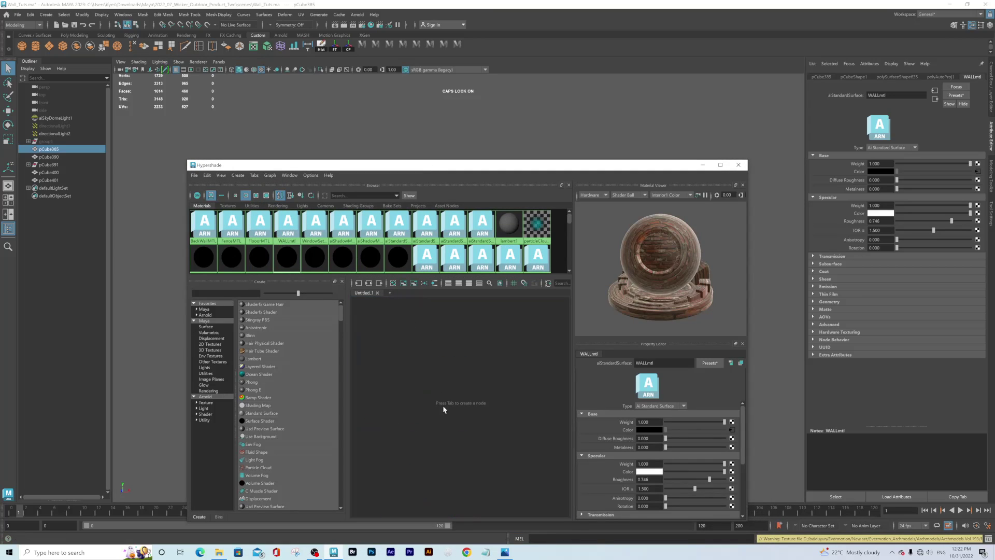
pyautogui.moveTo(481, 165); pyautogui.dragTo(443, 84)
pyautogui.moveTo(573, 84); pyautogui.dragTo(345, 110)
pyautogui.click(543, 197)
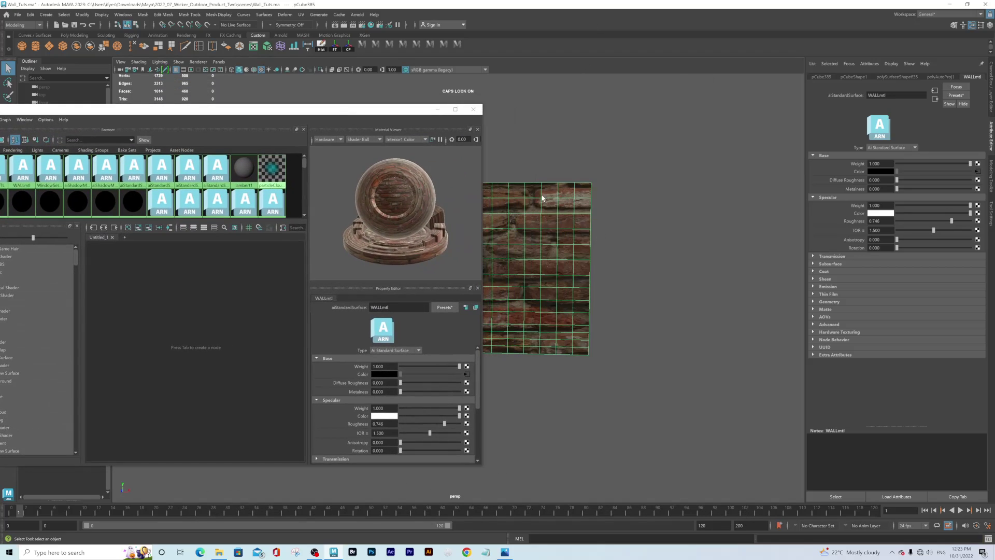
pyautogui.click(170, 228)
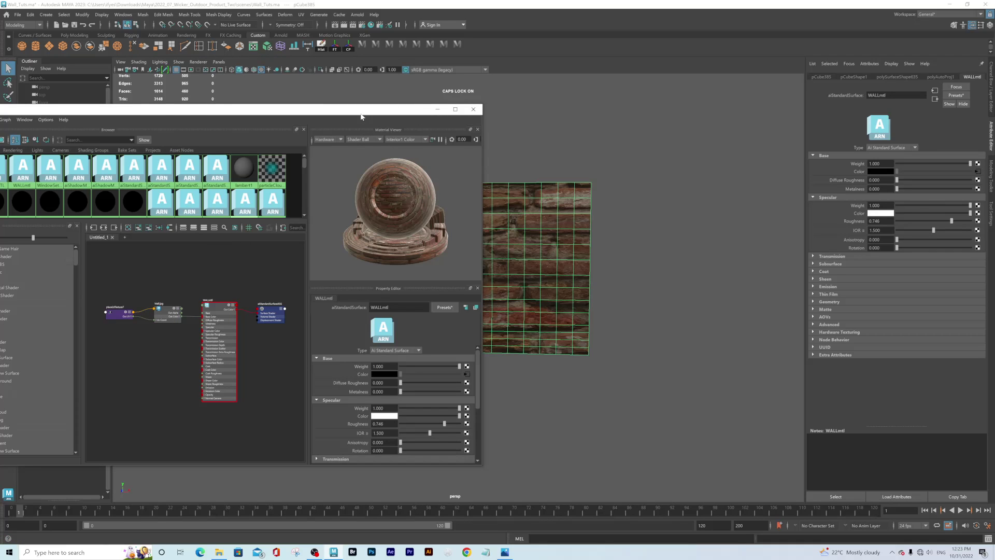
# Set the Repeat UV of the wall texture's place2dTexture7 node to 4 in both directions
pyautogui.moveTo(361, 116); pyautogui.dragTo(339, 122)
pyautogui.scroll(2, 140, 306)
pyautogui.scroll(8, 130, 291)
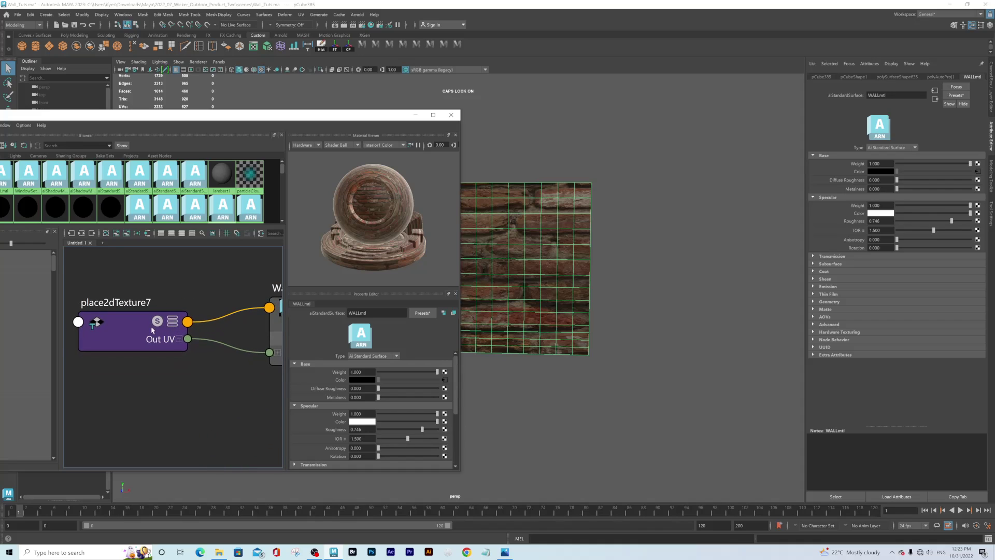
pyautogui.click(125, 327)
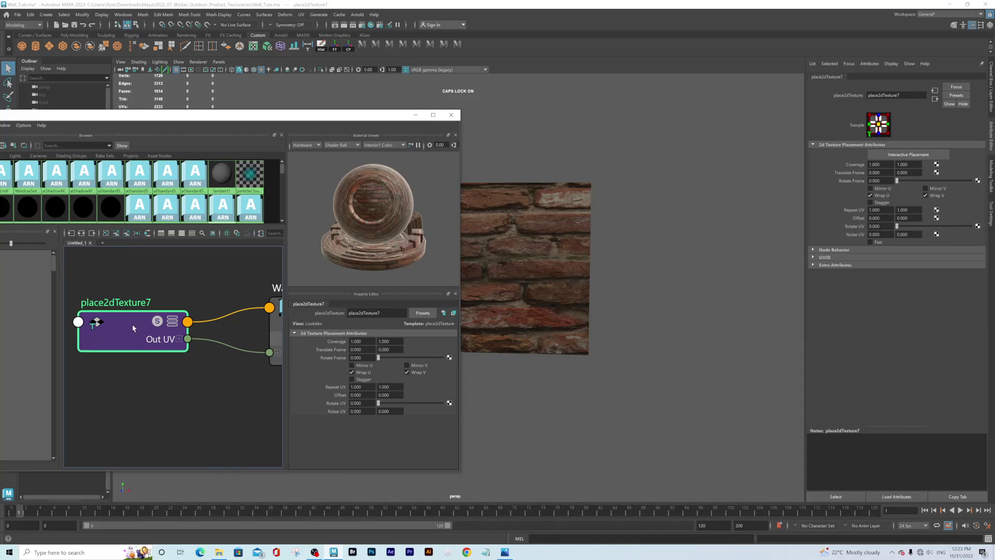
pyautogui.moveTo(351, 387); pyautogui.dragTo(514, 370)
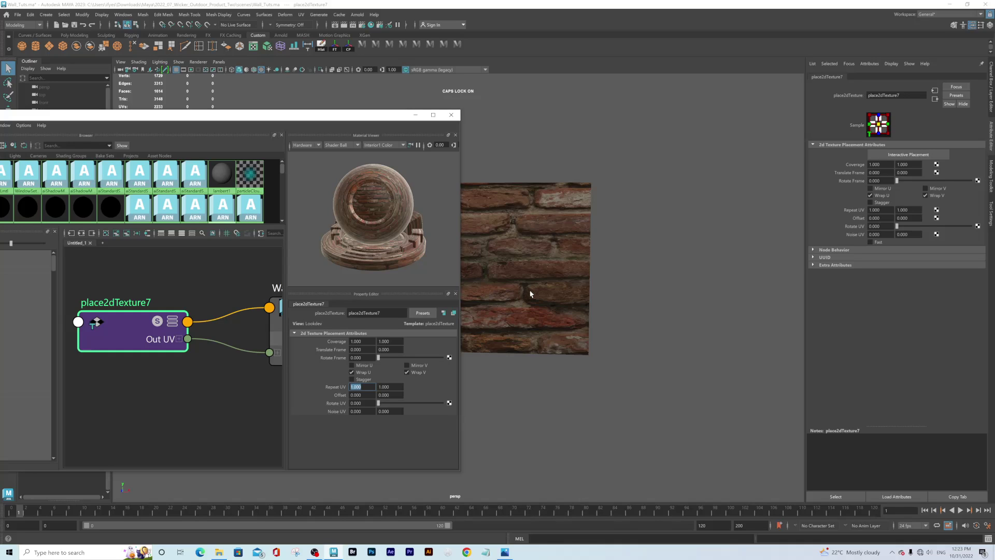
pyautogui.write('4')
pyautogui.press('Return')
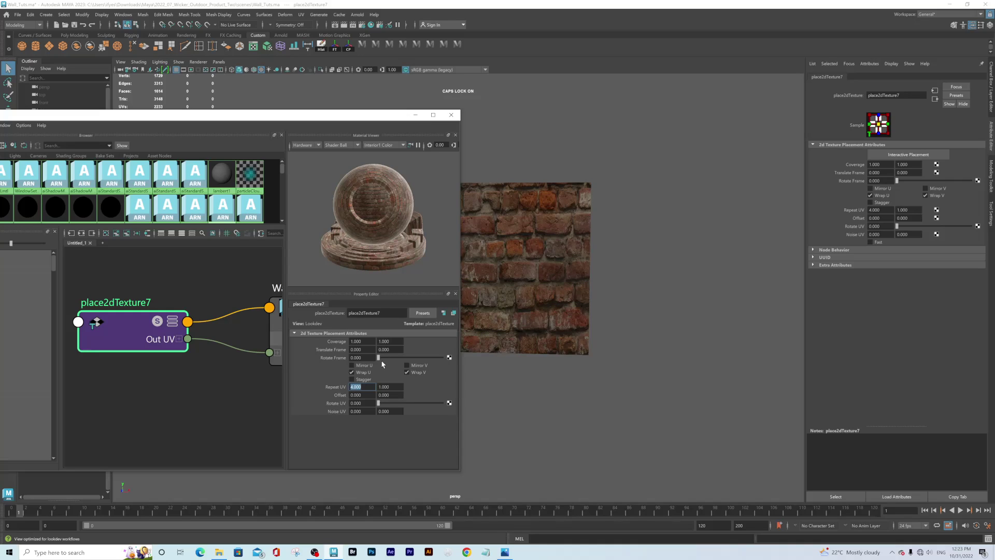
pyautogui.doubleClick(385, 387)
pyautogui.write('4')
pyautogui.press('Return')
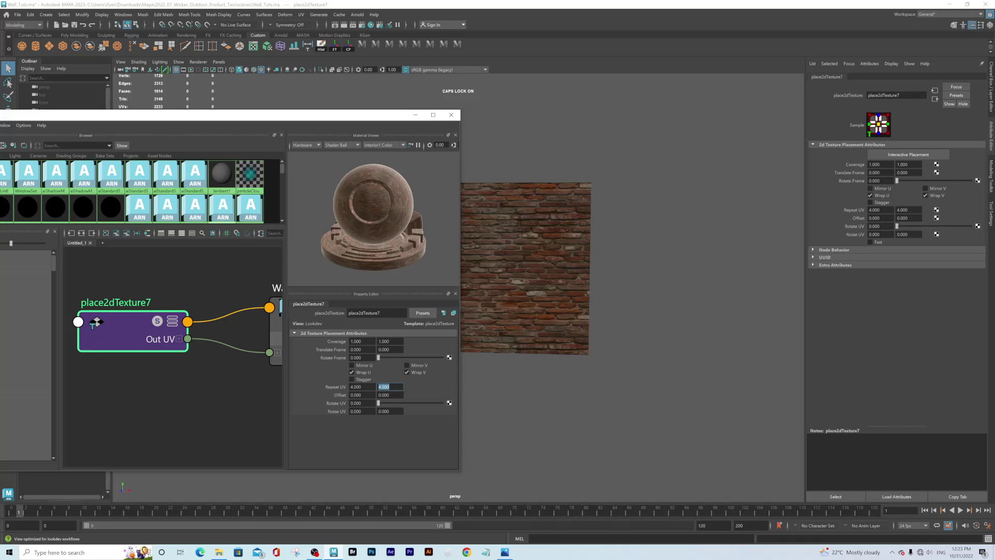
# Set the V repeat of the brick texture to 2 and inspect the wall around the window
pyautogui.moveTo(349, 115); pyautogui.dragTo(211, 130)
pyautogui.keyDown('alt'); pyautogui.moveTo(414, 281); pyautogui.dragTo(562, 256, button='middle'); pyautogui.keyUp('alt')
pyautogui.keyDown('alt'); pyautogui.moveTo(563, 256); pyautogui.dragTo(524, 253, button='right'); pyautogui.keyUp('alt')
pyautogui.keyDown('alt'); pyautogui.moveTo(524, 253); pyautogui.dragTo(504, 255); pyautogui.keyUp('alt')
pyautogui.keyDown('alt'); pyautogui.moveTo(504, 256); pyautogui.dragTo(588, 284, button='right'); pyautogui.keyUp('alt')
pyautogui.click(249, 401)
pyautogui.write('2')
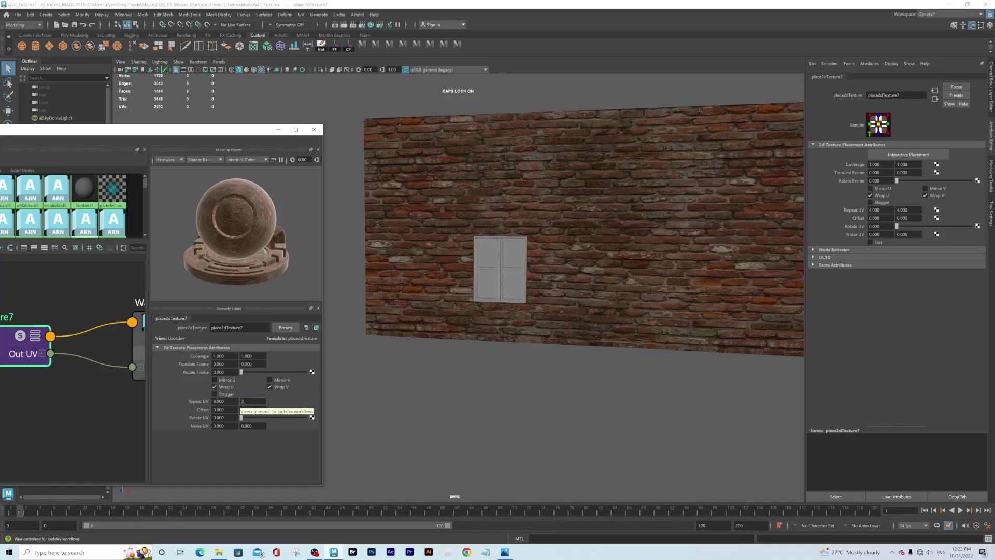
pyautogui.press('Return')
pyautogui.keyDown('alt'); pyautogui.moveTo(480, 373); pyautogui.dragTo(566, 290, button='right'); pyautogui.keyUp('alt')
pyautogui.keyDown('alt'); pyautogui.moveTo(567, 290); pyautogui.dragTo(593, 309); pyautogui.keyUp('alt')
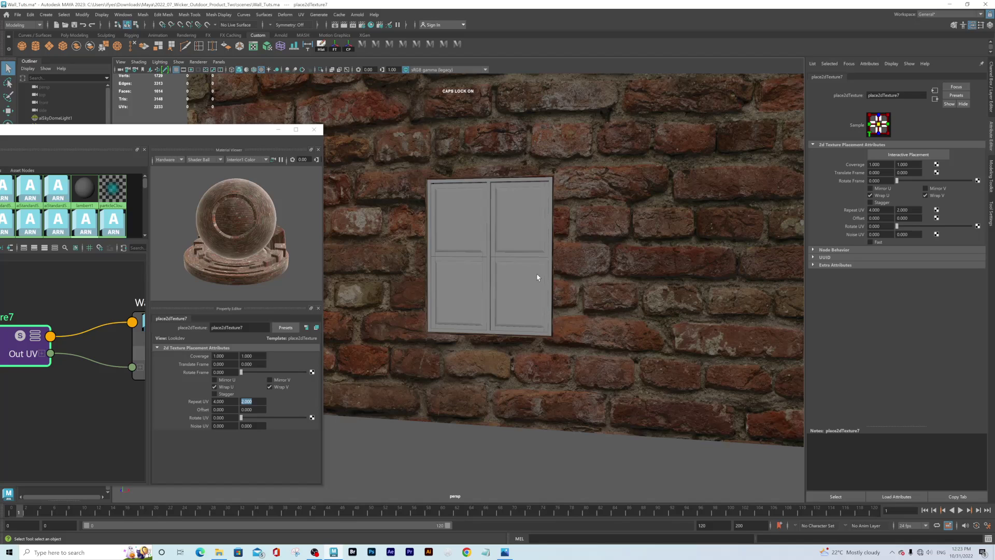
# Measure vertically across a brick beside the window with the distance tool in the textured front view
pyautogui.press('space')
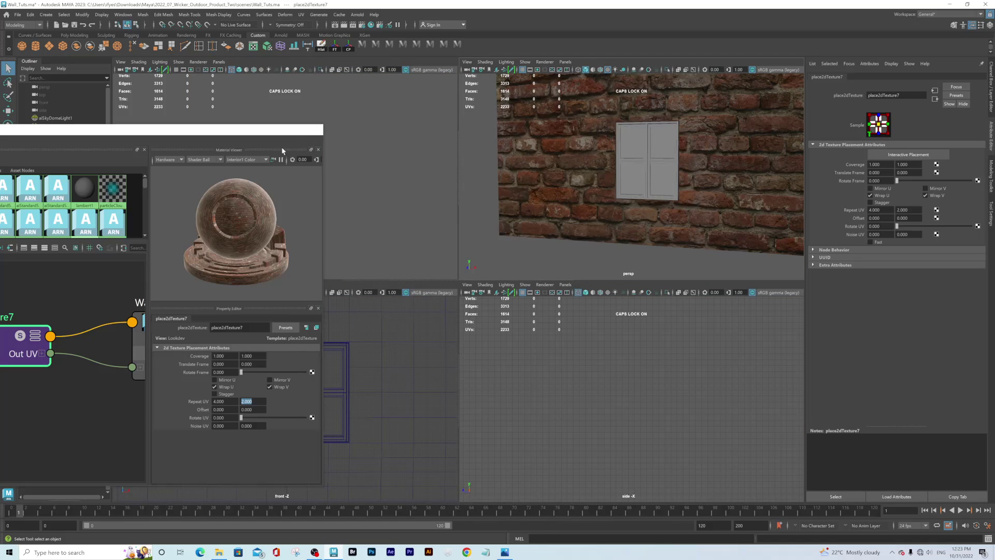
pyautogui.click(278, 129)
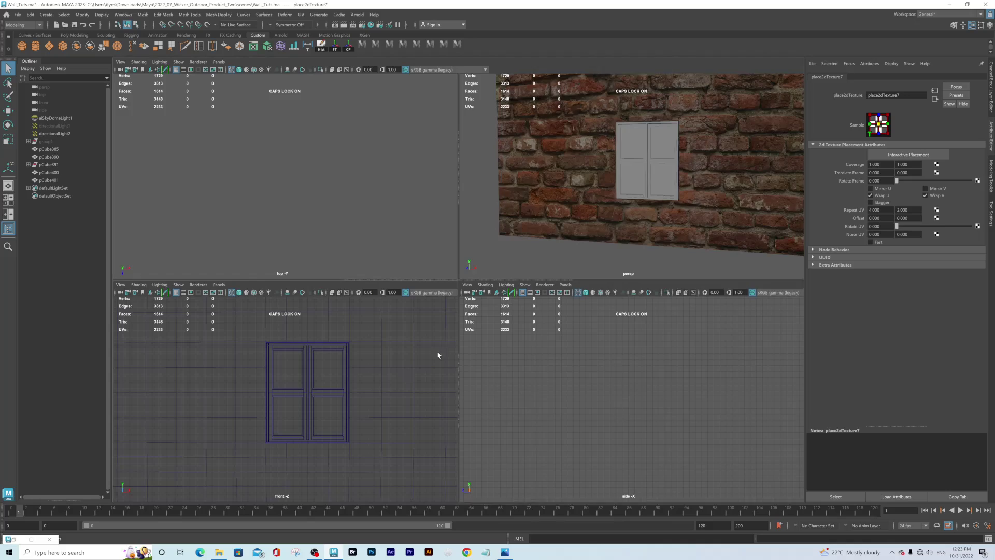
pyautogui.press('space')
pyautogui.keyDown('alt'); pyautogui.moveTo(544, 268); pyautogui.dragTo(420, 284, button='middle'); pyautogui.keyUp('alt')
pyautogui.keyDown('alt'); pyautogui.moveTo(420, 284); pyautogui.dragTo(532, 319, button='right'); pyautogui.keyUp('alt')
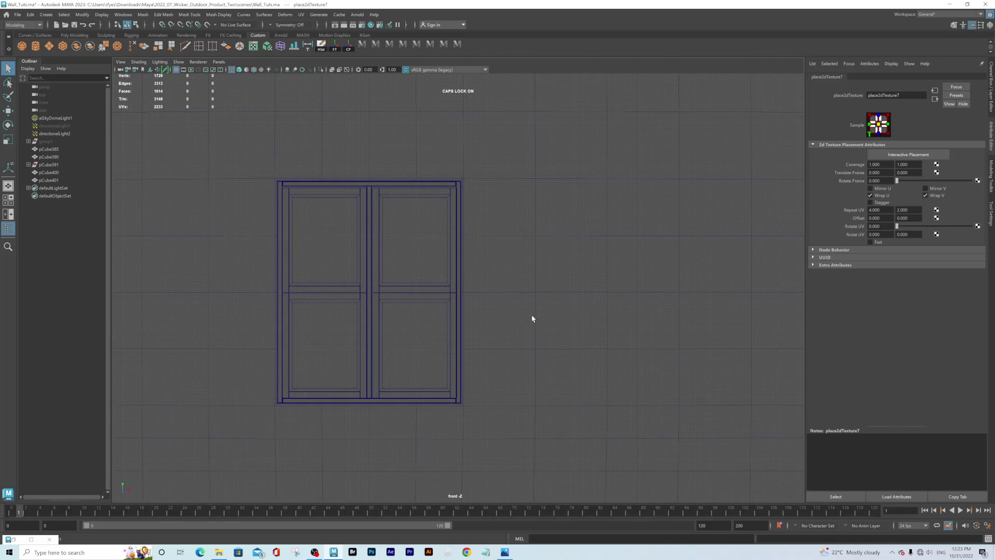
pyautogui.press('6')
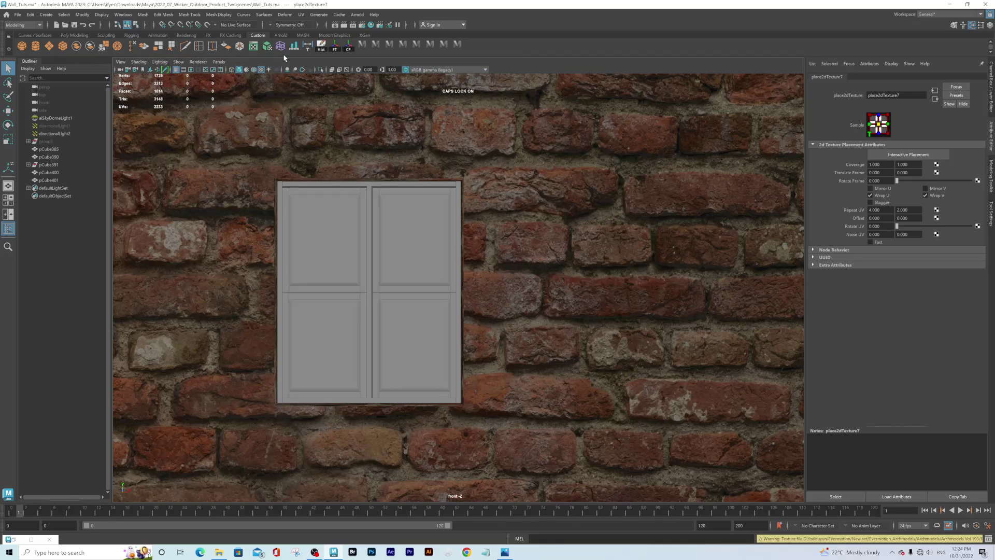
pyautogui.click(308, 46)
pyautogui.moveTo(496, 273); pyautogui.dragTo(497, 320)
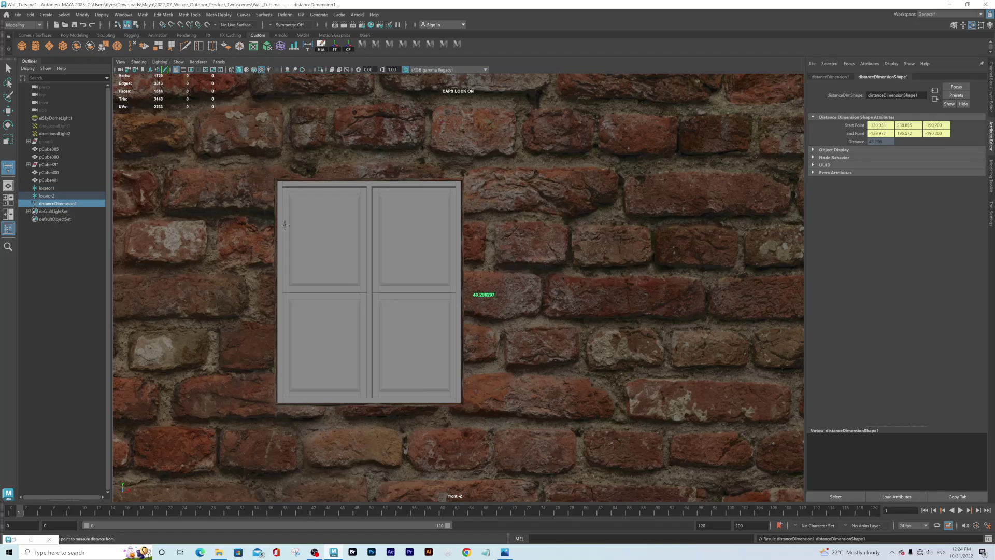
pyautogui.press('q')
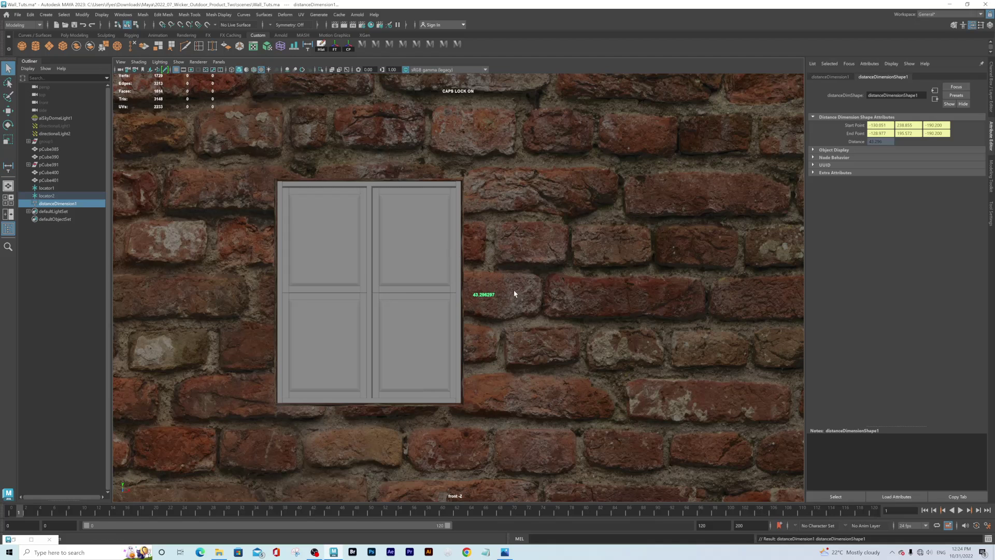
# Reopen the wall's place2dTexture7 node in the Hypershade and set its Repeat UV to 8 and 4
pyautogui.scroll(-5, 655, 324)
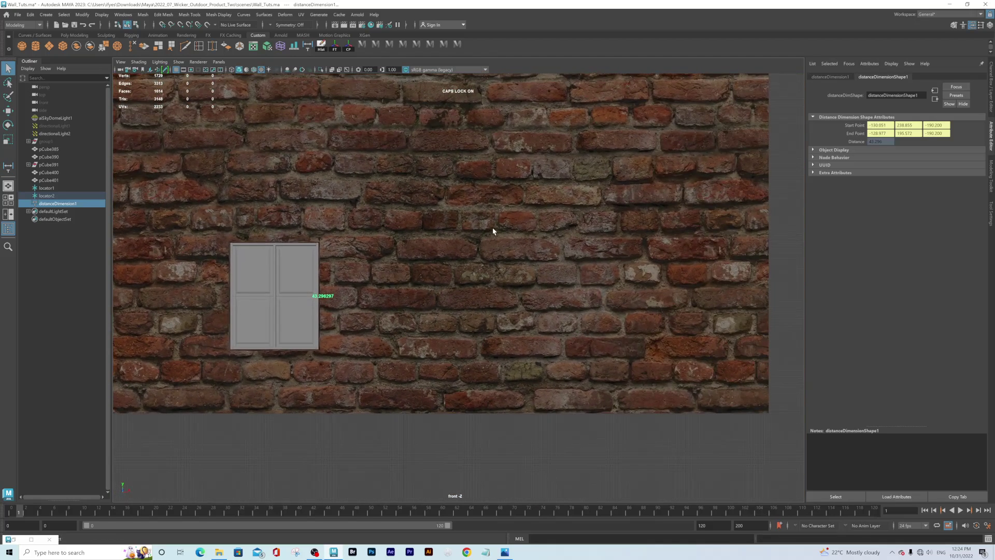
pyautogui.click(492, 229)
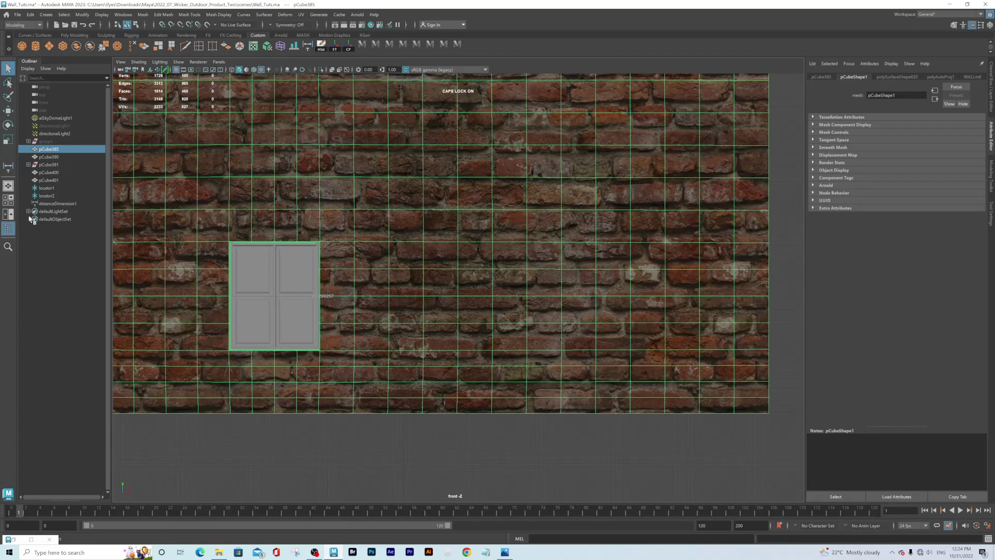
pyautogui.click(371, 25)
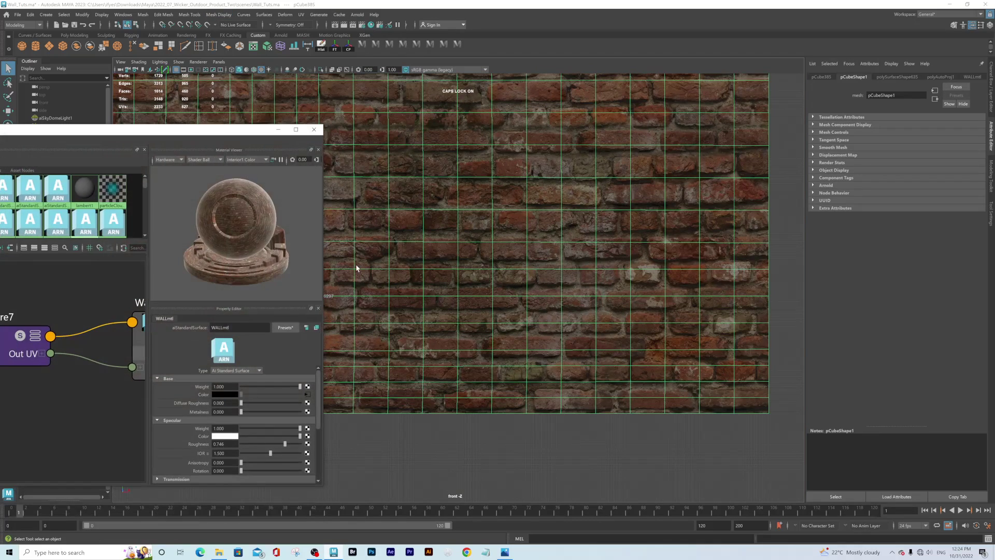
pyautogui.click(7, 340)
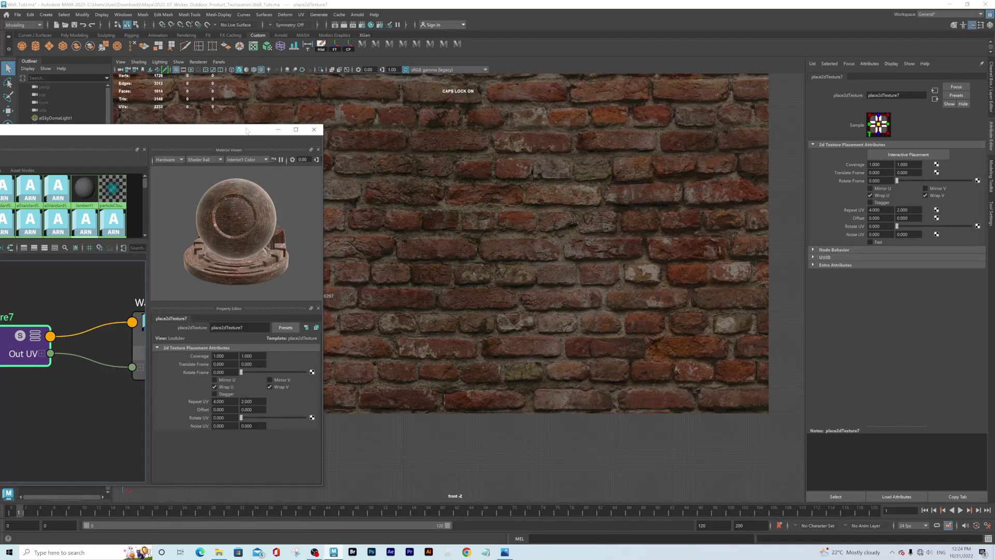
pyautogui.moveTo(238, 133); pyautogui.dragTo(148, 134)
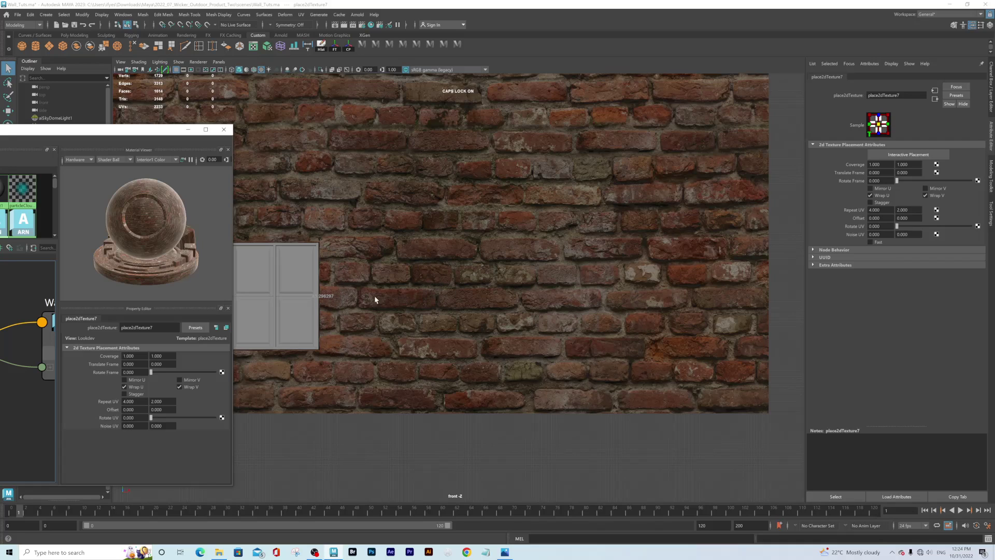
pyautogui.moveTo(137, 402); pyautogui.dragTo(118, 402)
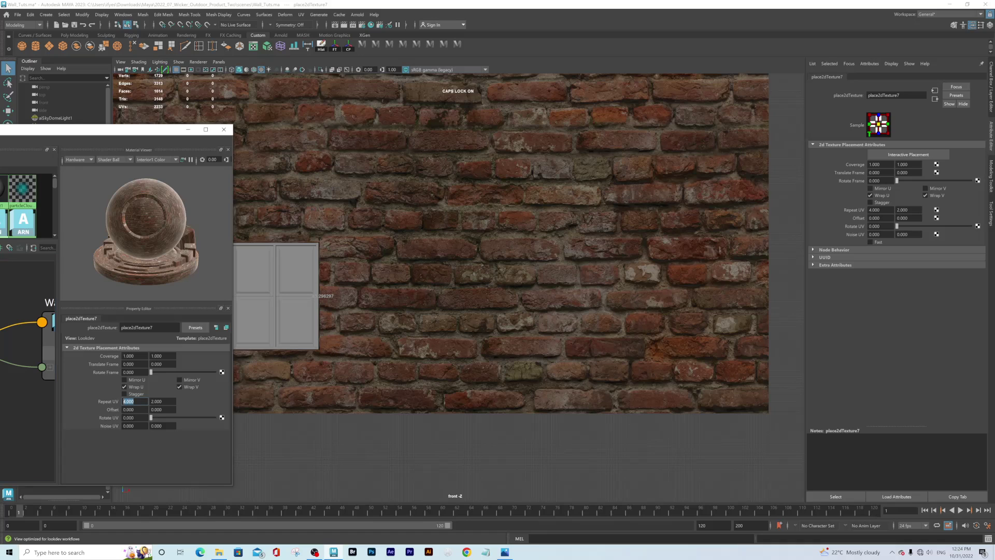
pyautogui.write('8')
pyautogui.press('Tab')
pyautogui.write('4')
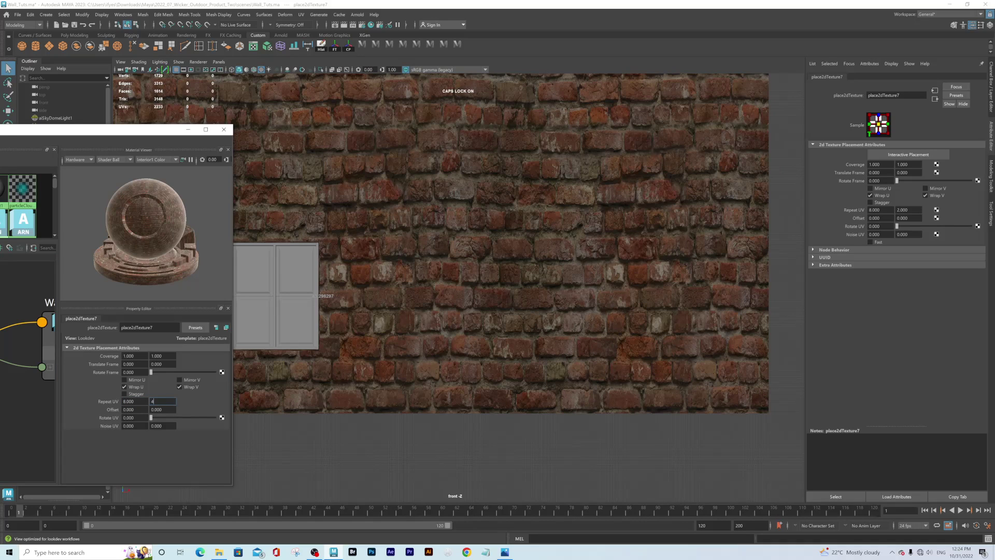
pyautogui.press('Return')
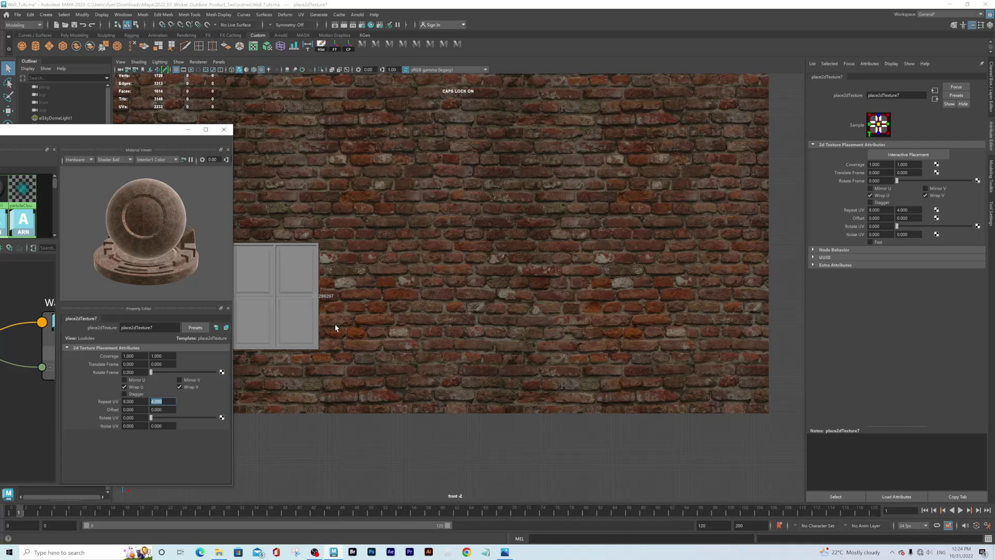
# Set the wall texture's Repeat UV to 9 and 4.5 and check the brick scale across the whole wall
pyautogui.hotkey('shift', 'Tab')
pyautogui.write('9')
pyautogui.press('Tab')
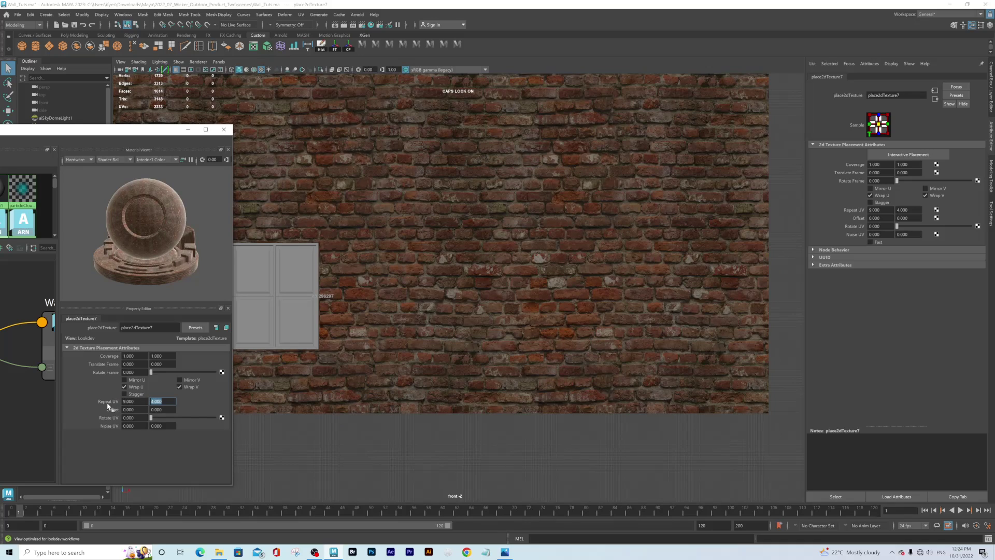
pyautogui.write('4.5')
pyautogui.press('Return')
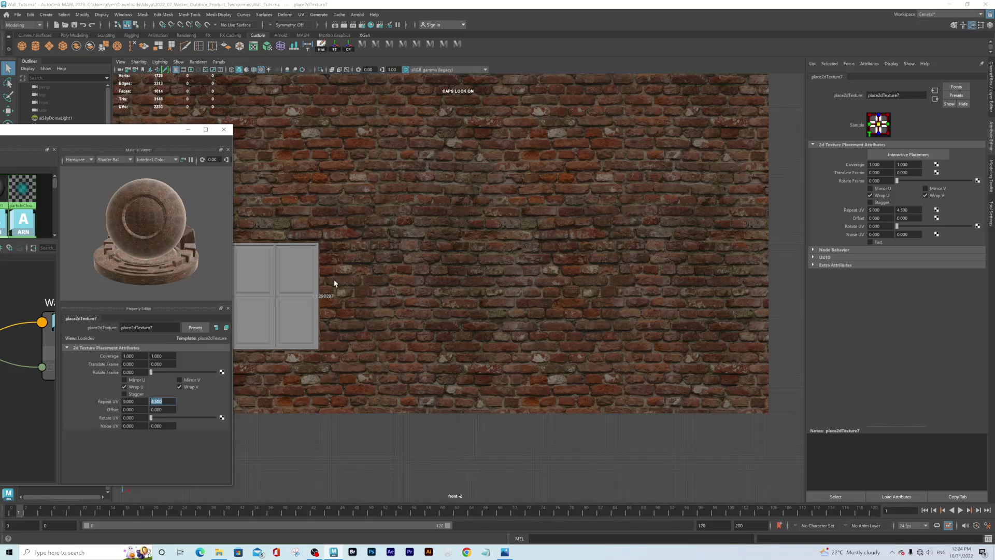
pyautogui.scroll(-3, 604, 271)
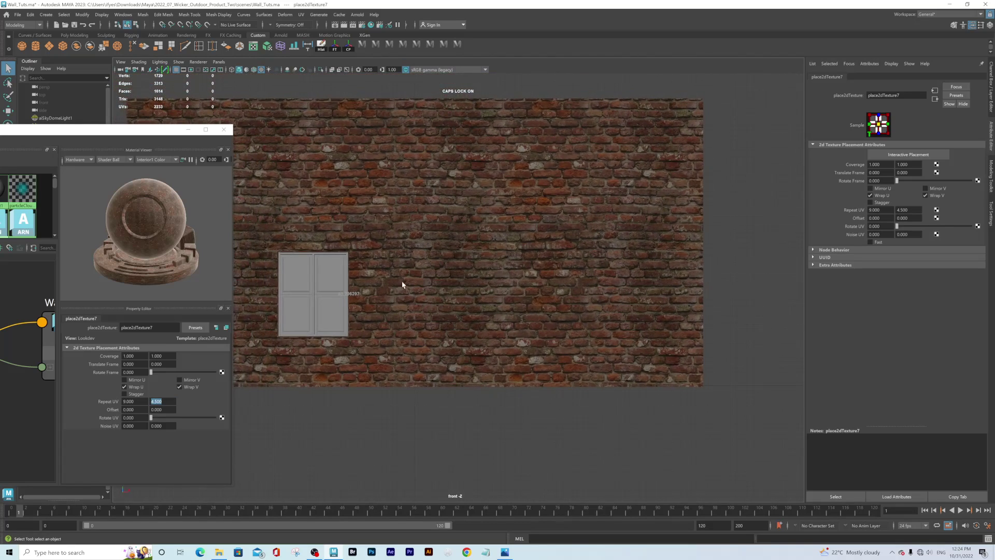
pyautogui.keyDown('alt'); pyautogui.moveTo(430, 253); pyautogui.dragTo(564, 288, button='middle'); pyautogui.keyUp('alt')
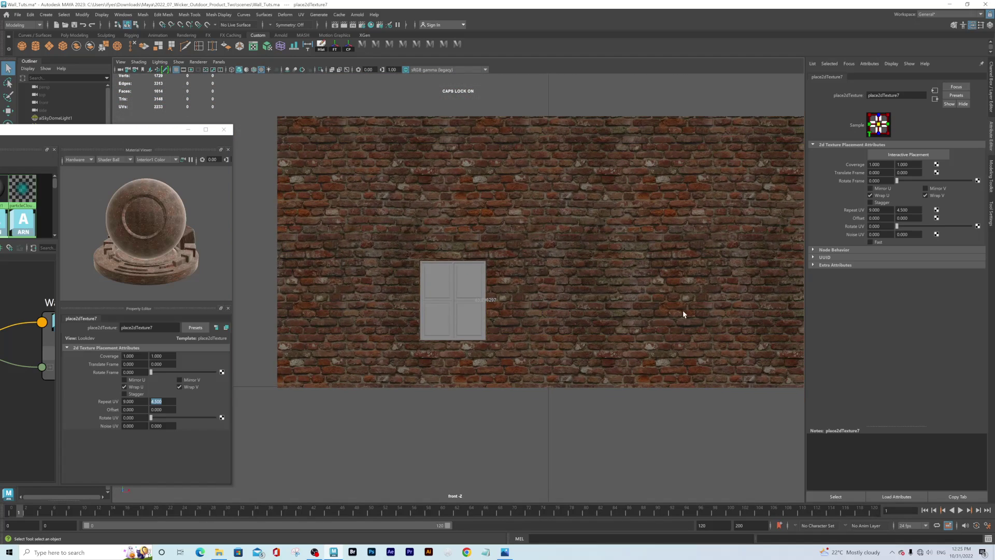
pyautogui.keyDown('alt'); pyautogui.moveTo(683, 315); pyautogui.dragTo(584, 279, button='right'); pyautogui.keyUp('alt')
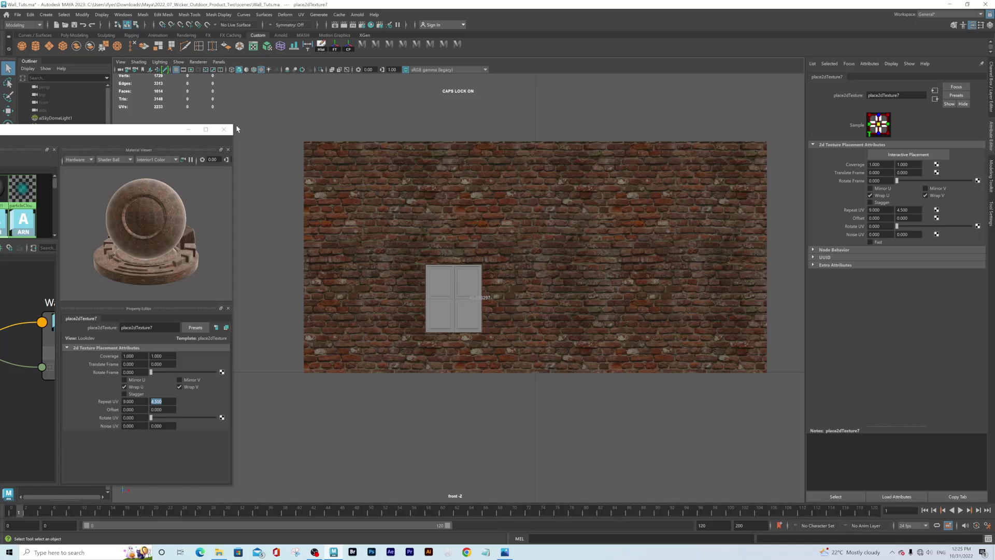
# Close the Hypershade and return to the full perspective view of the wall
pyautogui.click(224, 129)
pyautogui.press('space')
pyautogui.press('space')
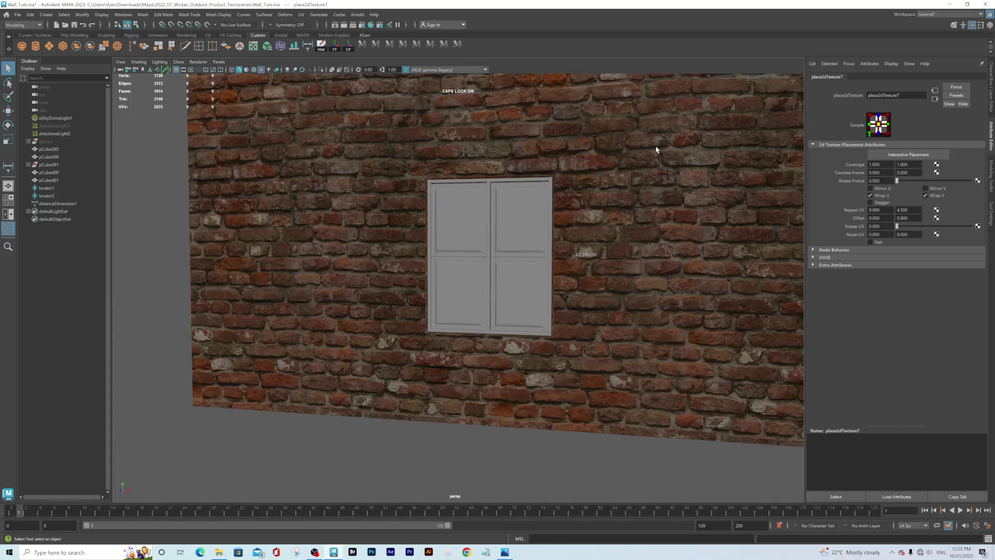
# Examine the scale of the brick texture across the whole wall and around the window from several angles
pyautogui.keyDown('alt'); pyautogui.moveTo(636, 271); pyautogui.dragTo(551, 246, button='right'); pyautogui.keyUp('alt')
pyautogui.moveTo(551, 246)
pyautogui.keyDown('alt'); pyautogui.mouseDown()
pyautogui.moveTo(491, 267)
pyautogui.moveTo(541, 260)
pyautogui.moveTo(469, 254)
pyautogui.moveTo(508, 233)
pyautogui.moveTo(530, 247)
pyautogui.moveTo(553, 237)
pyautogui.mouseUp(); pyautogui.keyUp('alt')
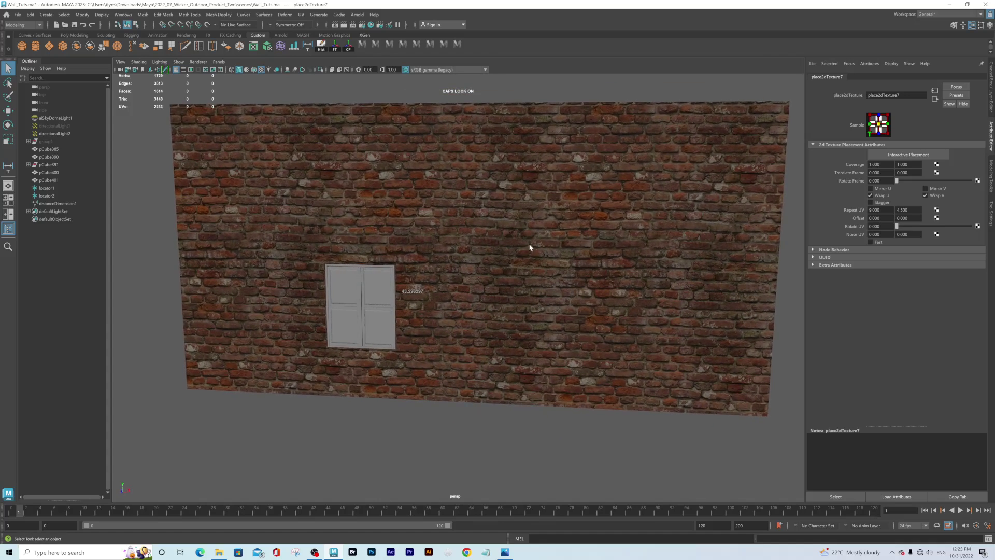
pyautogui.moveTo(553, 238)
pyautogui.keyDown('alt'); pyautogui.mouseDown(button='right')
pyautogui.moveTo(509, 224)
pyautogui.moveTo(609, 273)
pyautogui.moveTo(551, 251)
pyautogui.mouseUp(button='right'); pyautogui.keyUp('alt')
pyautogui.keyDown('alt'); pyautogui.moveTo(551, 251); pyautogui.dragTo(553, 275, button='middle'); pyautogui.keyUp('alt')
pyautogui.keyDown('alt'); pyautogui.moveTo(553, 275); pyautogui.dragTo(549, 275); pyautogui.keyUp('alt')
pyautogui.keyDown('alt'); pyautogui.moveTo(549, 275); pyautogui.dragTo(582, 280, button='right'); pyautogui.keyUp('alt')
pyautogui.keyDown('alt'); pyautogui.moveTo(582, 280); pyautogui.dragTo(547, 276); pyautogui.keyUp('alt')
pyautogui.keyDown('alt'); pyautogui.moveTo(548, 275); pyautogui.dragTo(539, 288, button='right'); pyautogui.keyUp('alt')
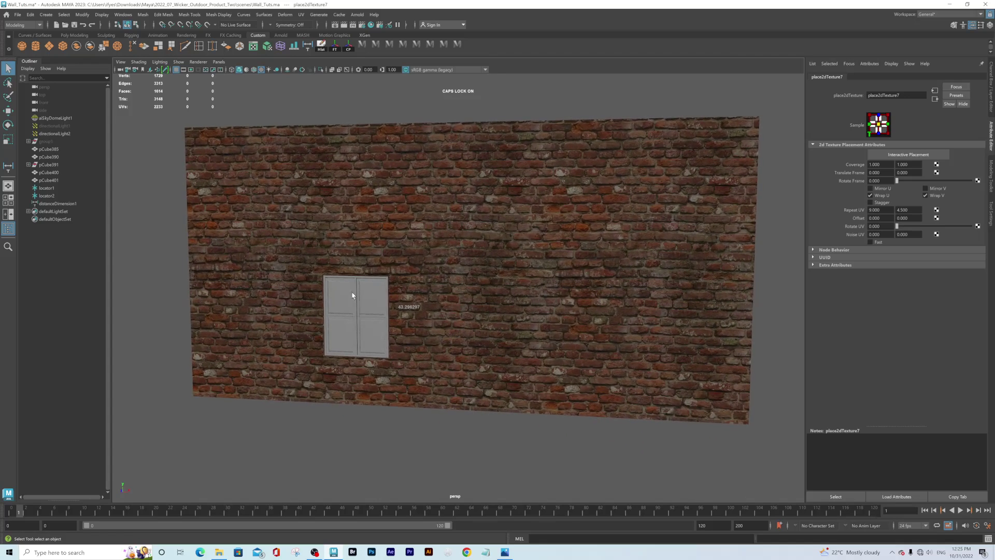
pyautogui.keyDown('alt'); pyautogui.moveTo(544, 310); pyautogui.dragTo(517, 355); pyautogui.keyUp('alt')
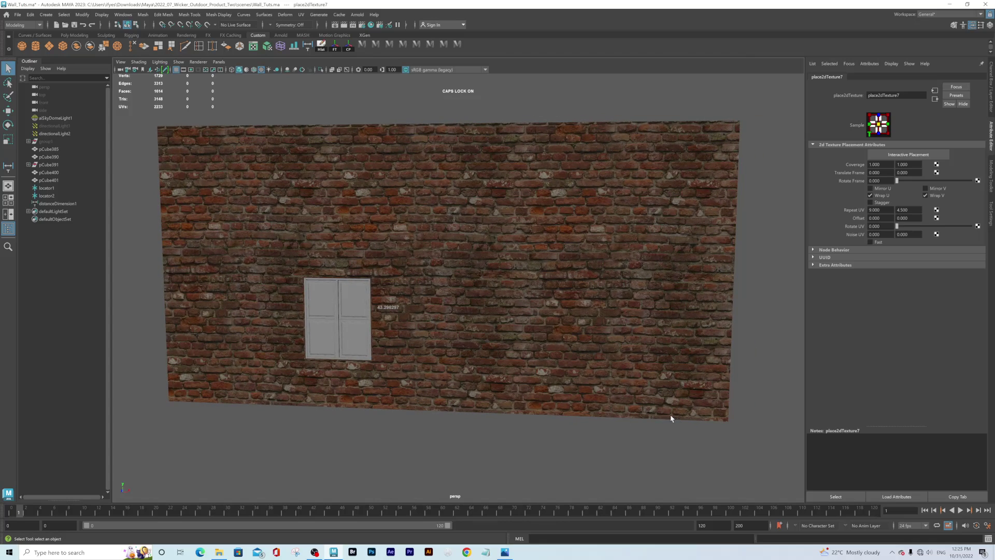
pyautogui.keyDown('alt'); pyautogui.moveTo(596, 420); pyautogui.dragTo(511, 340, button='right'); pyautogui.keyUp('alt')
pyautogui.keyDown('alt'); pyautogui.moveTo(511, 340); pyautogui.dragTo(484, 291); pyautogui.keyUp('alt')
pyautogui.keyDown('alt'); pyautogui.moveTo(484, 291); pyautogui.dragTo(568, 317, button='right'); pyautogui.keyUp('alt')
pyautogui.keyDown('alt'); pyautogui.moveTo(568, 318); pyautogui.dragTo(466, 270); pyautogui.keyUp('alt')
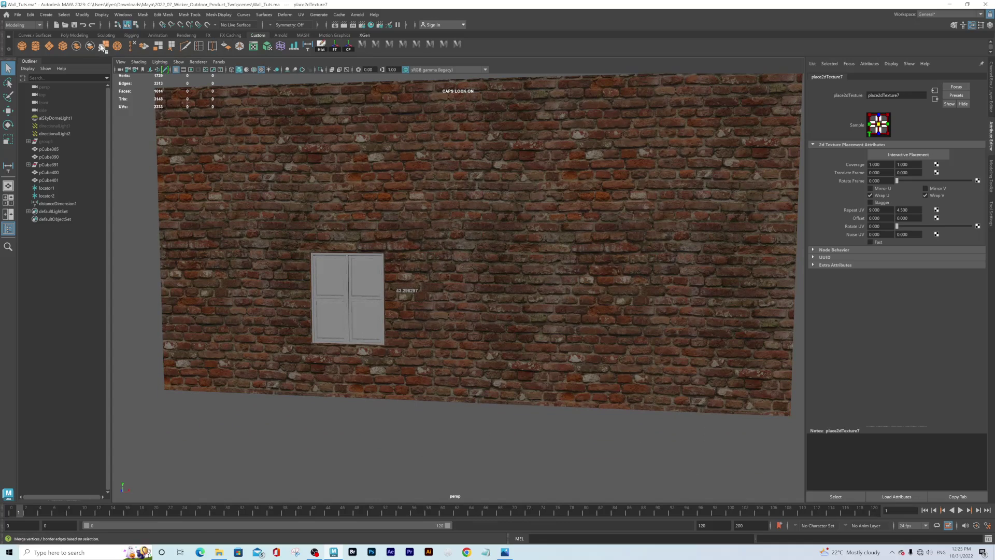
# Create a polygon cube, raise it in front of the lower wall and scale it uniformly to about 59 units
pyautogui.scroll(-5, 462, 314)
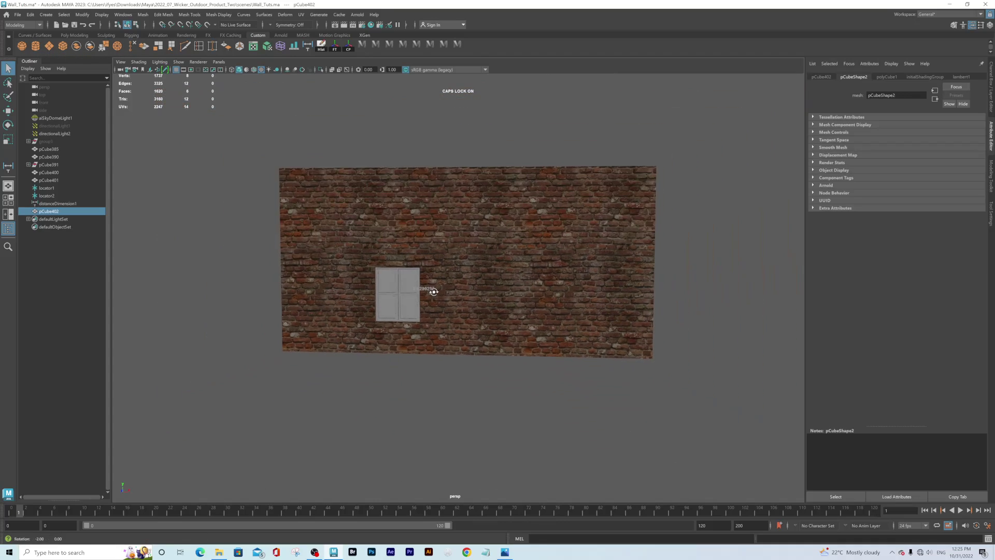
pyautogui.keyDown('alt'); pyautogui.moveTo(462, 313); pyautogui.dragTo(500, 323); pyautogui.keyUp('alt')
pyautogui.press('w')
pyautogui.scroll(-1, 500, 317)
pyautogui.moveTo(521, 383); pyautogui.dragTo(509, 271)
pyautogui.press('r')
pyautogui.moveTo(511, 343); pyautogui.dragTo(520, 348)
# Stretch the cube along X to about 1270 units and lower it slightly to a height of about 102
pyautogui.moveTo(577, 332); pyautogui.dragTo(789, 298)
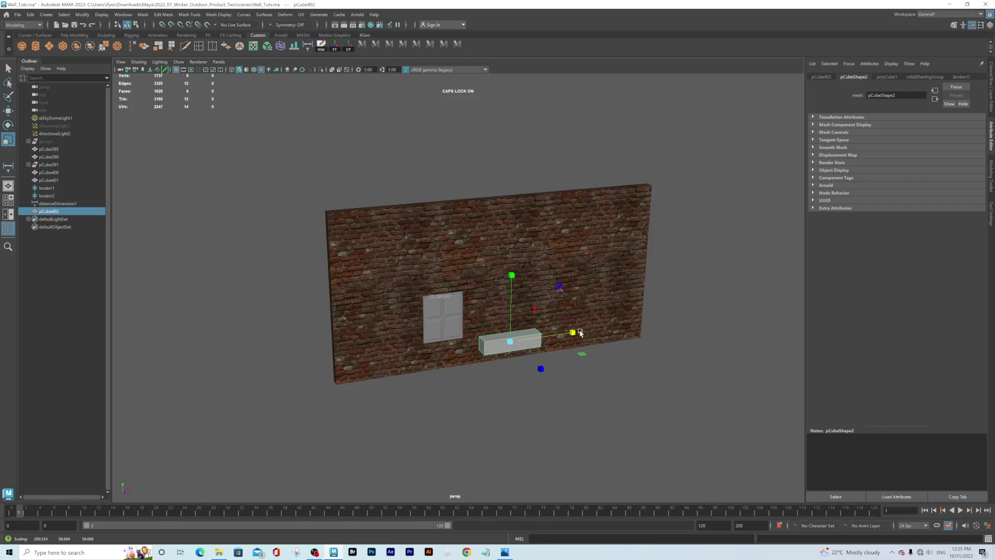
pyautogui.moveTo(577, 330); pyautogui.dragTo(720, 311)
pyautogui.moveTo(573, 332); pyautogui.dragTo(607, 334)
pyautogui.press('w')
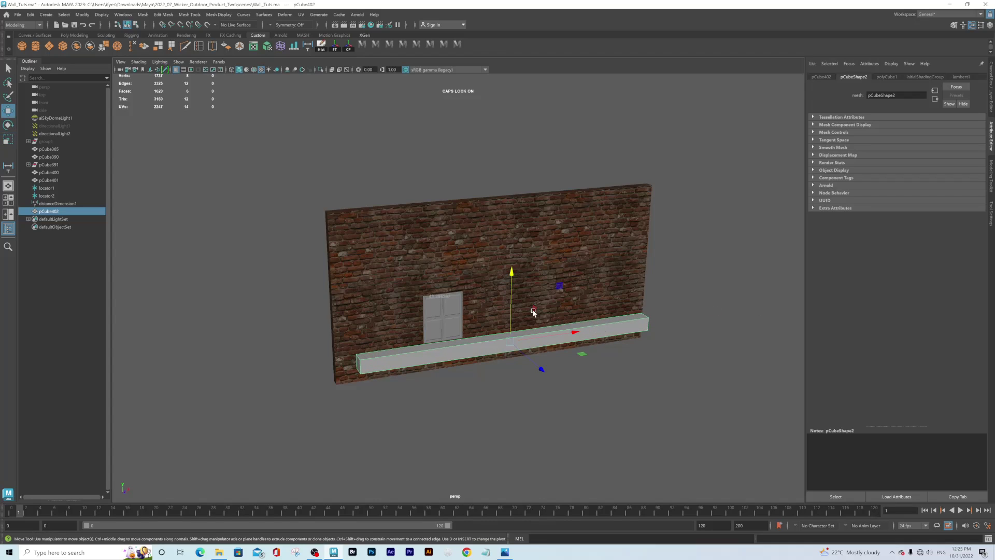
pyautogui.moveTo(512, 271); pyautogui.dragTo(512, 279)
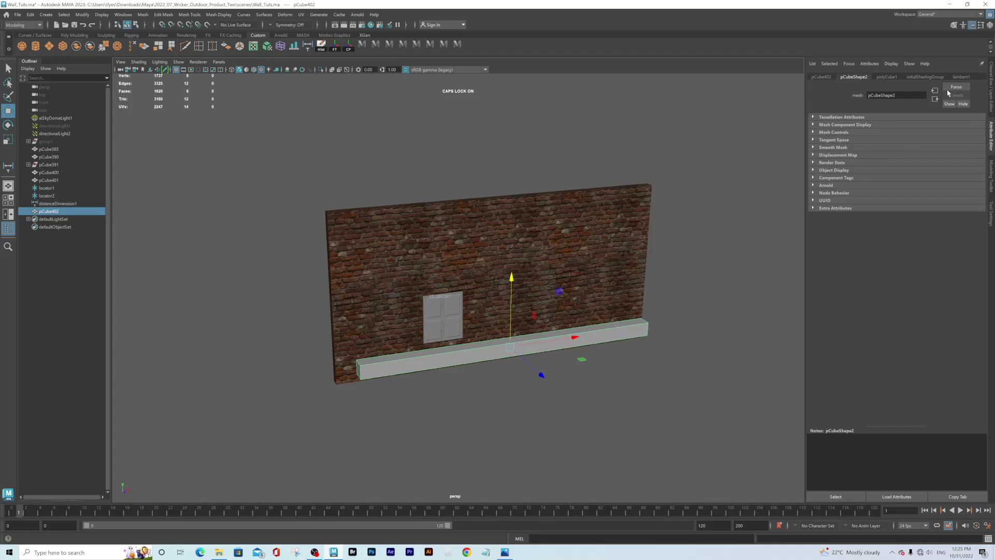
# Set the long cube's Scale Y to 20 and Scale Z to 40 for the ledge profile
pyautogui.click(990, 93)
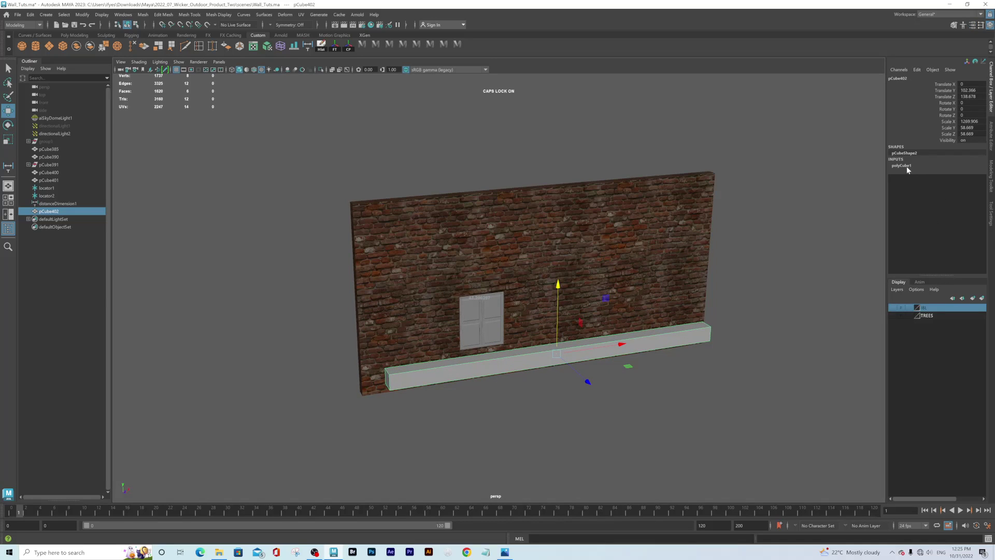
pyautogui.doubleClick(977, 129)
pyautogui.write('0')
pyautogui.press('Return')
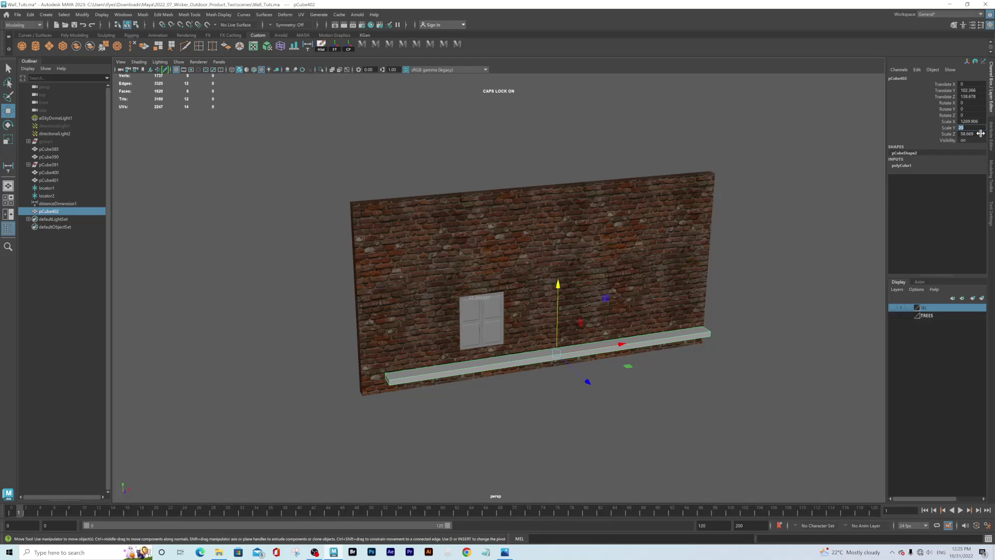
pyautogui.press('Tab')
pyautogui.press('Return')
# Position the ledge against the wall below the window at about X -64, Y 51 and Z 39
pyautogui.keyDown('alt'); pyautogui.moveTo(446, 353); pyautogui.dragTo(587, 420, button='right'); pyautogui.keyUp('alt')
pyautogui.moveTo(646, 446); pyautogui.dragTo(612, 427)
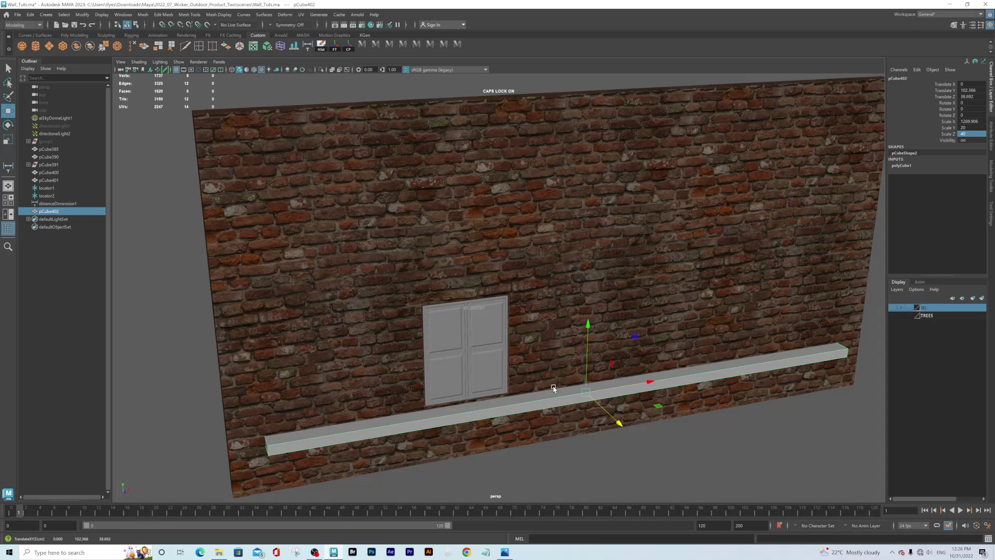
pyautogui.moveTo(648, 383); pyautogui.dragTo(442, 264)
pyautogui.scroll(-1, 661, 371)
pyautogui.keyDown('alt'); pyautogui.moveTo(468, 333); pyautogui.dragTo(586, 369); pyautogui.keyUp('alt')
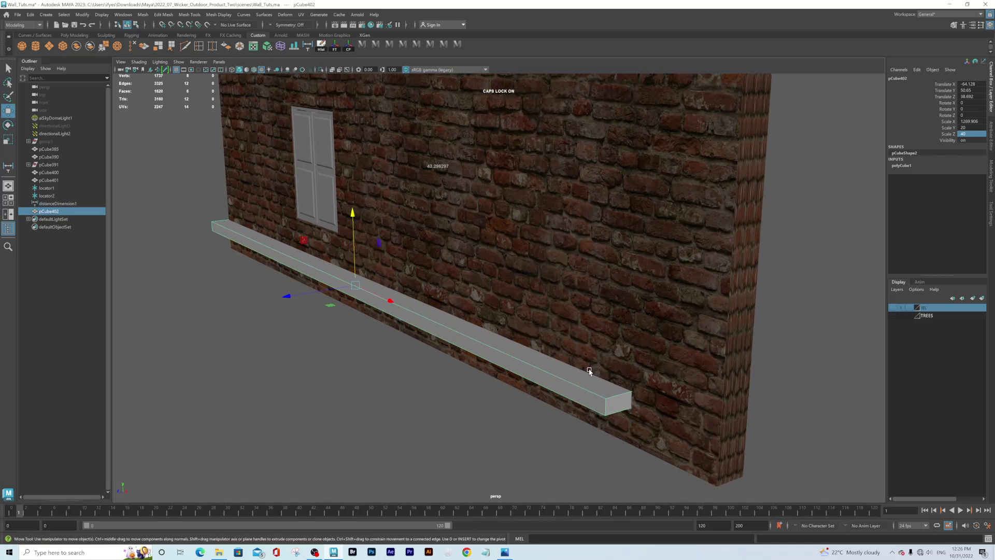
# Bevel the ledge's edges with a fraction of 0.1 and 4 segments
pyautogui.click(991, 177)
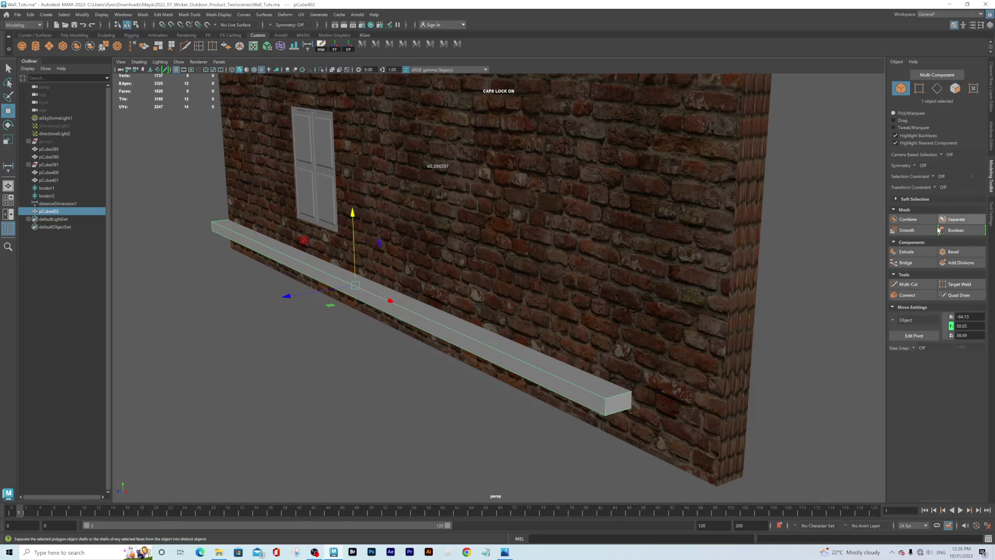
pyautogui.click(954, 251)
pyautogui.click(730, 297)
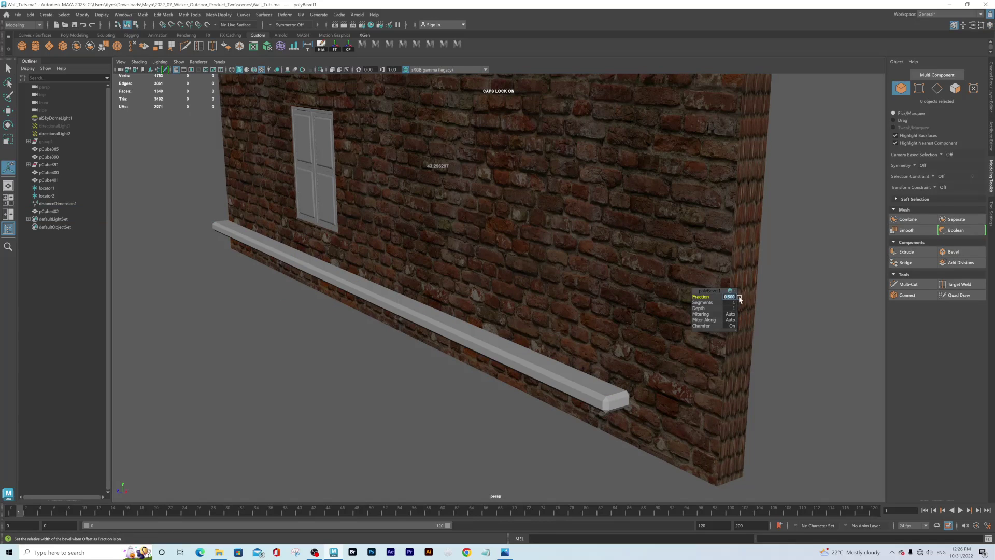
pyautogui.press('Return')
pyautogui.click(731, 303)
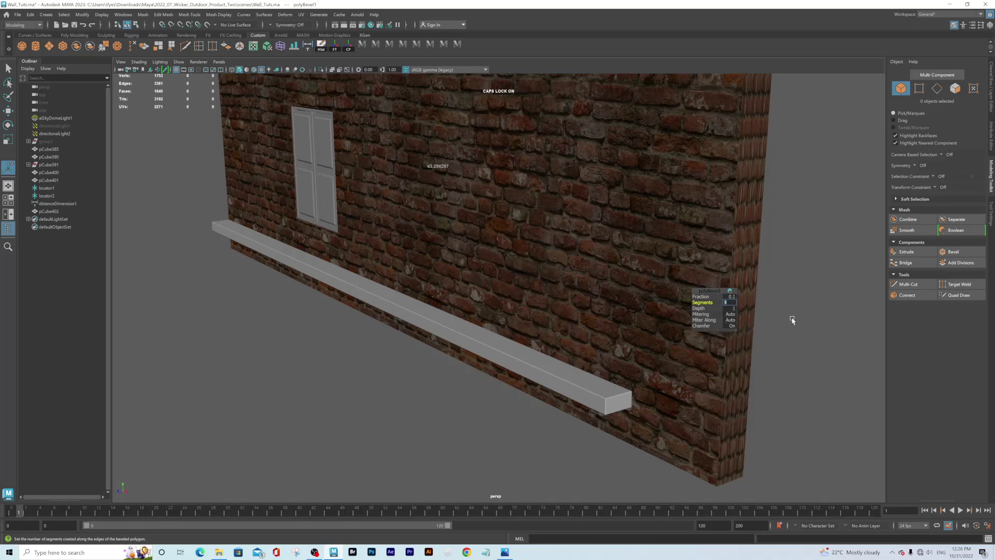
# Reselect the bevelled ledge and lower it to a height of about 35.8
pyautogui.keyDown('alt'); pyautogui.moveTo(750, 273); pyautogui.dragTo(344, 409); pyautogui.keyUp('alt')
pyautogui.click(394, 409)
pyautogui.keyDown('alt'); pyautogui.moveTo(467, 357); pyautogui.dragTo(500, 300, button='middle'); pyautogui.keyUp('alt')
pyautogui.scroll(2, 447, 268)
pyautogui.click(405, 299)
pyautogui.keyDown('alt'); pyautogui.moveTo(405, 299); pyautogui.dragTo(387, 322); pyautogui.keyUp('alt')
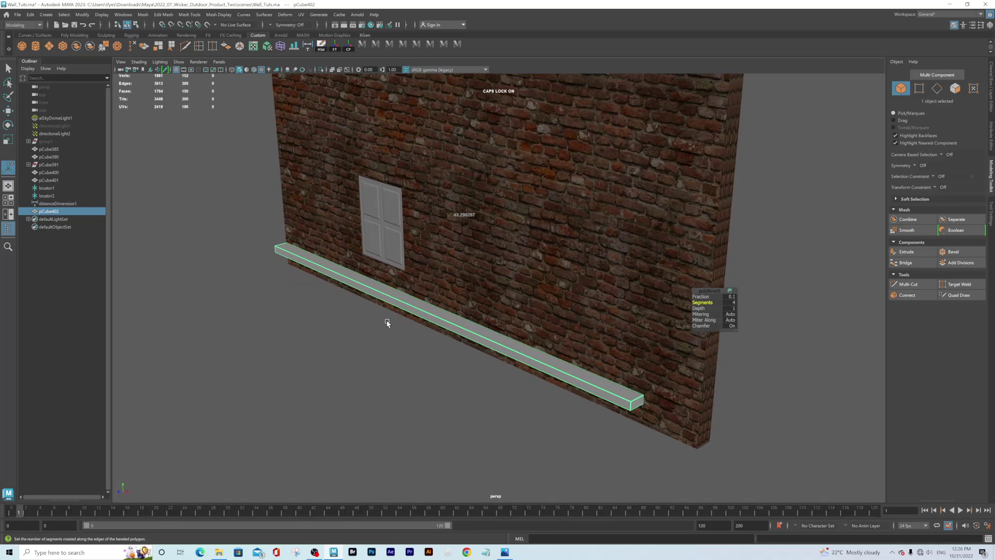
pyautogui.press('w')
pyautogui.moveTo(424, 240); pyautogui.dragTo(424, 242, button='middle')
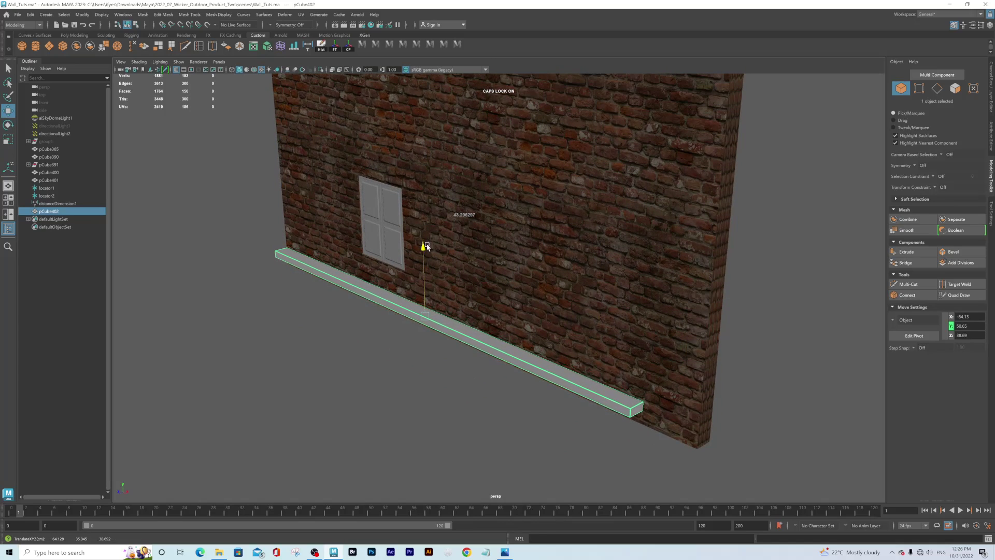
# Examine the ledge's placement against the brick wall and the window from several angles
pyautogui.keyDown('alt'); pyautogui.moveTo(457, 332); pyautogui.dragTo(491, 326); pyautogui.keyUp('alt')
pyautogui.keyDown('alt'); pyautogui.moveTo(363, 251); pyautogui.dragTo(384, 249); pyautogui.keyUp('alt')
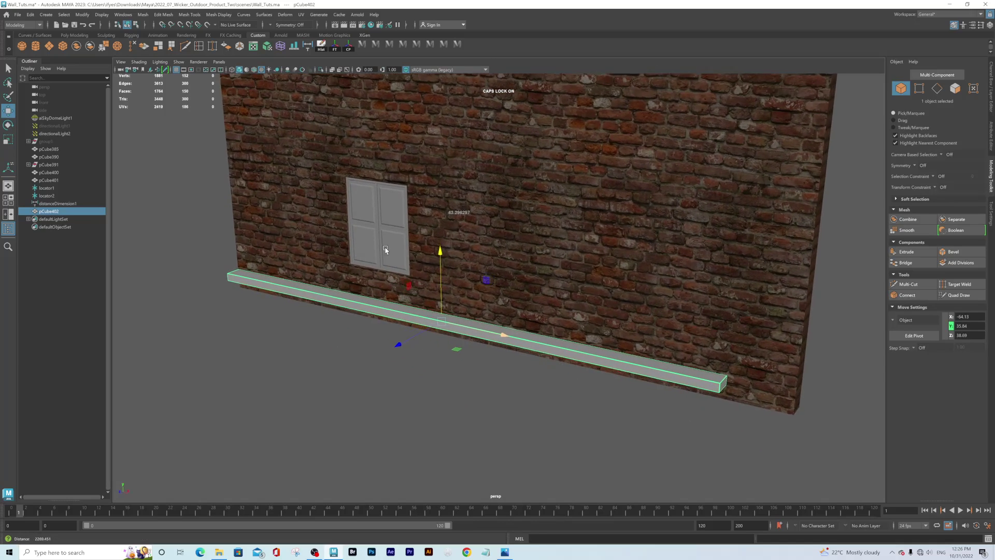
pyautogui.keyDown('alt'); pyautogui.moveTo(478, 228); pyautogui.dragTo(480, 285, button='middle'); pyautogui.keyUp('alt')
pyautogui.keyDown('alt'); pyautogui.moveTo(557, 237); pyautogui.dragTo(526, 278); pyautogui.keyUp('alt')
pyautogui.keyDown('alt'); pyautogui.moveTo(526, 289); pyautogui.dragTo(536, 237, button='middle'); pyautogui.keyUp('alt')
pyautogui.keyDown('alt'); pyautogui.moveTo(588, 259); pyautogui.dragTo(563, 275); pyautogui.keyUp('alt')
pyautogui.keyDown('alt'); pyautogui.moveTo(564, 275); pyautogui.dragTo(576, 274, button='right'); pyautogui.keyUp('alt')
pyautogui.keyDown('alt'); pyautogui.moveTo(575, 274); pyautogui.dragTo(493, 329); pyautogui.keyUp('alt')
pyautogui.keyDown('alt'); pyautogui.moveTo(614, 339); pyautogui.dragTo(560, 296); pyautogui.keyUp('alt')
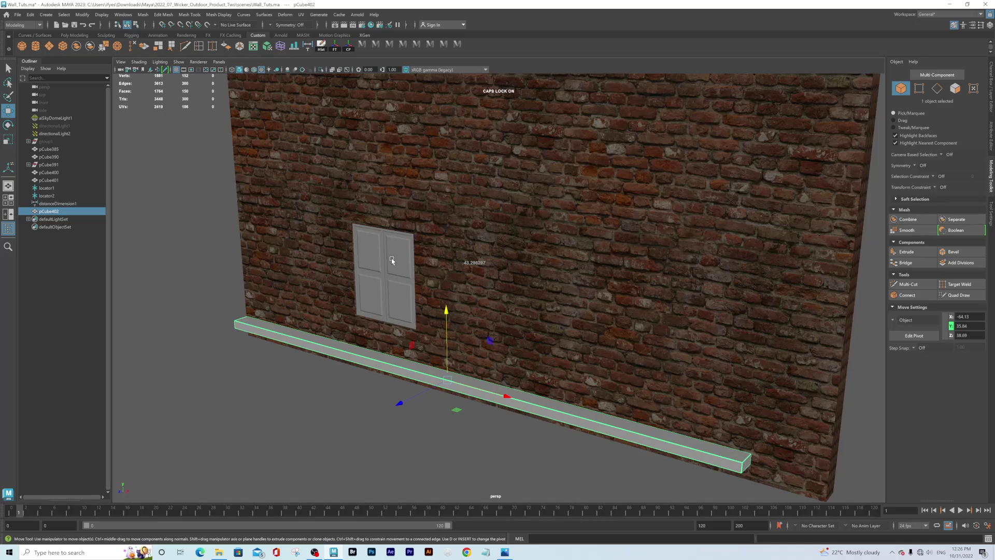
pyautogui.keyDown('alt'); pyautogui.moveTo(544, 262); pyautogui.dragTo(515, 288); pyautogui.keyUp('alt')
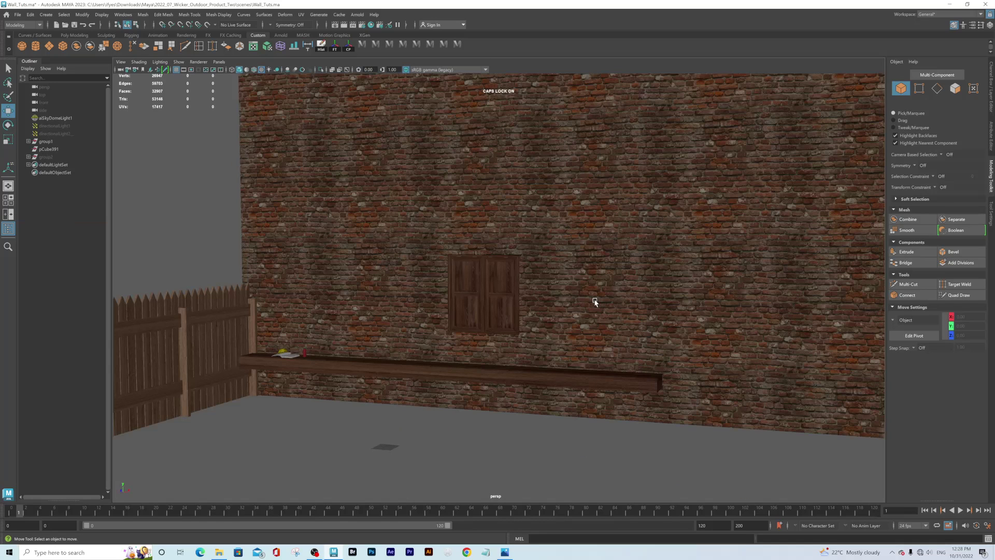
# Examine the wooden window, ledge, fence and small props in the fully textured scene
pyautogui.keyDown('alt'); pyautogui.moveTo(621, 322); pyautogui.dragTo(498, 295); pyautogui.keyUp('alt')
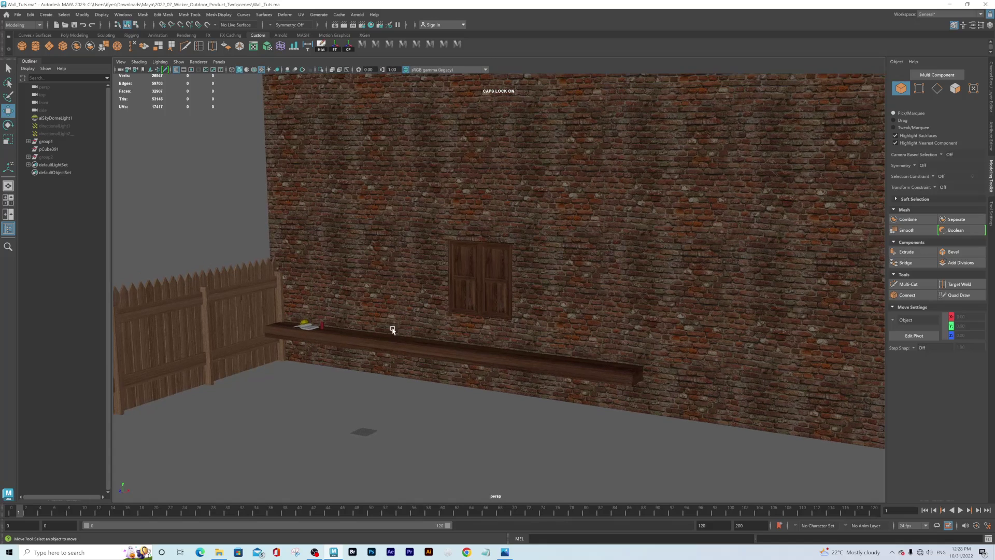
pyautogui.keyDown('alt'); pyautogui.moveTo(384, 343); pyautogui.dragTo(267, 263); pyautogui.keyUp('alt')
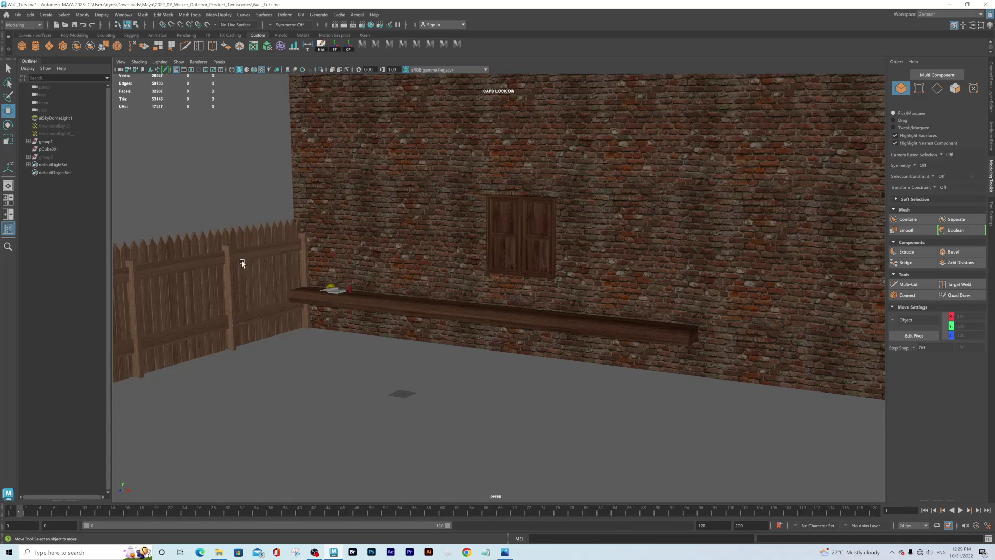
pyautogui.click(338, 290)
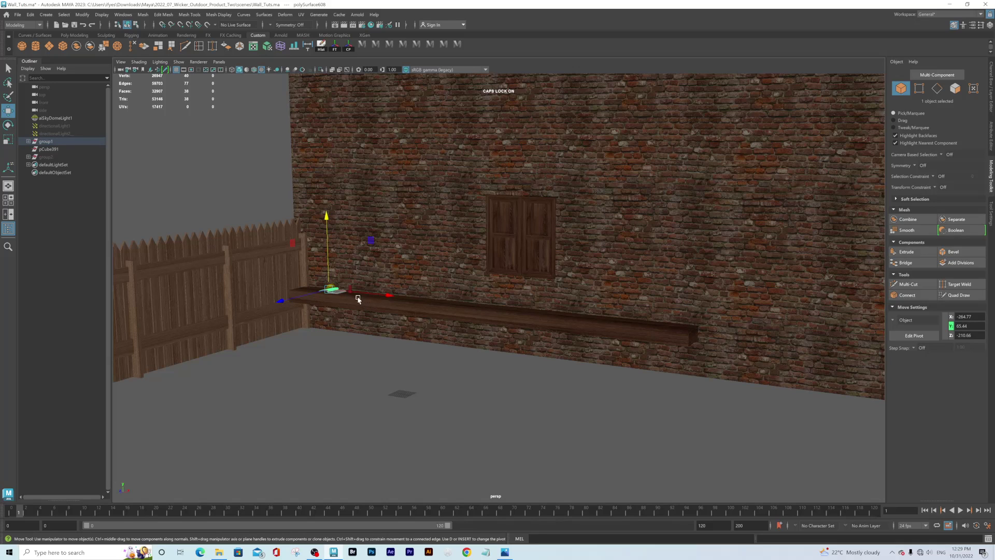
pyautogui.scroll(2, 325, 292)
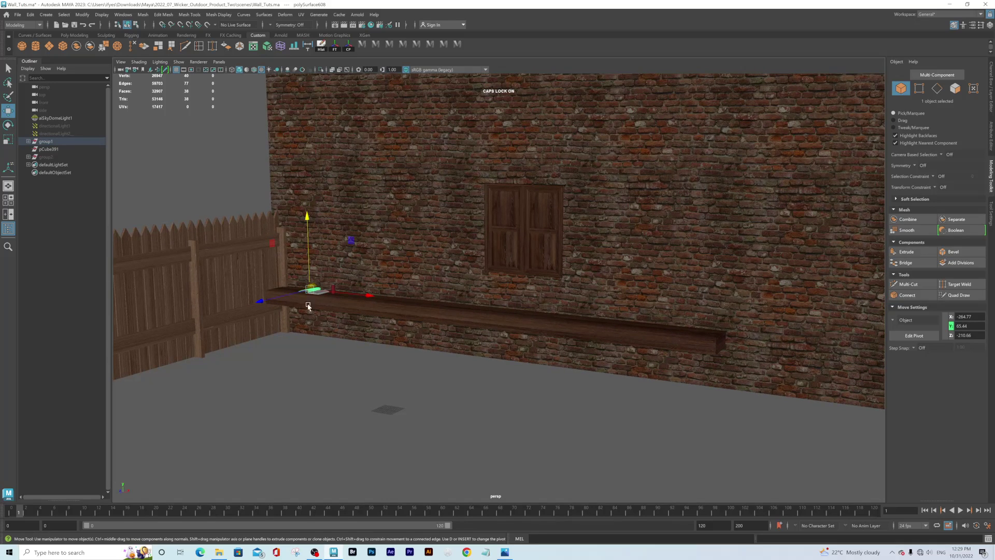
pyautogui.click(307, 360)
pyautogui.keyDown('alt'); pyautogui.moveTo(532, 289); pyautogui.dragTo(476, 306, button='middle'); pyautogui.keyUp('alt')
pyautogui.keyDown('alt'); pyautogui.moveTo(508, 266); pyautogui.dragTo(448, 282, button='middle'); pyautogui.keyUp('alt')
pyautogui.scroll(-2, 480, 269)
pyautogui.moveTo(431, 278)
pyautogui.keyDown('alt'); pyautogui.mouseDown()
pyautogui.moveTo(415, 269)
pyautogui.moveTo(445, 291)
pyautogui.moveTo(479, 280)
pyautogui.moveTo(496, 307)
pyautogui.moveTo(449, 282)
pyautogui.mouseUp(); pyautogui.keyUp('alt')
pyautogui.scroll(2, 442, 289)
pyautogui.scroll(-1, 479, 280)
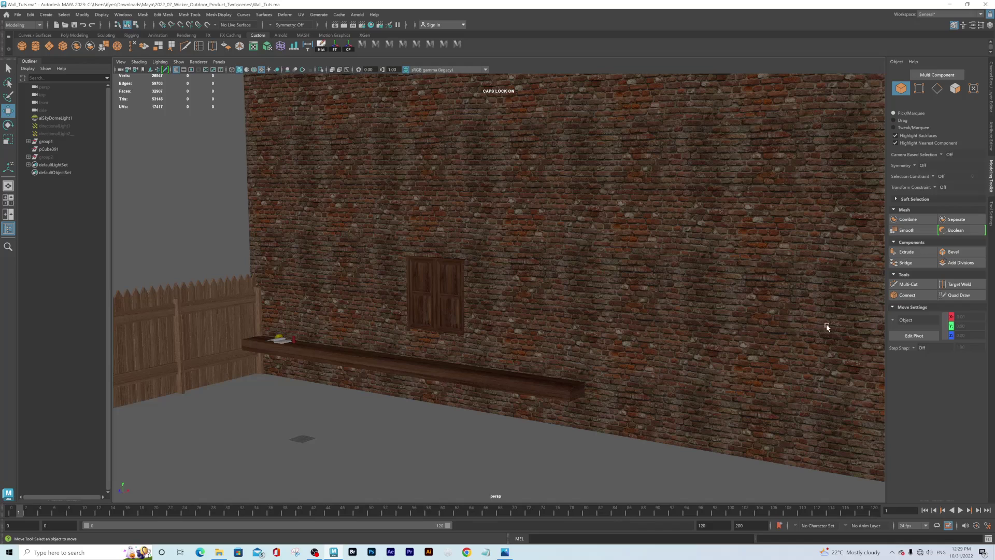
# Show the background and TREES display layers and frame the wall with the saved camera view
pyautogui.click(992, 80)
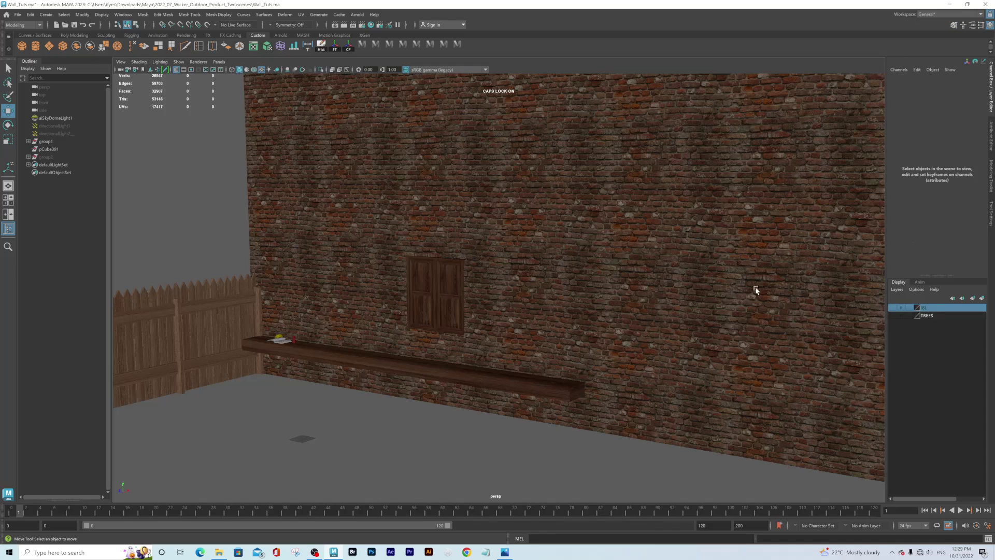
pyautogui.click(892, 308)
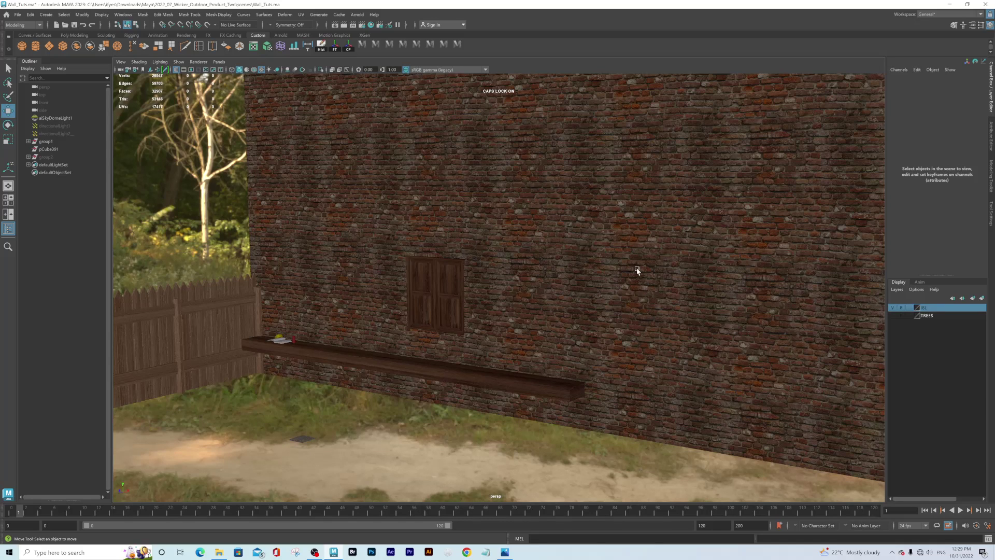
pyautogui.keyDown('alt'); pyautogui.moveTo(613, 318); pyautogui.dragTo(428, 108); pyautogui.keyUp('alt')
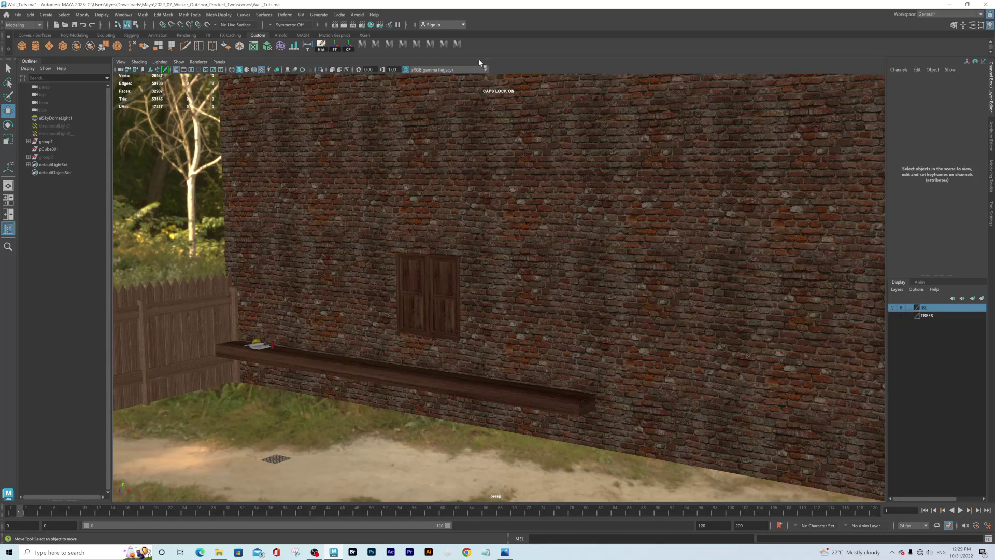
pyautogui.click(461, 46)
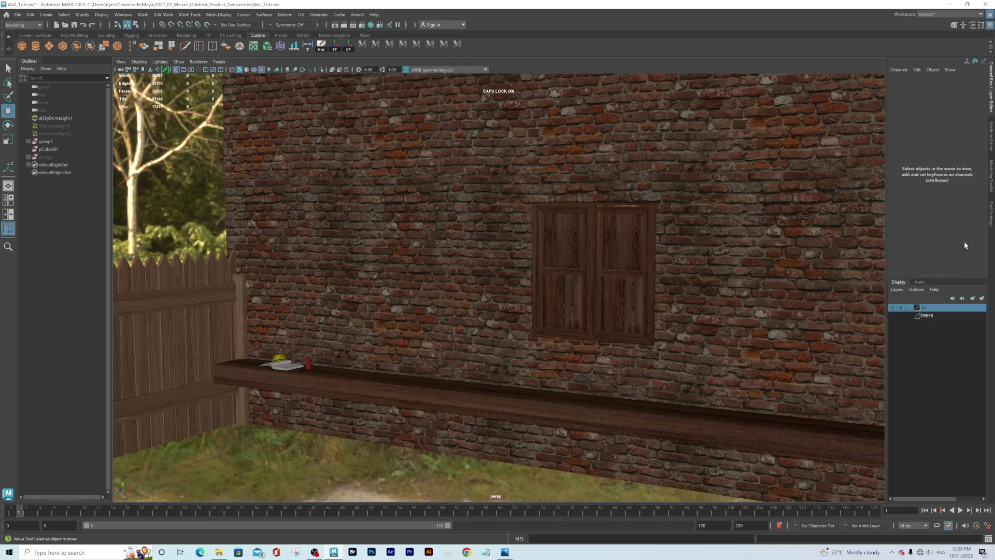
pyautogui.click(893, 315)
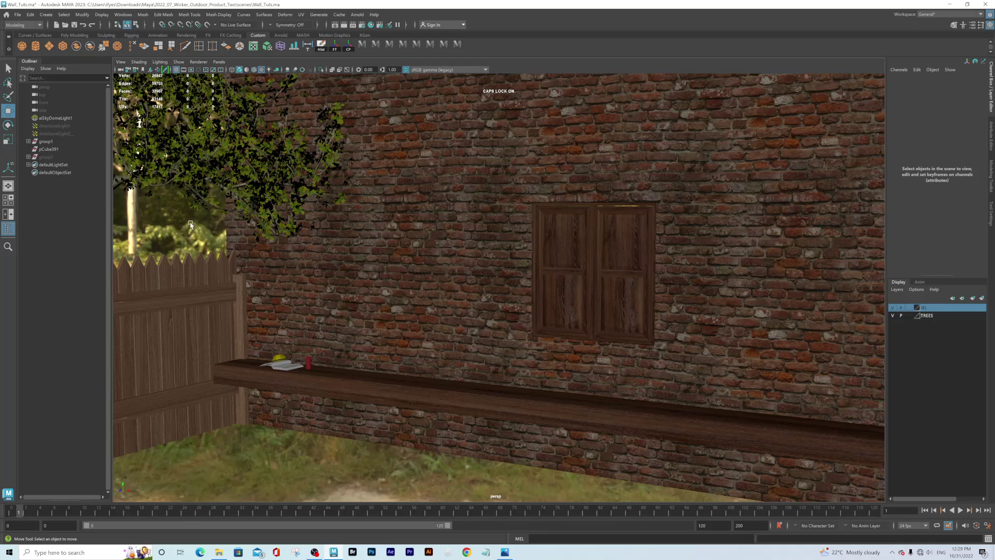
pyautogui.moveTo(529, 357)
pyautogui.keyDown('alt'); pyautogui.mouseDown()
pyautogui.moveTo(500, 340)
pyautogui.moveTo(515, 355)
pyautogui.moveTo(517, 345)
pyautogui.mouseUp(); pyautogui.keyUp('alt')
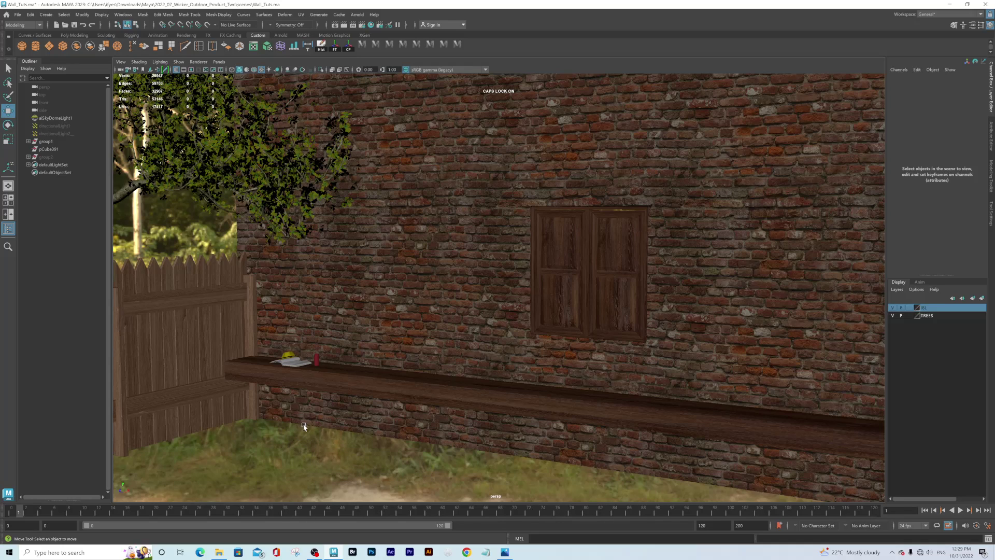
# Create a polygon plane as the ground and scale it to about 3917 in X and 1730 in Z
pyautogui.click(49, 47)
pyautogui.keyDown('alt'); pyautogui.moveTo(529, 406); pyautogui.dragTo(500, 295); pyautogui.keyUp('alt')
pyautogui.press('r')
pyautogui.moveTo(356, 357); pyautogui.dragTo(531, 410)
pyautogui.moveTo(422, 363); pyautogui.dragTo(513, 385)
pyautogui.moveTo(308, 367); pyautogui.dragTo(240, 427)
pyautogui.moveTo(414, 361); pyautogui.dragTo(431, 366)
# Assign an aiShadowMatte material to the ground plane
pyautogui.keyDown('alt'); pyautogui.moveTo(507, 404); pyautogui.dragTo(496, 388, button='middle'); pyautogui.keyUp('alt')
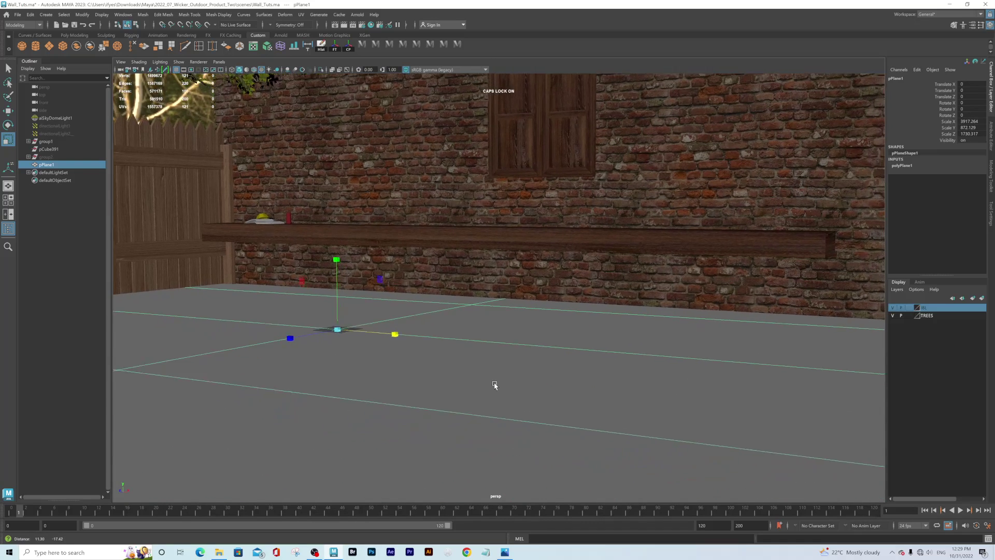
pyautogui.keyDown('alt'); pyautogui.moveTo(496, 388); pyautogui.dragTo(509, 381); pyautogui.keyUp('alt')
pyautogui.moveTo(503, 358); pyautogui.dragTo(560, 521, button='right')
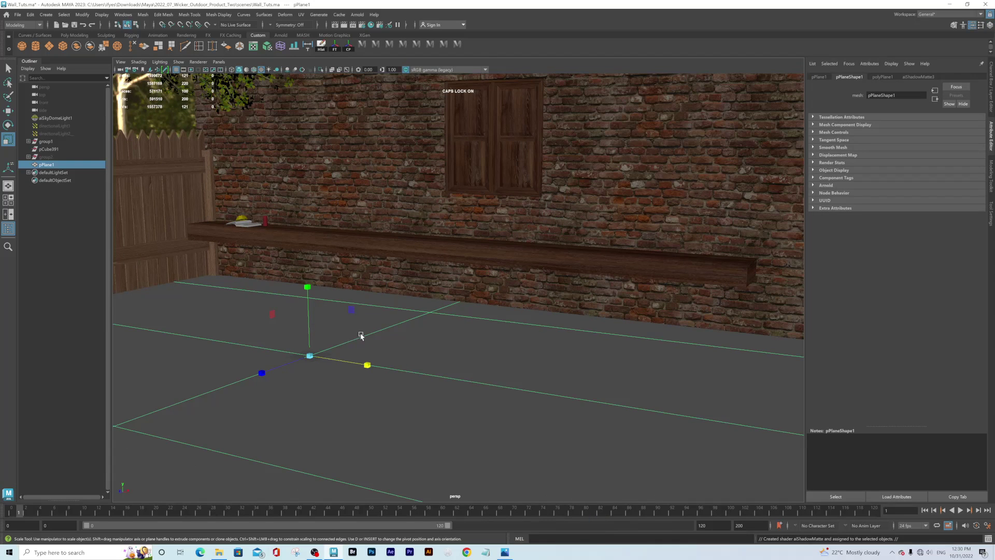
# Restore the saved camera view and render the scene in the Arnold RenderView
pyautogui.click(458, 45)
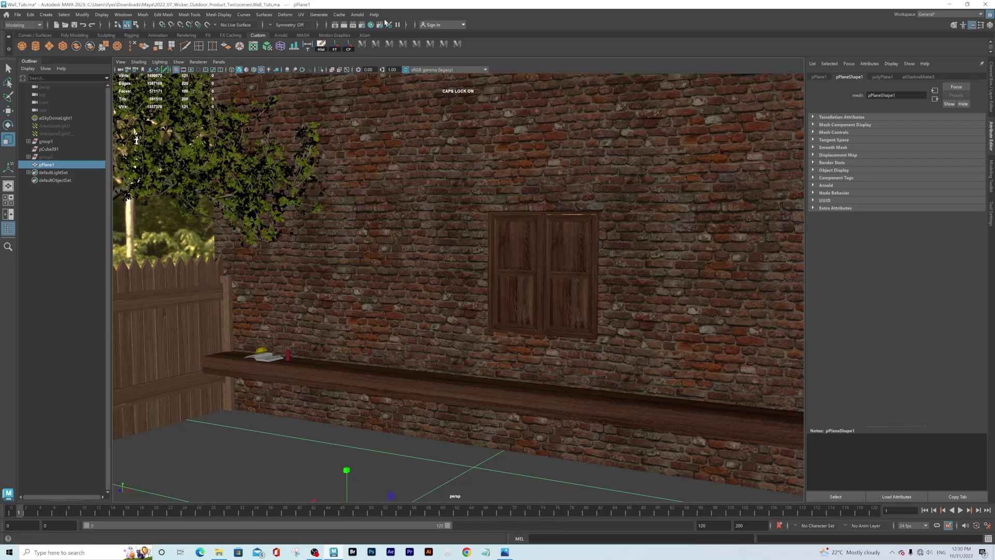
pyautogui.click(359, 15)
pyautogui.click(364, 31)
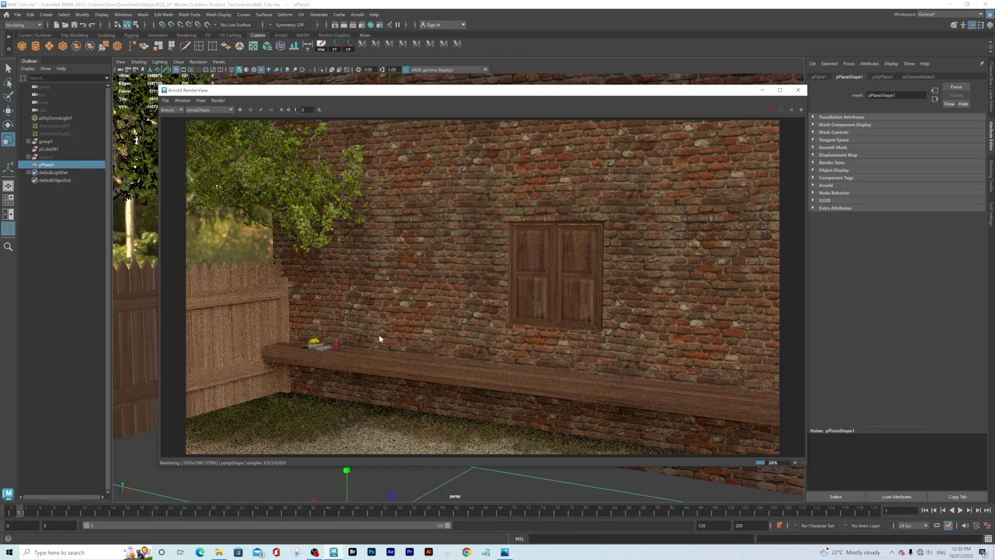
# Create a directional light in front of the brick wall and scale up its icon
pyautogui.click(798, 90)
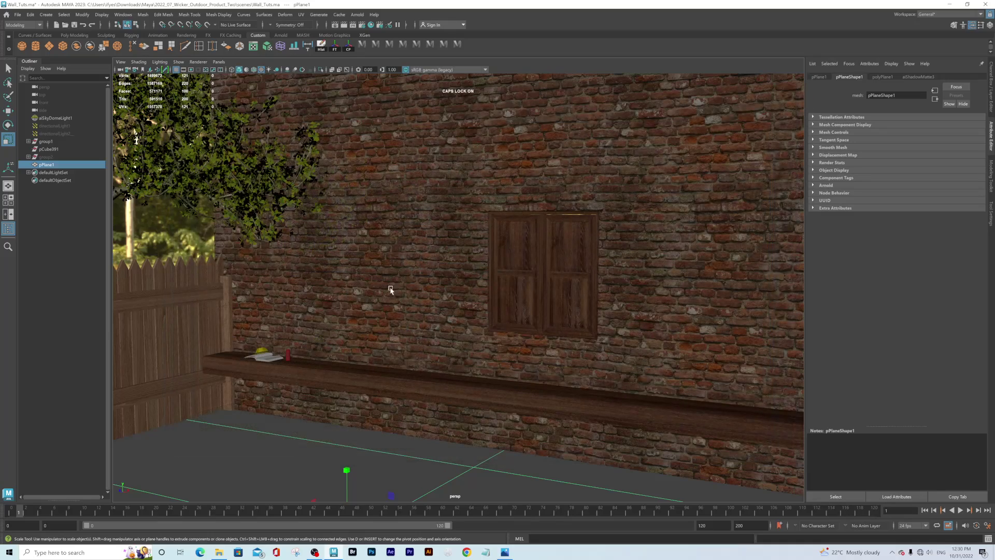
pyautogui.keyDown('alt'); pyautogui.moveTo(575, 274); pyautogui.dragTo(449, 242, button='right'); pyautogui.keyUp('alt')
pyautogui.keyDown('alt'); pyautogui.moveTo(484, 279); pyautogui.dragTo(483, 291); pyautogui.keyUp('alt')
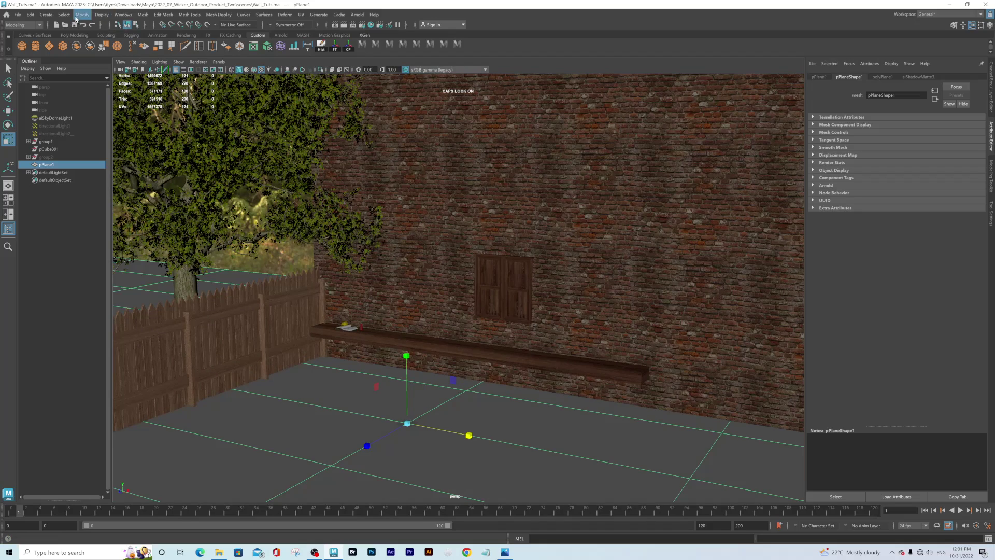
pyautogui.click(47, 15)
pyautogui.moveTo(67, 60)
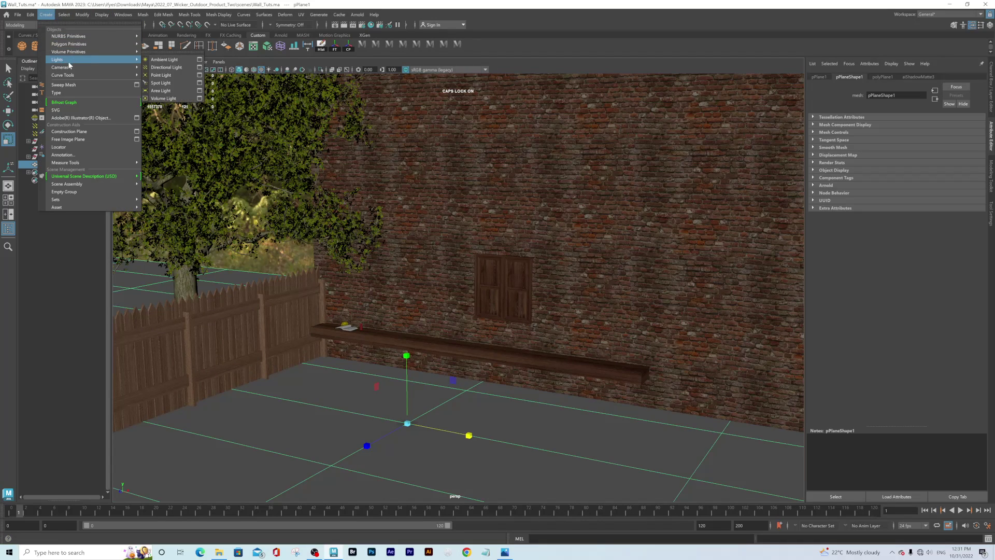
pyautogui.click(156, 68)
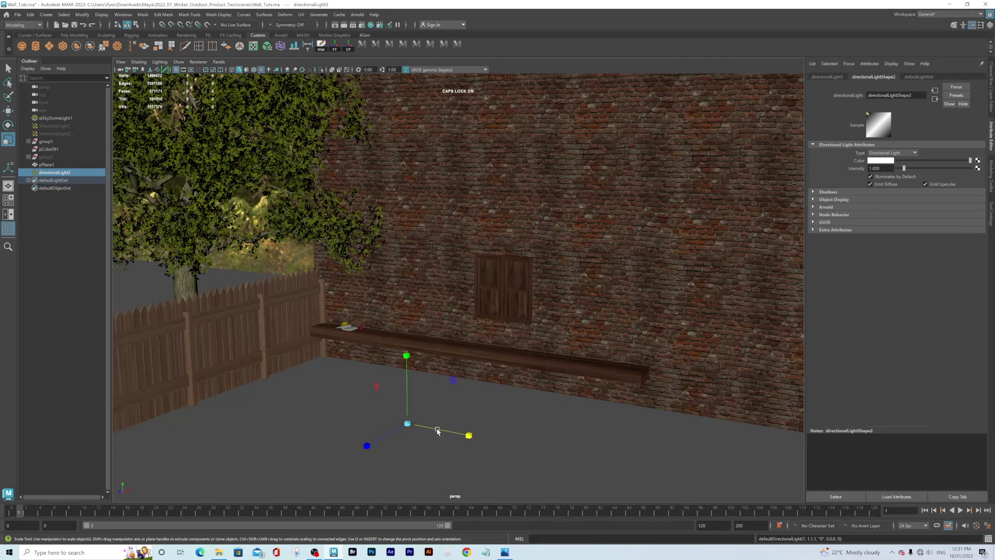
pyautogui.moveTo(407, 423); pyautogui.dragTo(426, 432)
pyautogui.moveTo(476, 454); pyautogui.dragTo(508, 465)
# Raise the directional light above the ground, shift it toward the fence and rotate it to shine across the wall
pyautogui.press('w')
pyautogui.moveTo(407, 345); pyautogui.dragTo(406, 292)
pyautogui.moveTo(364, 377); pyautogui.dragTo(315, 400)
pyautogui.press('e')
pyautogui.moveTo(386, 400); pyautogui.dragTo(314, 390)
pyautogui.keyDown('alt'); pyautogui.moveTo(456, 384); pyautogui.dragTo(459, 359); pyautogui.keyUp('alt')
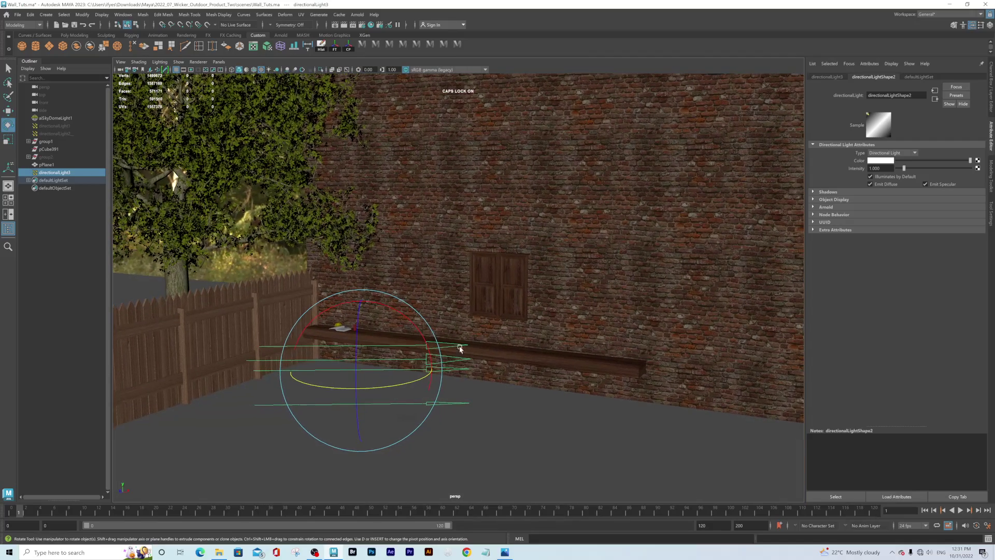
# Restore the saved camera view, turn the directional light slightly and render the scene in the Arnold RenderView
pyautogui.click(460, 47)
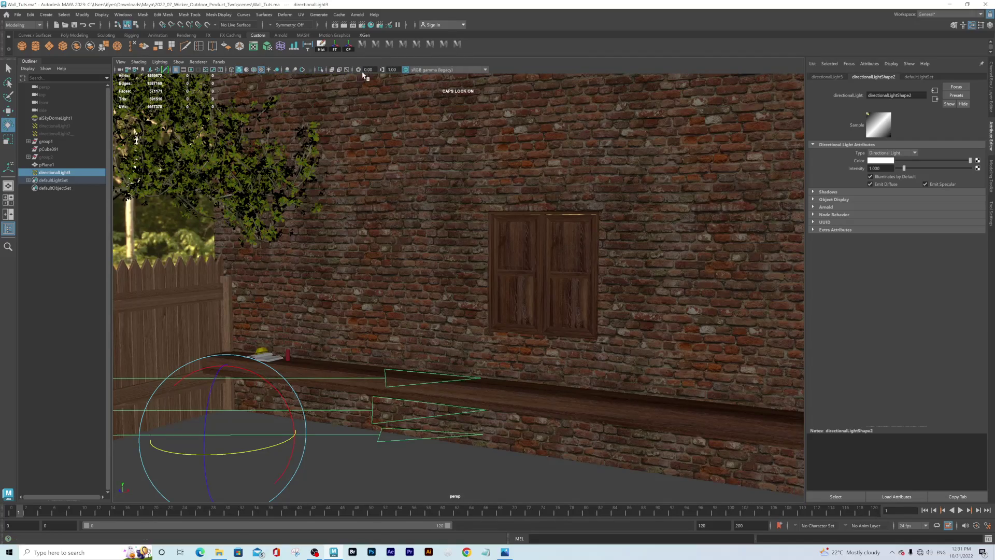
pyautogui.moveTo(230, 454); pyautogui.dragTo(238, 457)
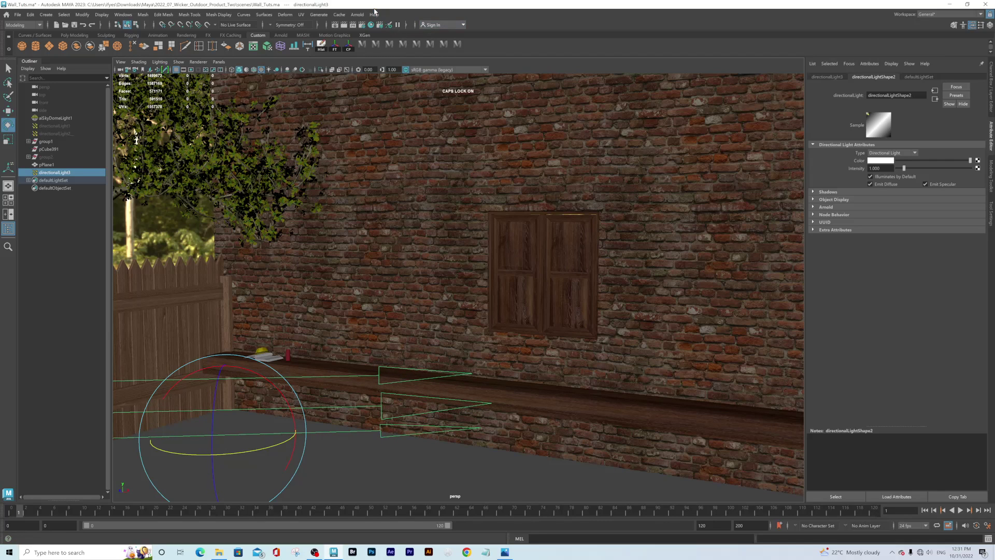
pyautogui.click(357, 15)
pyautogui.click(366, 30)
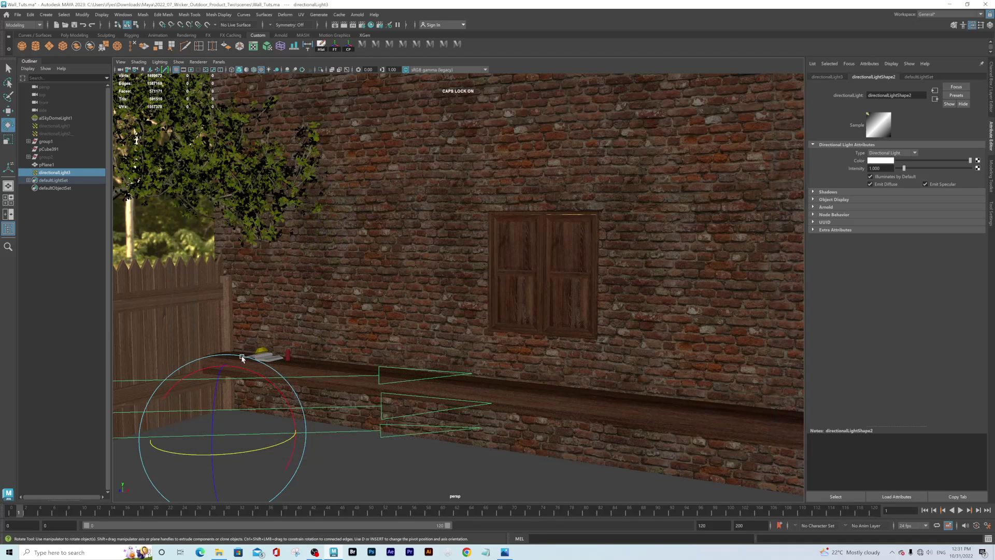
# Tilt the directional light further down toward the ground and render the scene again in the Arnold RenderView
pyautogui.moveTo(251, 372); pyautogui.dragTo(269, 390)
pyautogui.click(357, 15)
pyautogui.click(367, 32)
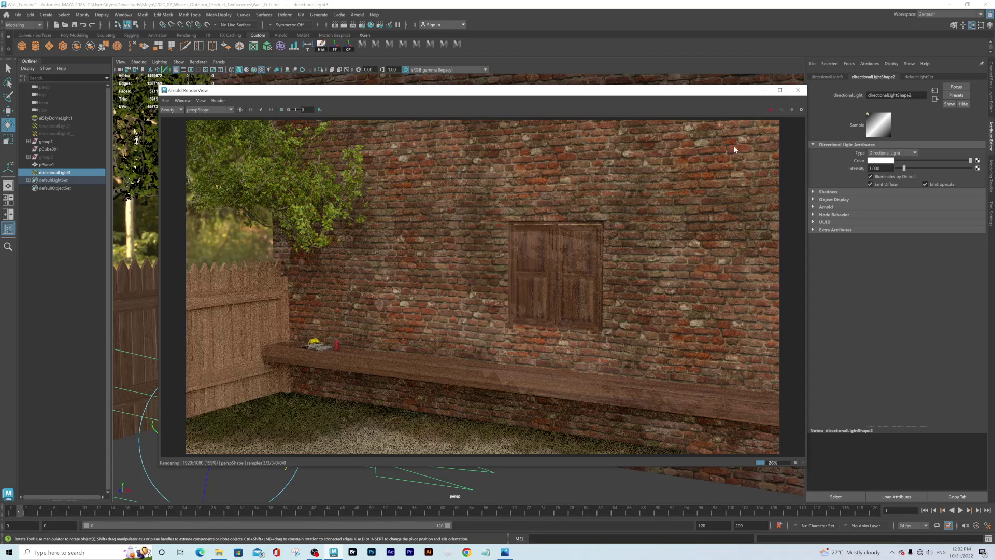
# Close the render and rotate the directional light to about -7.2, -39.8 and -5.3 degrees
pyautogui.click(798, 90)
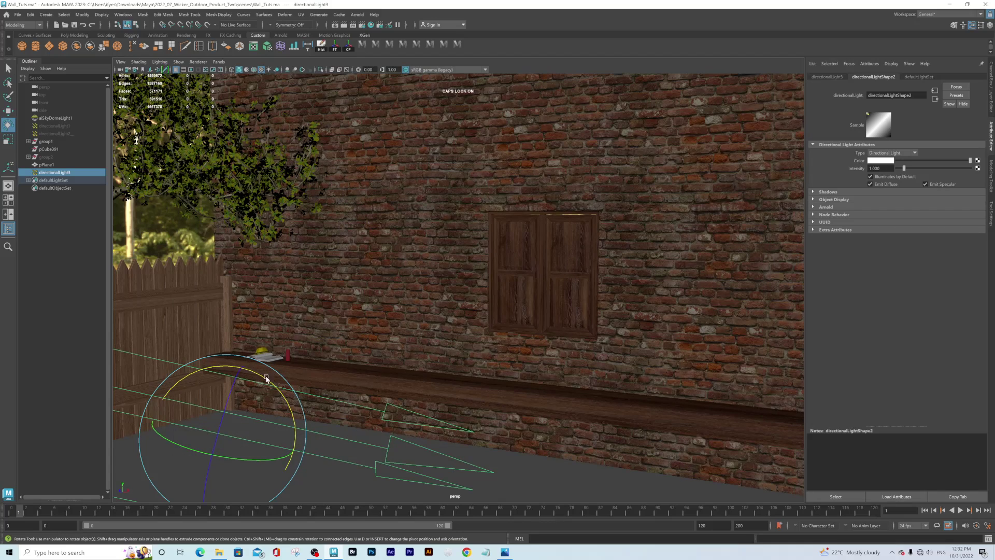
pyautogui.moveTo(262, 377); pyautogui.dragTo(260, 459)
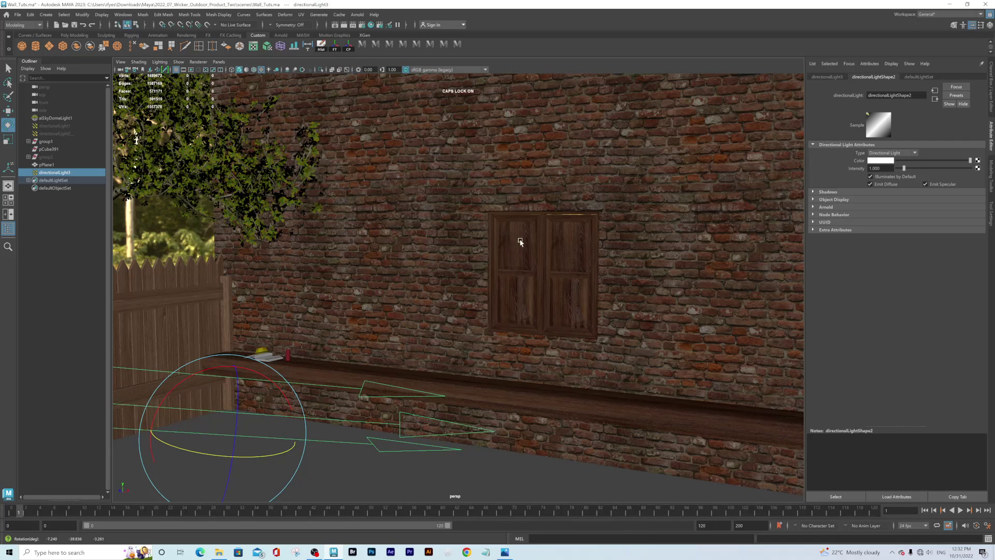
pyautogui.click(8, 68)
# Render the sunlit wall scene in the Arnold RenderView, then enlarge and reposition the render window to review the image
pyautogui.click(357, 14)
pyautogui.click(362, 30)
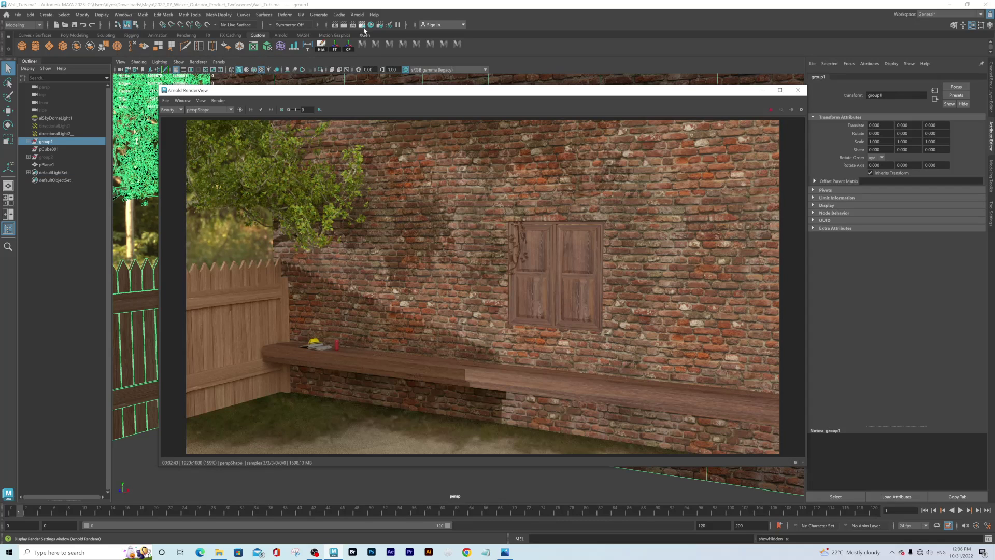
pyautogui.moveTo(444, 91); pyautogui.dragTo(410, 62)
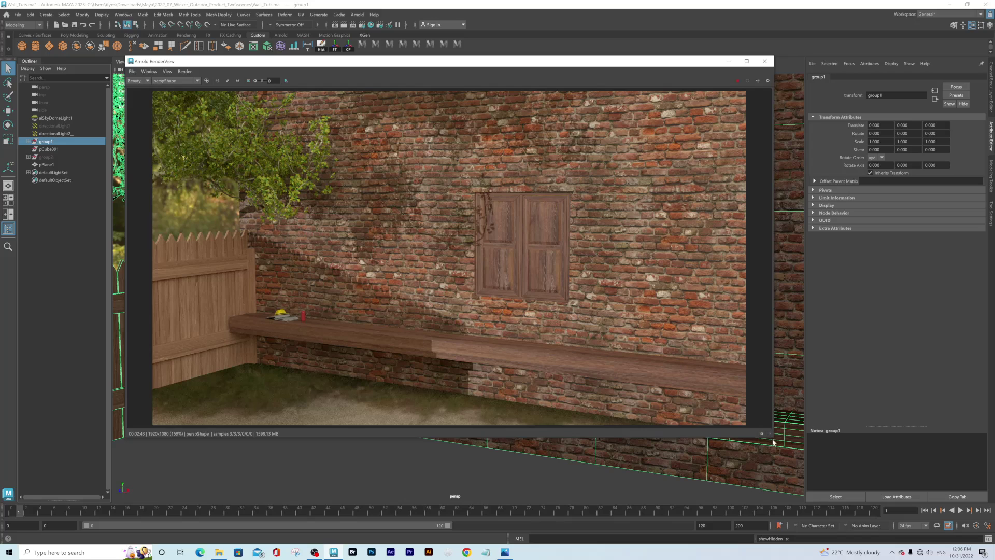
pyautogui.moveTo(774, 442); pyautogui.dragTo(790, 459)
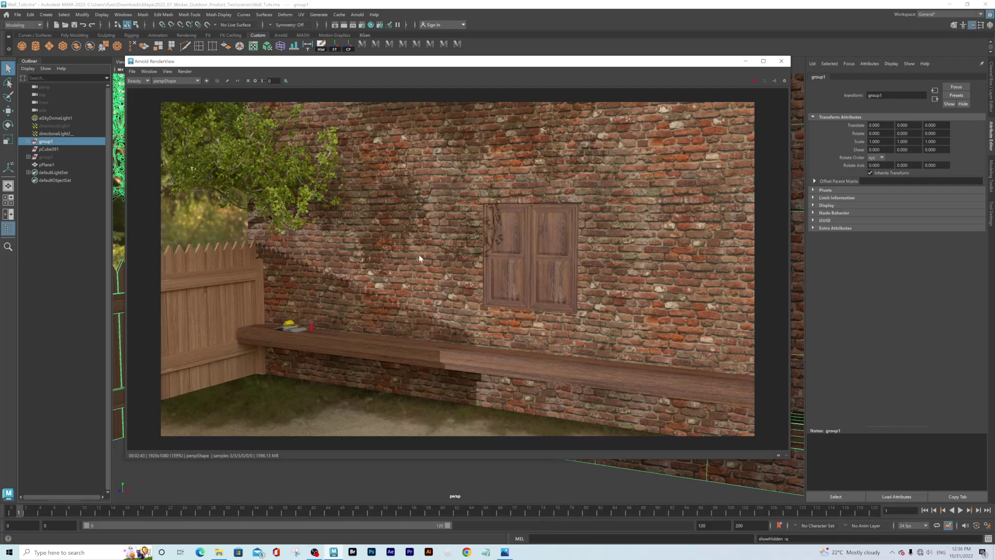
pyautogui.moveTo(451, 62); pyautogui.dragTo(441, 54)
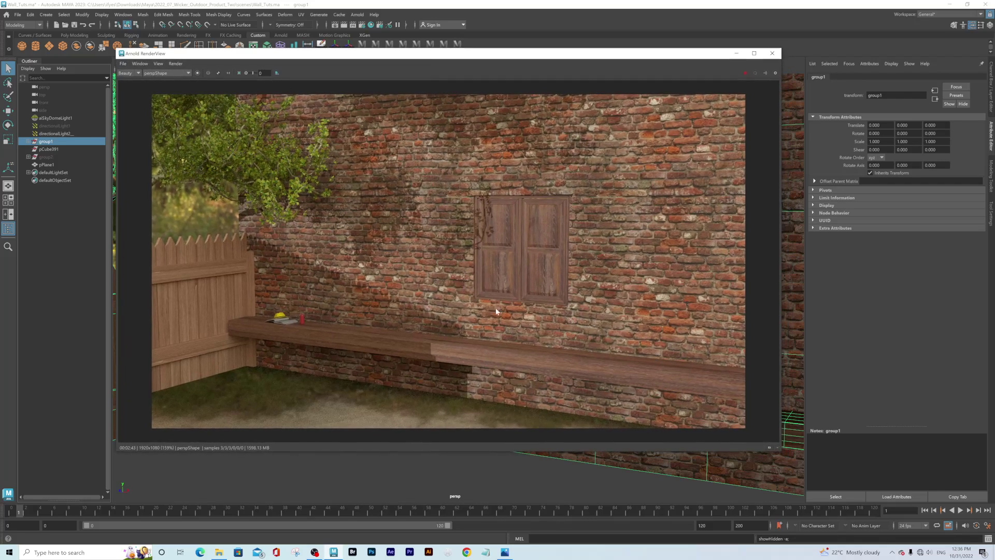